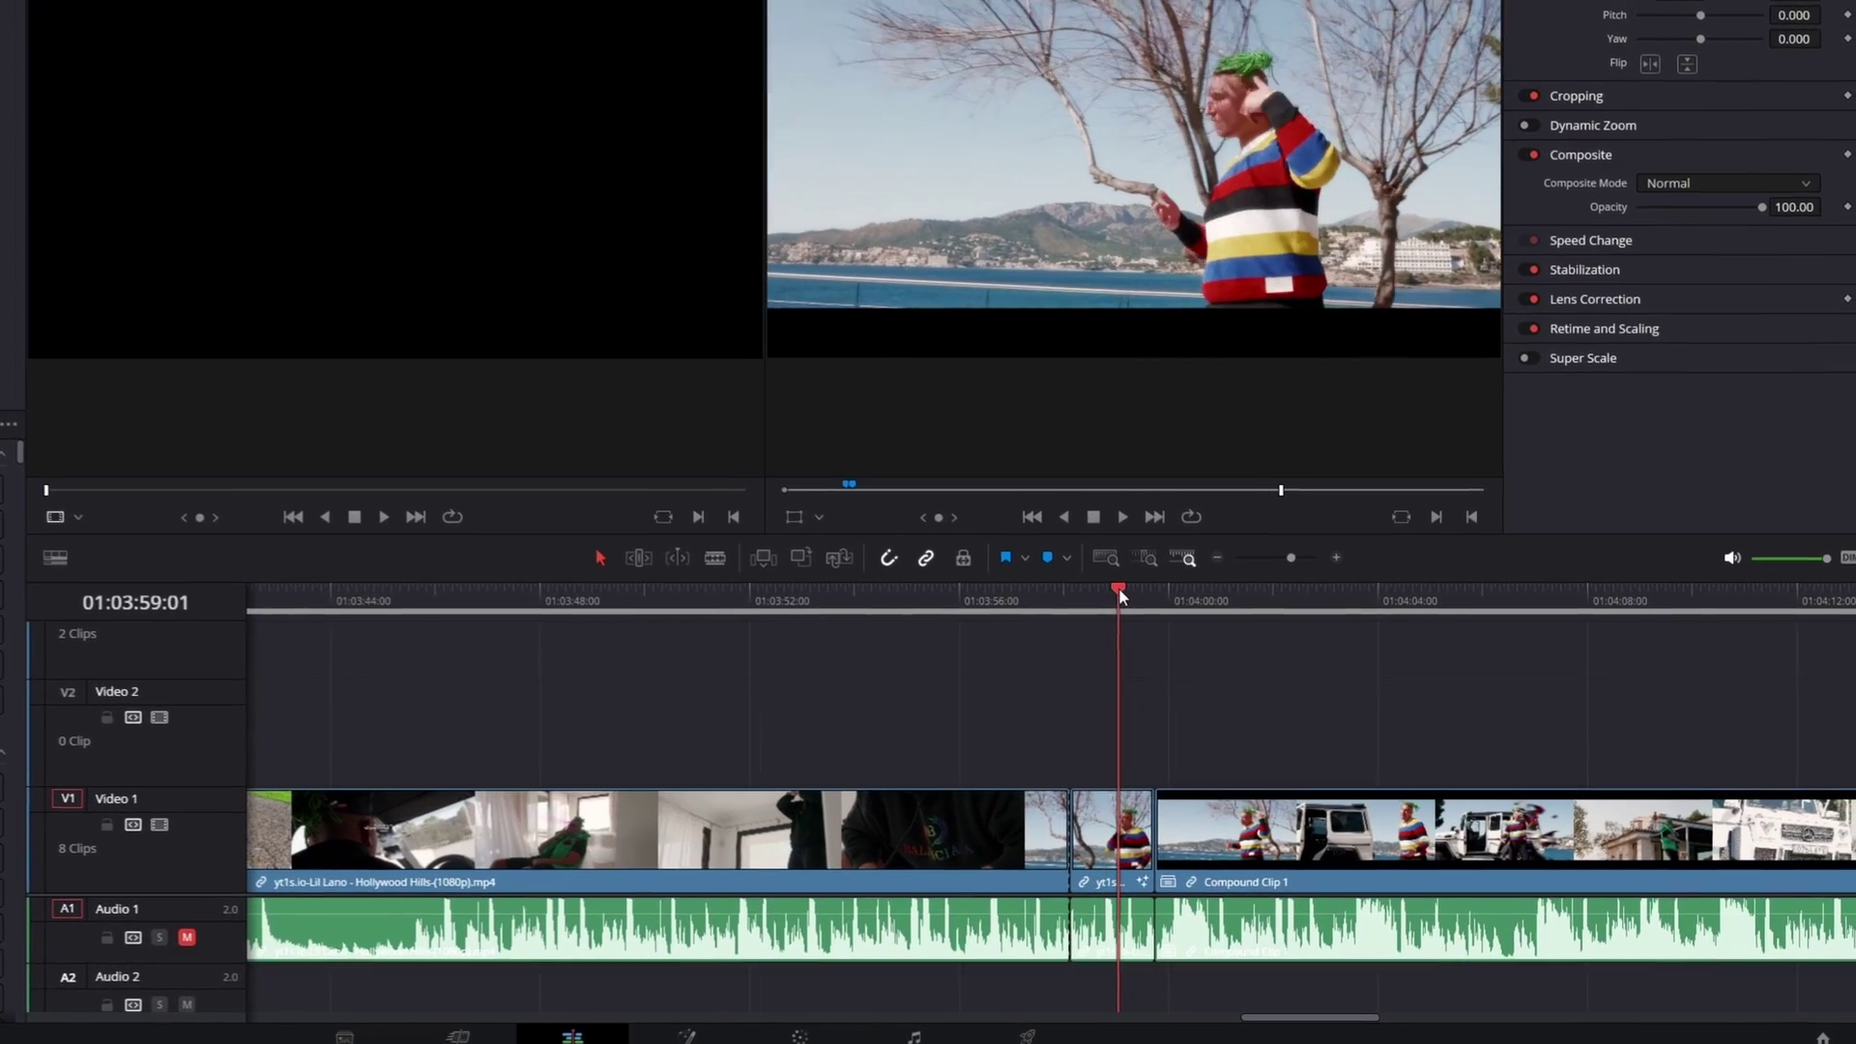
# - Choose Render in Place for the short yt1s clip before Compound Clip 1
pyautogui.moveTo(1046, 544); pyautogui.dragTo(940, 561)
pyautogui.click(1000, 799)
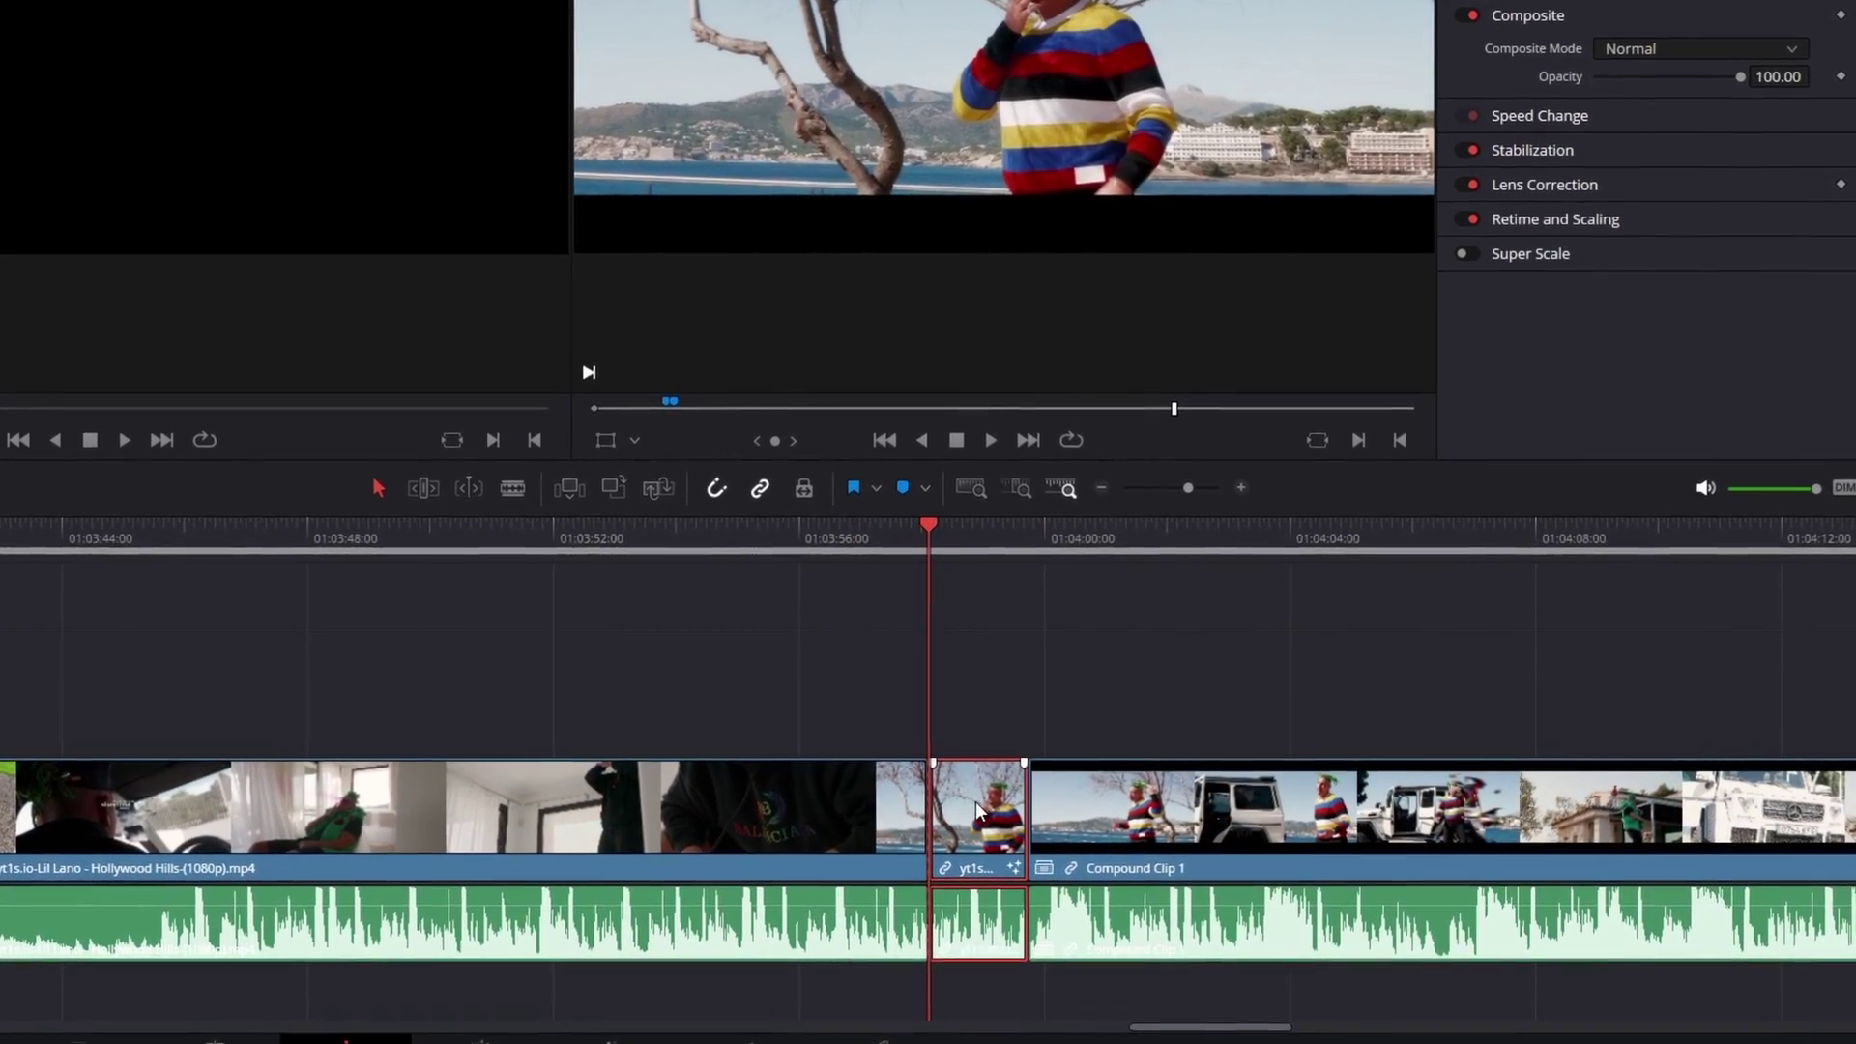
pyautogui.rightClick(974, 801)
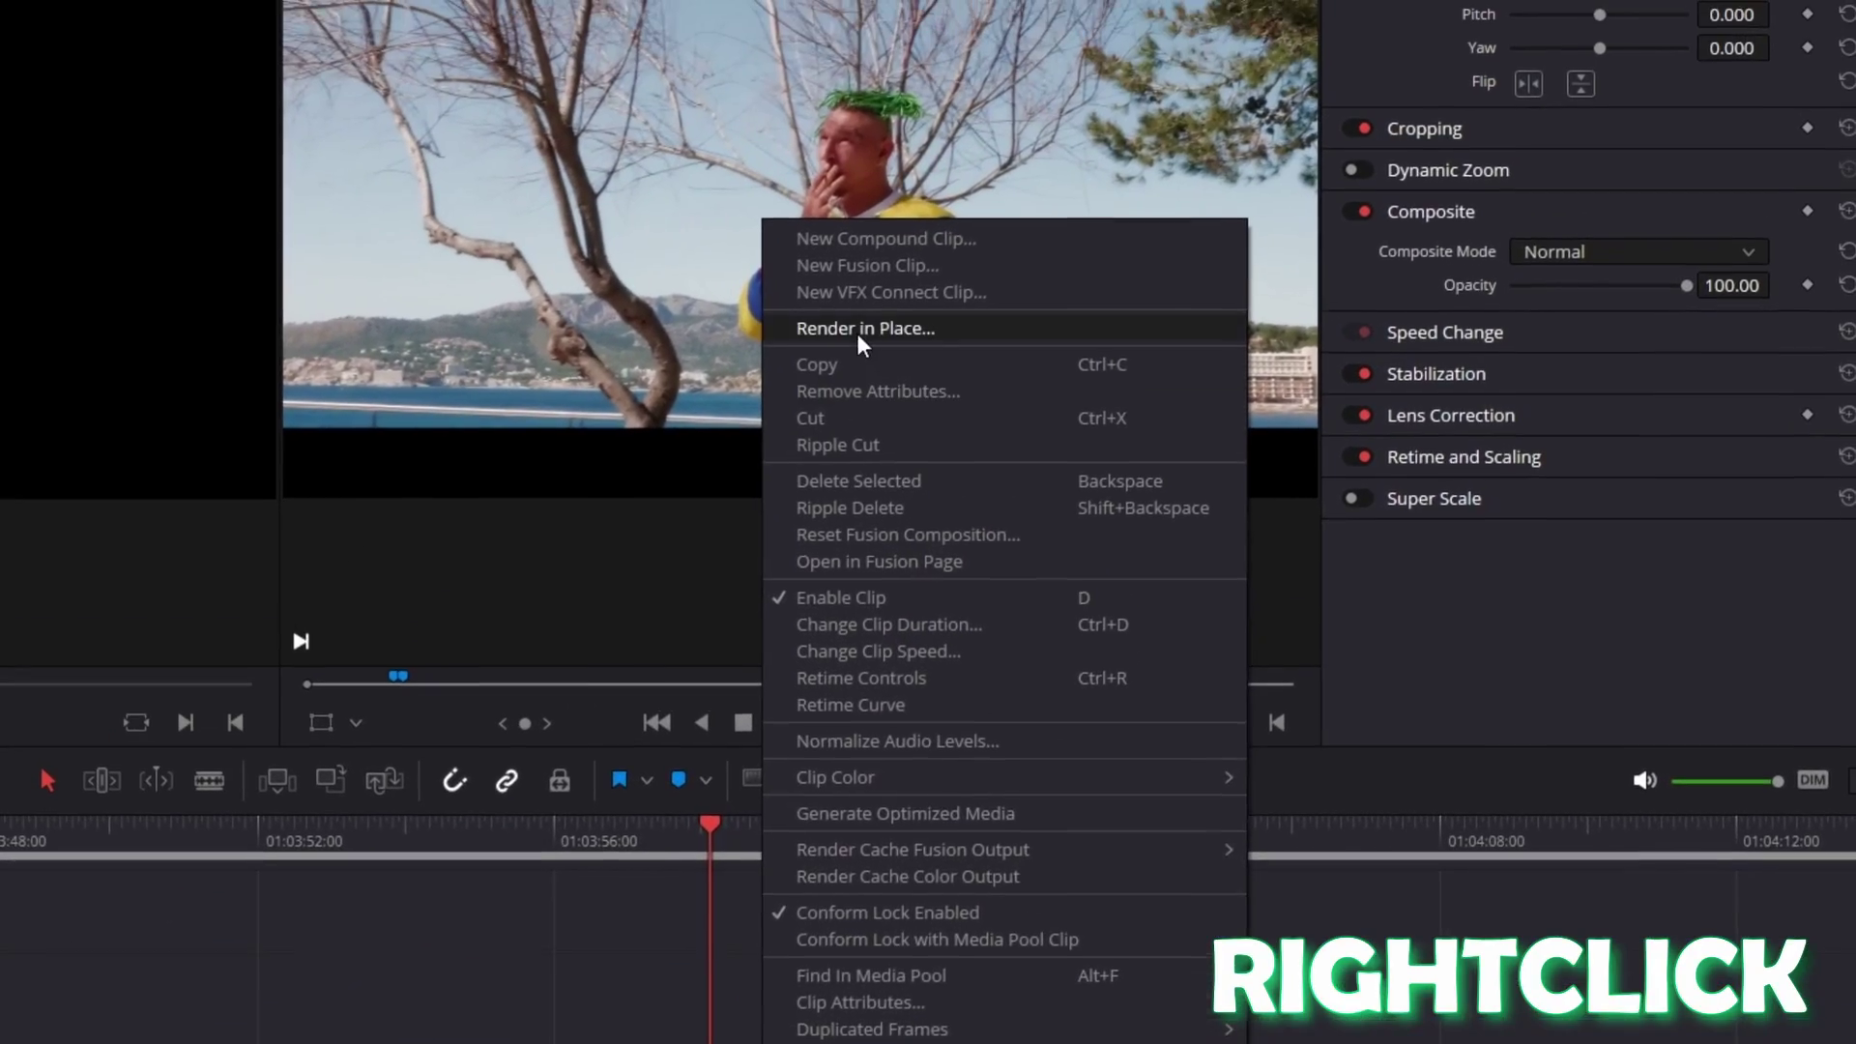
pyautogui.click(1049, 104)
# - Render the short clip to a .mov and play it from the clip folder
pyautogui.click(1134, 670)
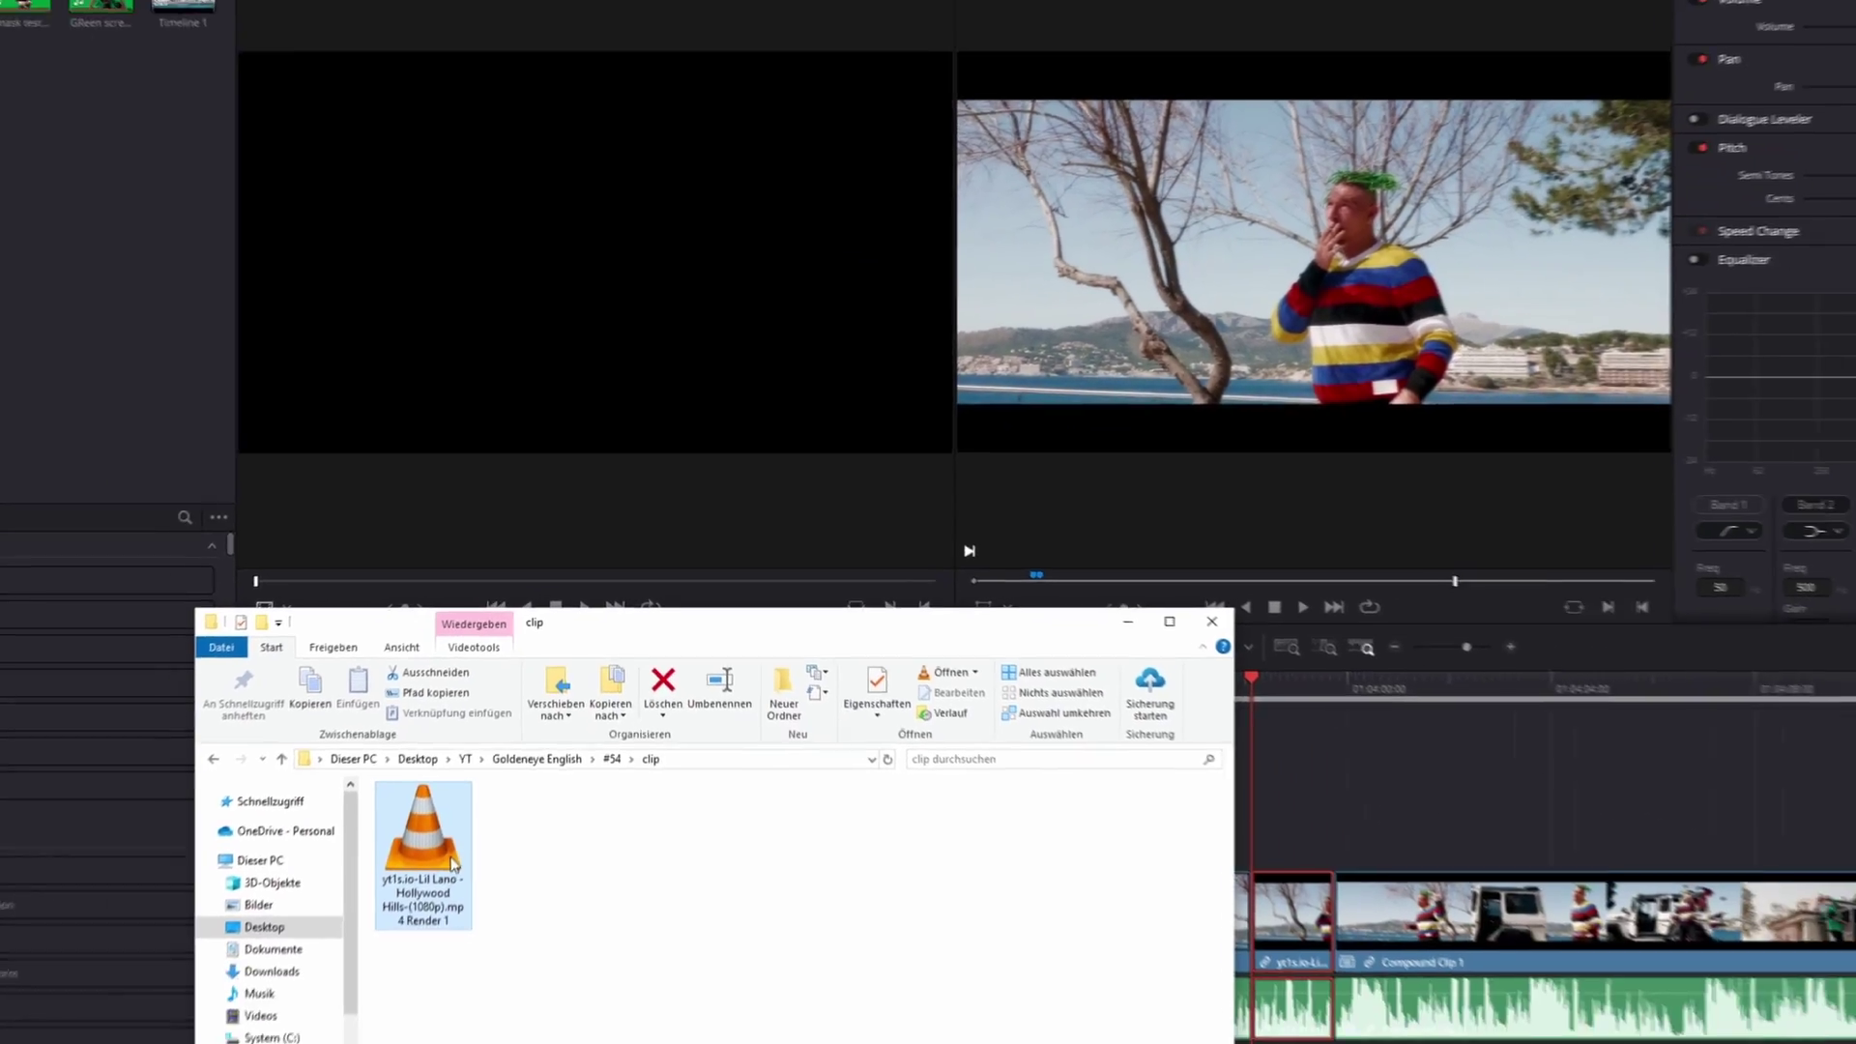
pyautogui.doubleClick(430, 822)
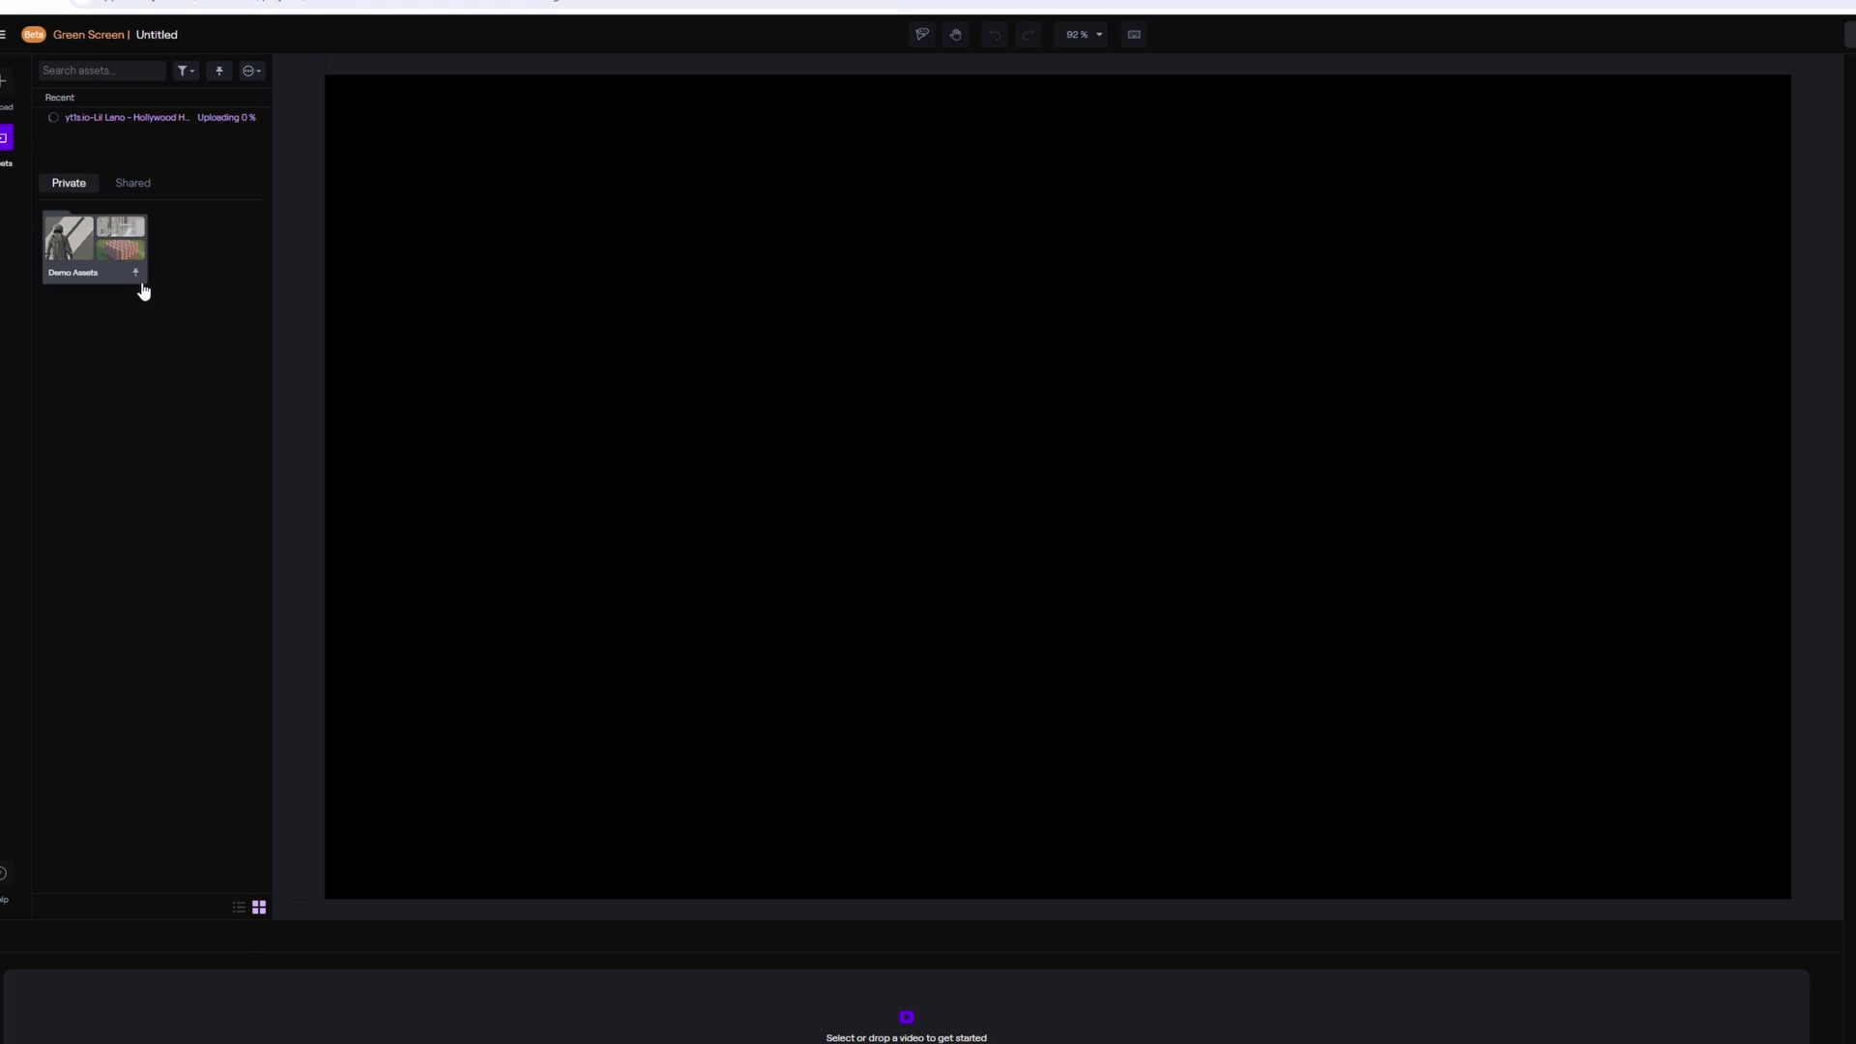
# - Upload the rendered clip to Runway Green Screen and mask the person with two points
pyautogui.moveTo(109, 253); pyautogui.dragTo(261, 1029)
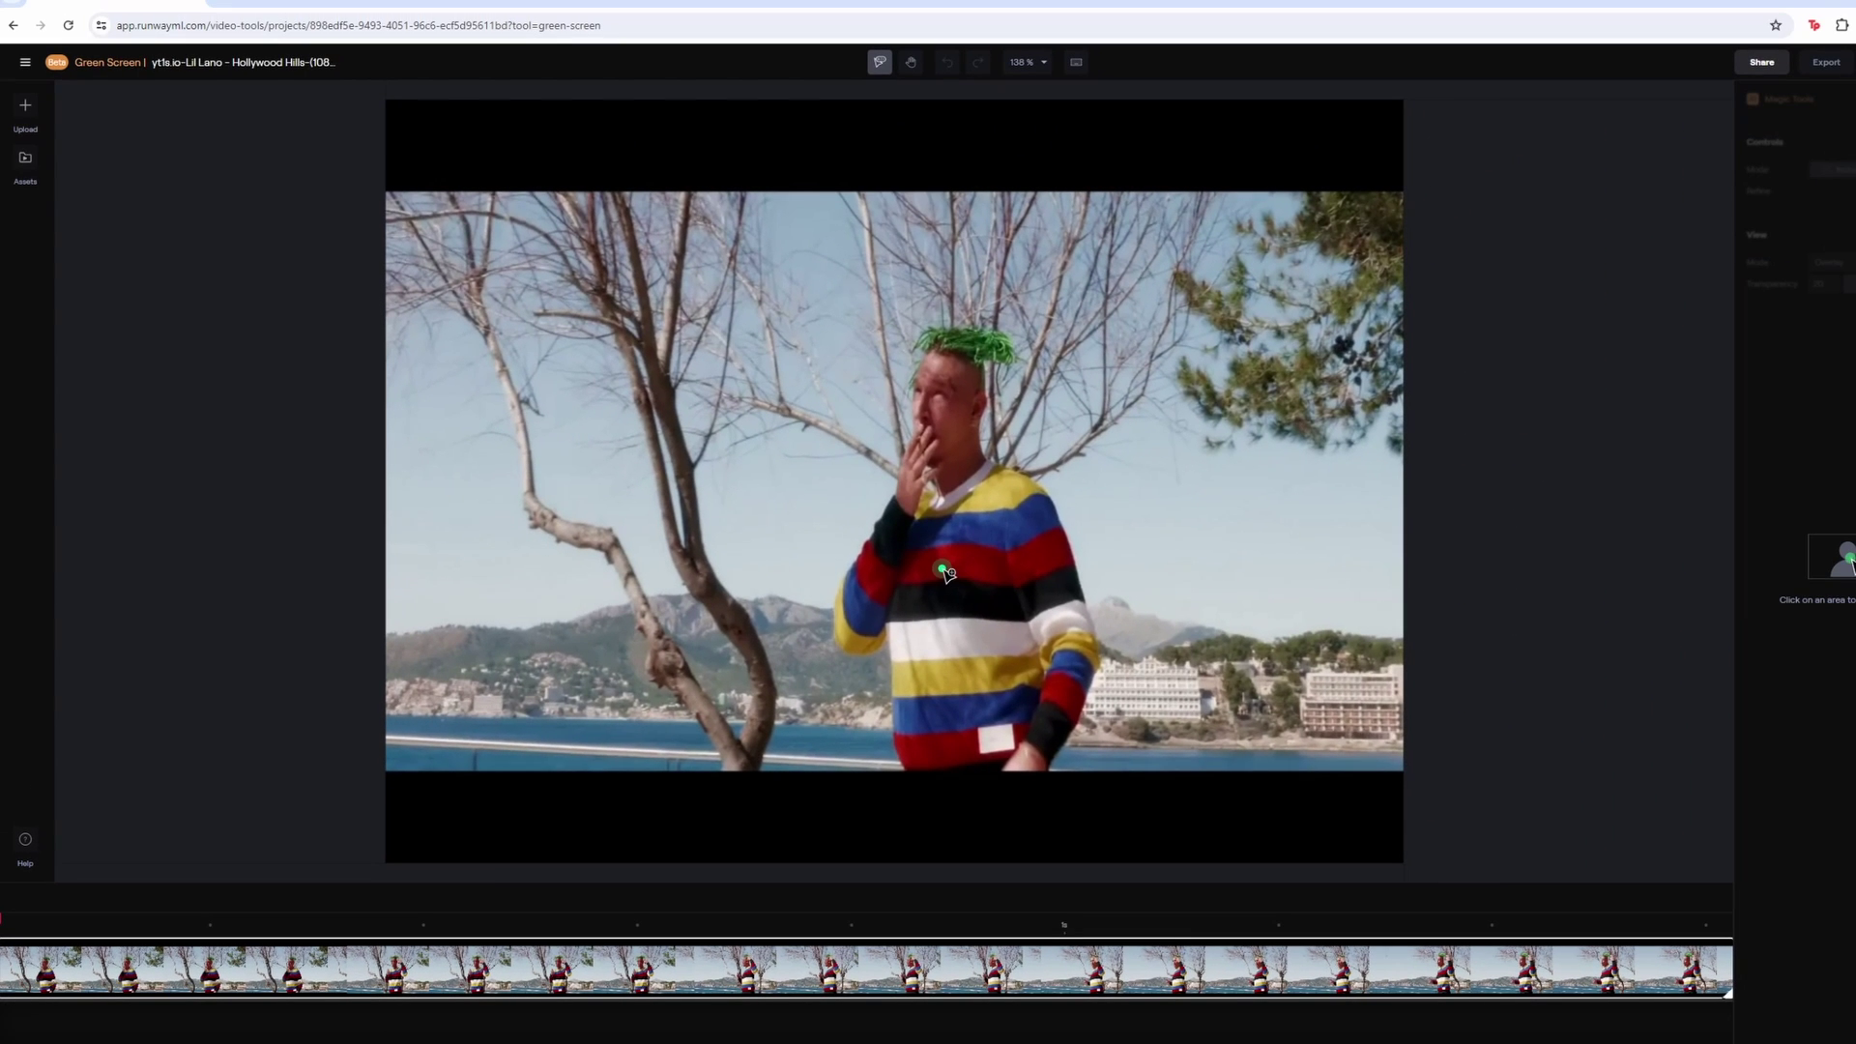
pyautogui.click(946, 571)
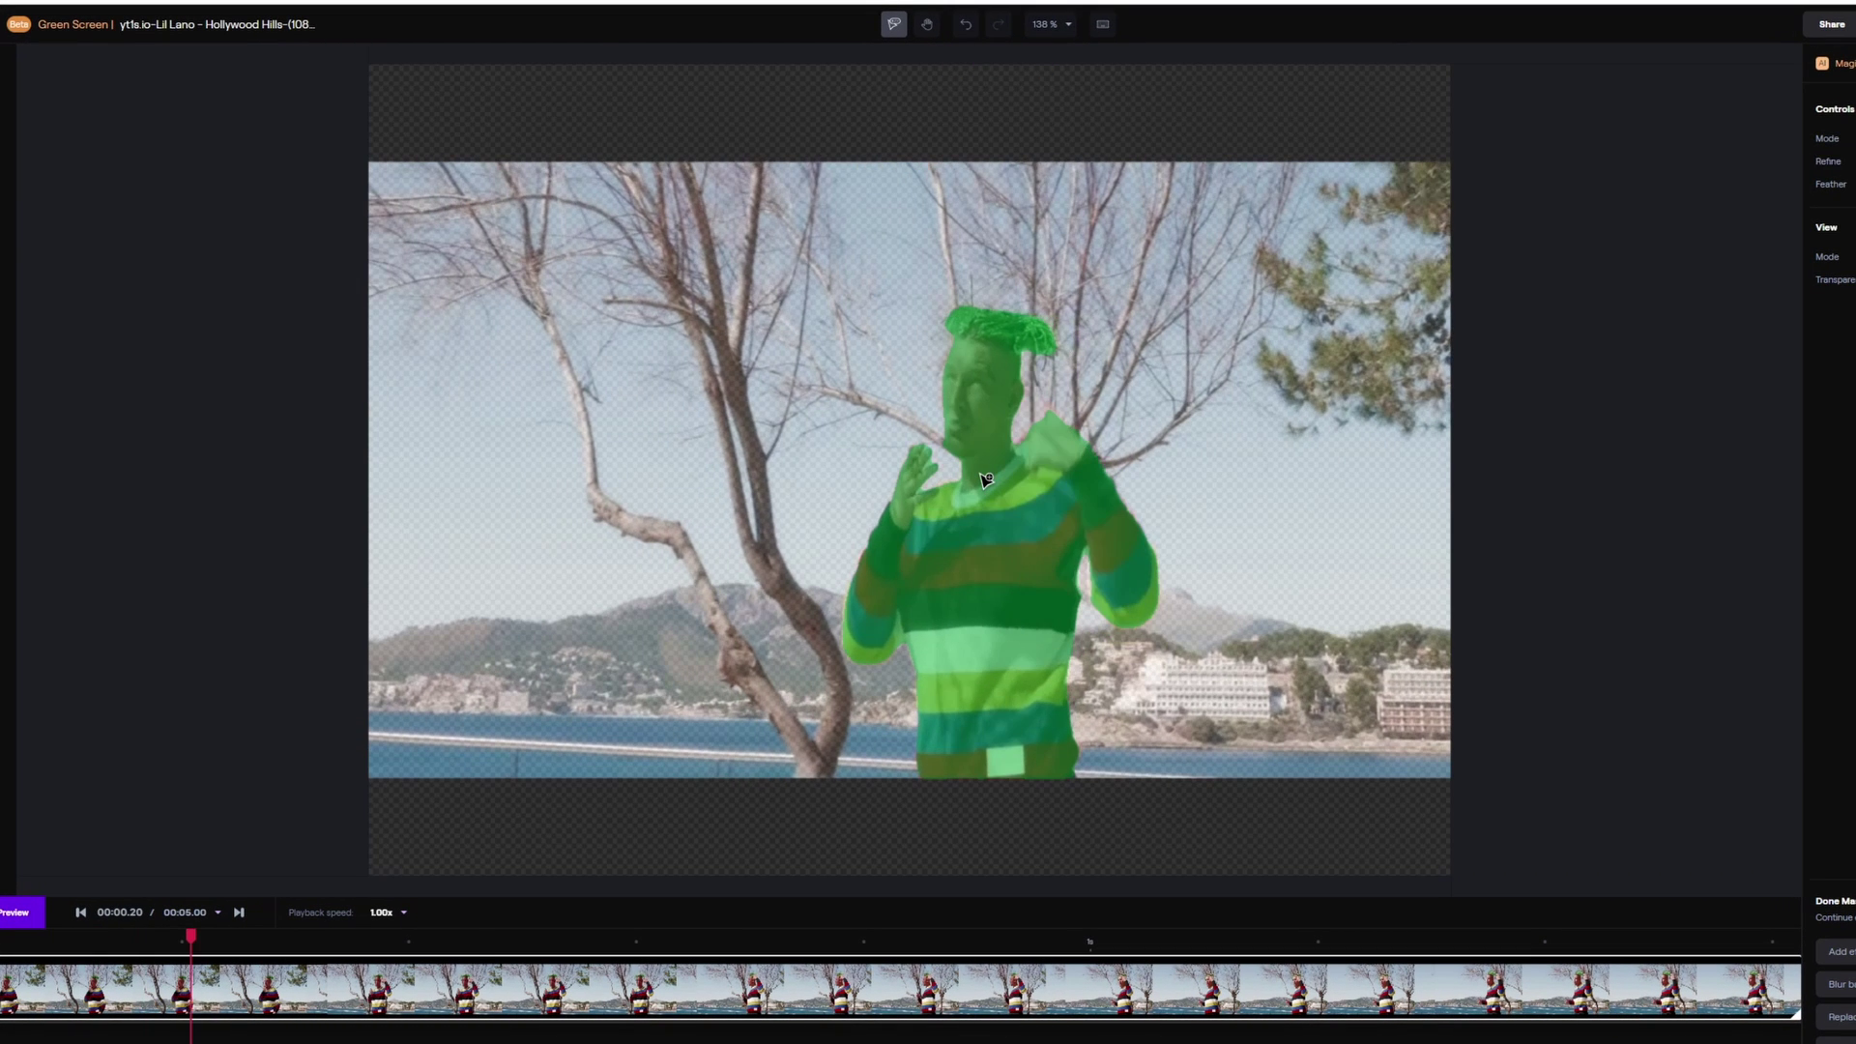
pyautogui.click(1058, 414)
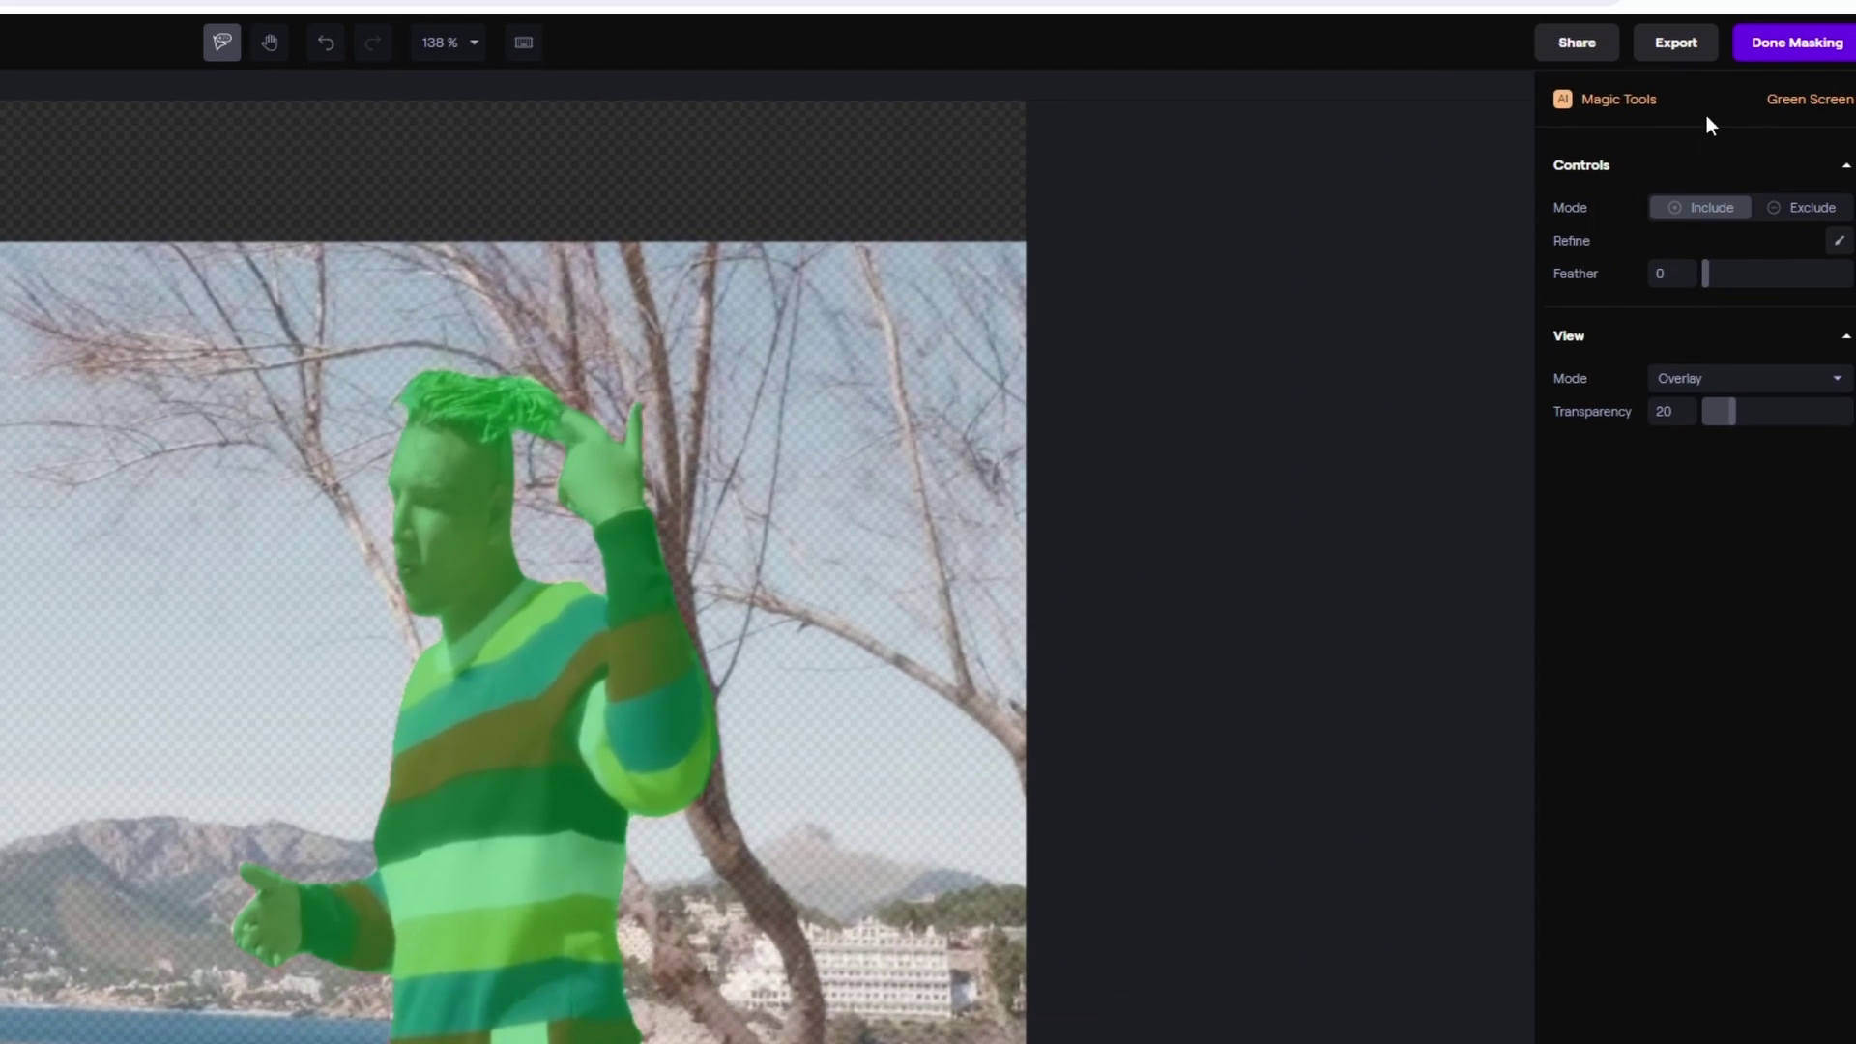
# - Export the green-screen clip as clip1 and download clip1.mp4 from Assets
pyautogui.click(1683, 48)
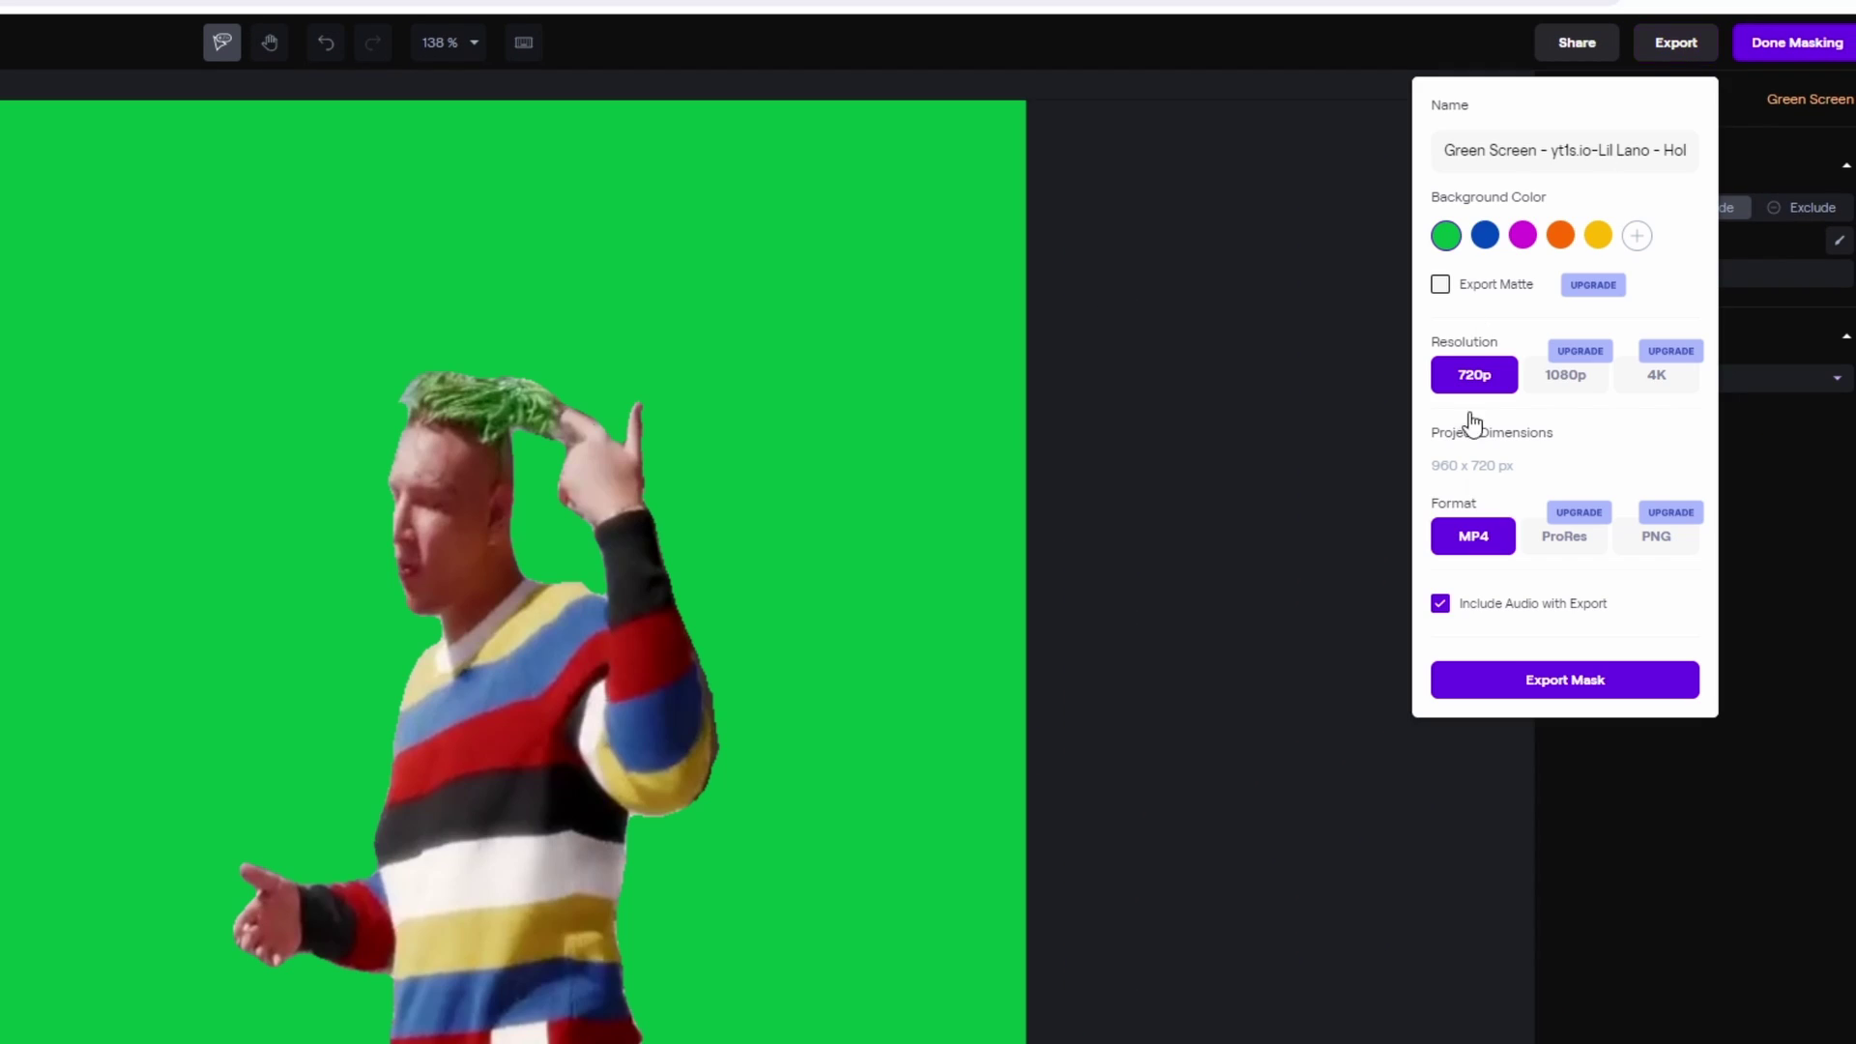
pyautogui.hotkey('ctrl', 'a')
pyautogui.write('clip1')
pyautogui.click(1558, 685)
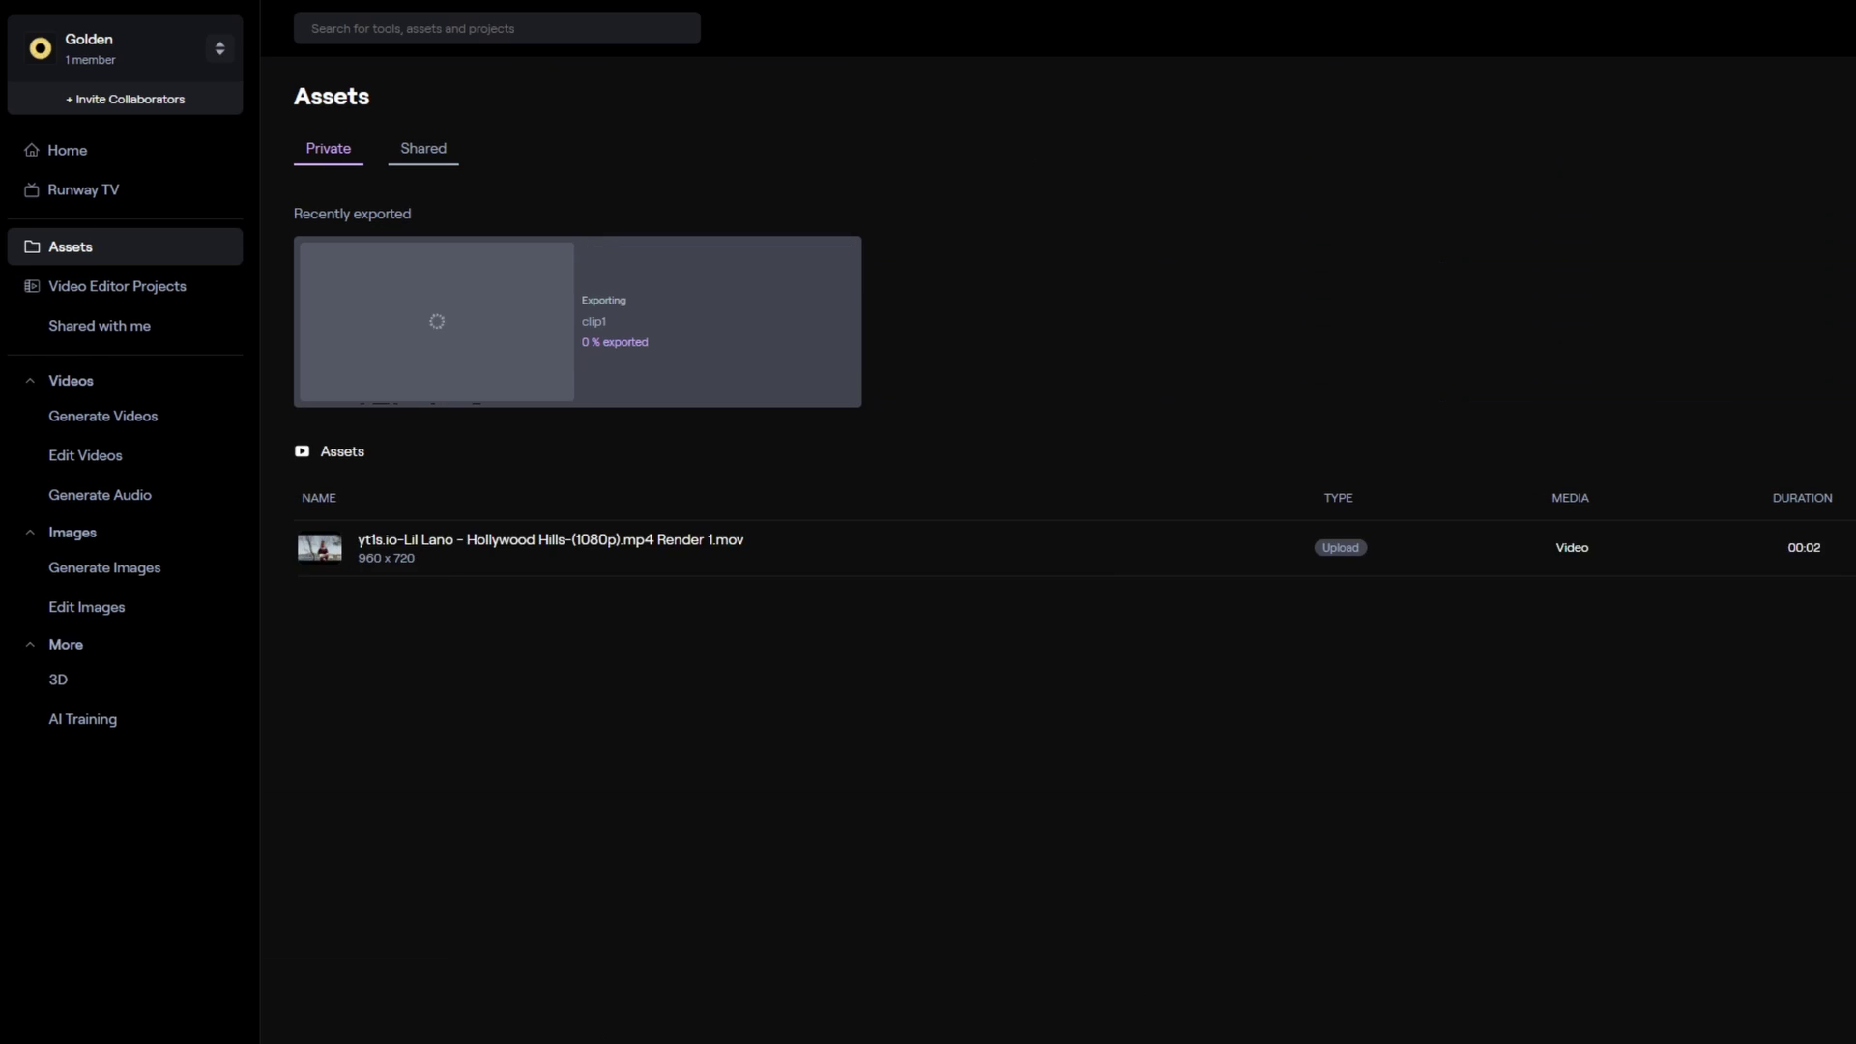
pyautogui.rightClick(444, 566)
pyautogui.click(479, 581)
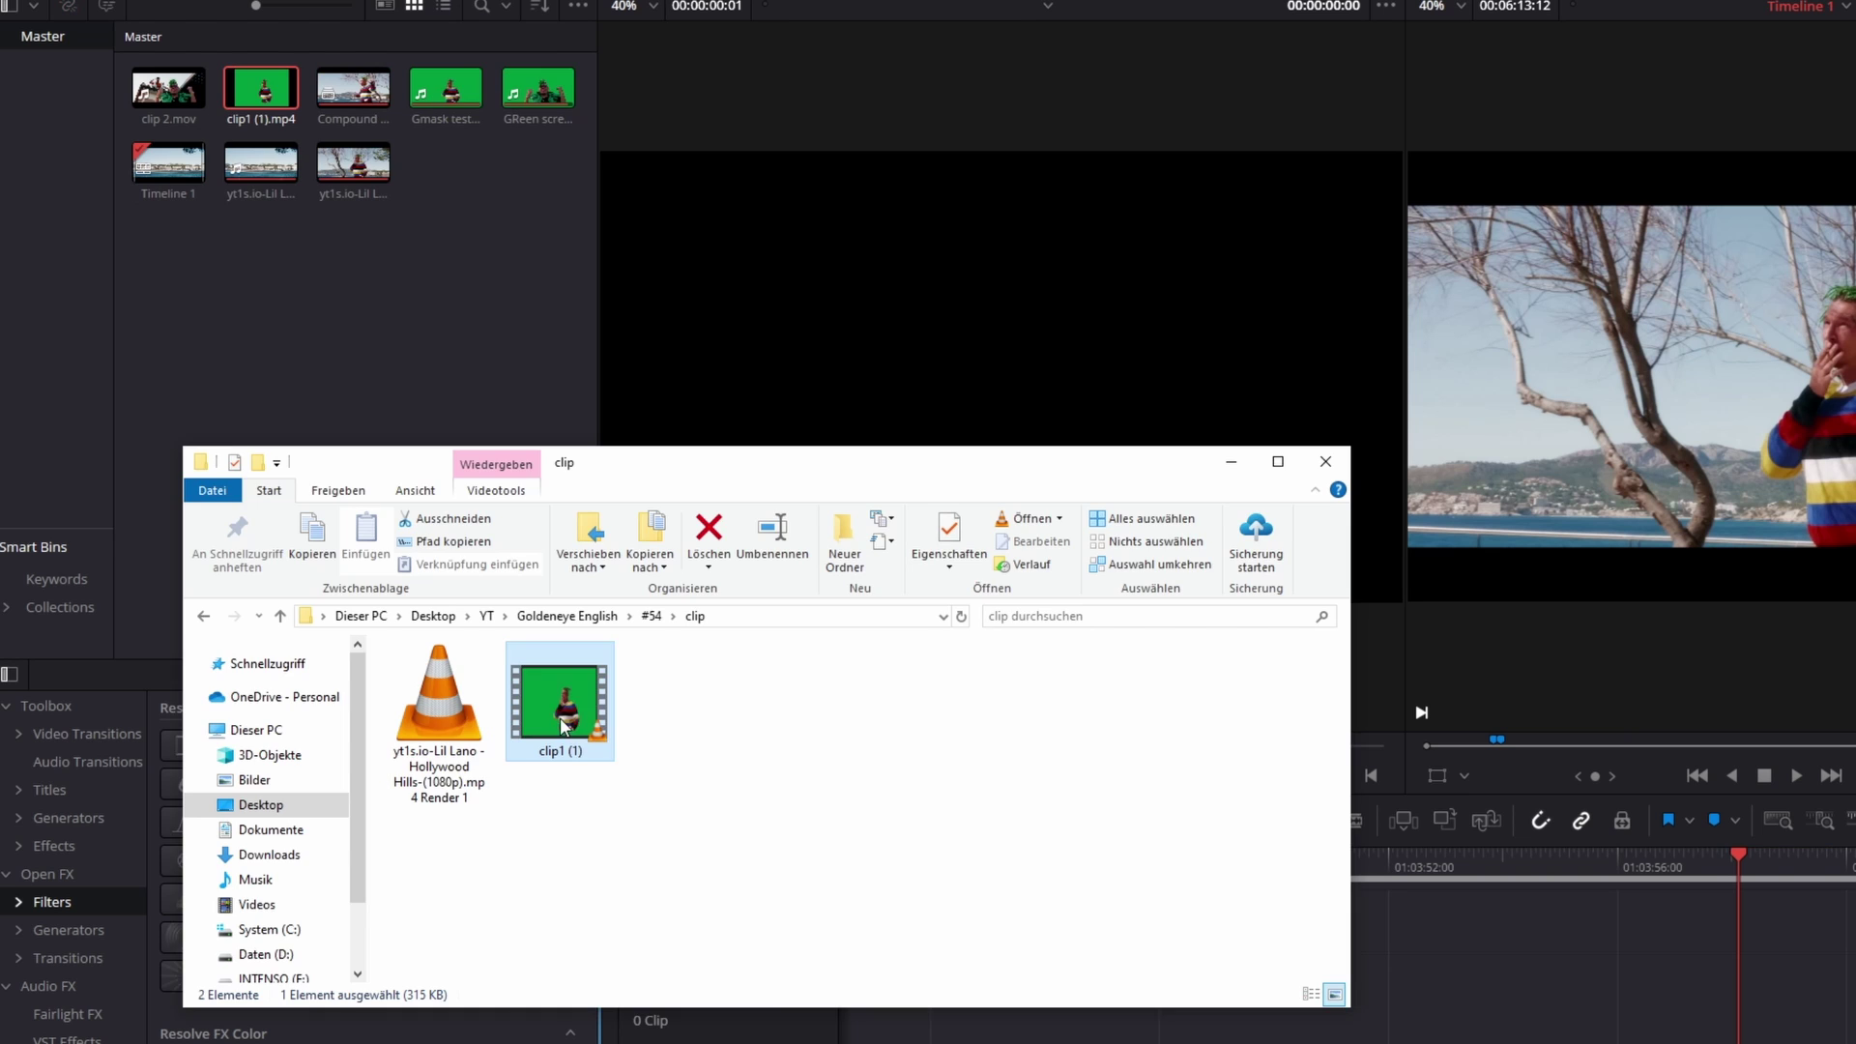
# - Place clip1 (1) on Video 2 and add a Delta Keyer to it in Fusion
pyautogui.moveTo(564, 727); pyautogui.dragTo(1741, 1016)
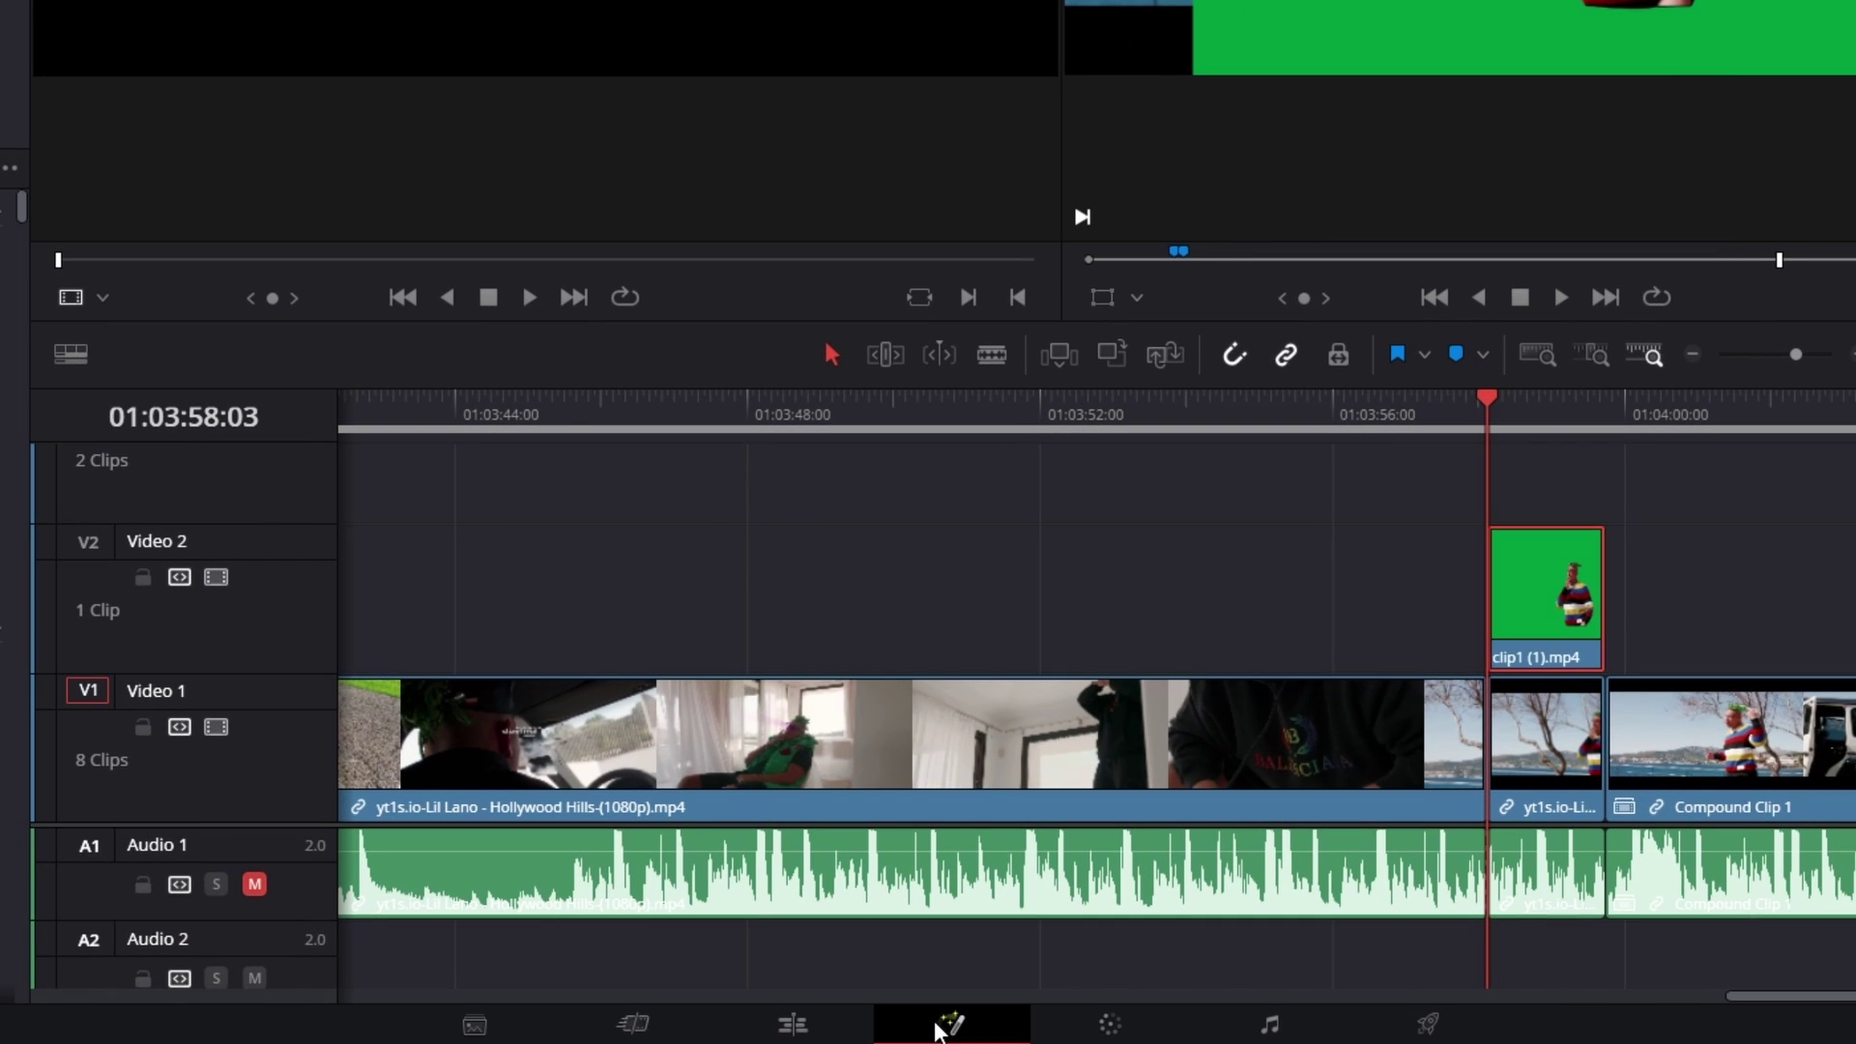
pyautogui.click(945, 1025)
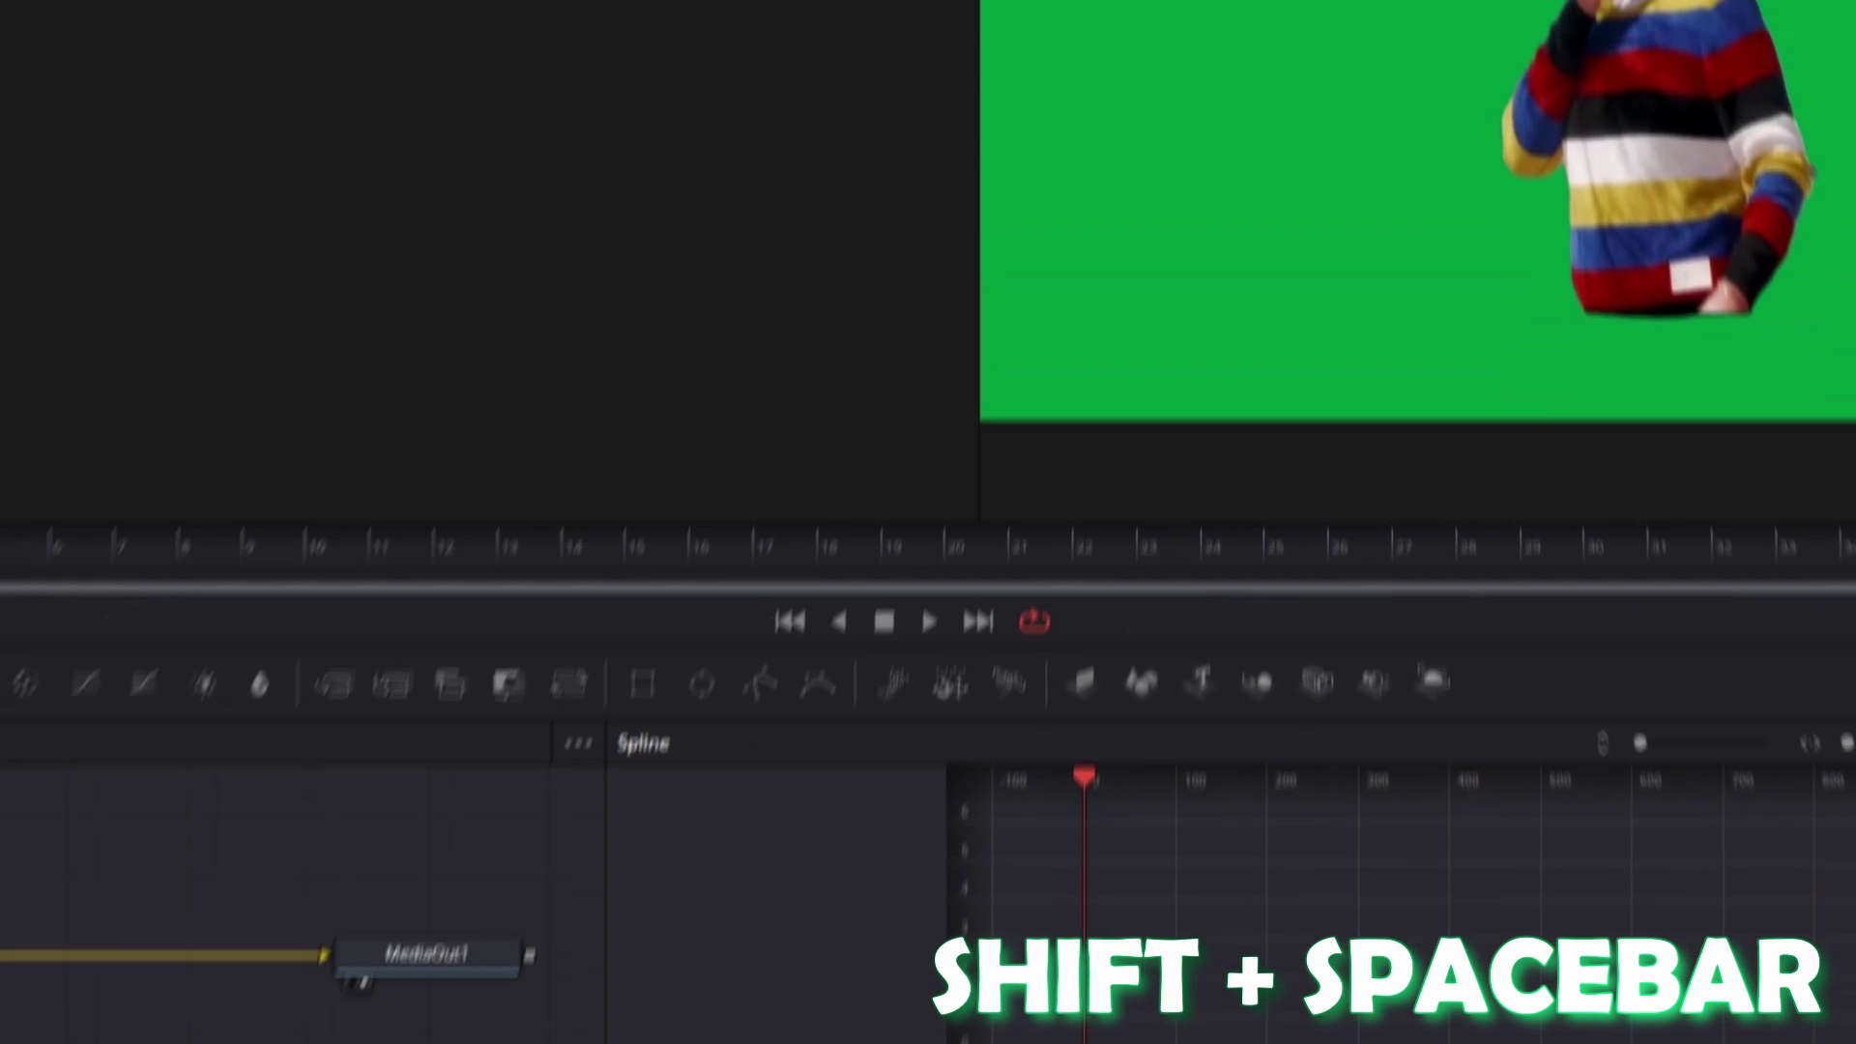
pyautogui.hotkey('shift', 'space')
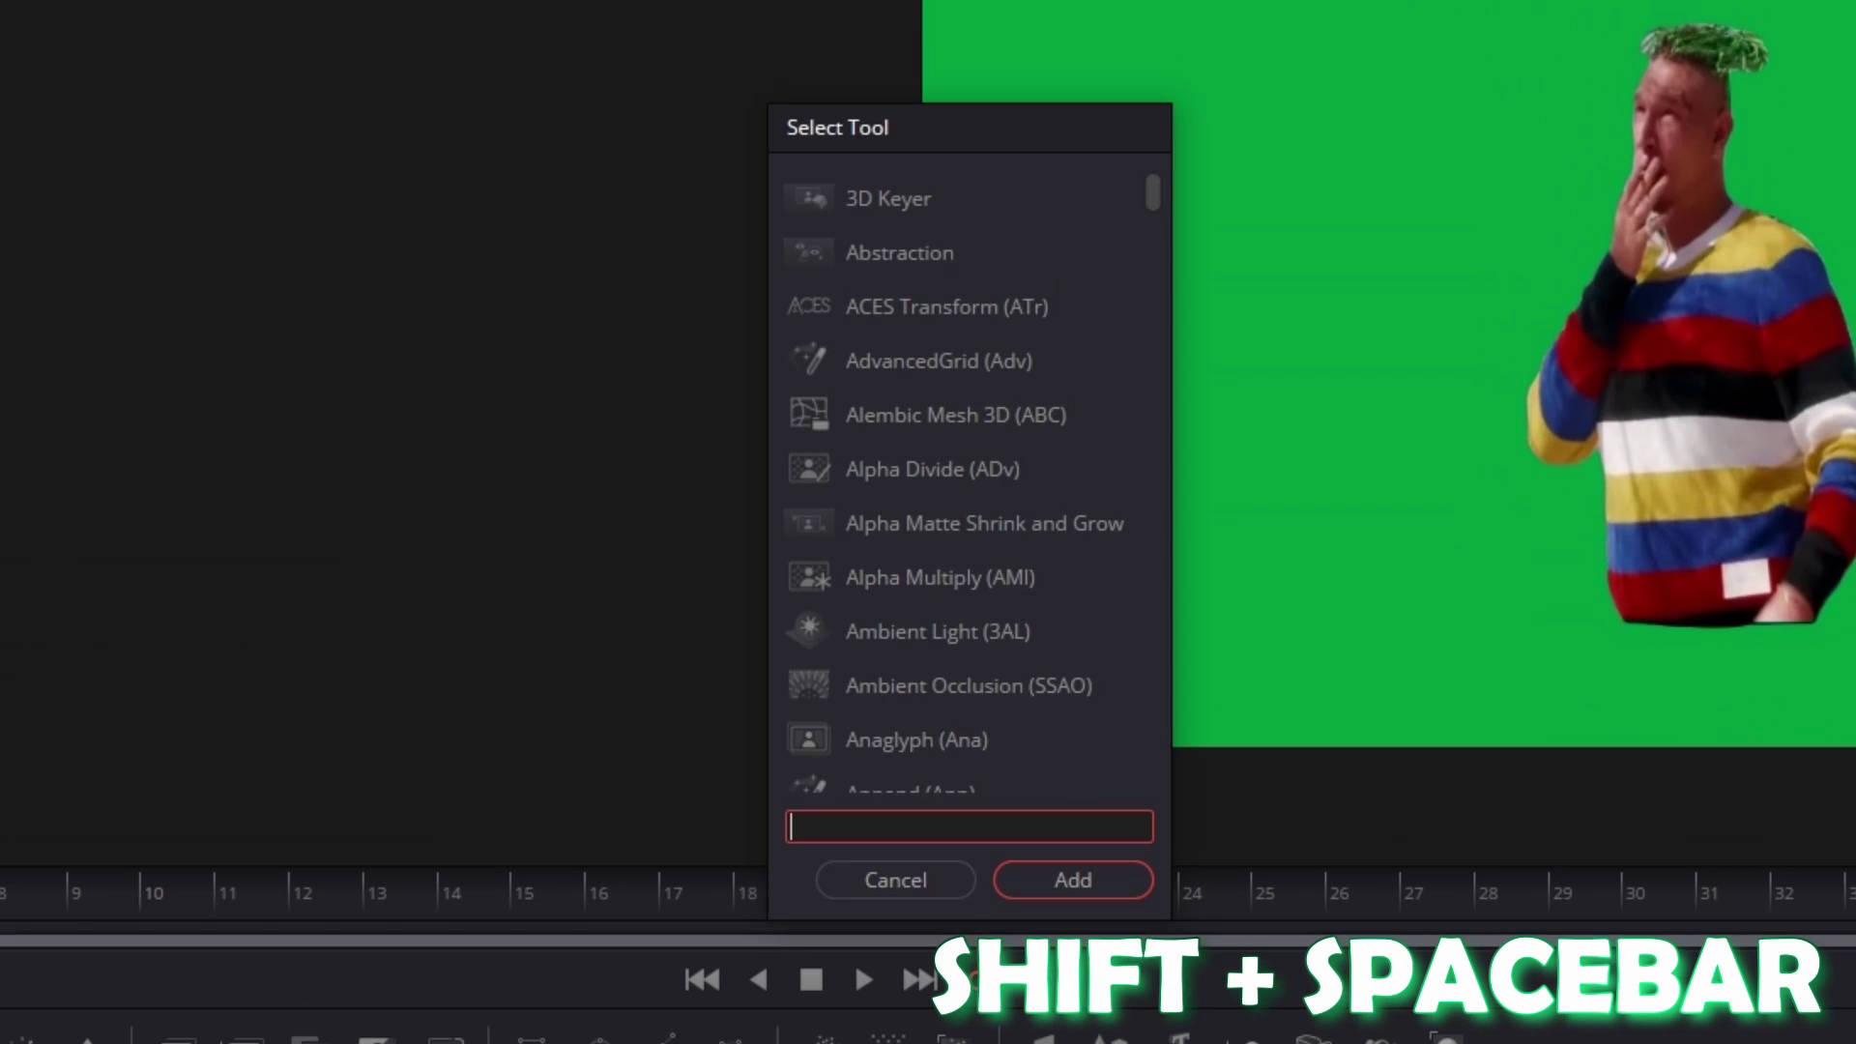
pyautogui.write('delta')
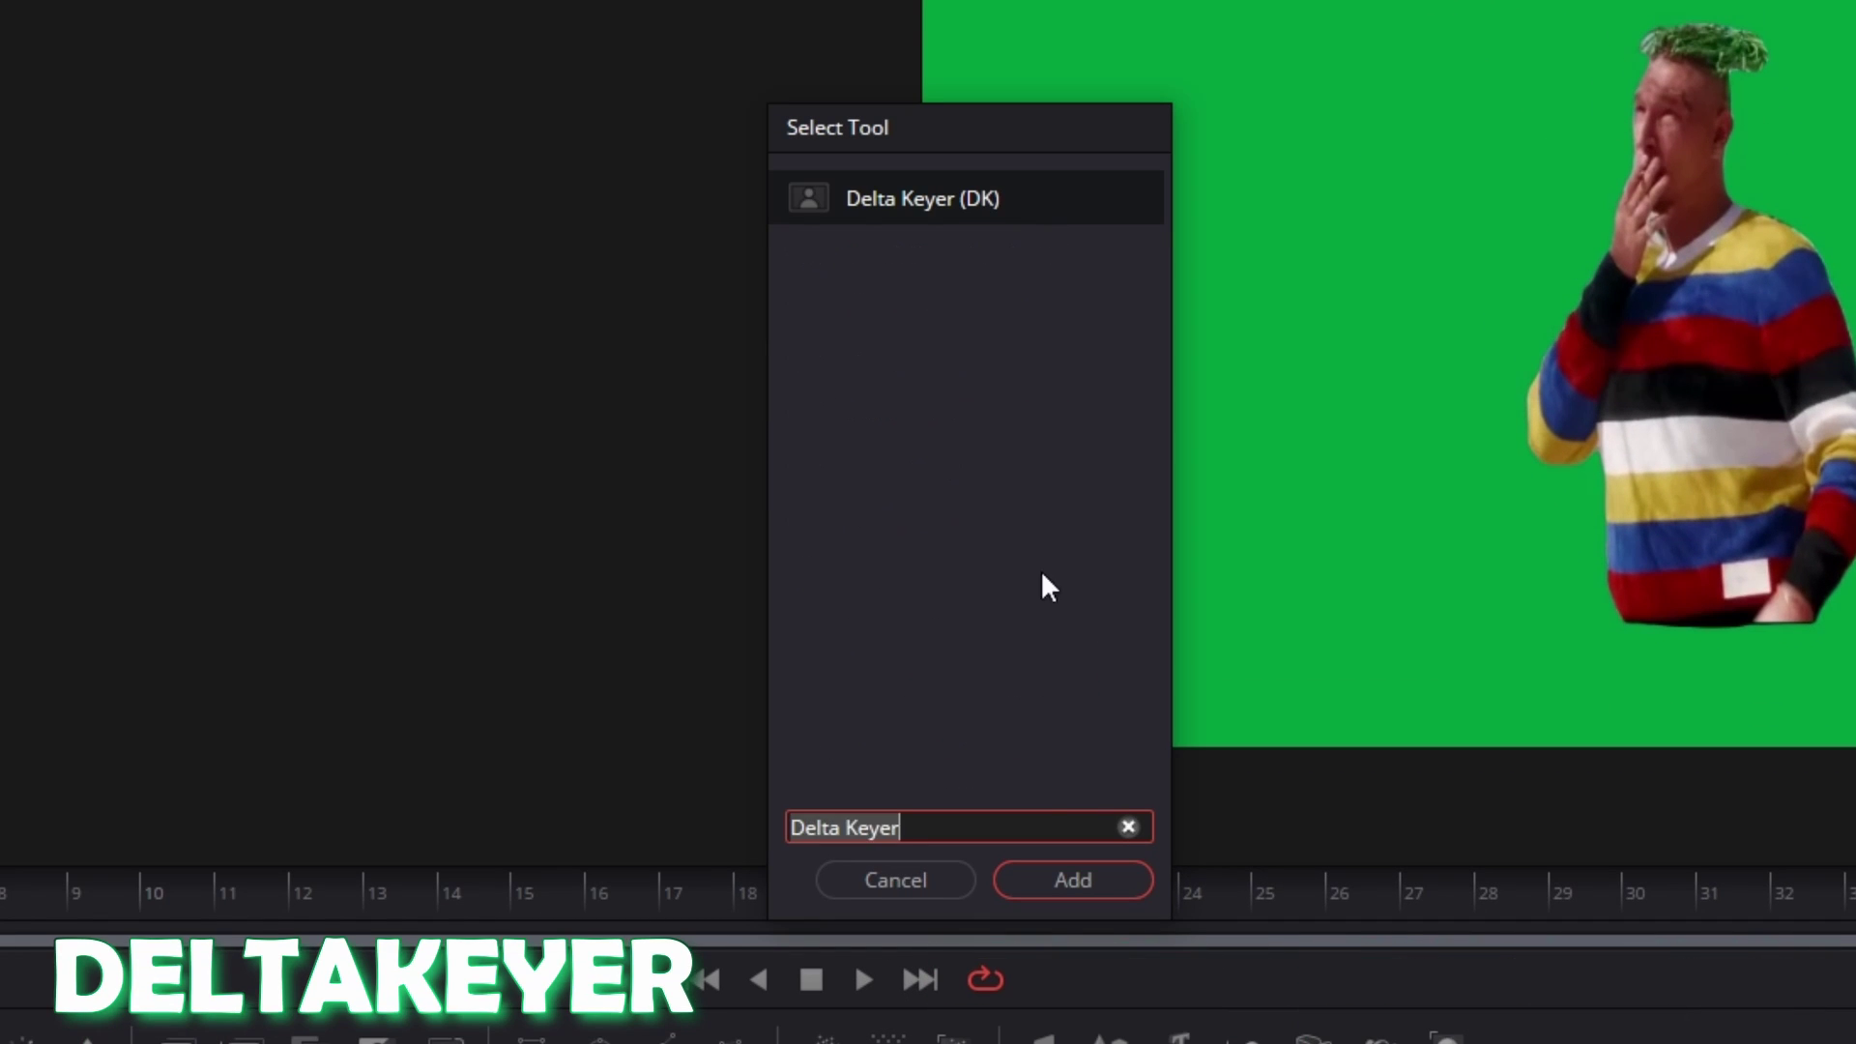
pyautogui.click(1048, 866)
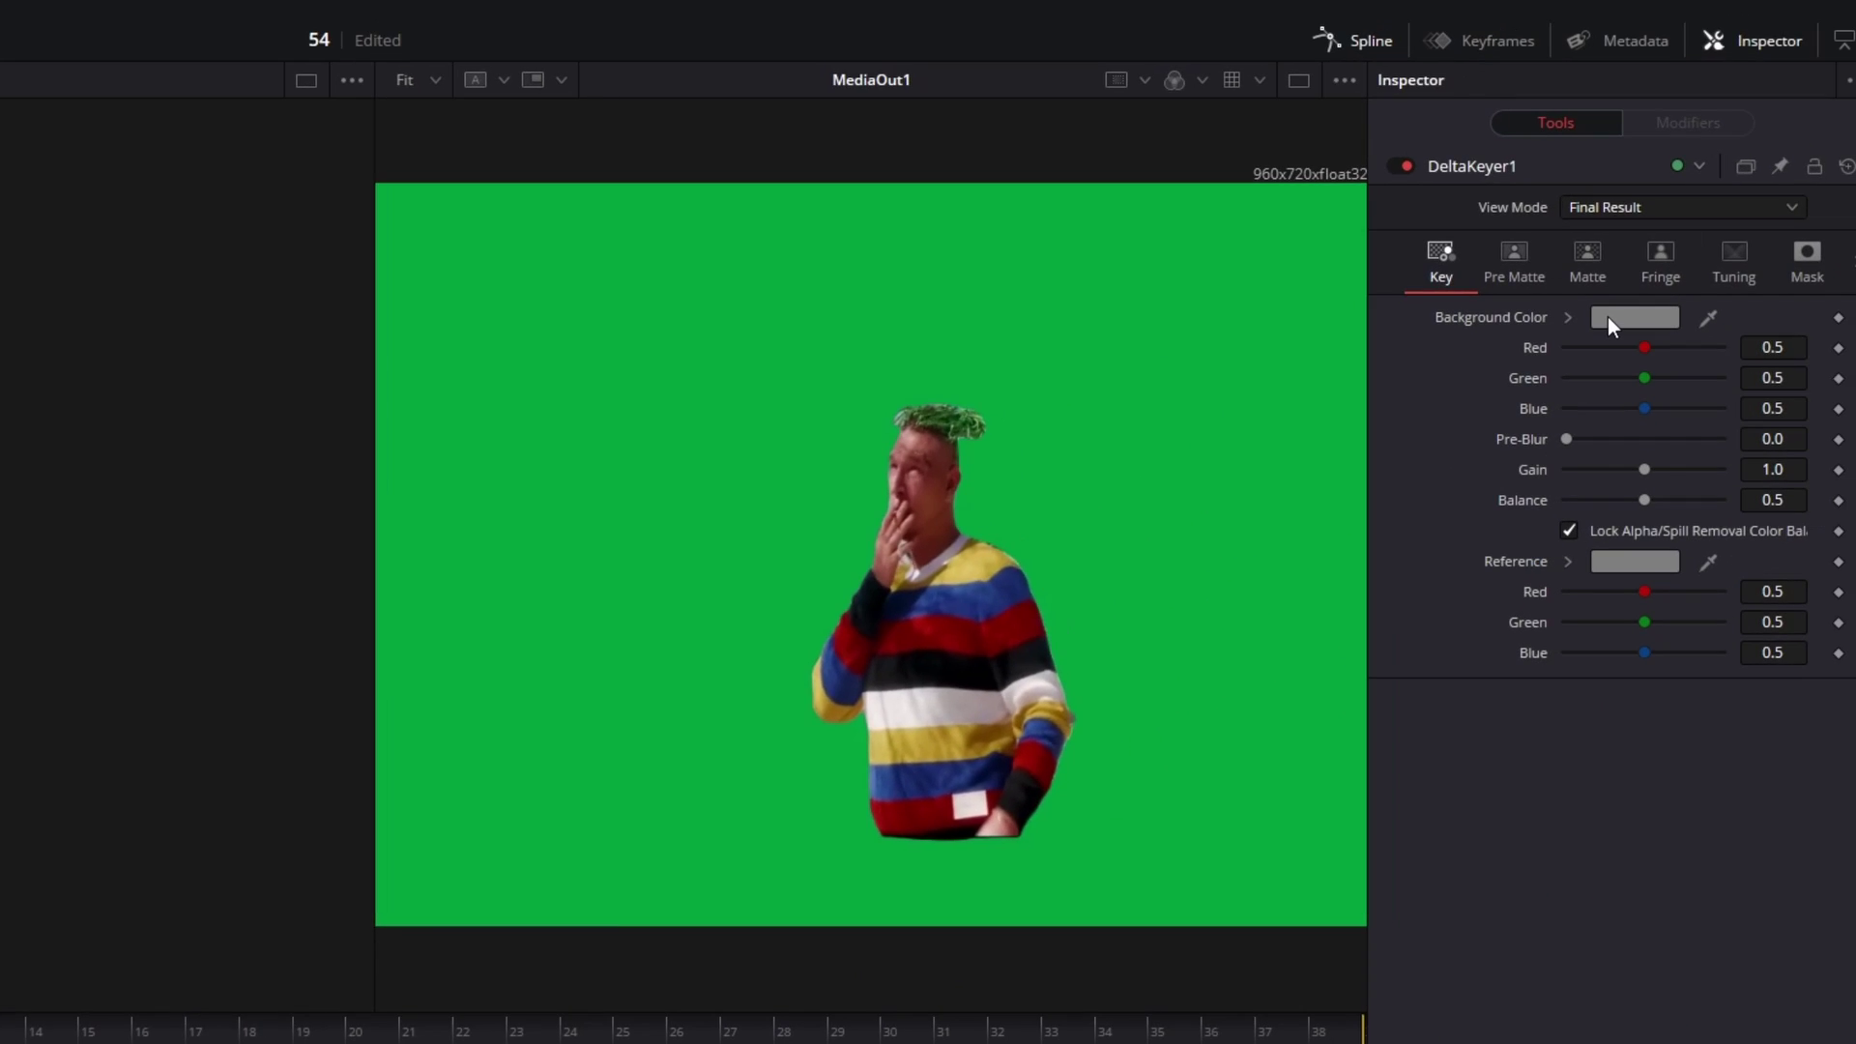
# - Sample the green screen as the Delta Keyer's Background Color
pyautogui.click(1609, 316)
pyautogui.click(850, 472)
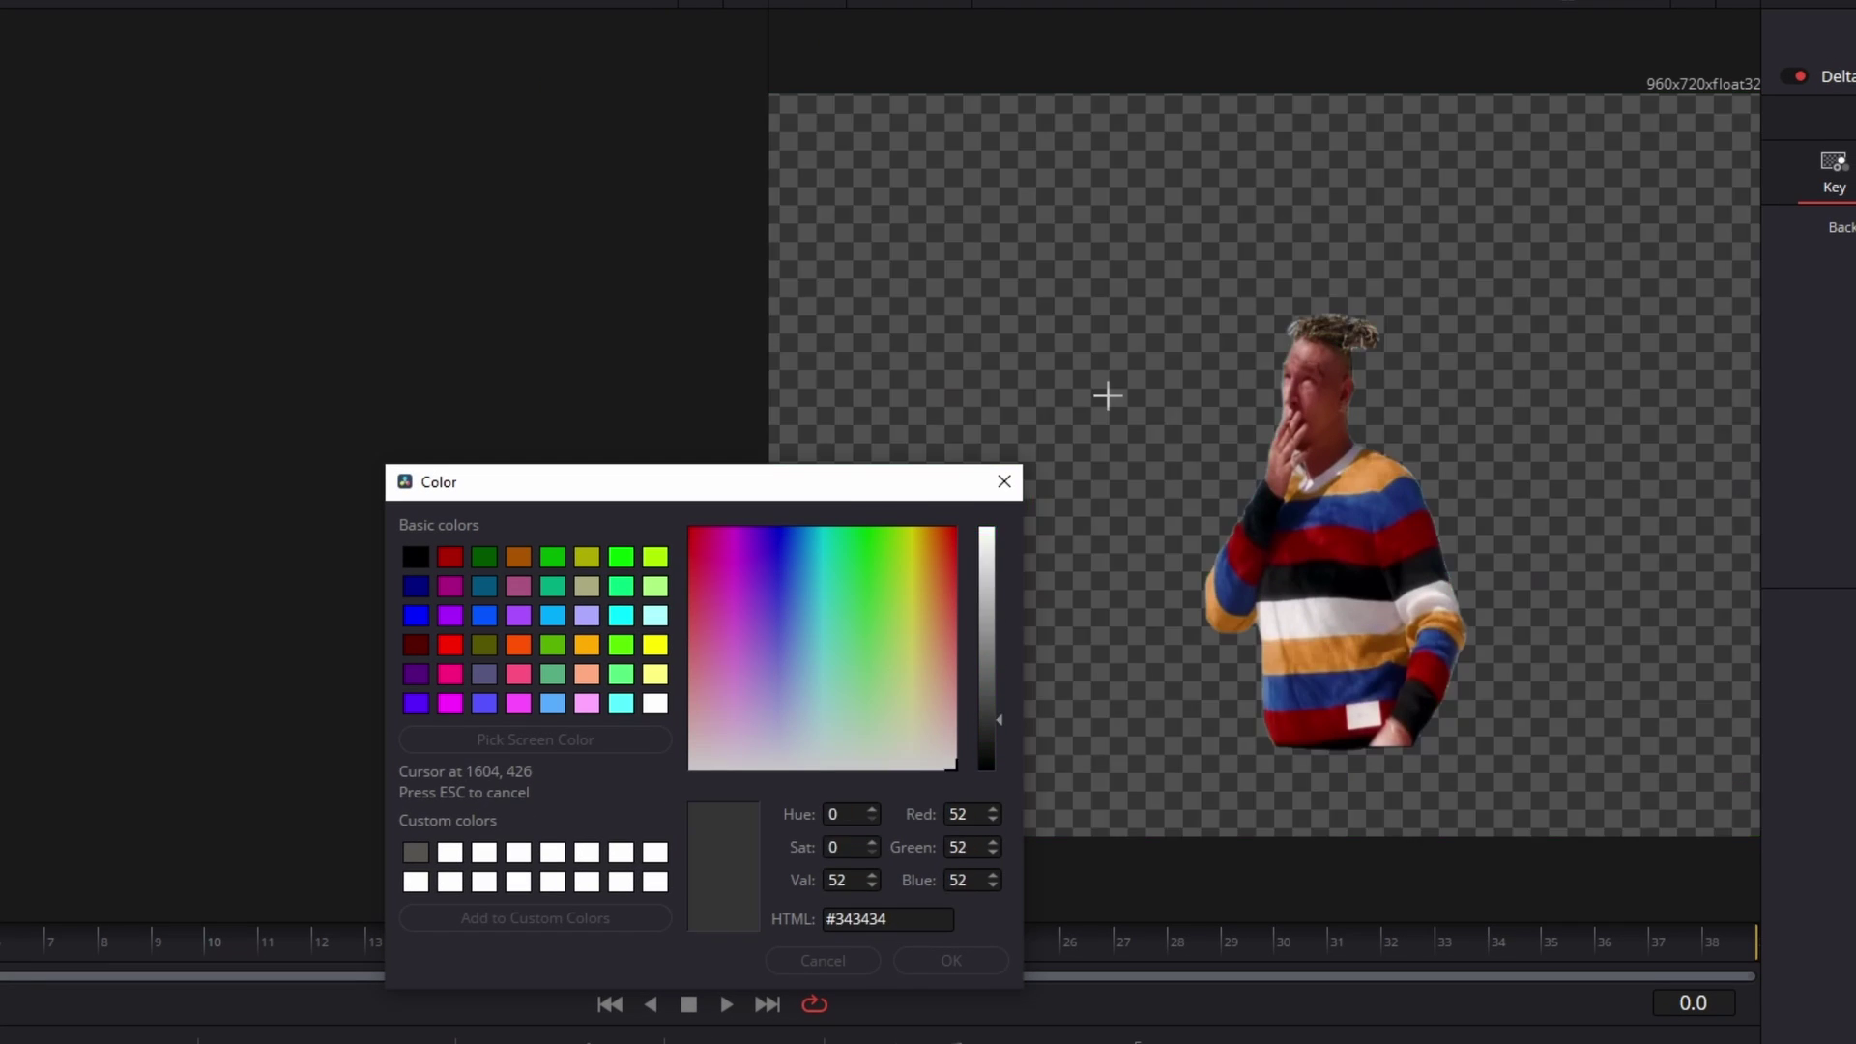
pyautogui.click(1111, 340)
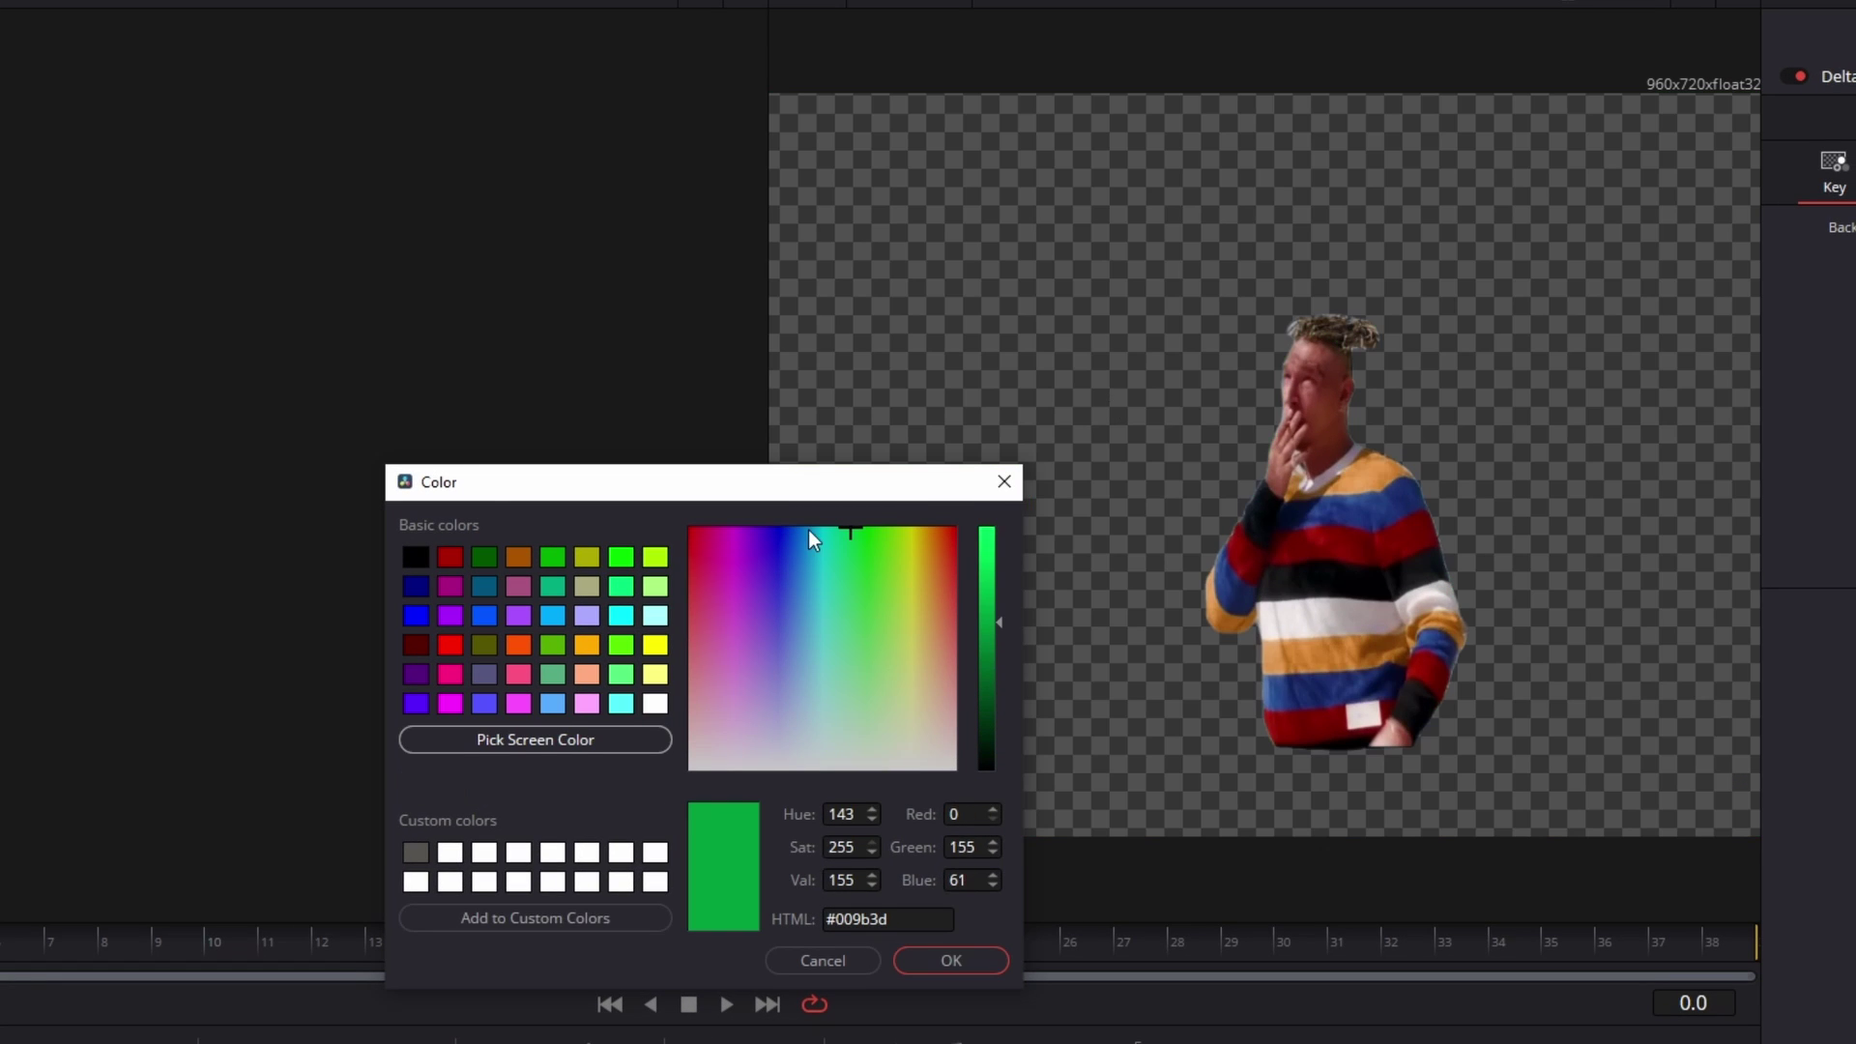
pyautogui.click(1108, 800)
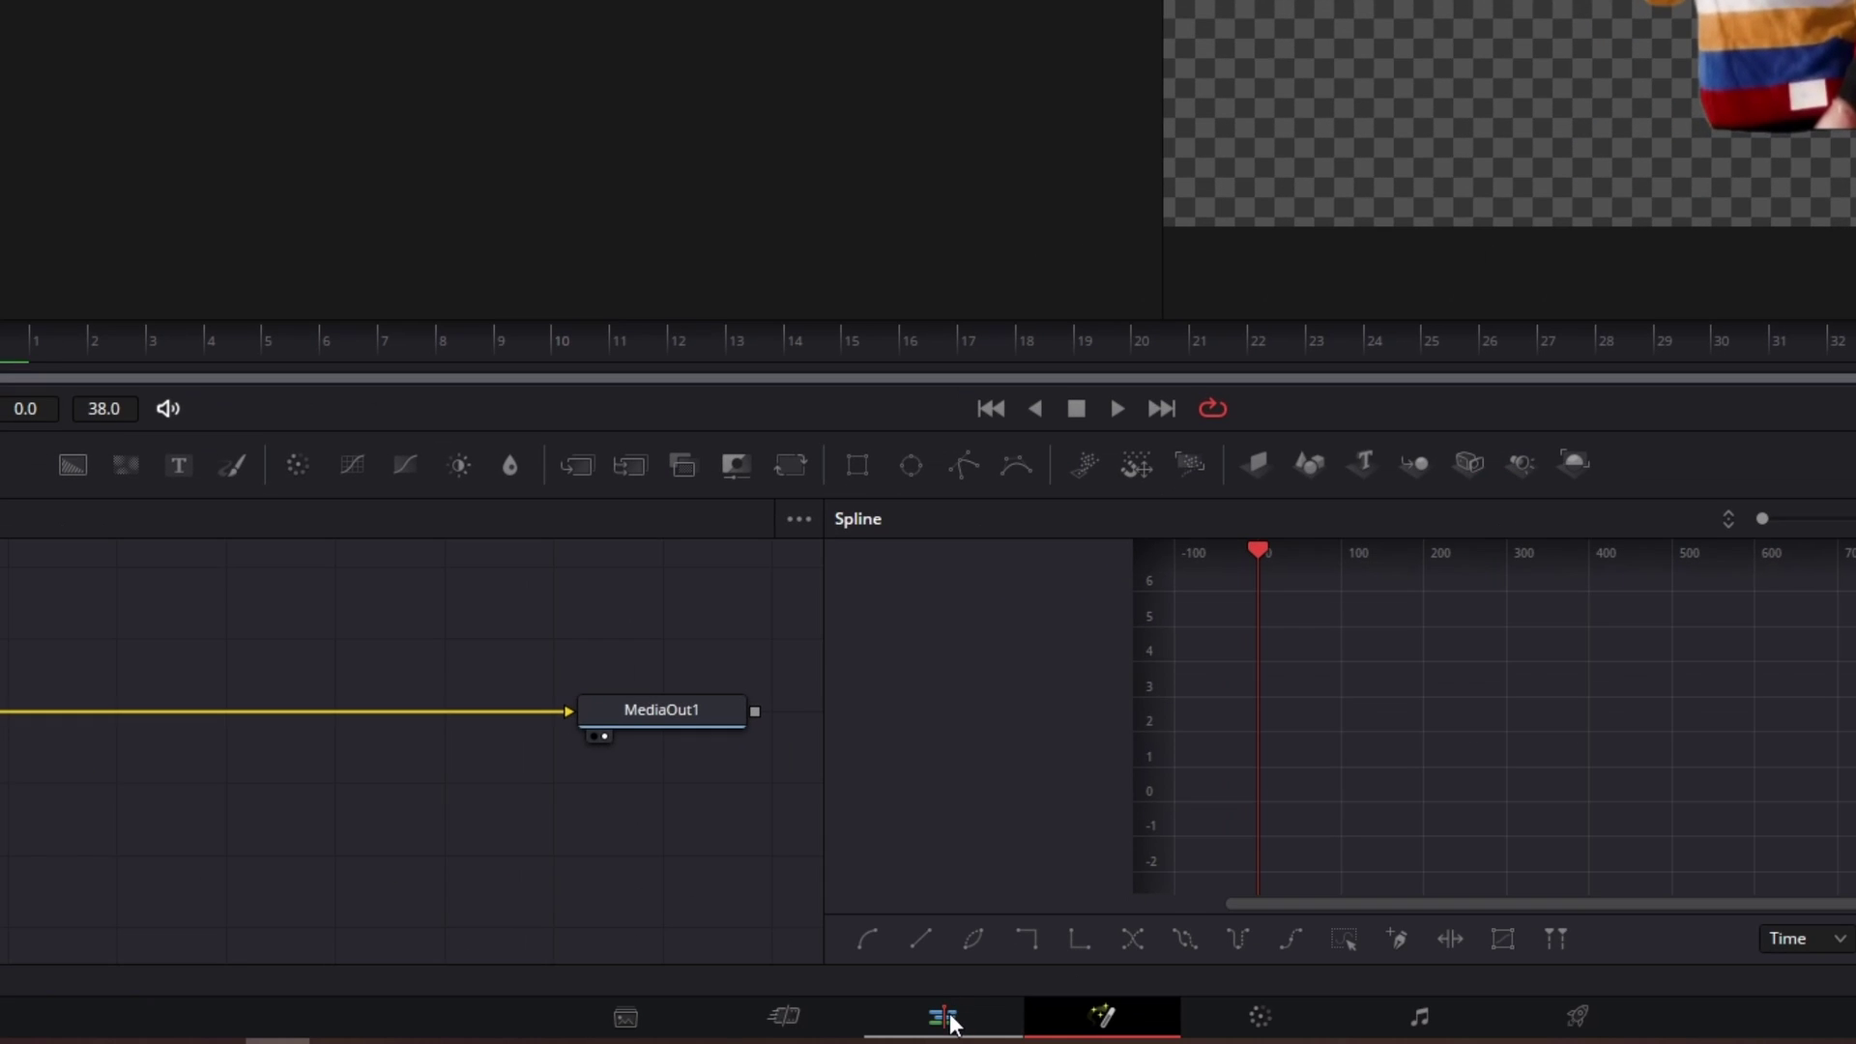
# - Review the keyed person over the original footage on the Edit page
pyautogui.click(951, 1021)
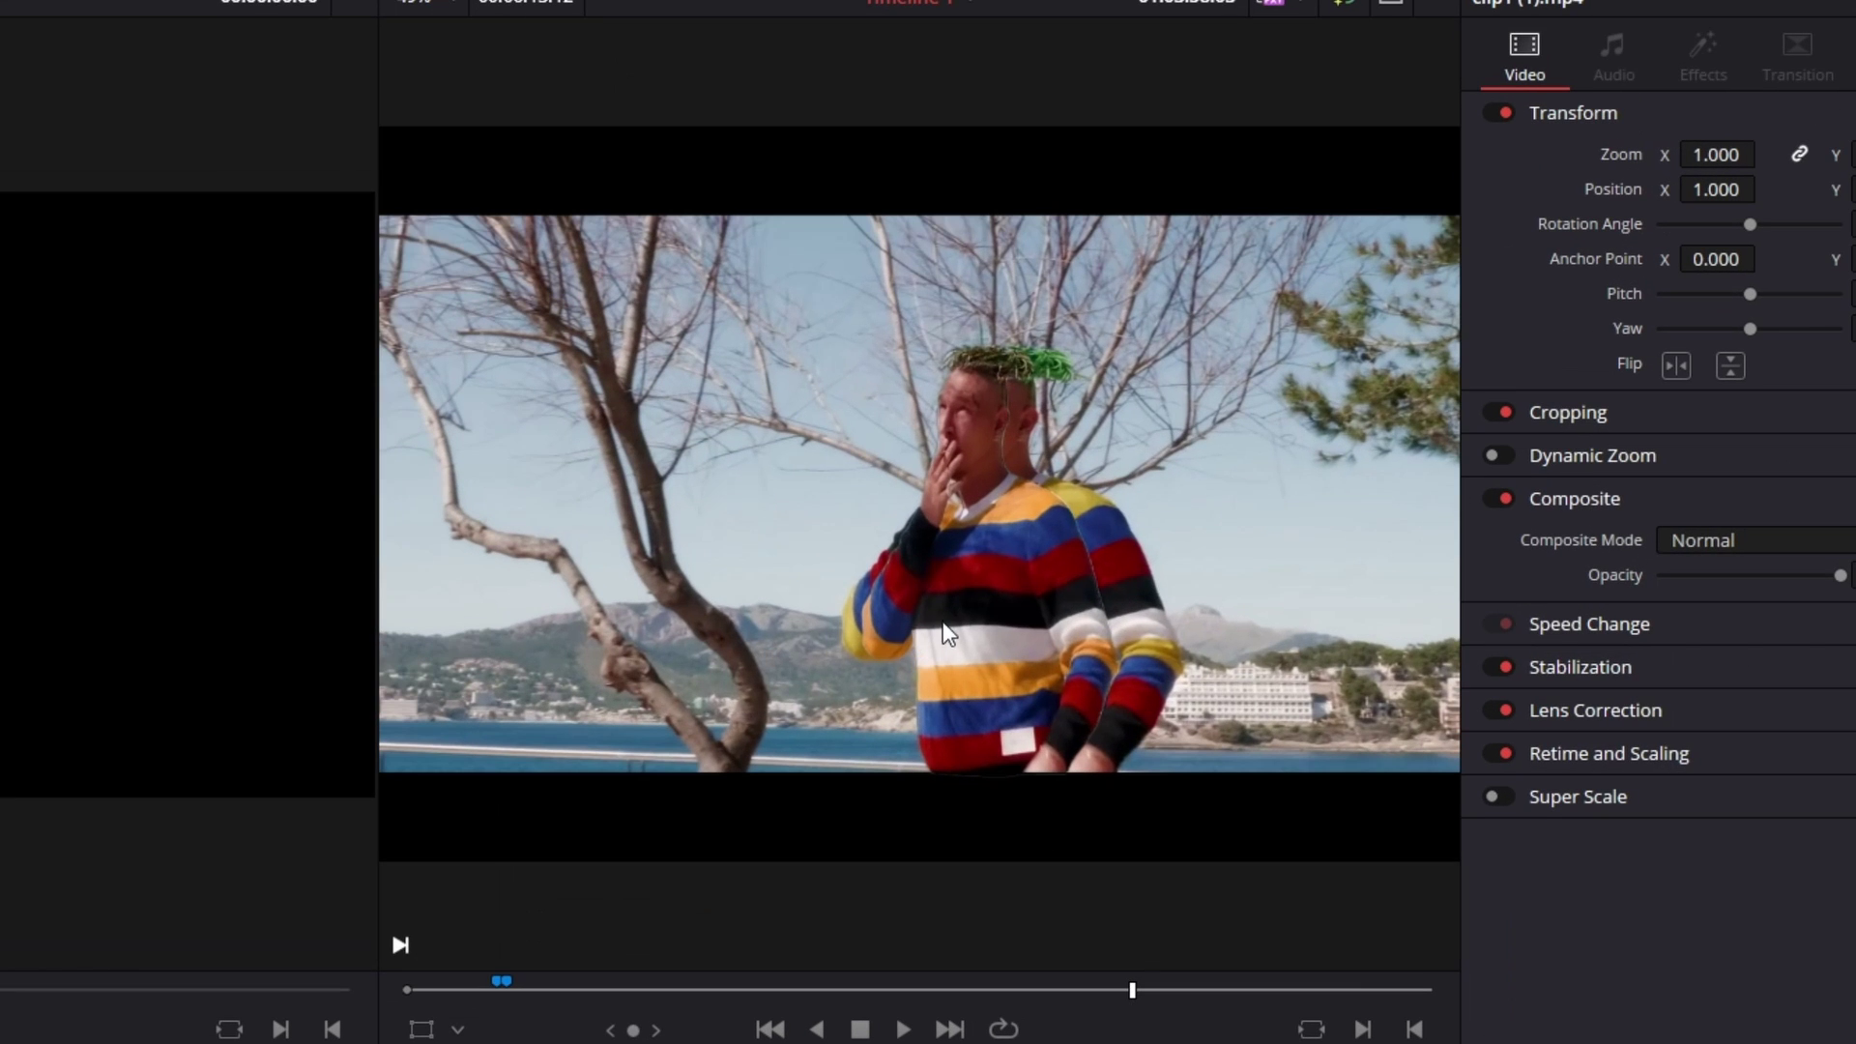
pyautogui.scroll(-2, 969, 576)
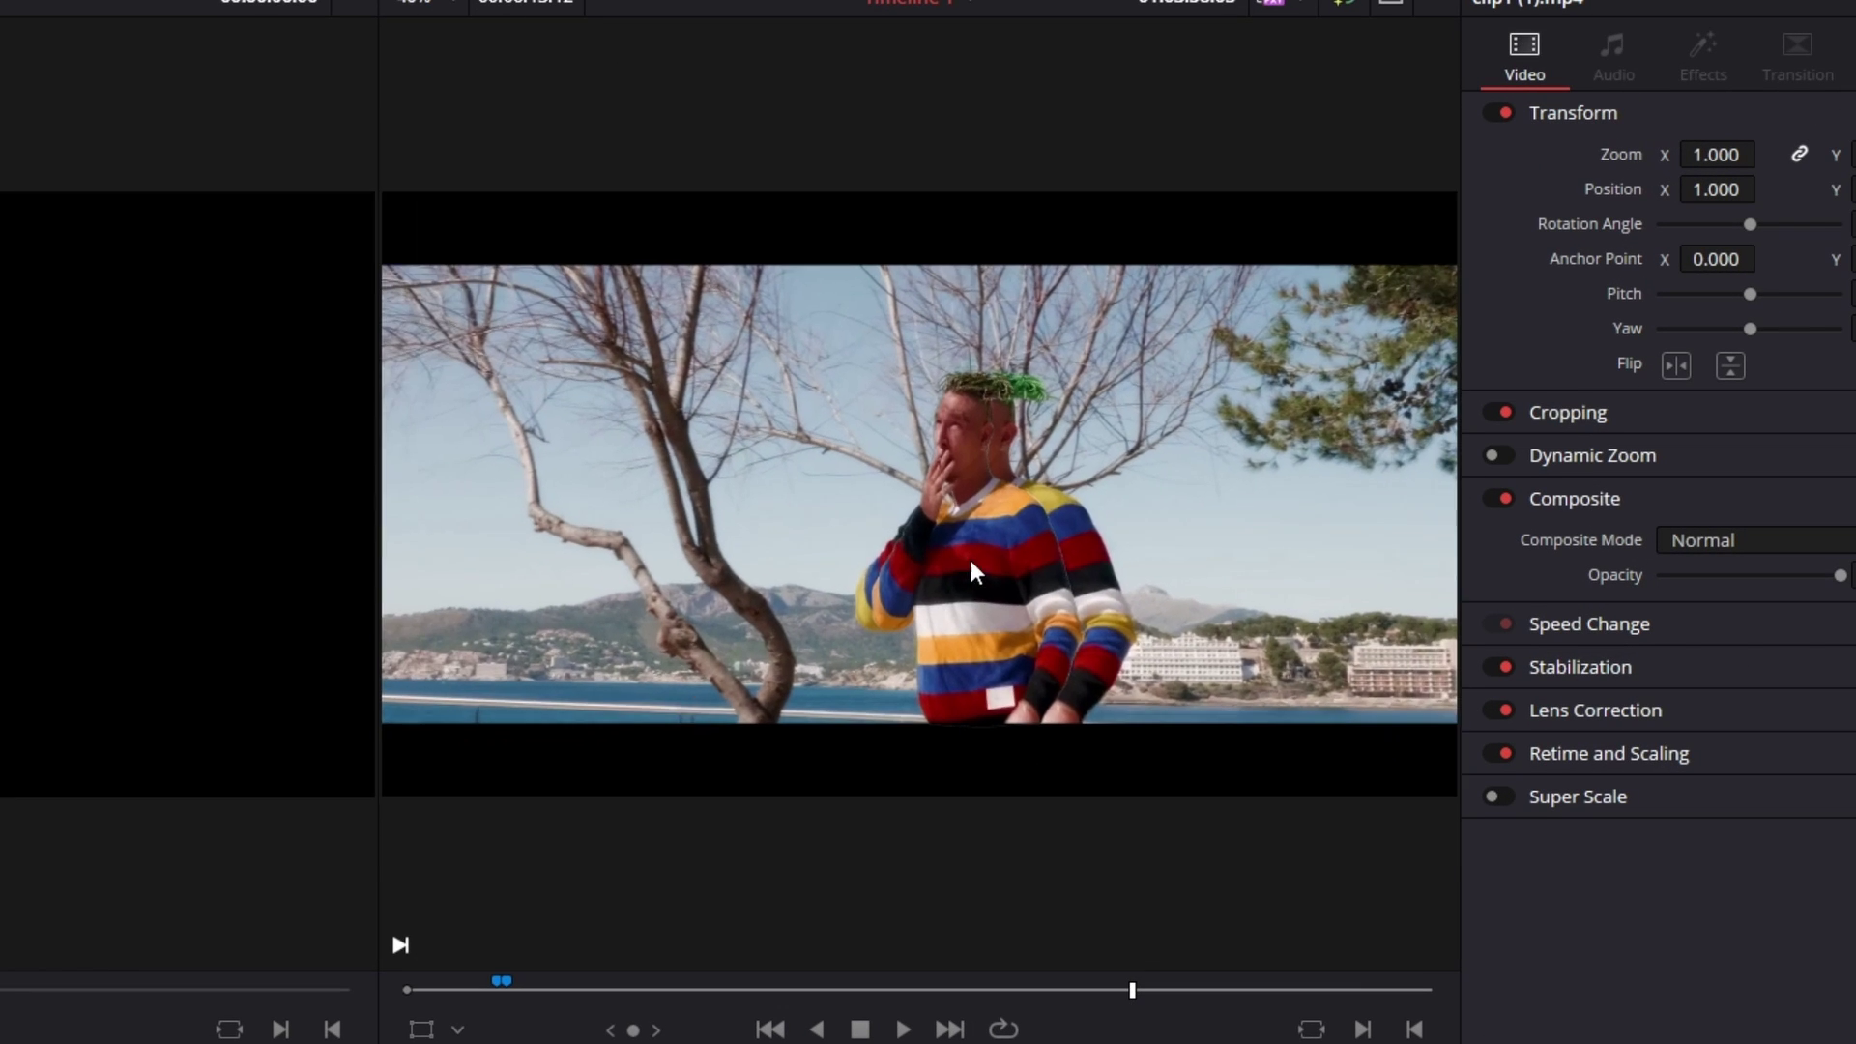
pyautogui.scroll(4, 969, 555)
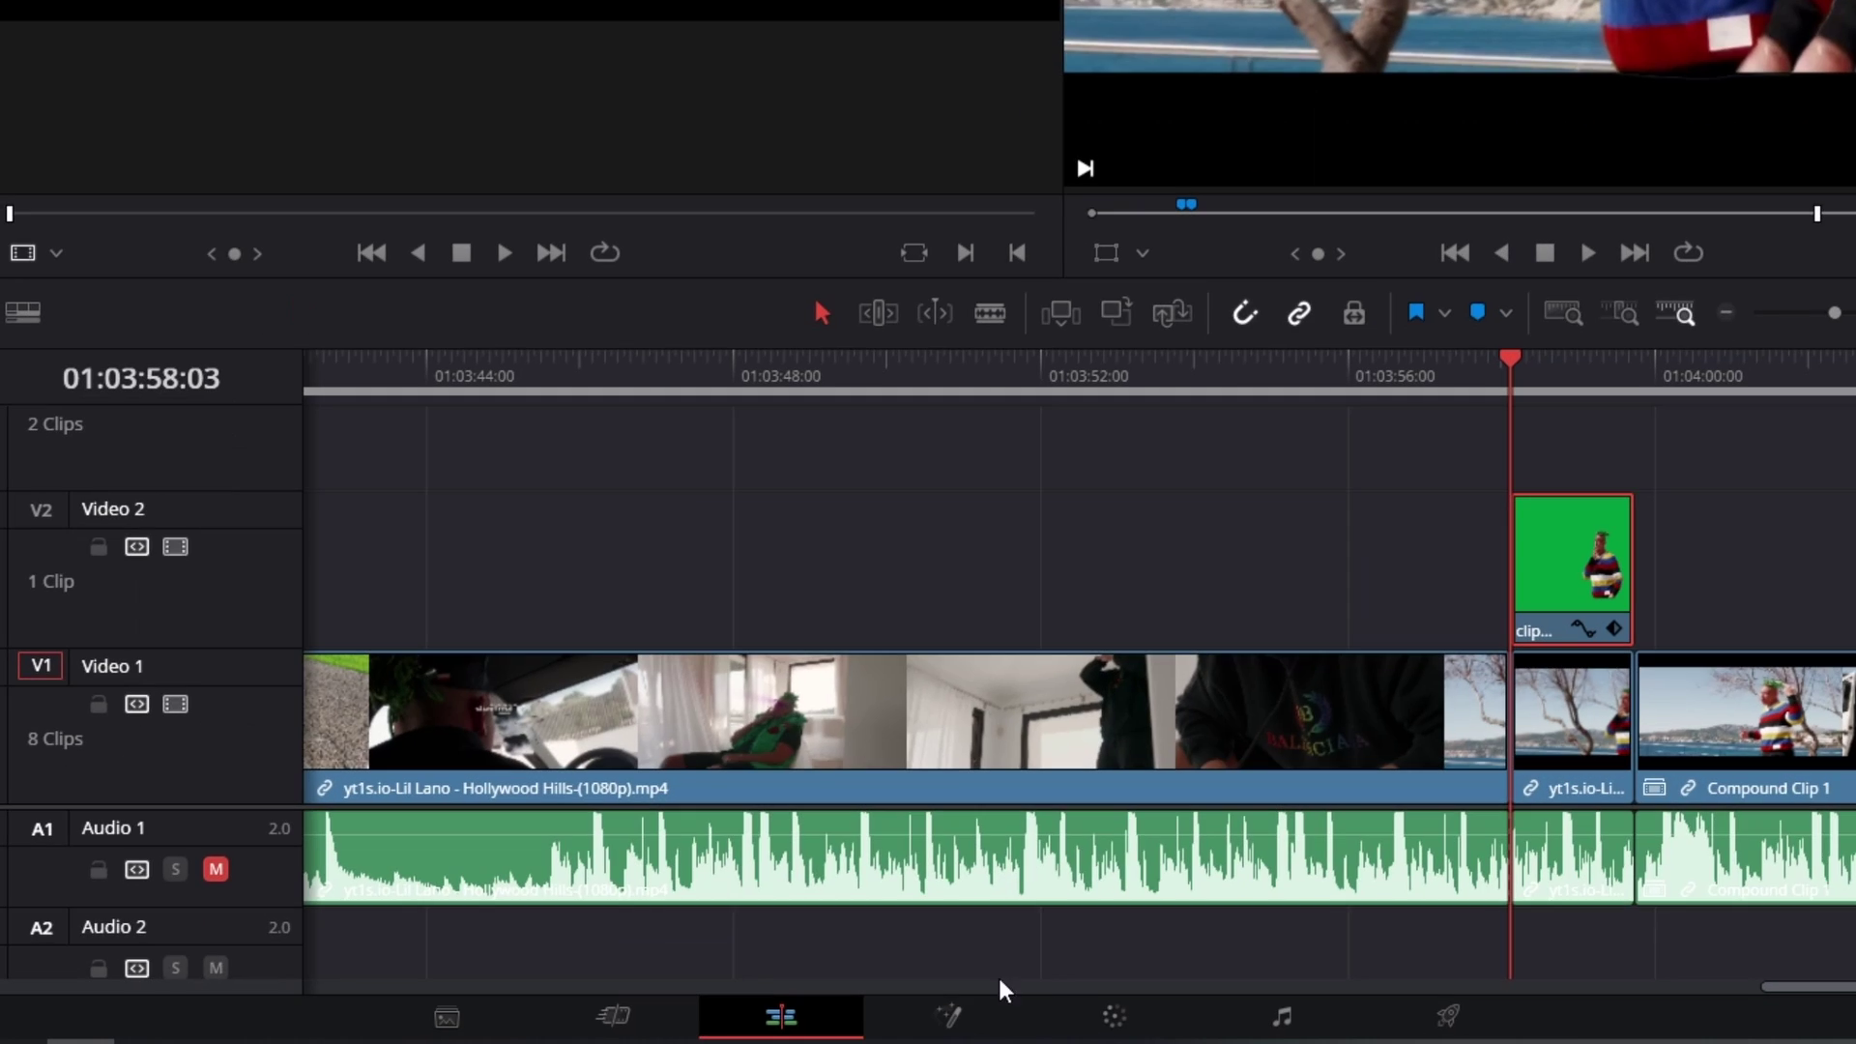
# - Insert Transform1 after DeltaKeyer1 and widen the person to X Size 1.35
pyautogui.click(948, 1006)
pyautogui.moveTo(620, 436); pyautogui.dragTo(605, 858)
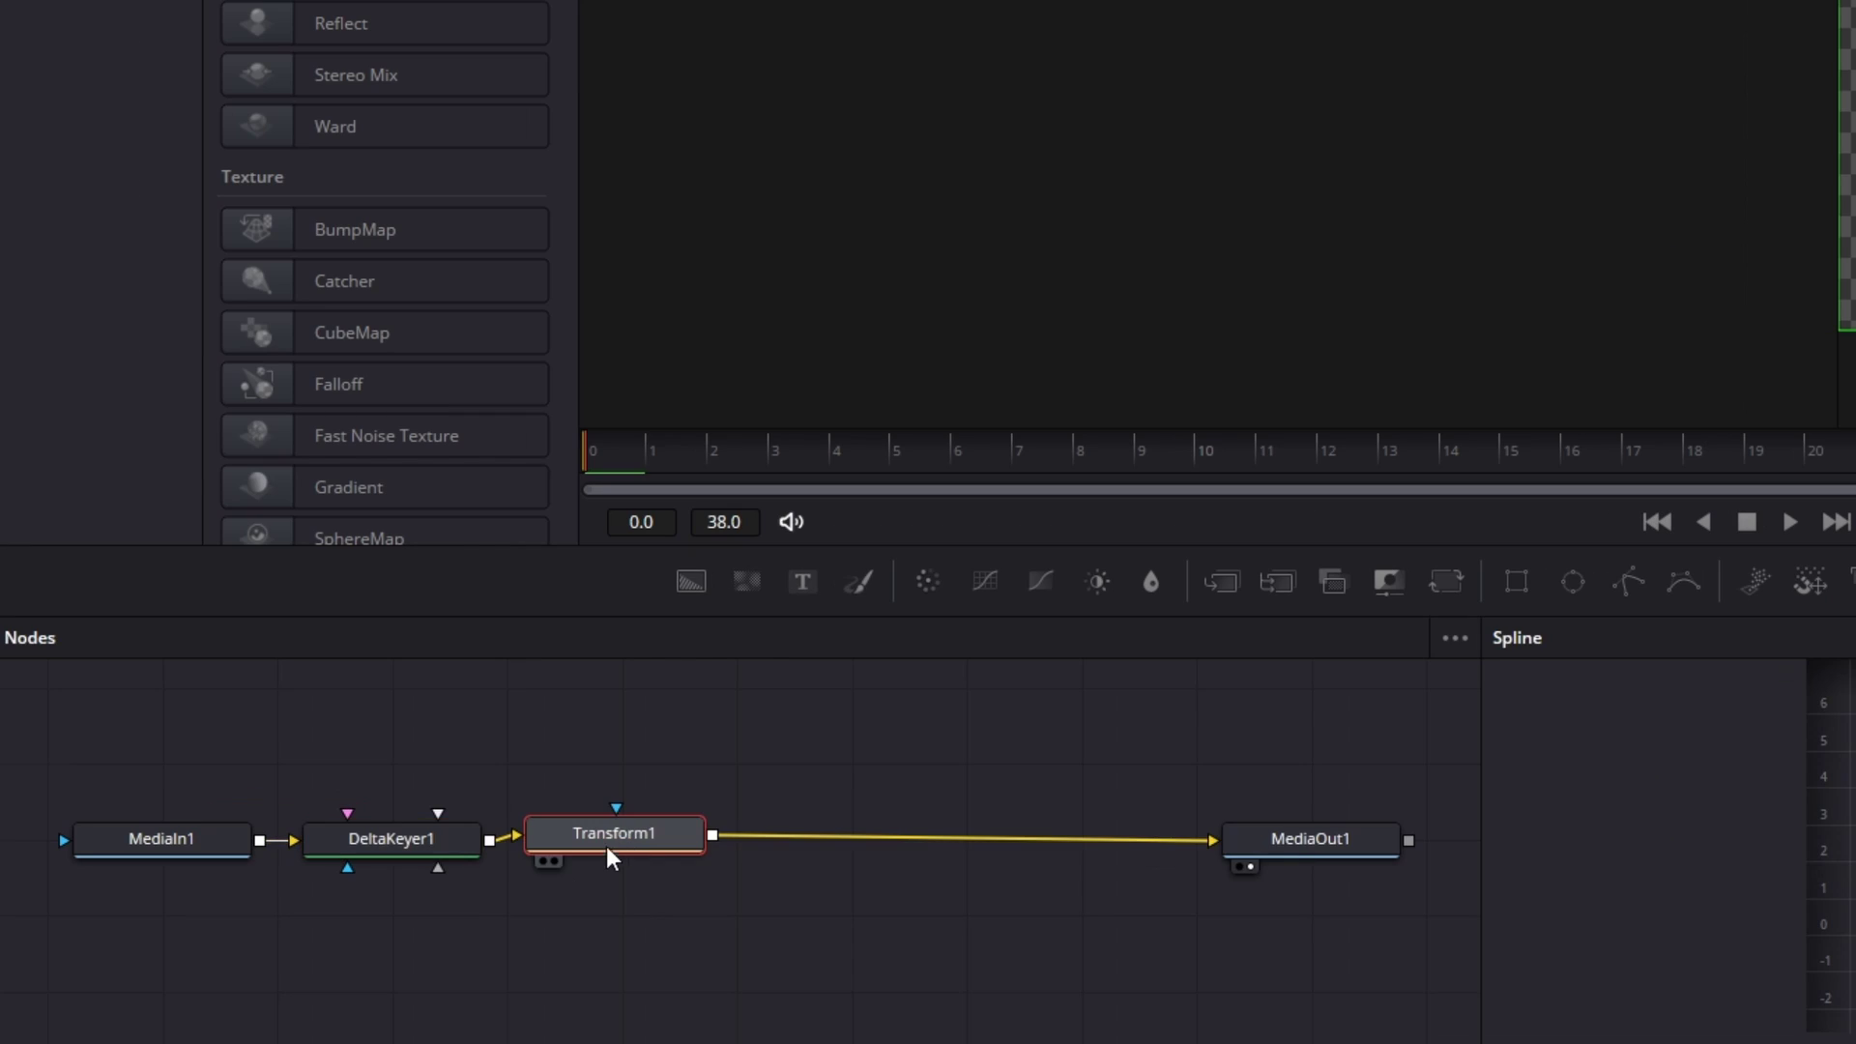
pyautogui.moveTo(1654, 363); pyautogui.dragTo(1659, 368)
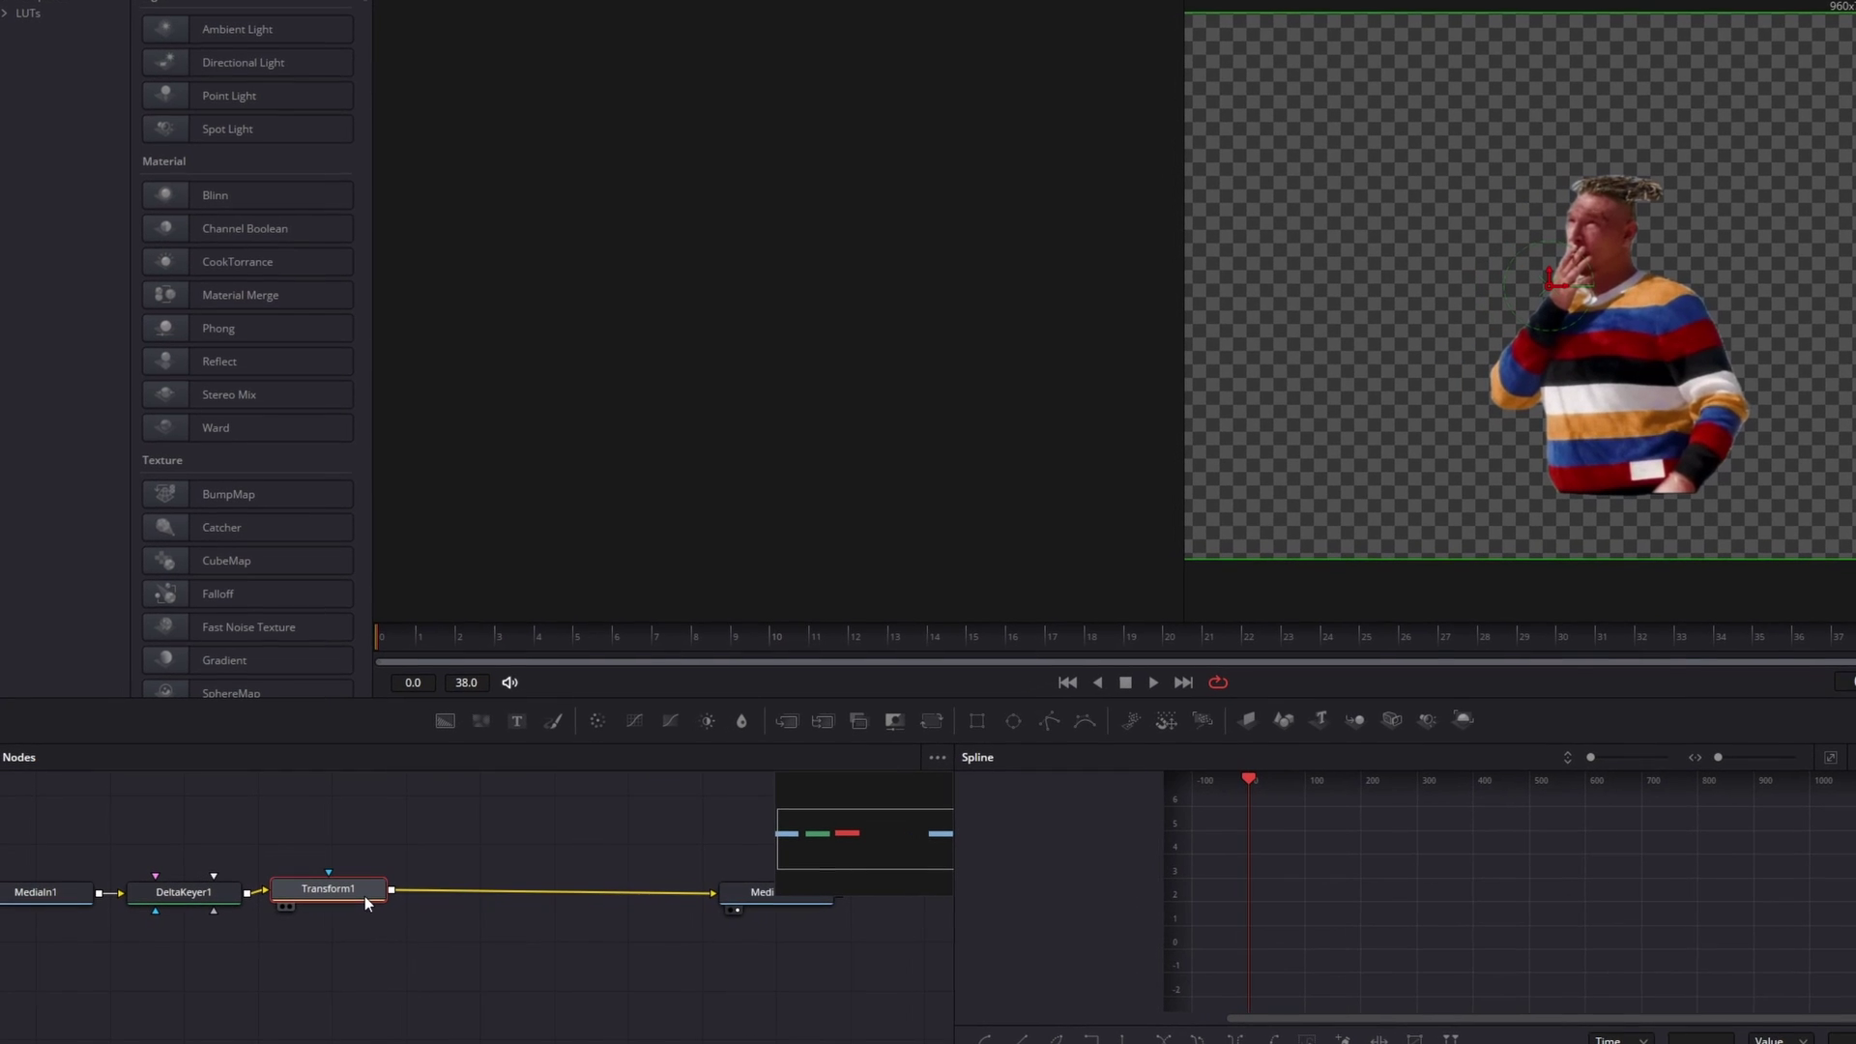
# - Add ImagePlane3D1 fed by Transform1 and set its Subdivisions to 1
pyautogui.hotkey('shift', 'space')
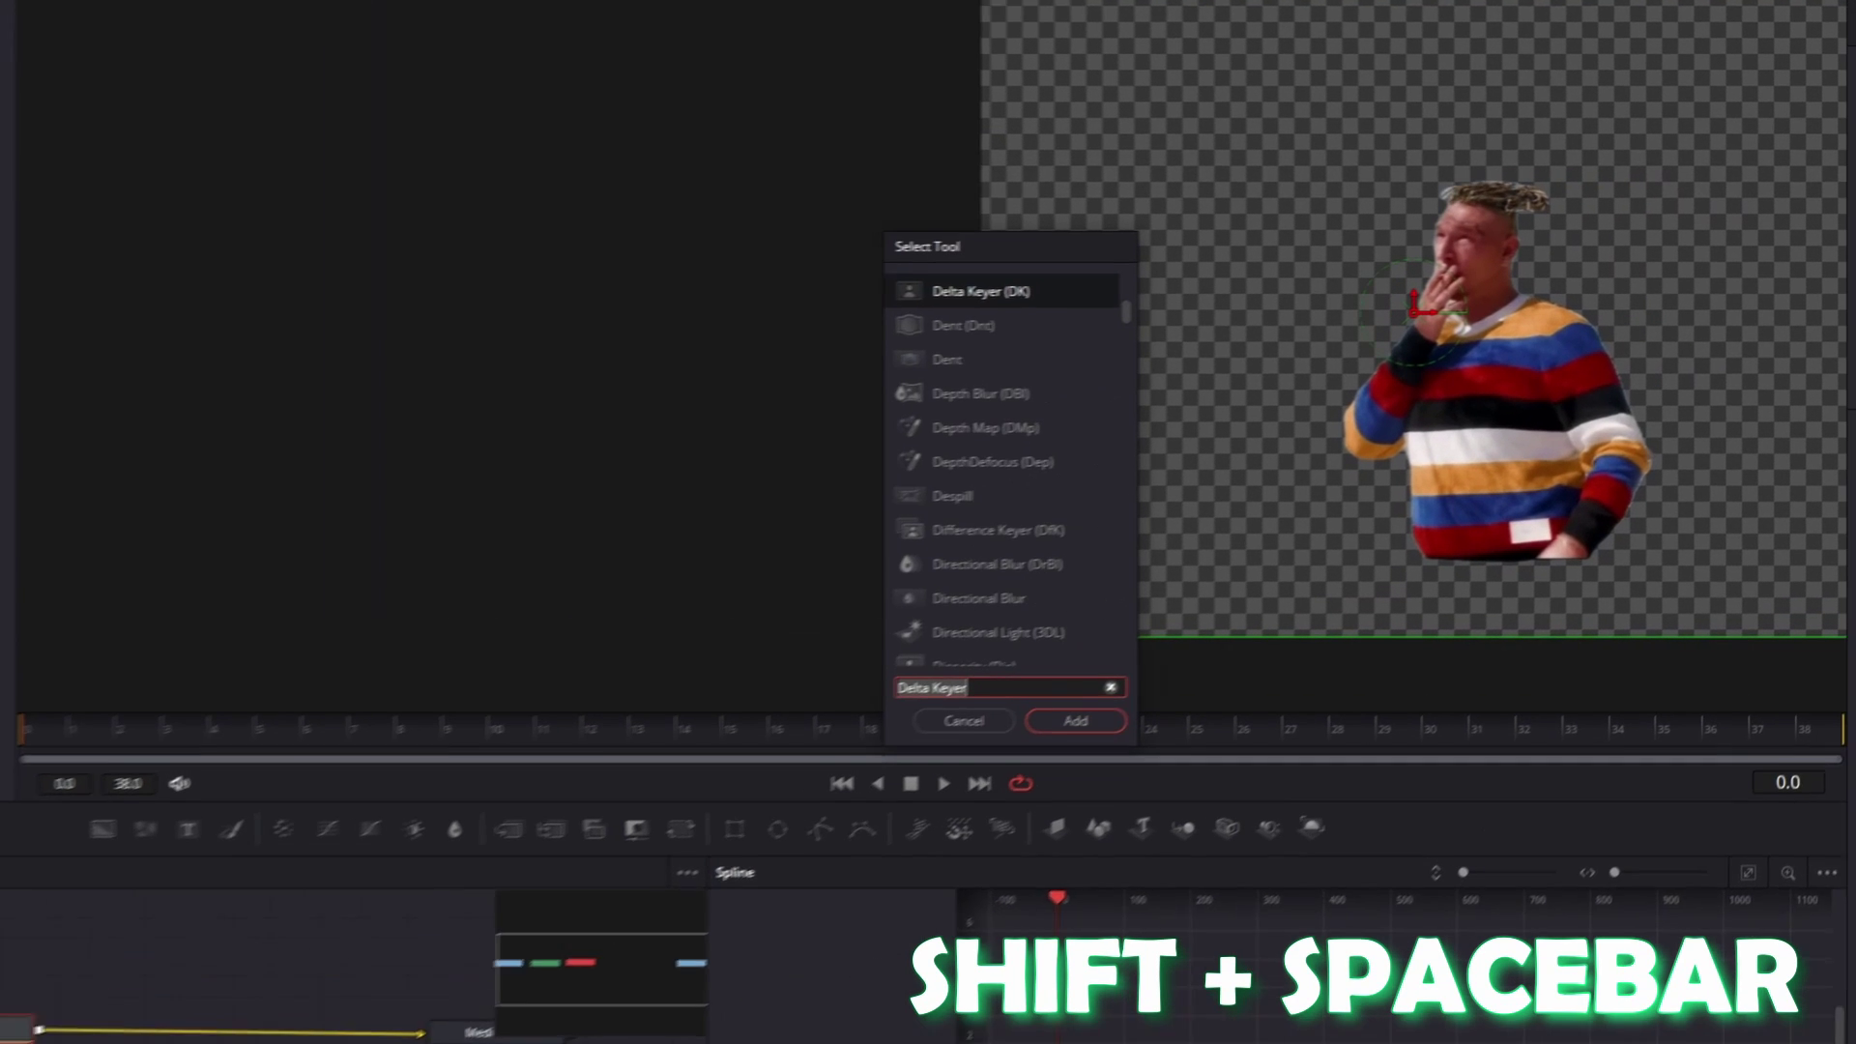
pyautogui.write('imageplan')
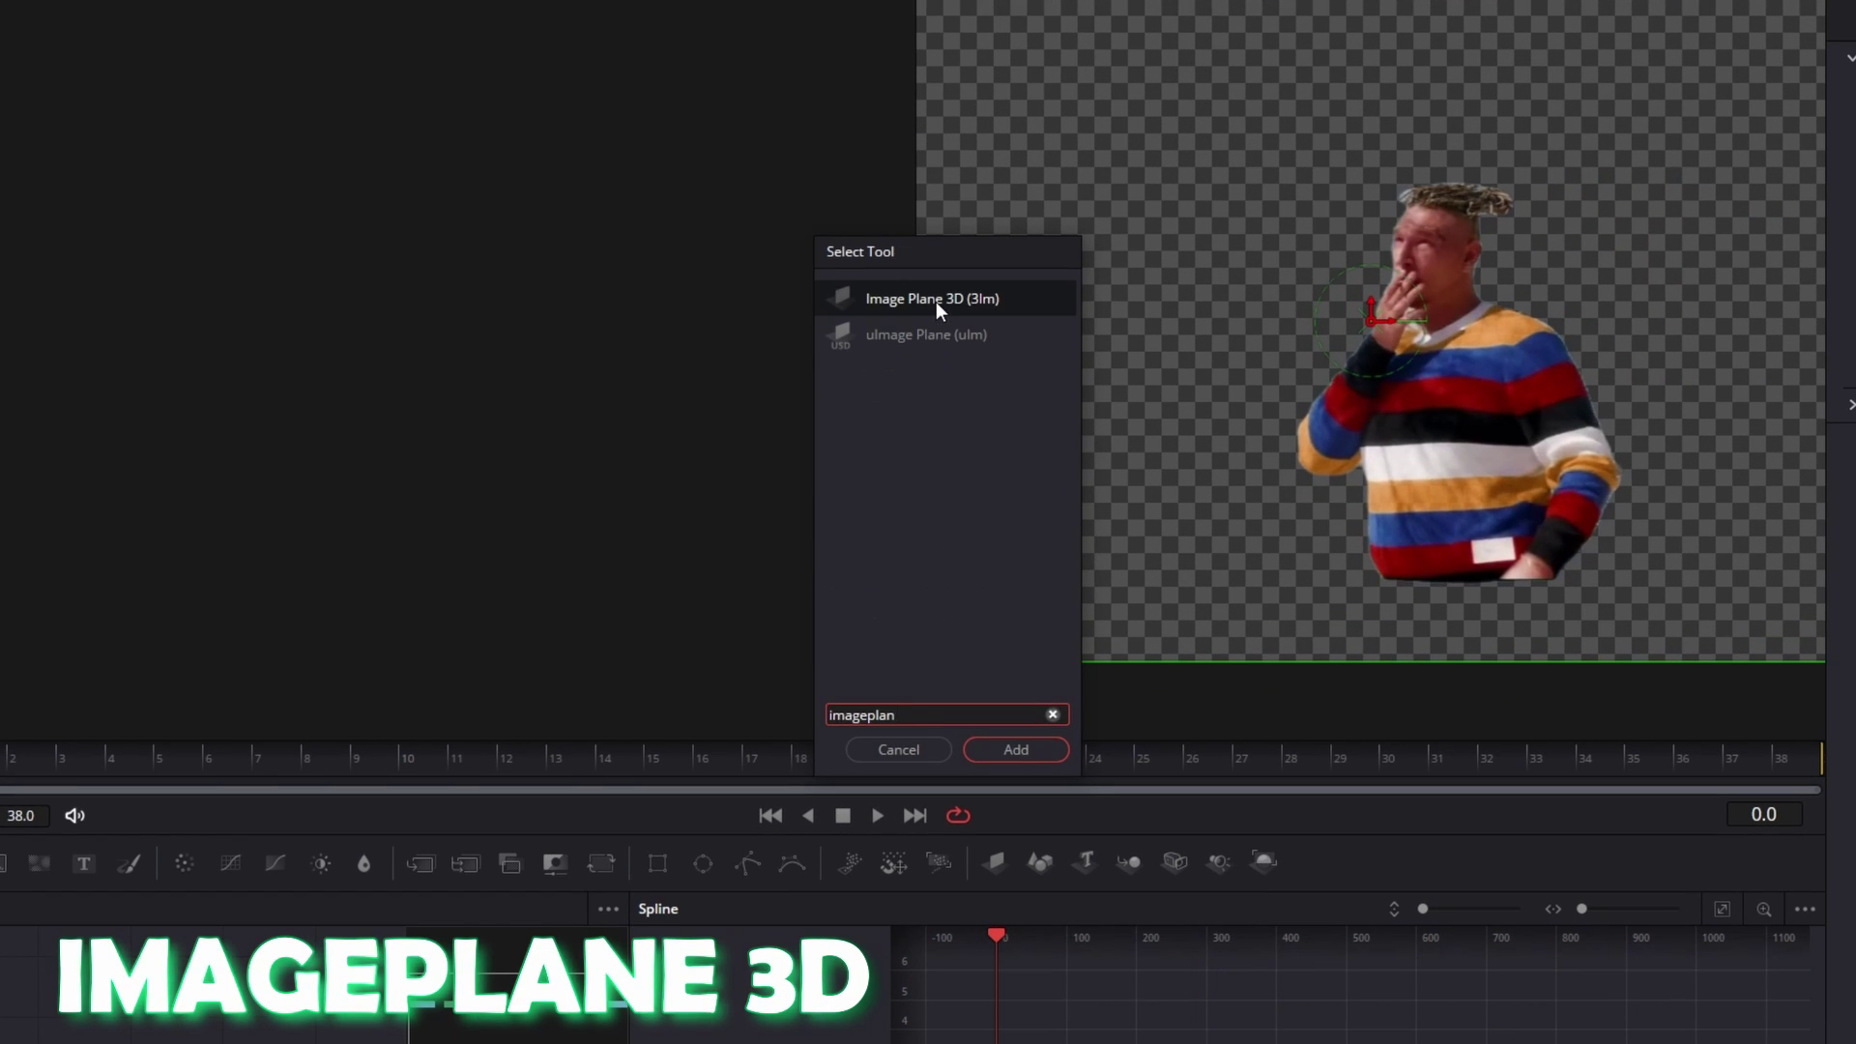
pyautogui.click(994, 750)
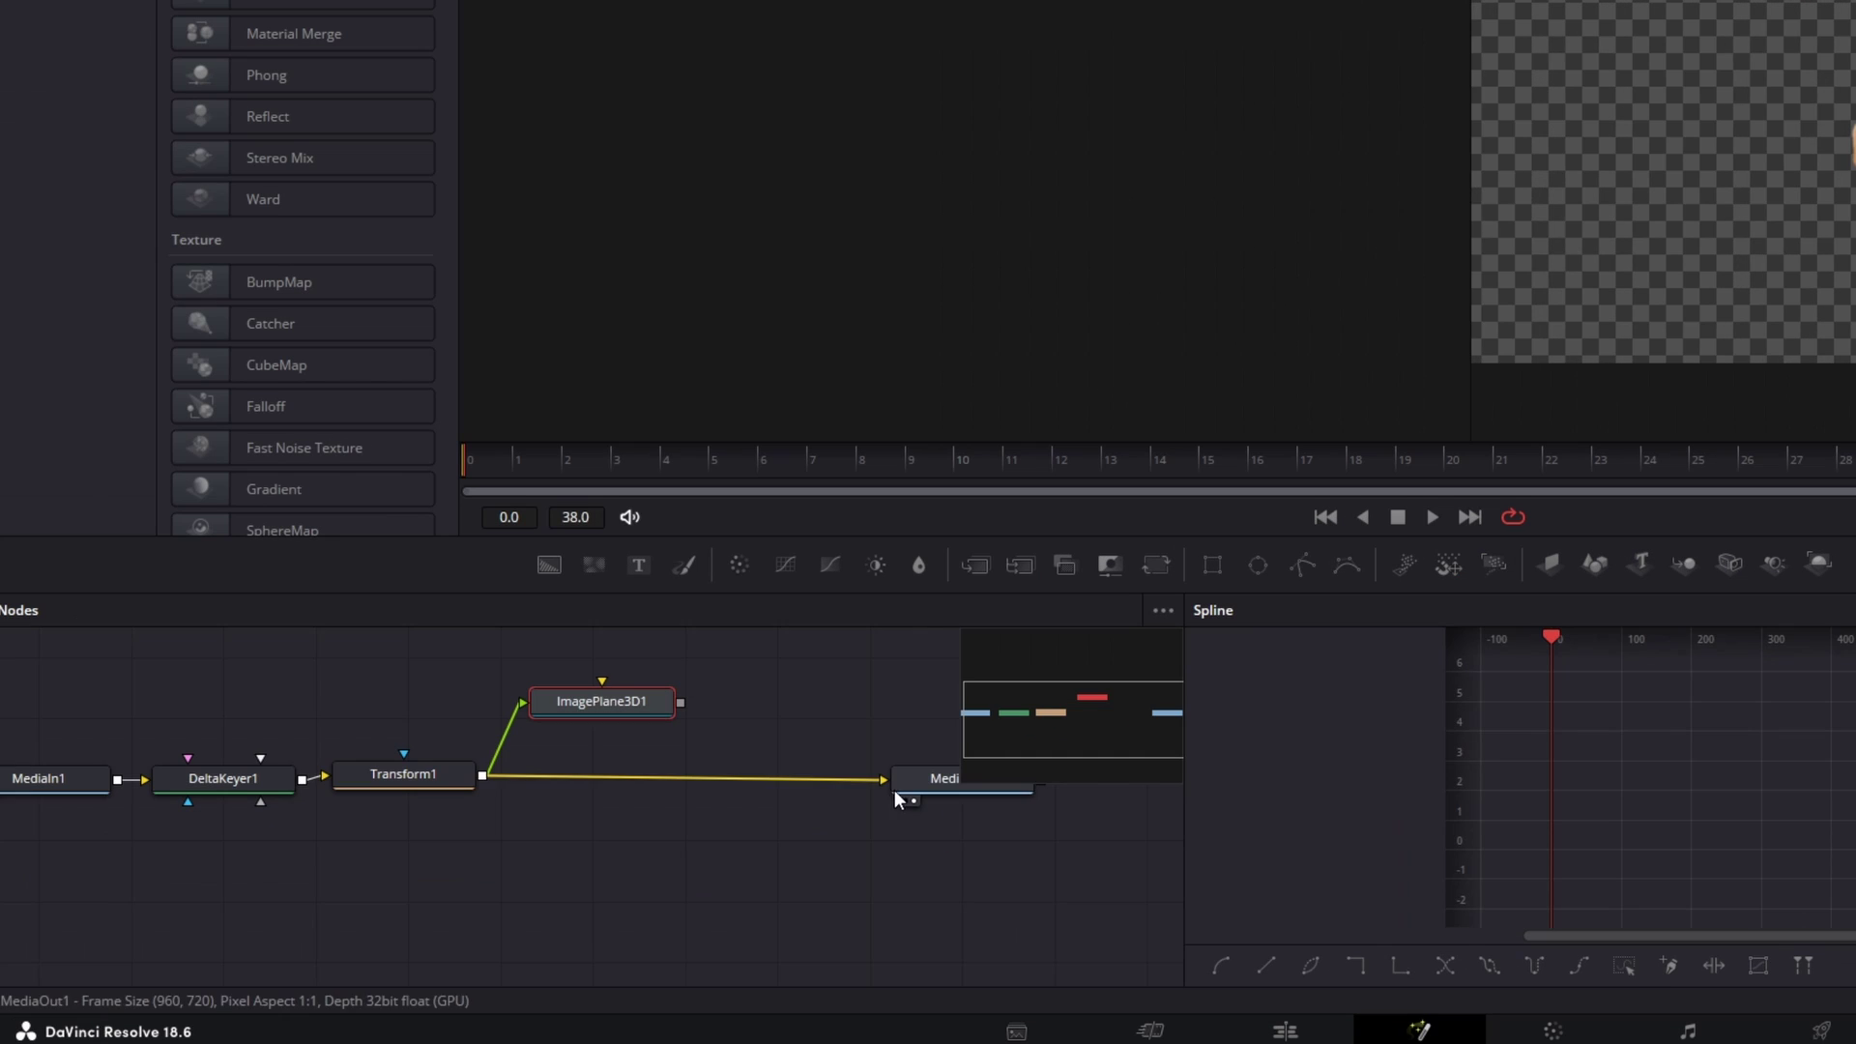
pyautogui.moveTo(868, 777); pyautogui.dragTo(880, 733)
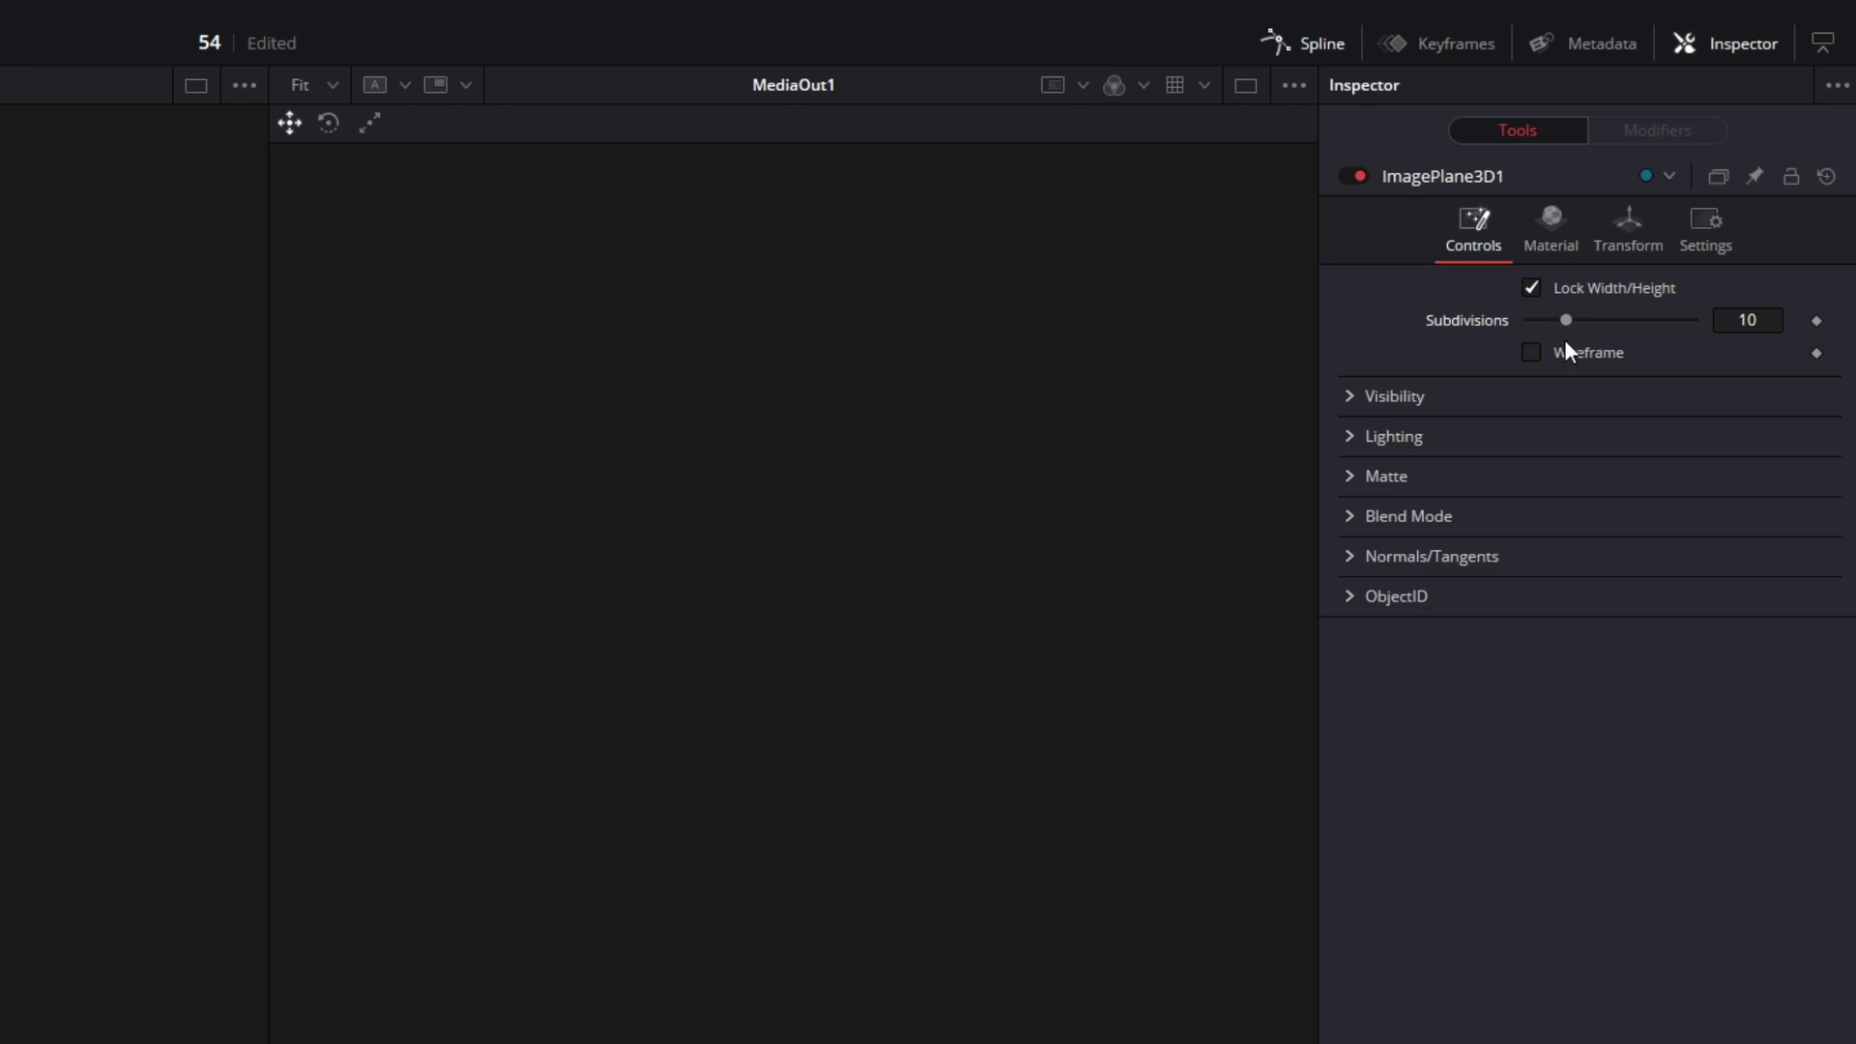
pyautogui.moveTo(1567, 320); pyautogui.dragTo(1502, 319)
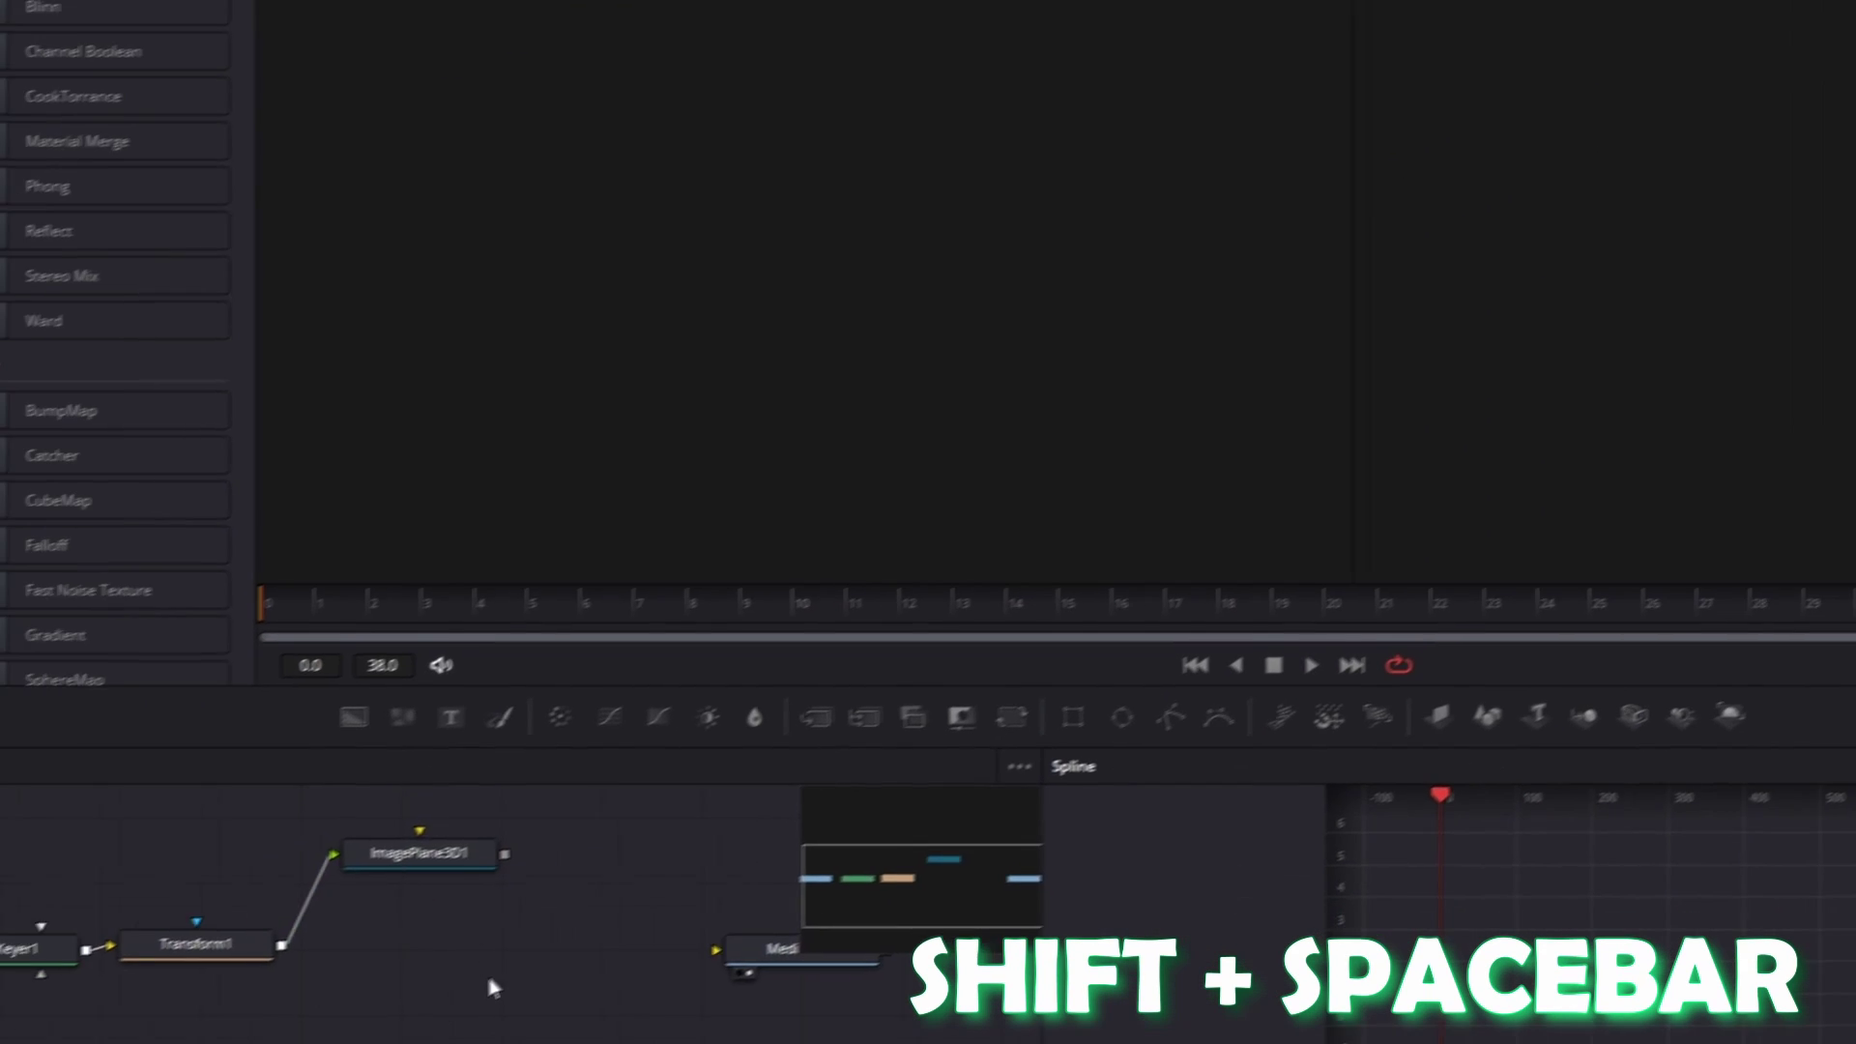
# - Add ImagePlane3D2 below the first plane with Subdivisions set to 5
pyautogui.hotkey('shift', 'space')
pyautogui.write('Image Plane 3D')
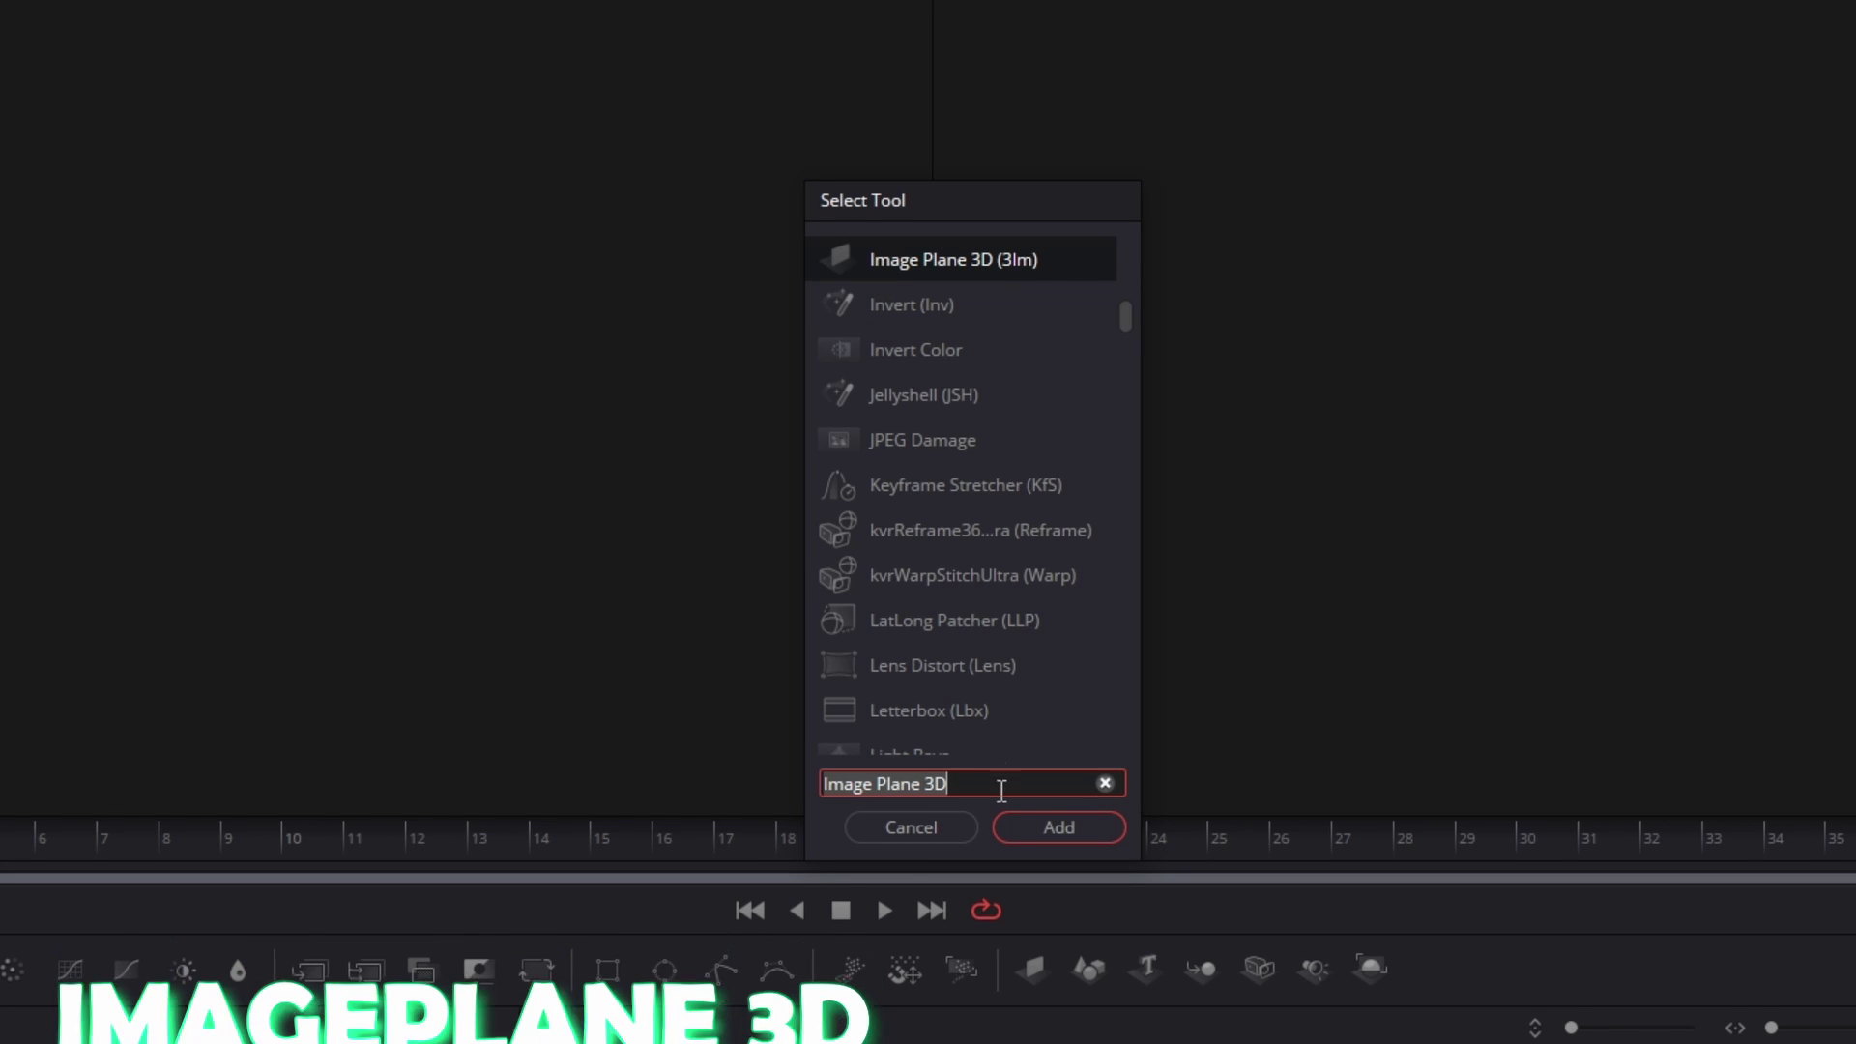
pyautogui.click(1014, 826)
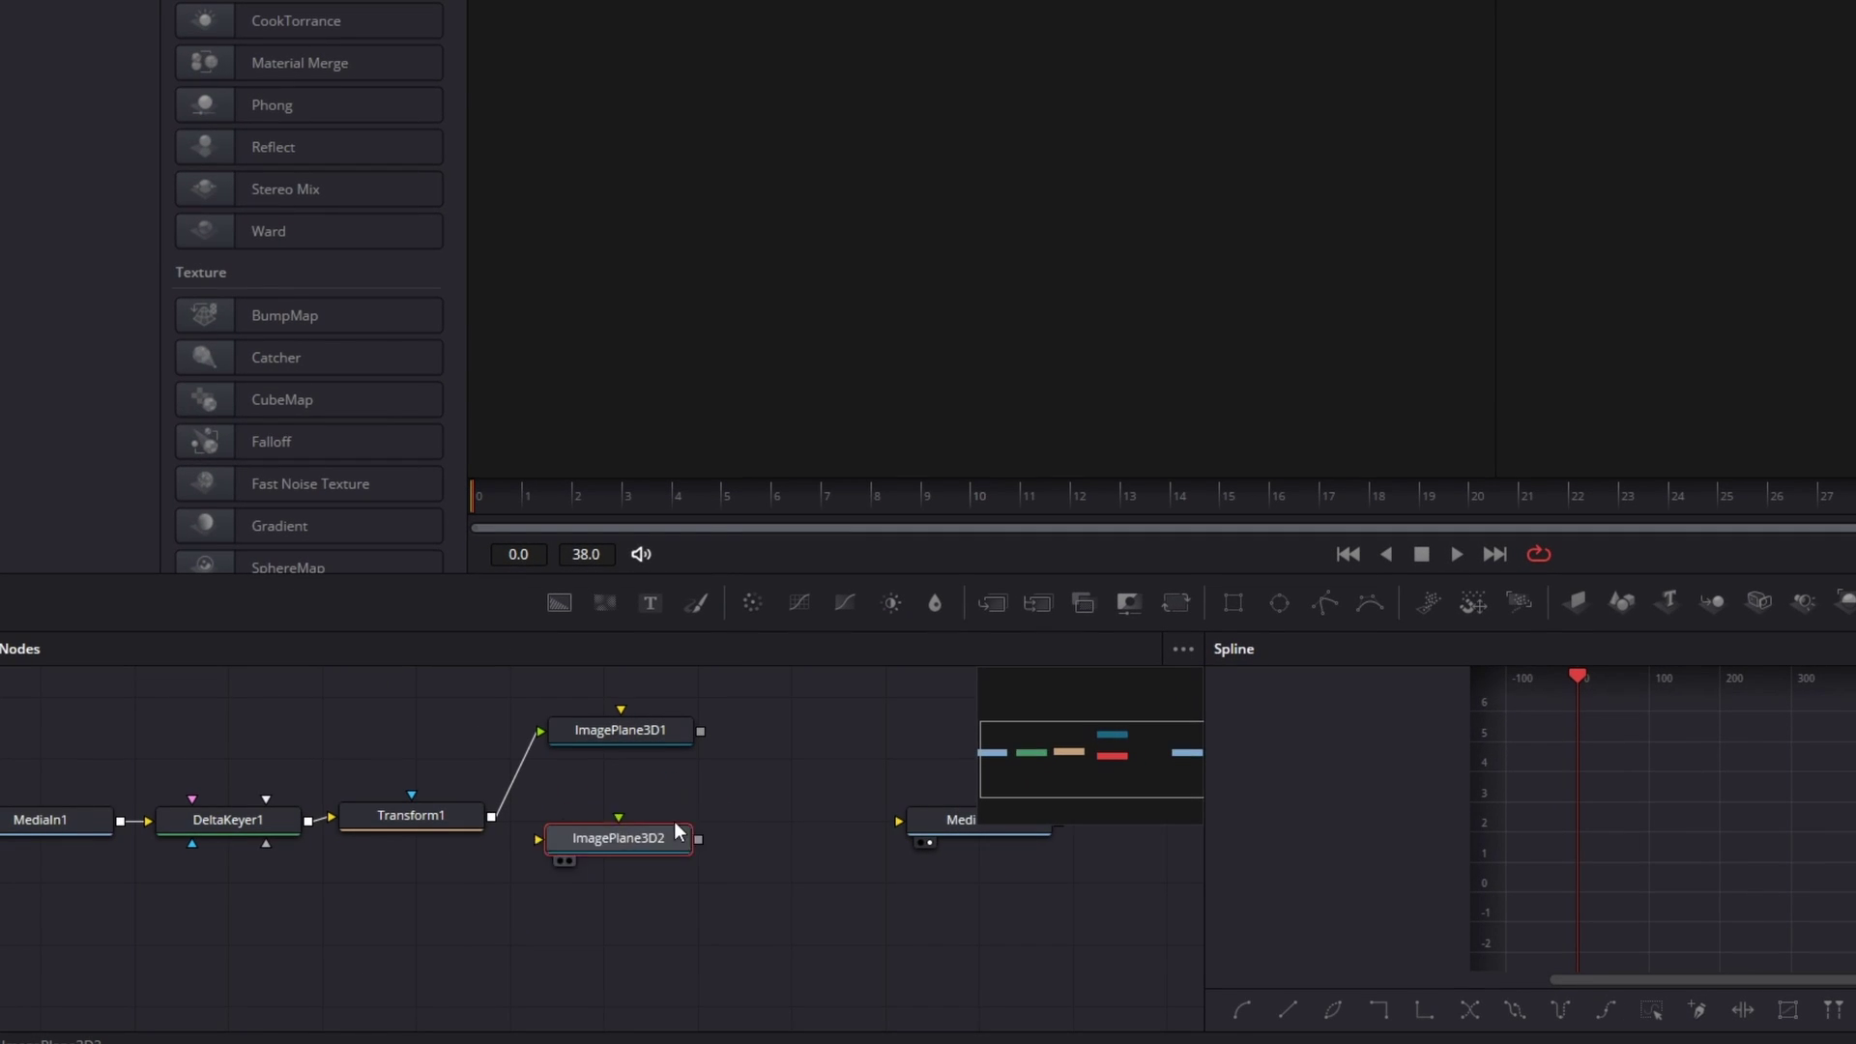
pyautogui.moveTo(676, 827); pyautogui.dragTo(607, 888)
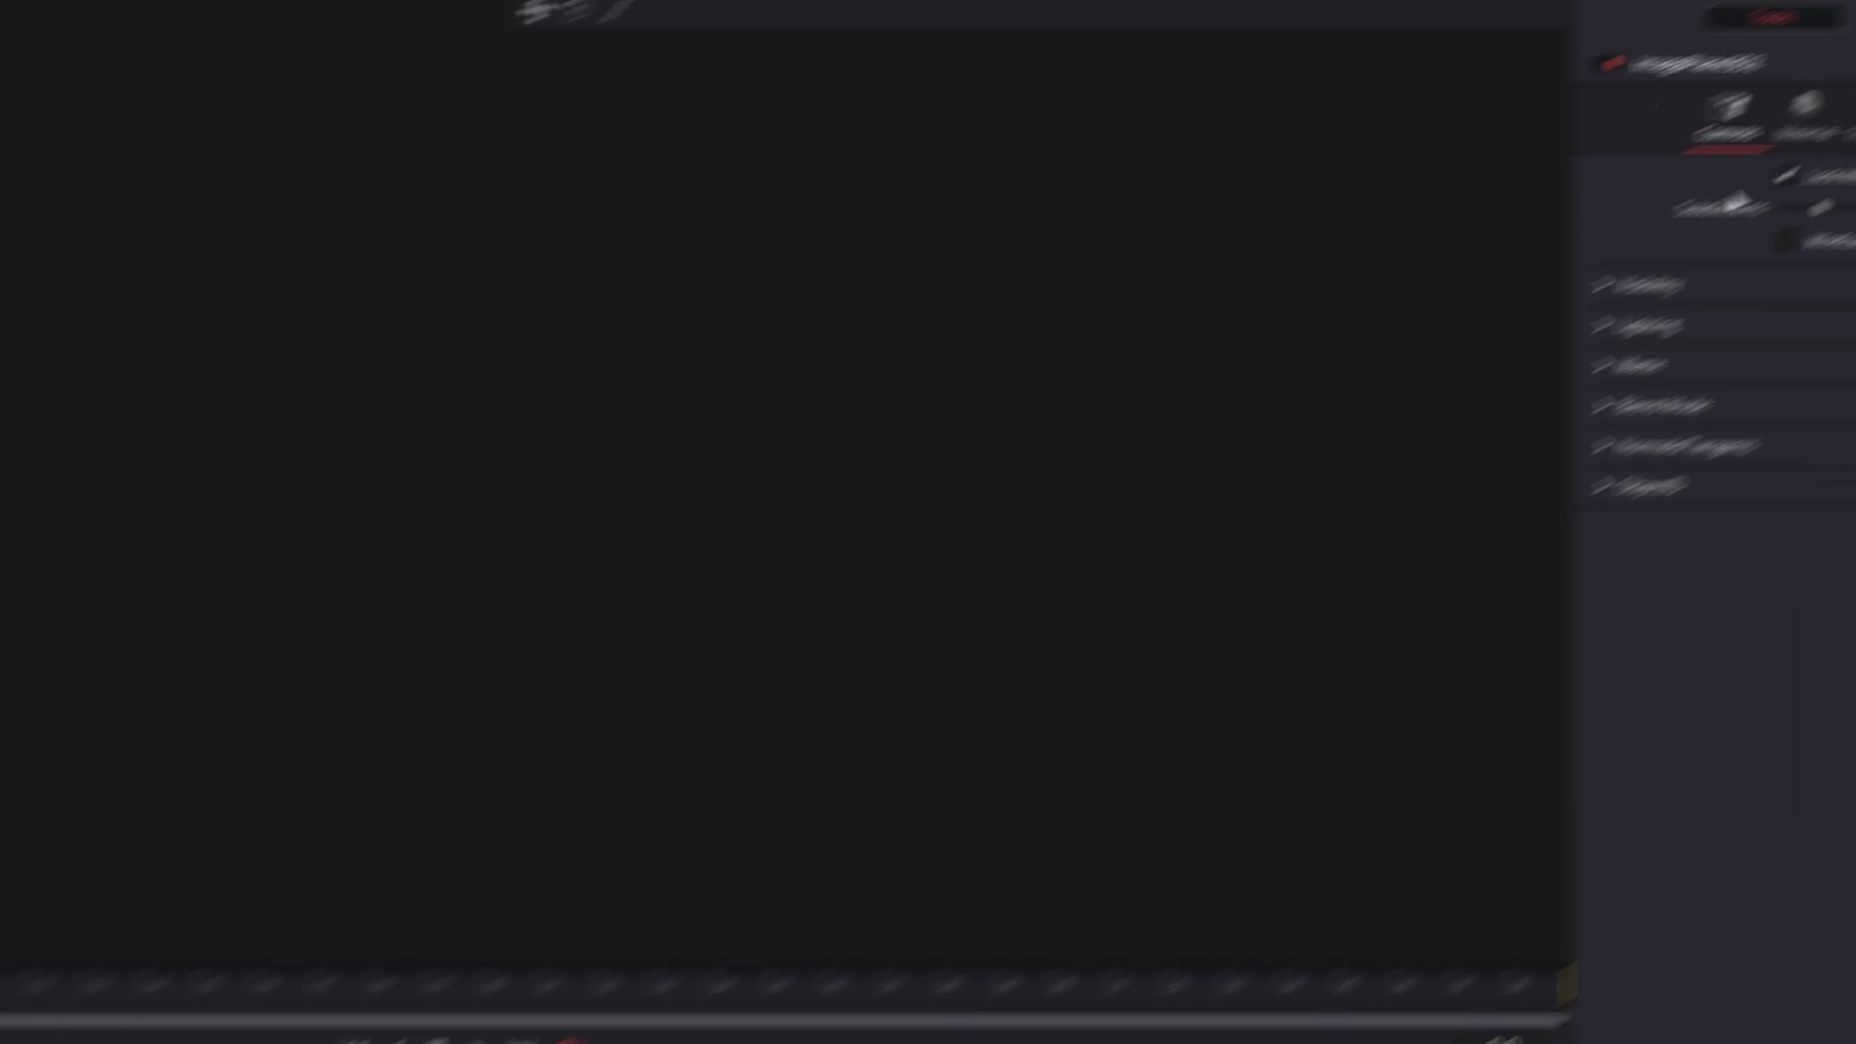
pyautogui.moveTo(1547, 333); pyautogui.dragTo(1530, 336)
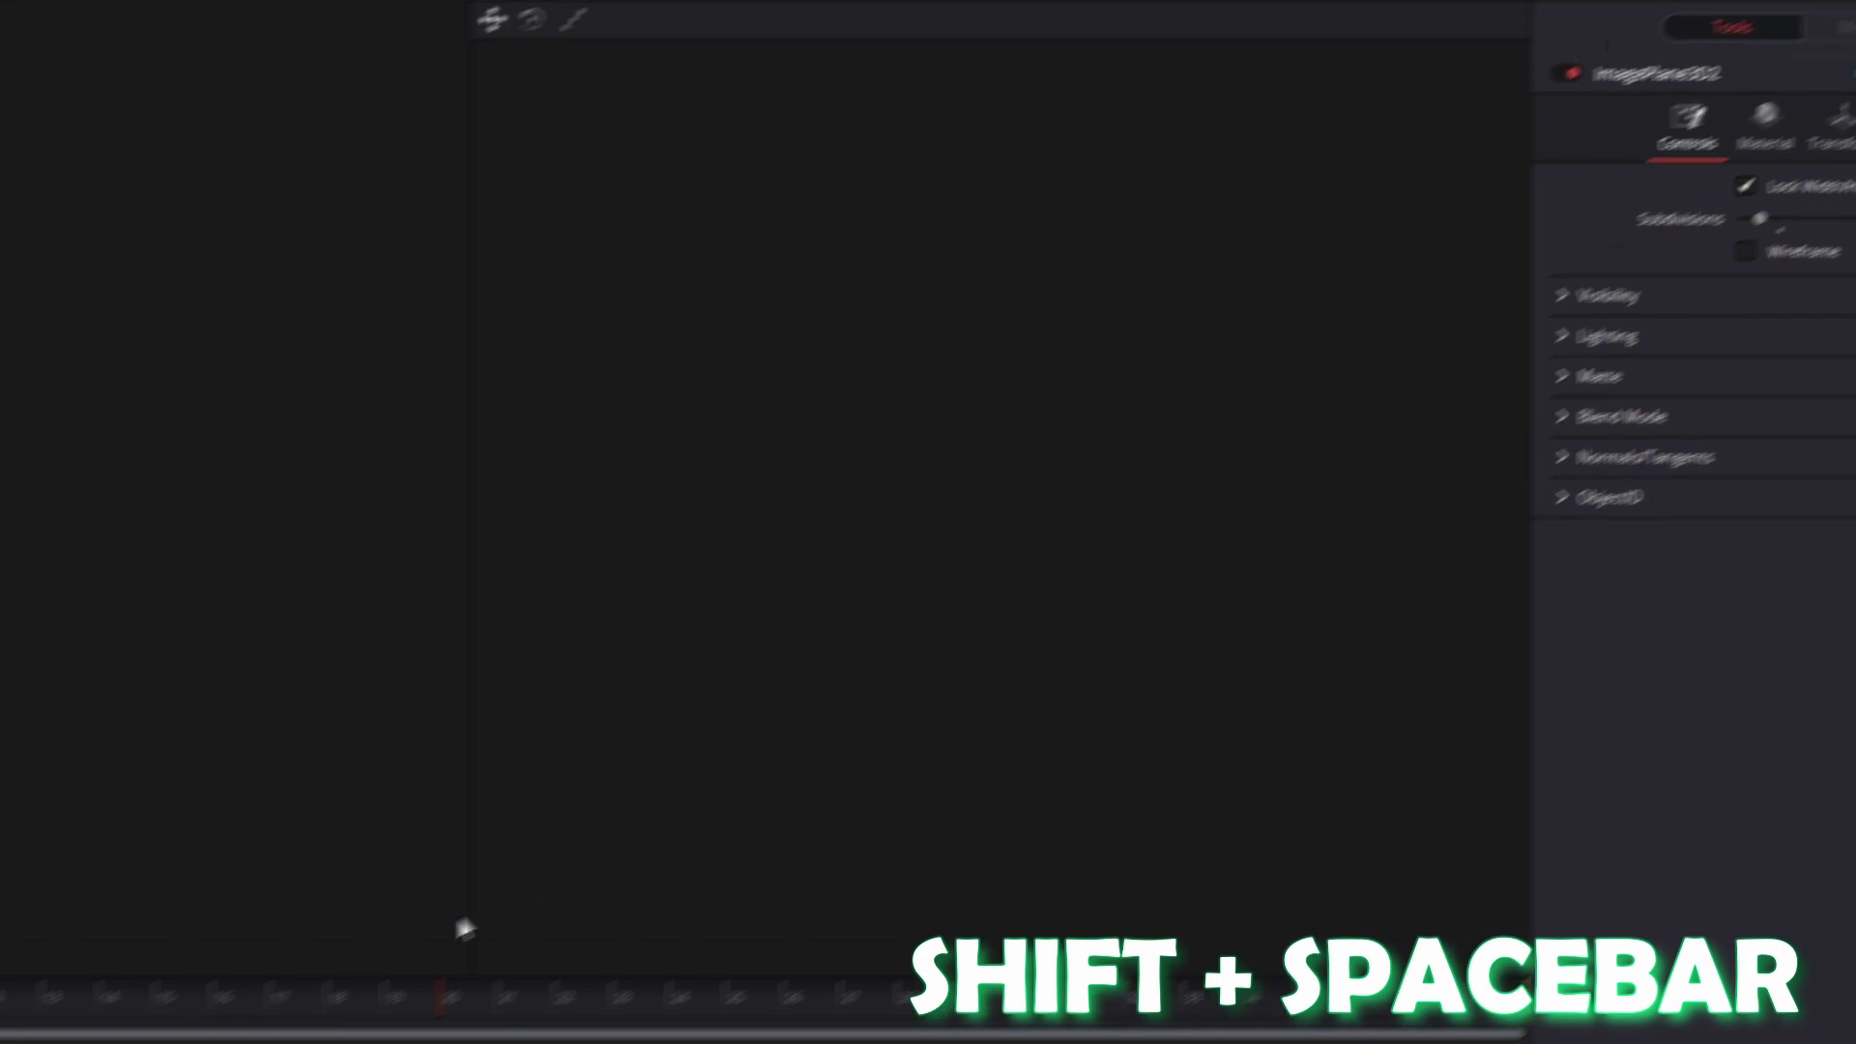
# - Add Replicate3D1, connect ImagePlane3D1 into it, and view the replicated figure grid
pyautogui.hotkey('shift', 'space')
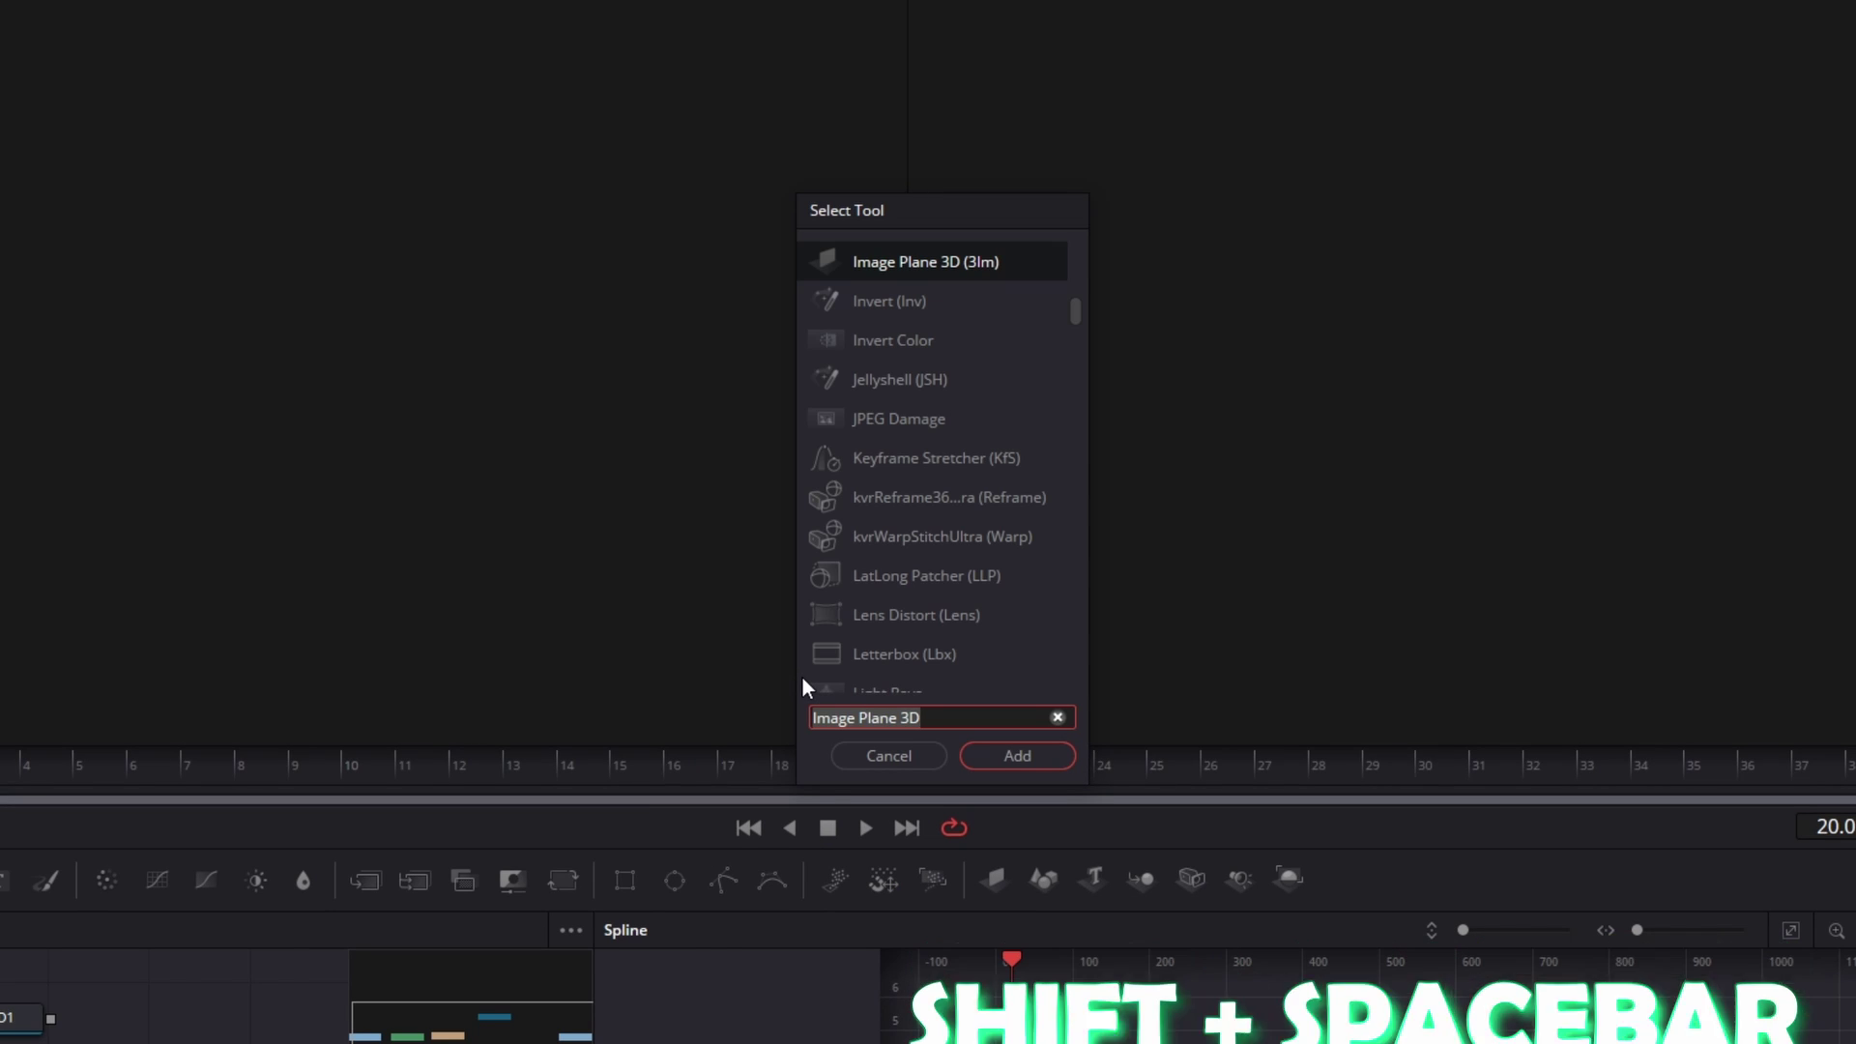
pyautogui.write('repl')
pyautogui.click(942, 259)
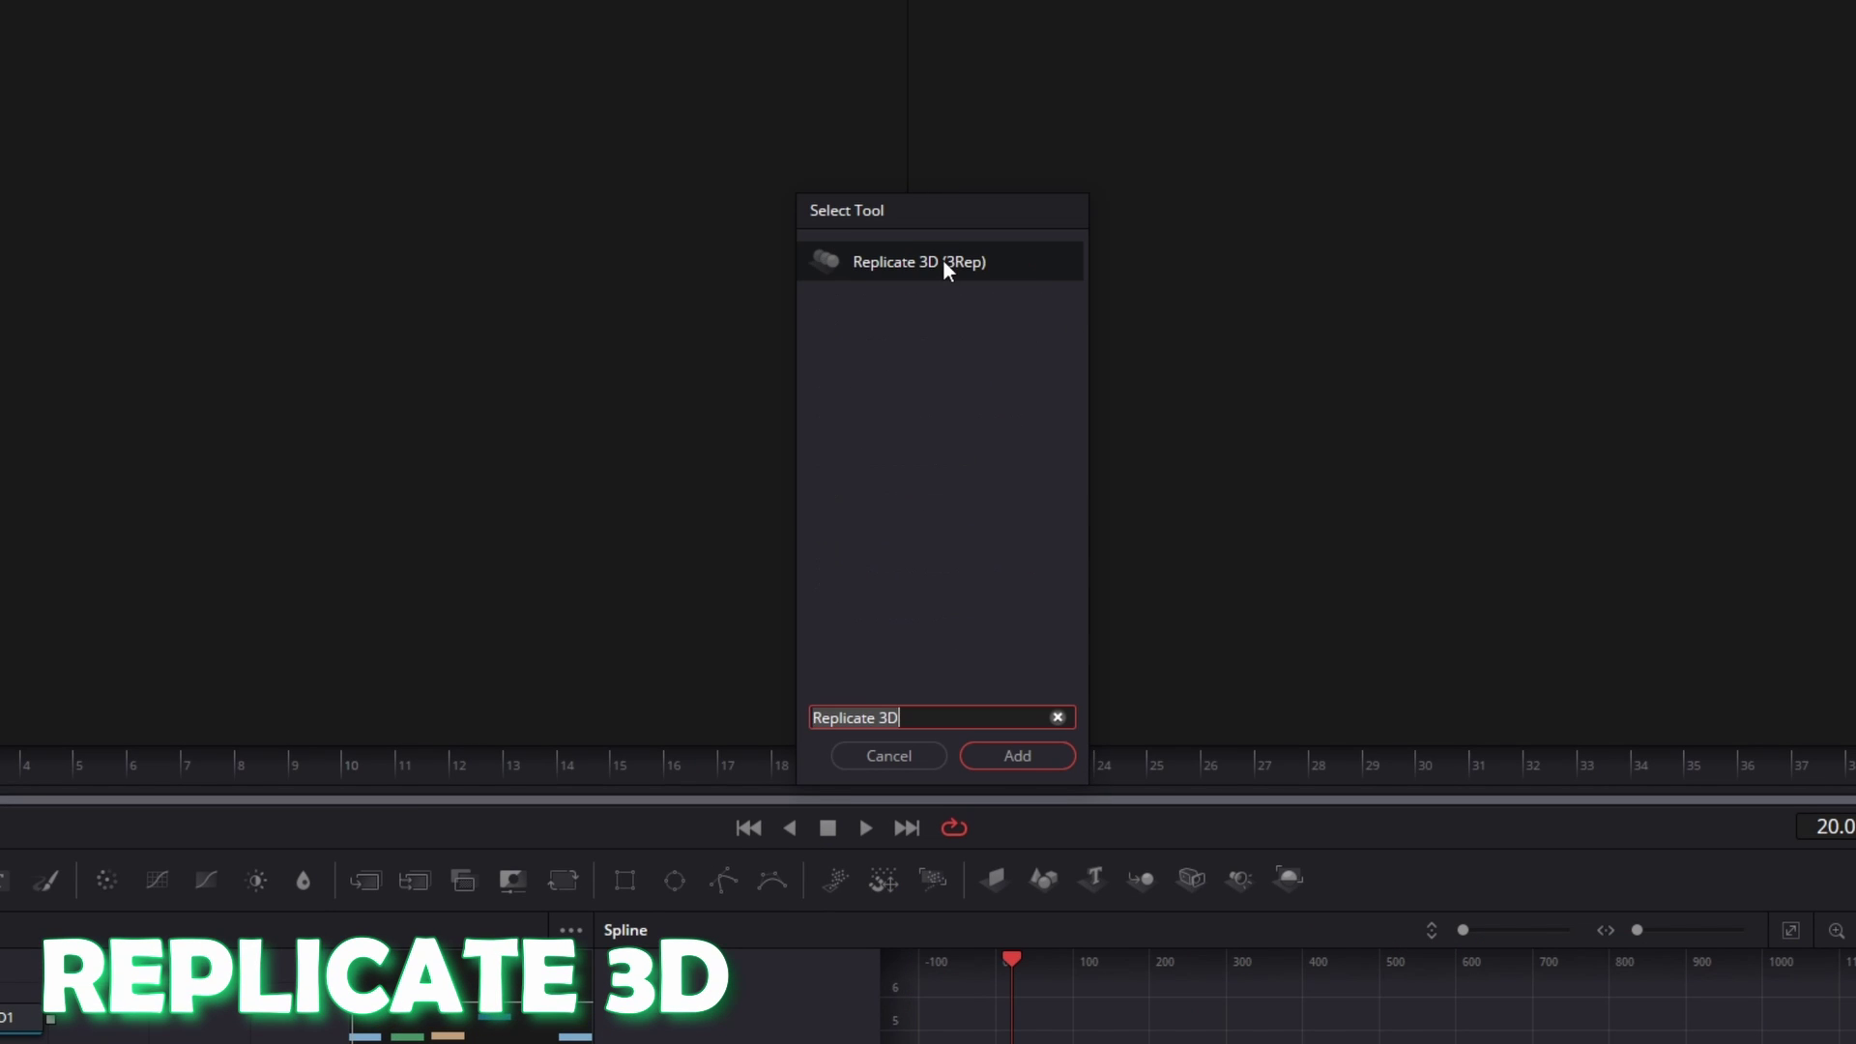
pyautogui.click(994, 764)
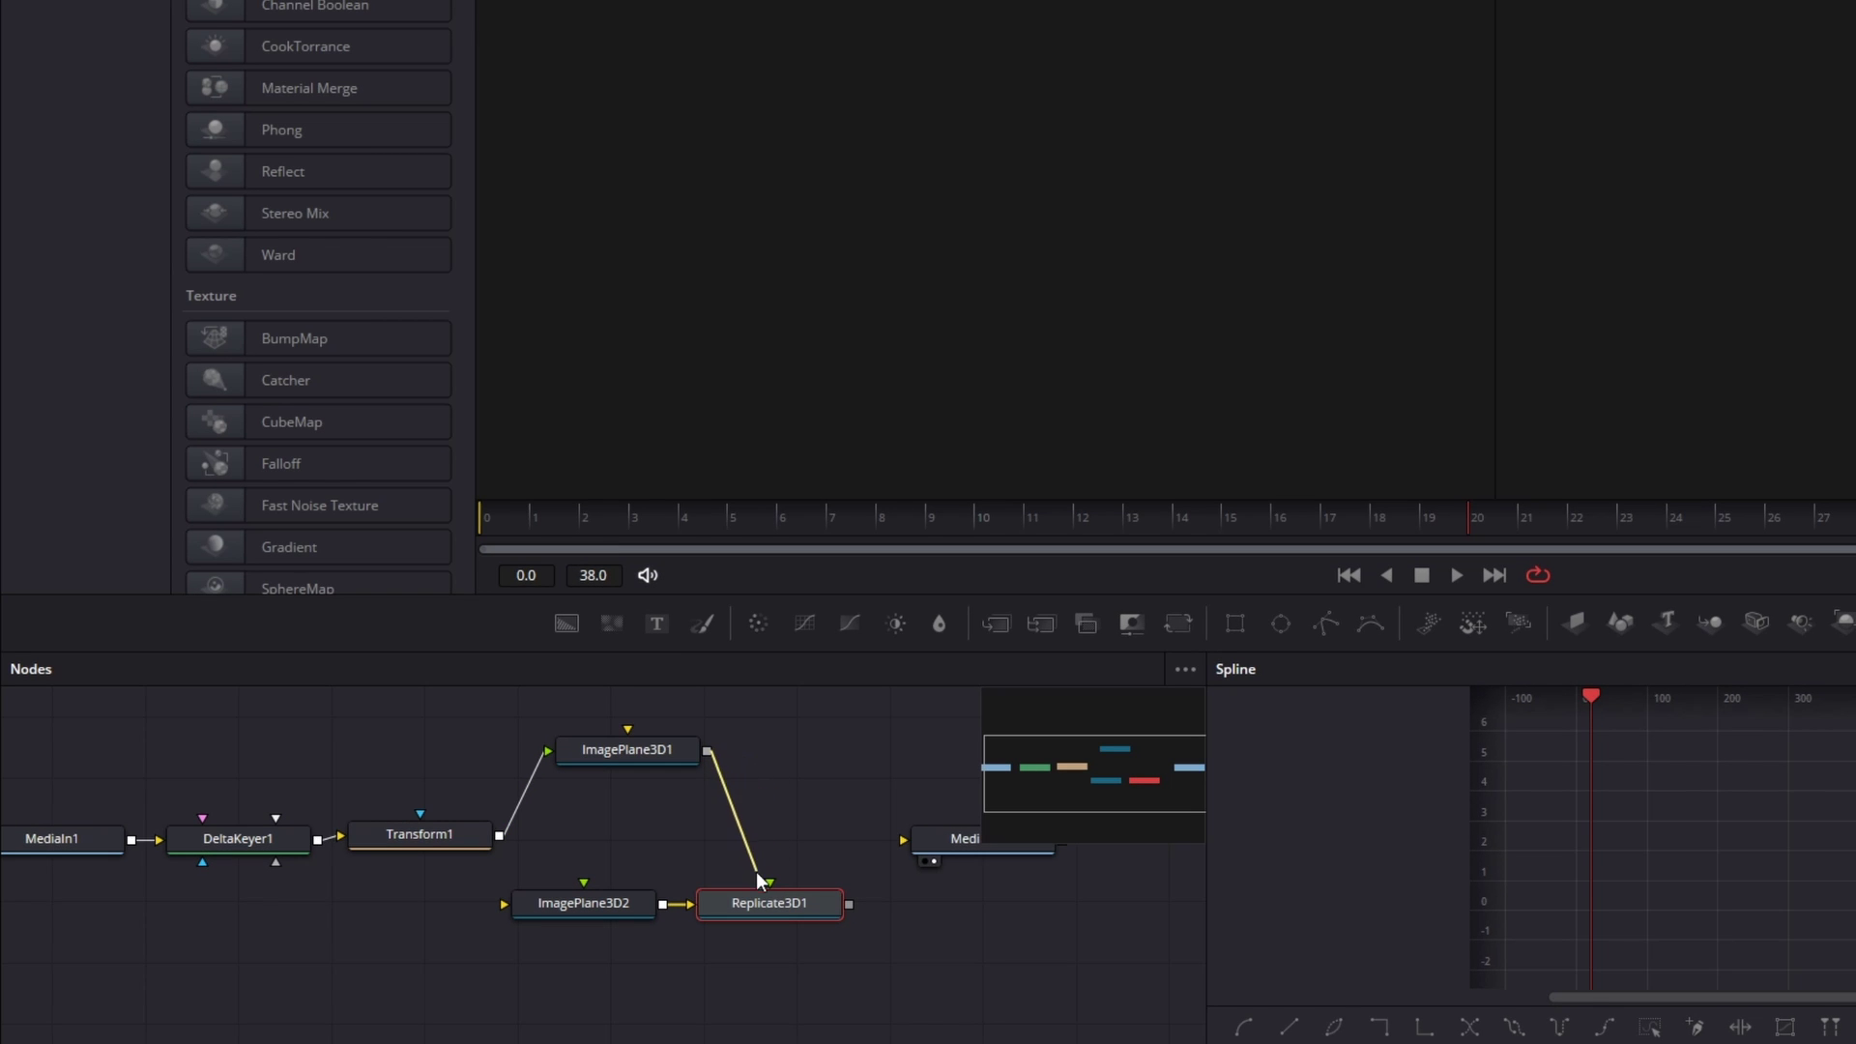
pyautogui.moveTo(774, 894); pyautogui.dragTo(774, 893)
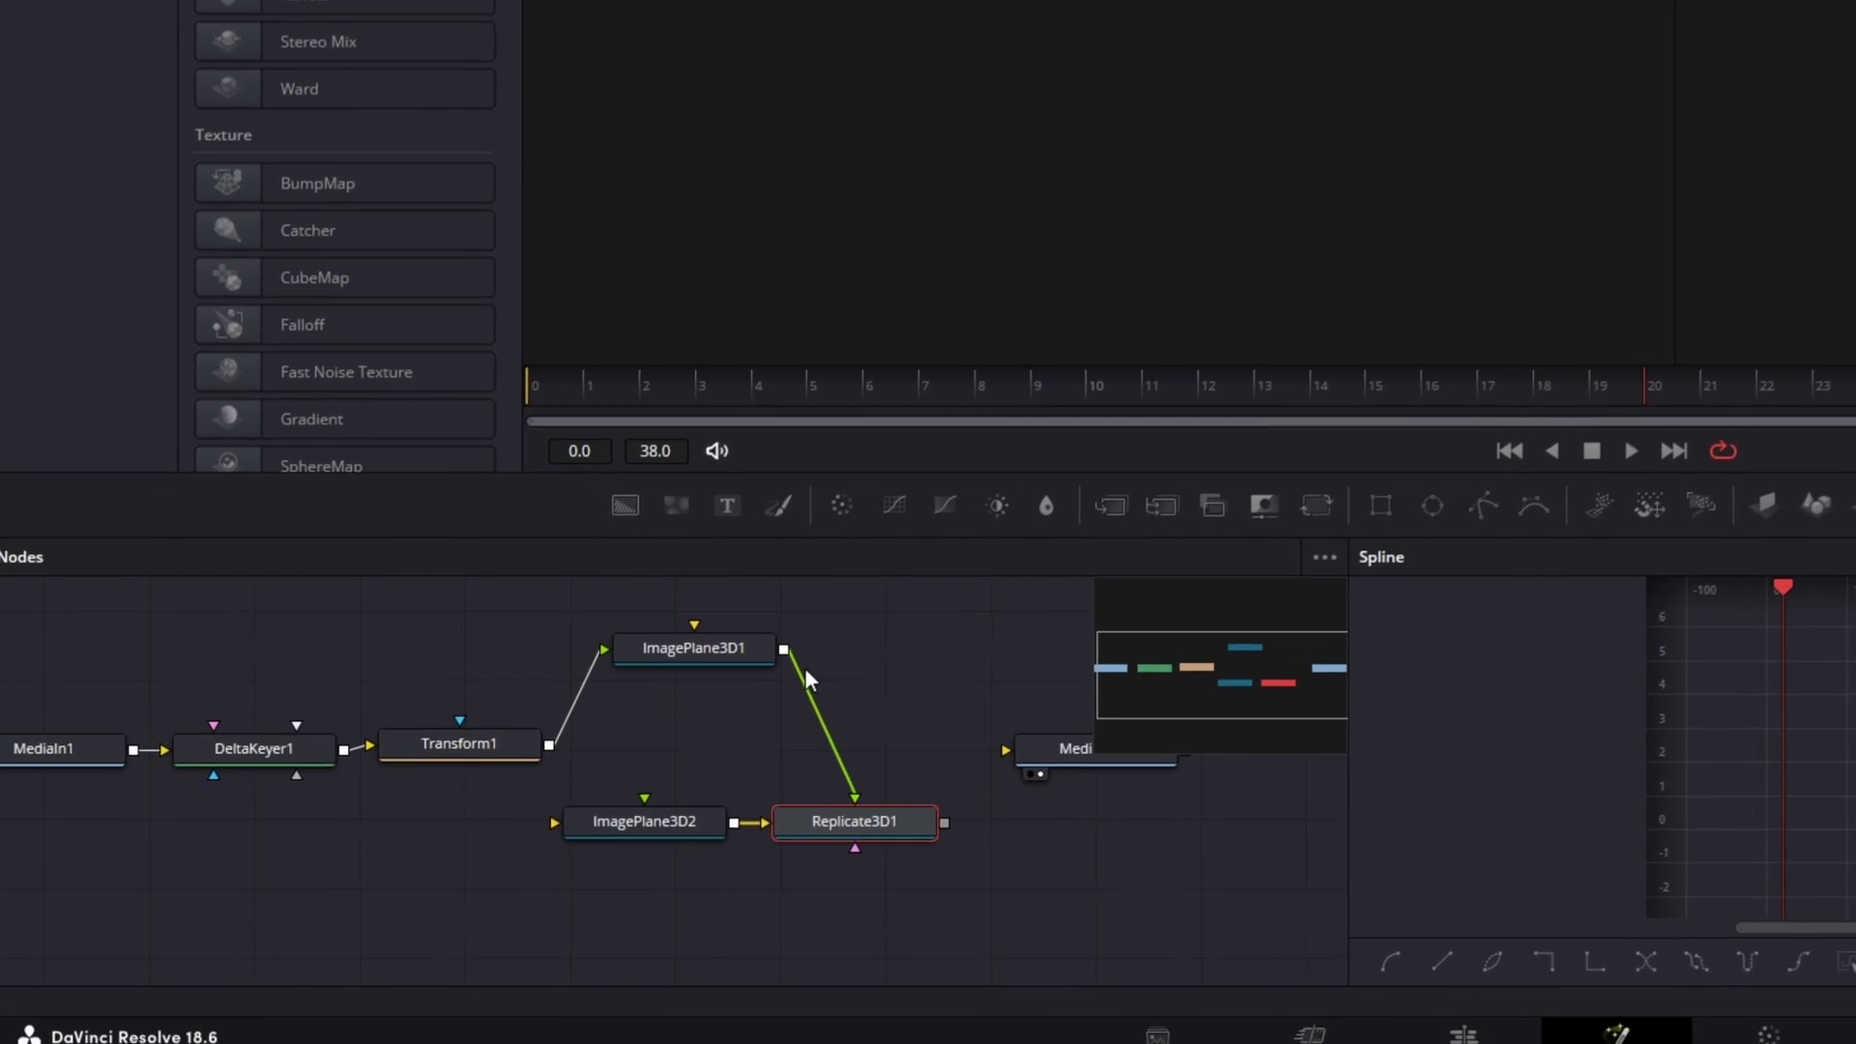
pyautogui.click(806, 851)
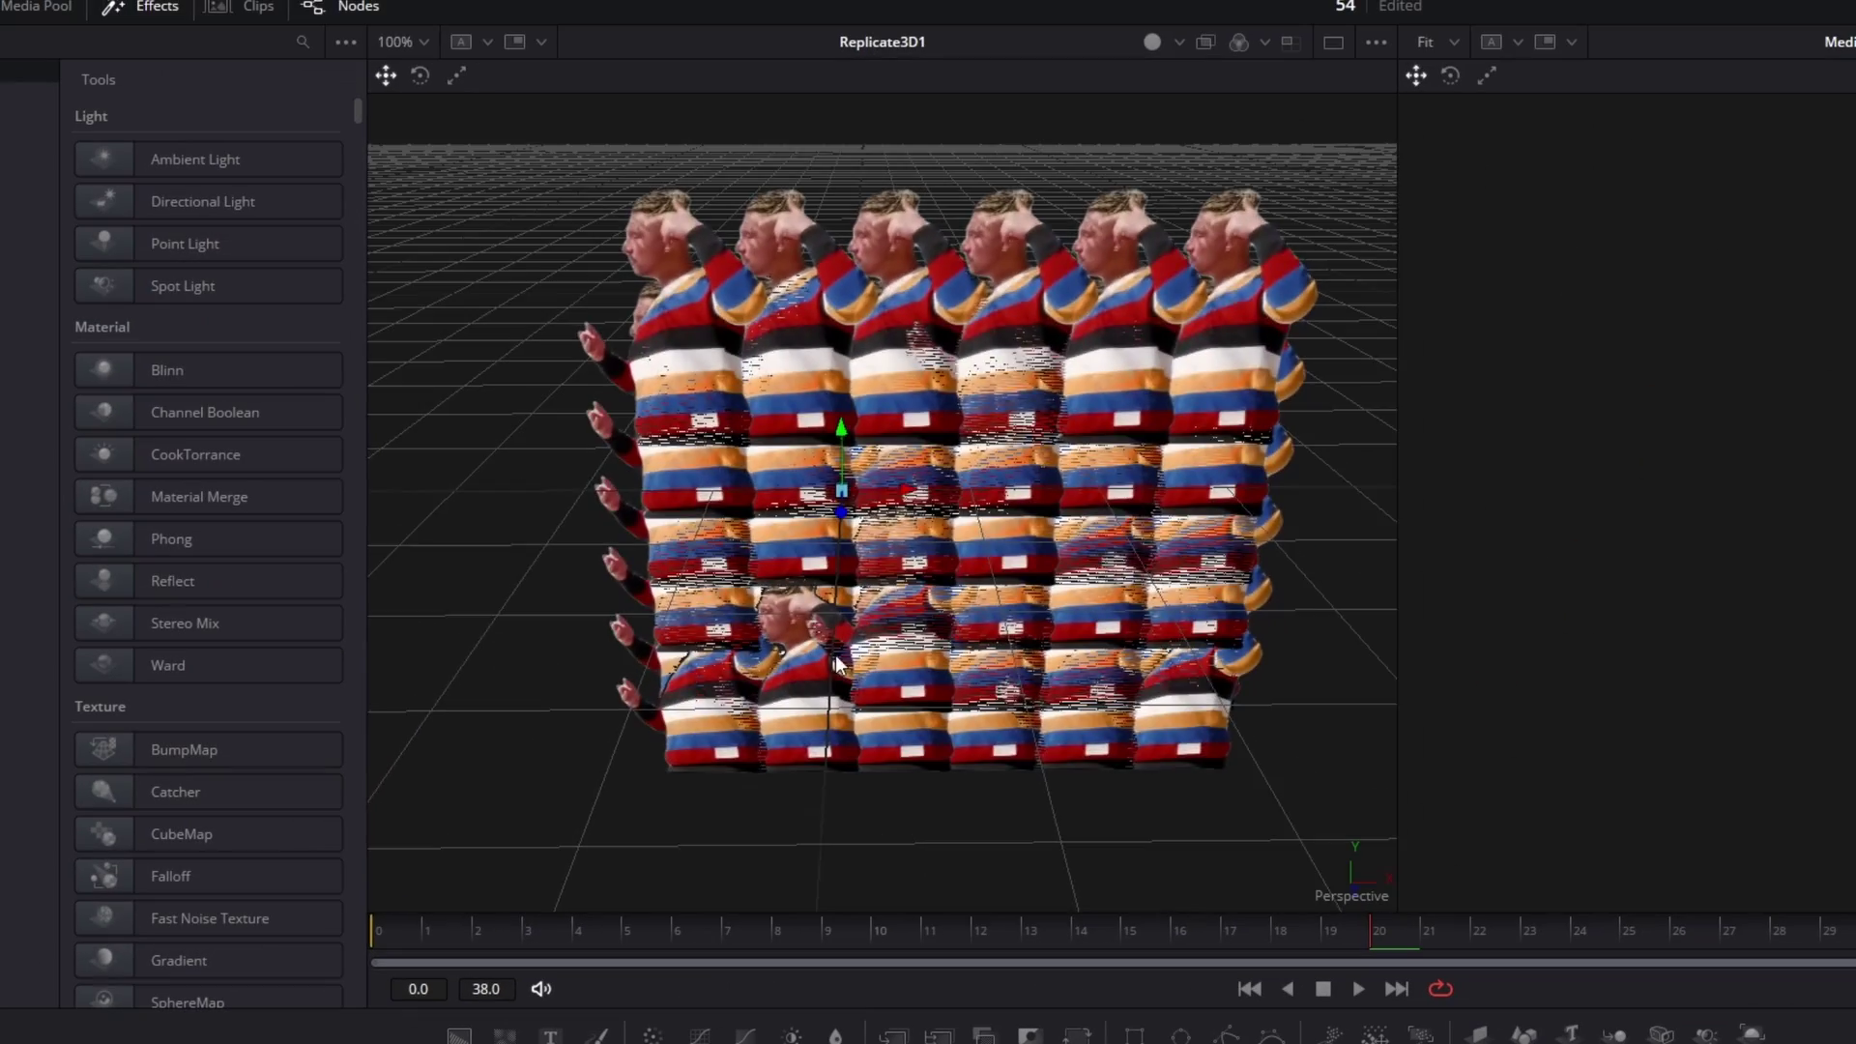
pyautogui.moveTo(838, 663); pyautogui.dragTo(772, 630)
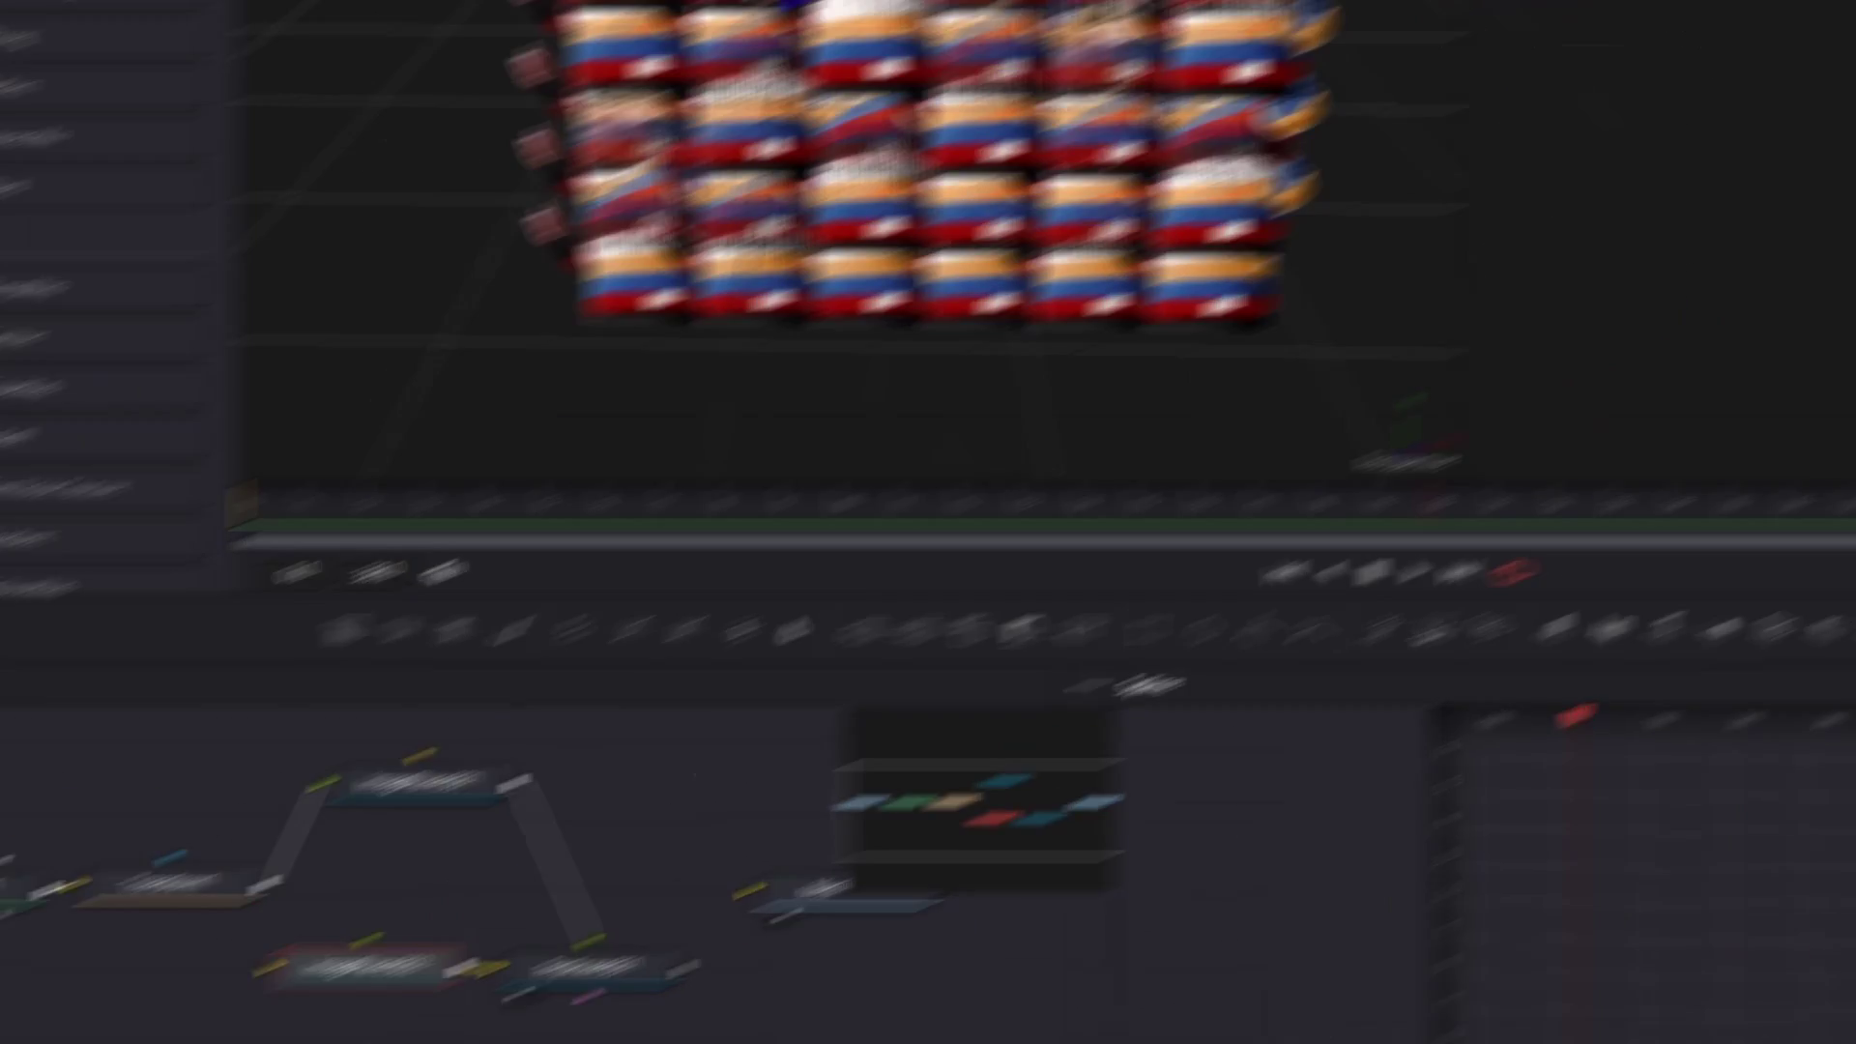
# - Paste a value into the Subdivisions field and select ImagePlane3D1
pyautogui.rightClick(1740, 197)
pyautogui.click(1690, 339)
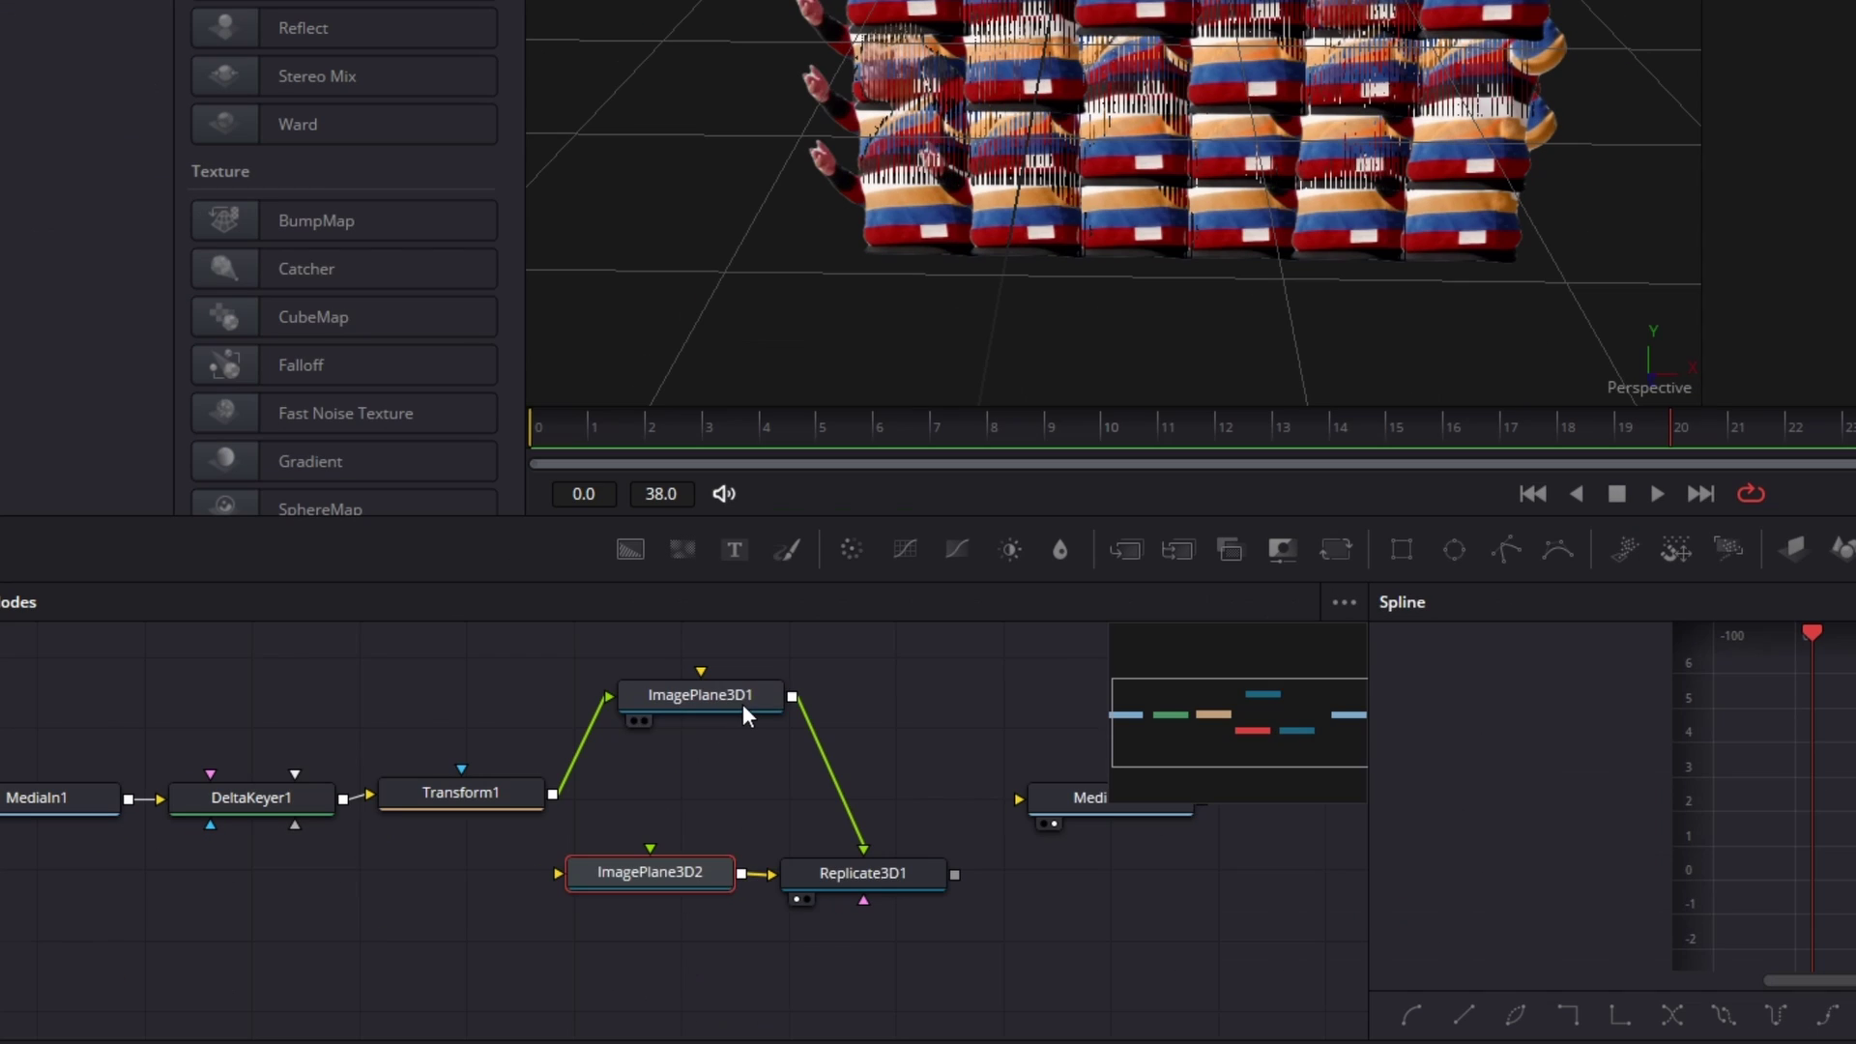
pyautogui.click(741, 702)
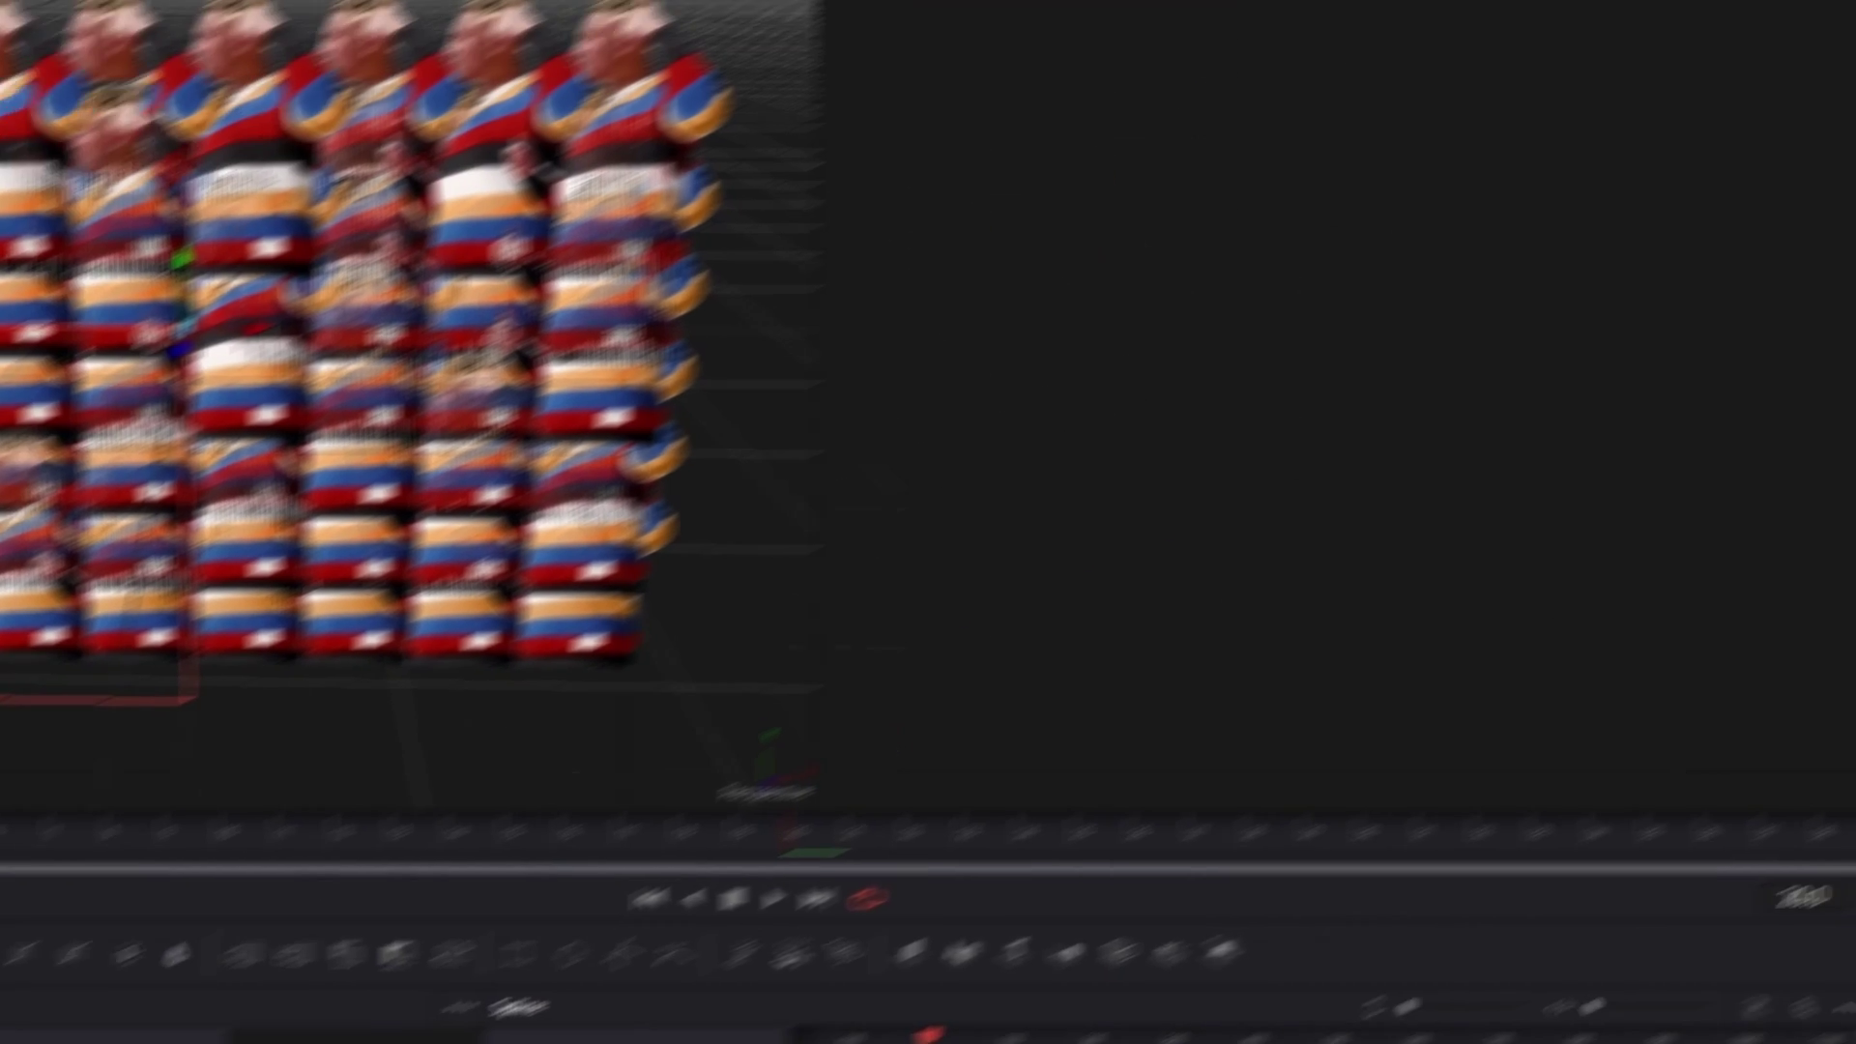
# - Enter 1.0/5 in ImagePlane3D1's Transform Scale, giving a scale of 0.2
pyautogui.click(1636, 223)
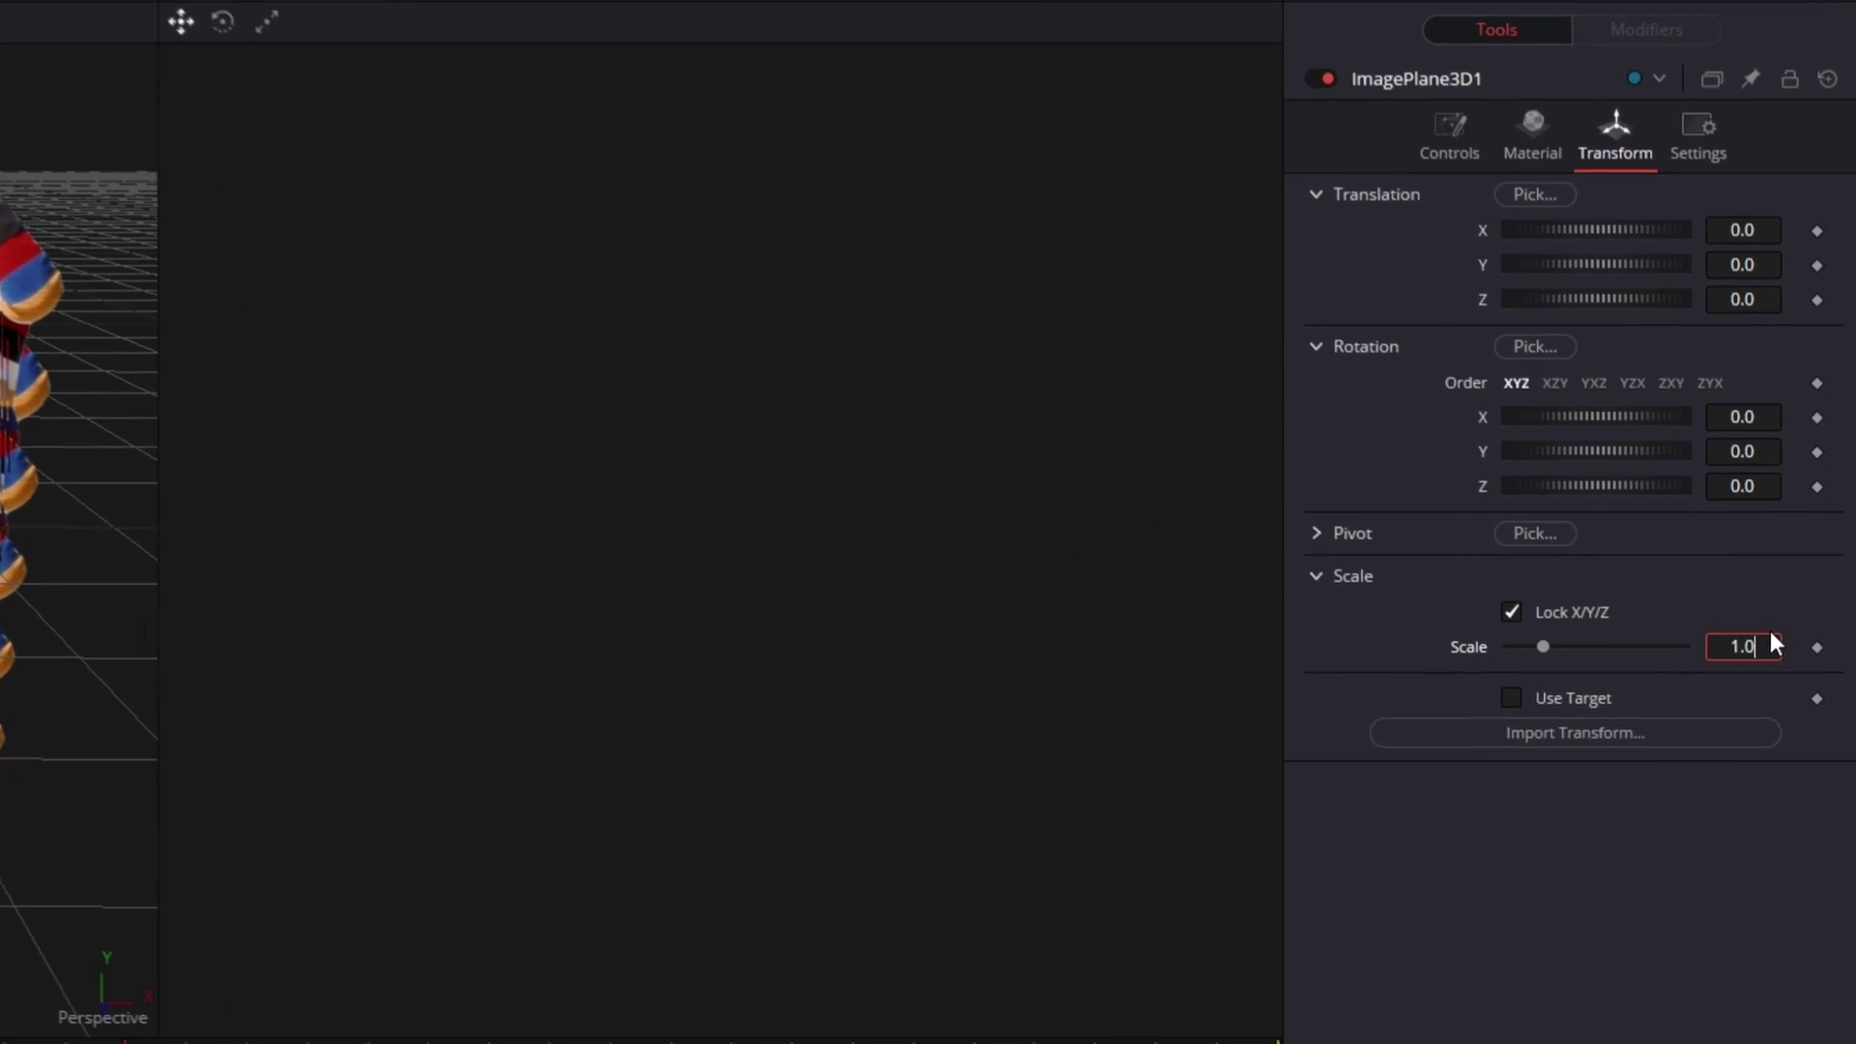
pyautogui.write('/5')
pyautogui.press('Return')
pyautogui.click(1753, 439)
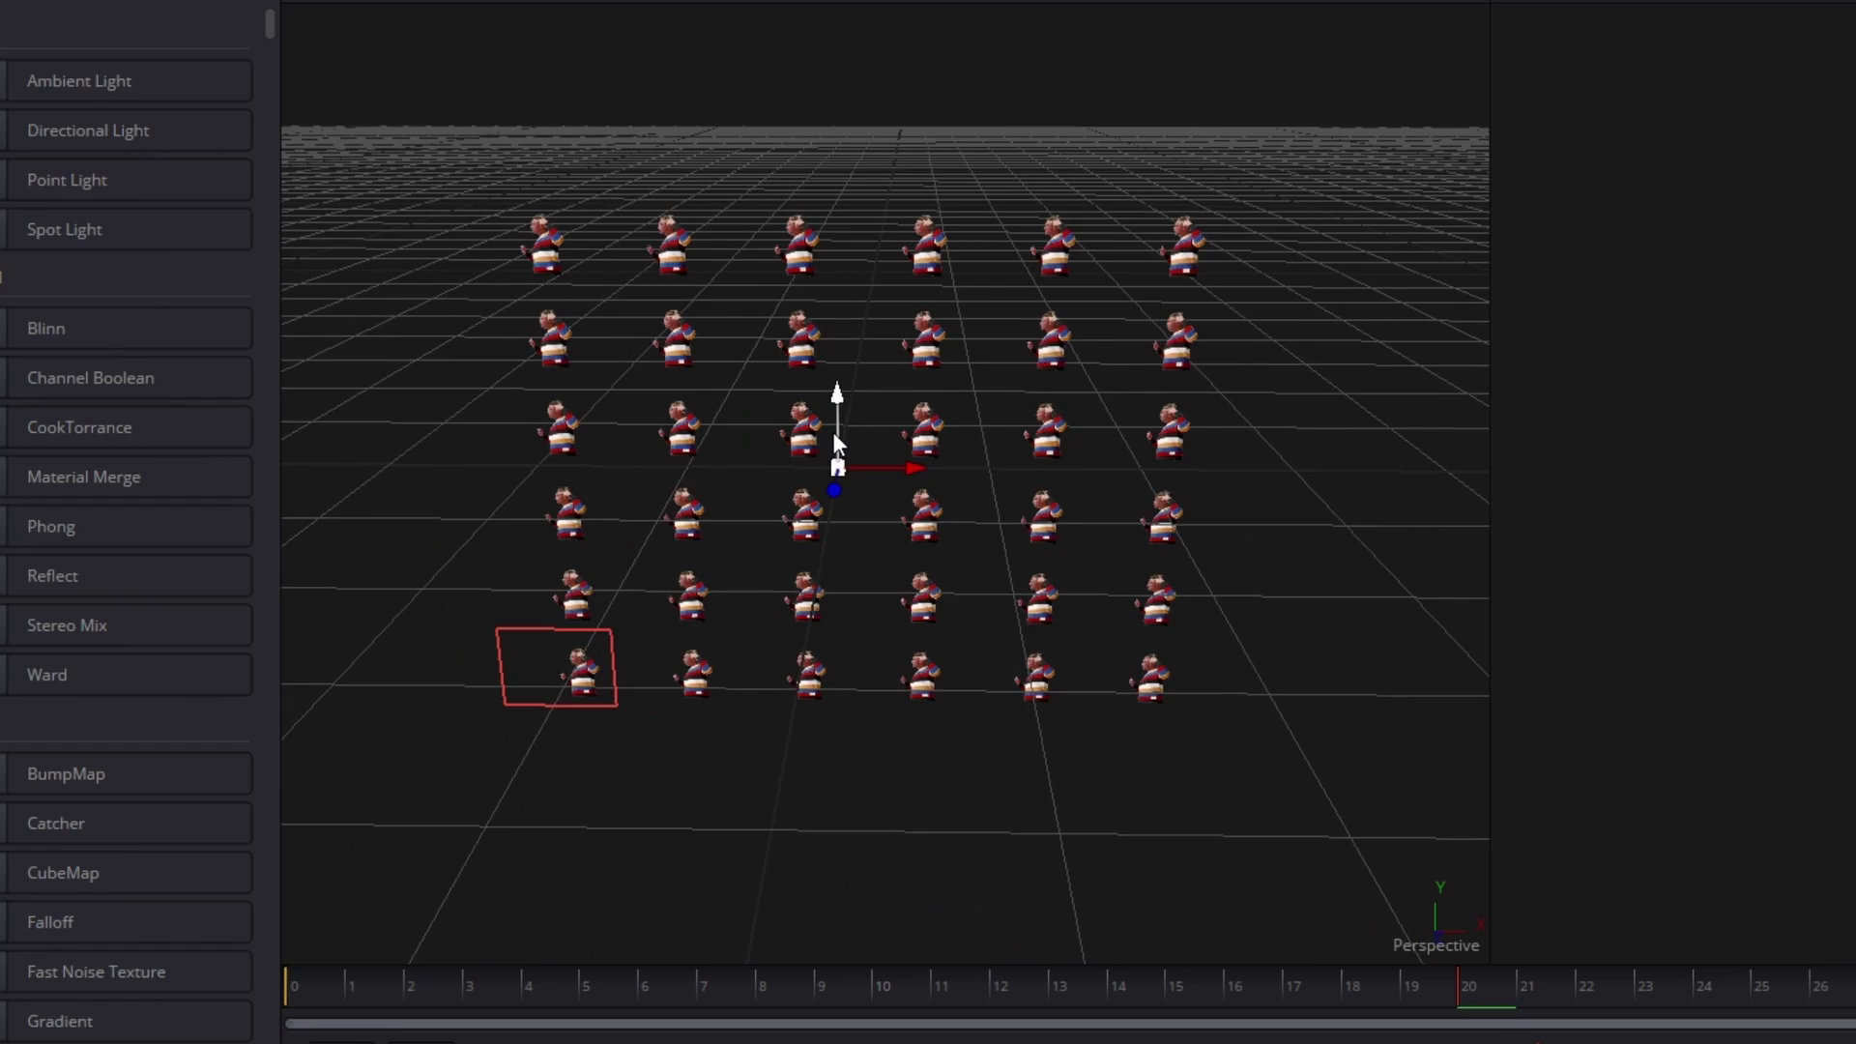
pyautogui.scroll(3, 818, 426)
pyautogui.scroll(-3, 818, 427)
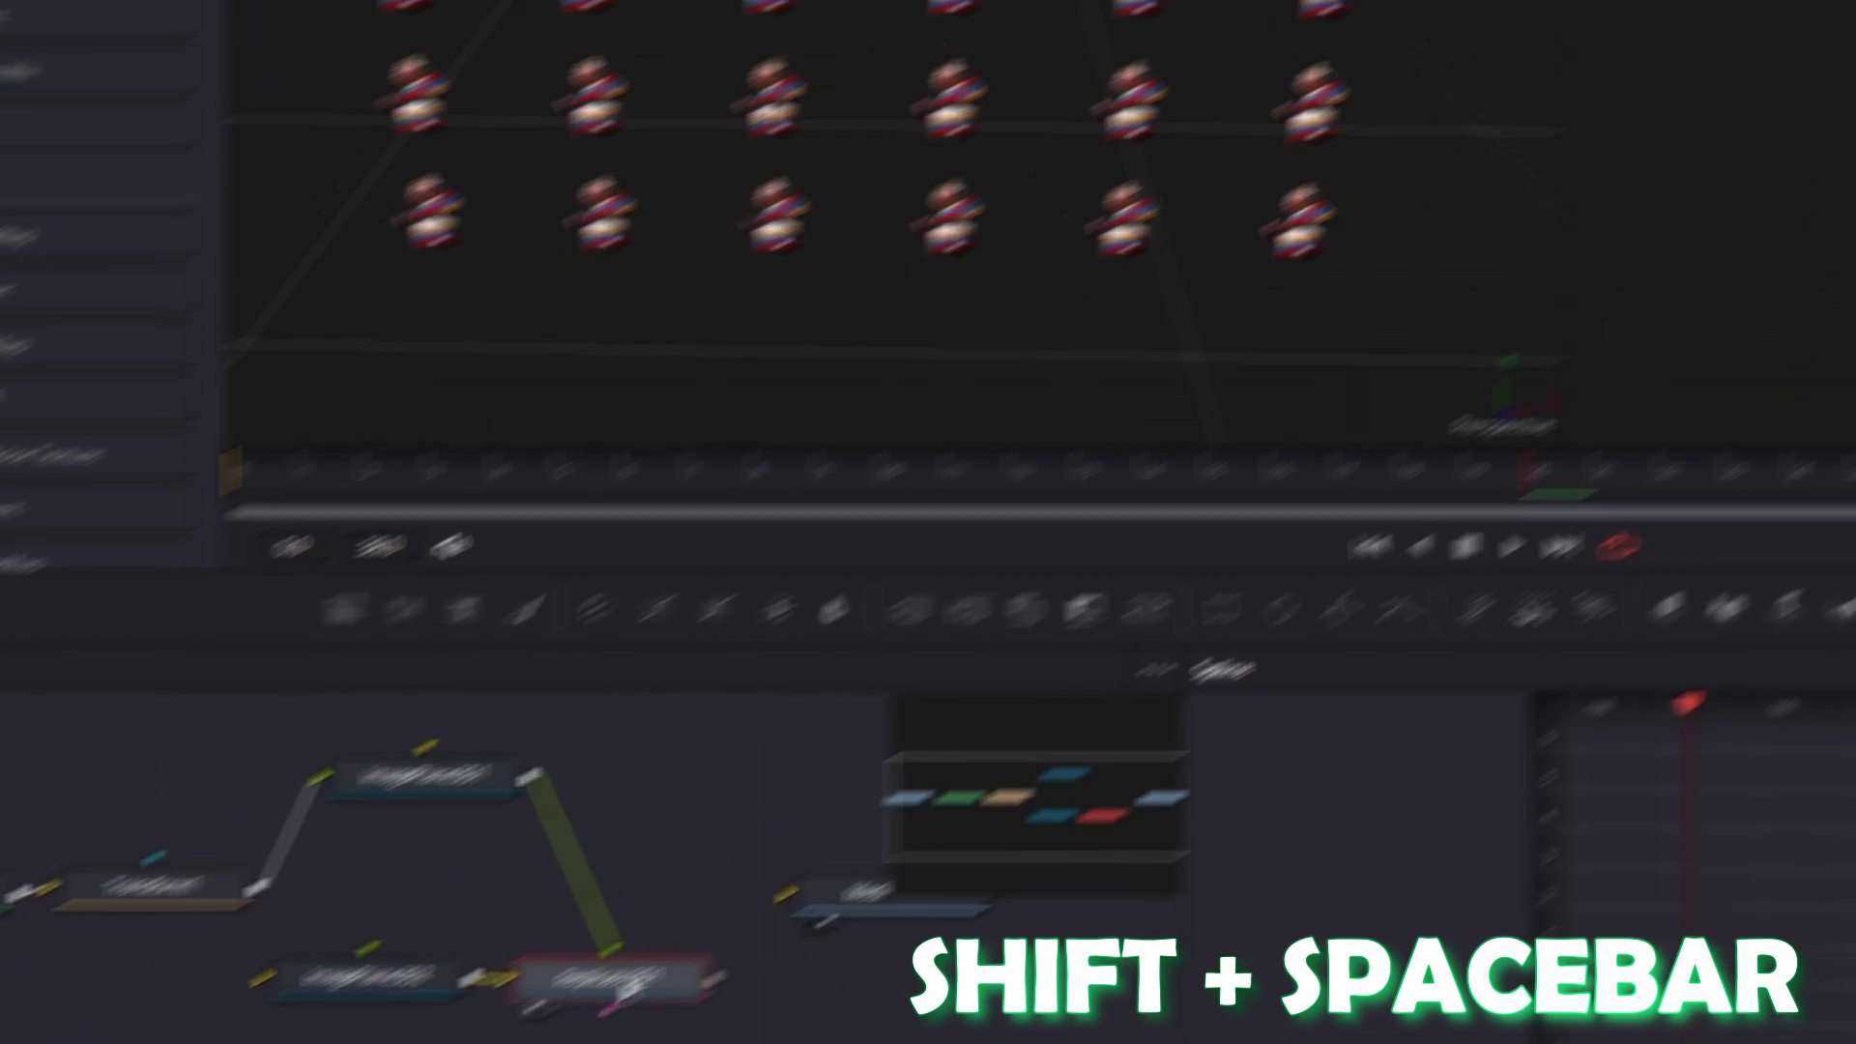
# - Add UVMap3D1 after Replicate3D1, orient its planar mapping to Z, and Fit it
pyautogui.hotkey('shift', 'space')
pyautogui.write('Replicate 3D')
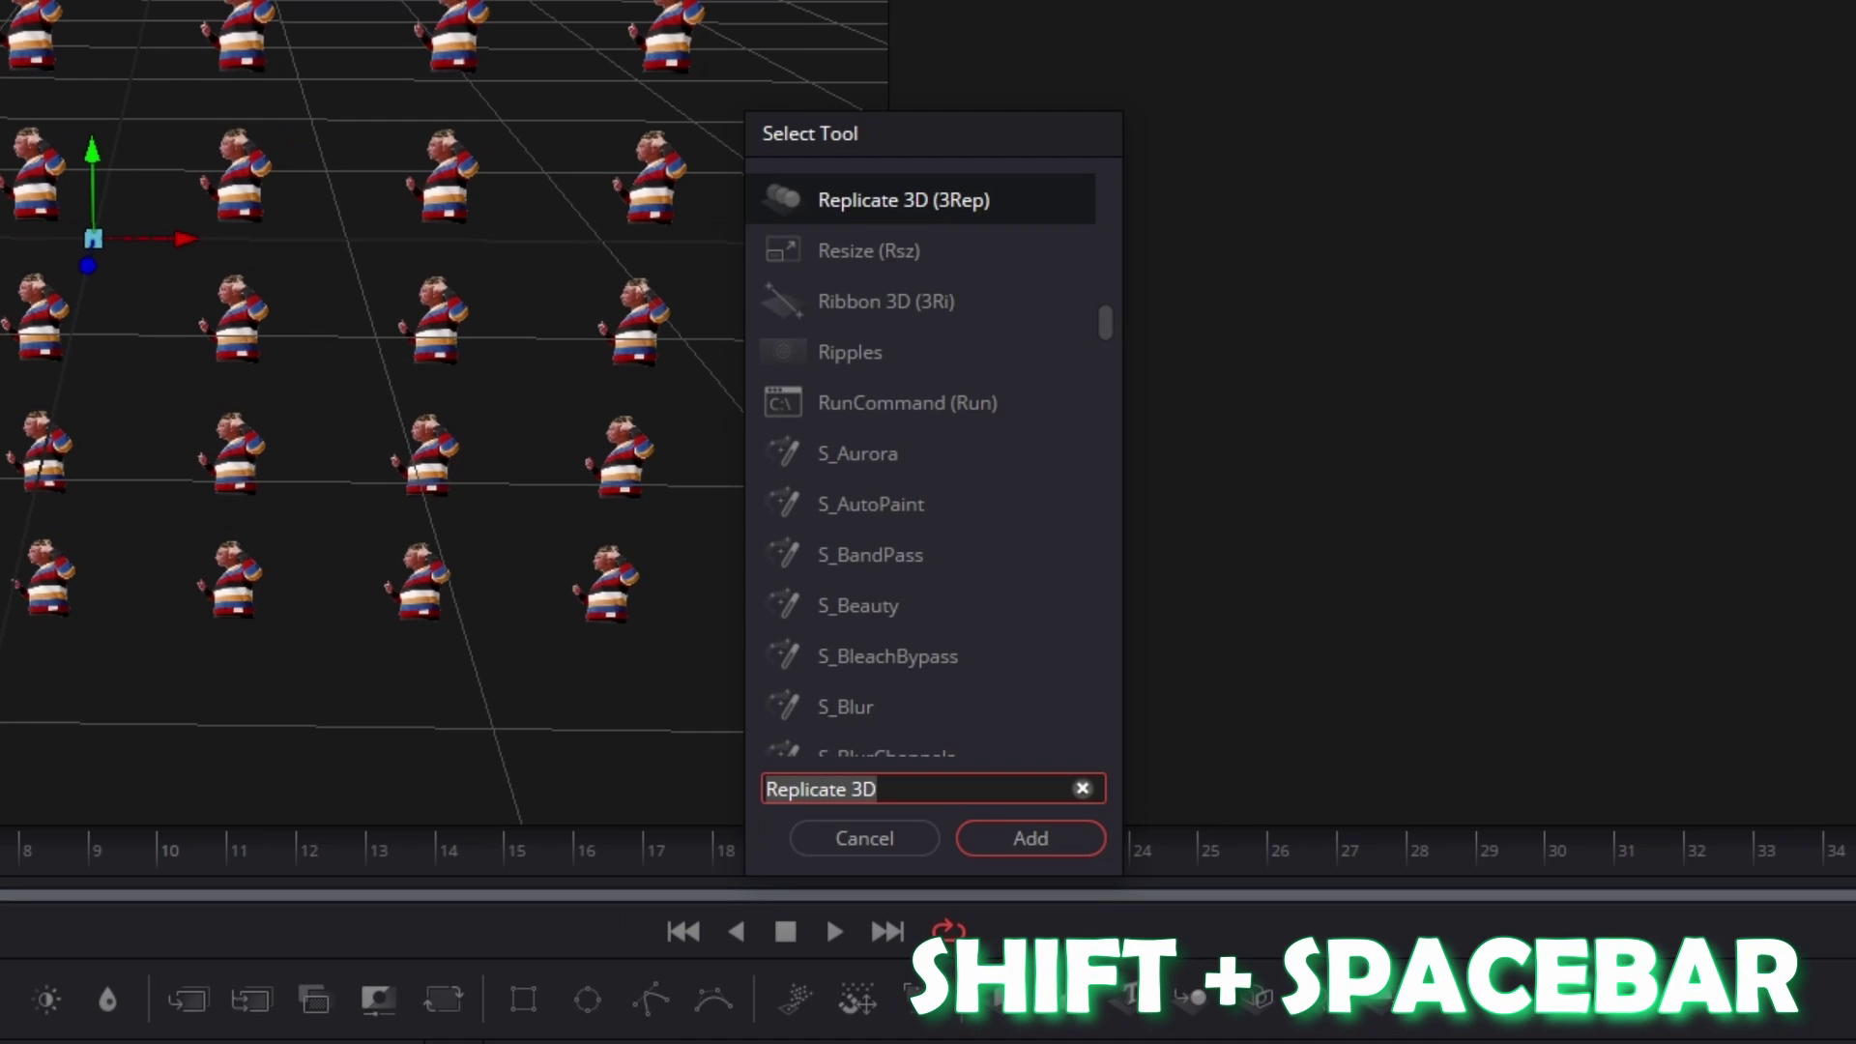
pyautogui.hotkey('ctrl', 'a')
pyautogui.write('uv map')
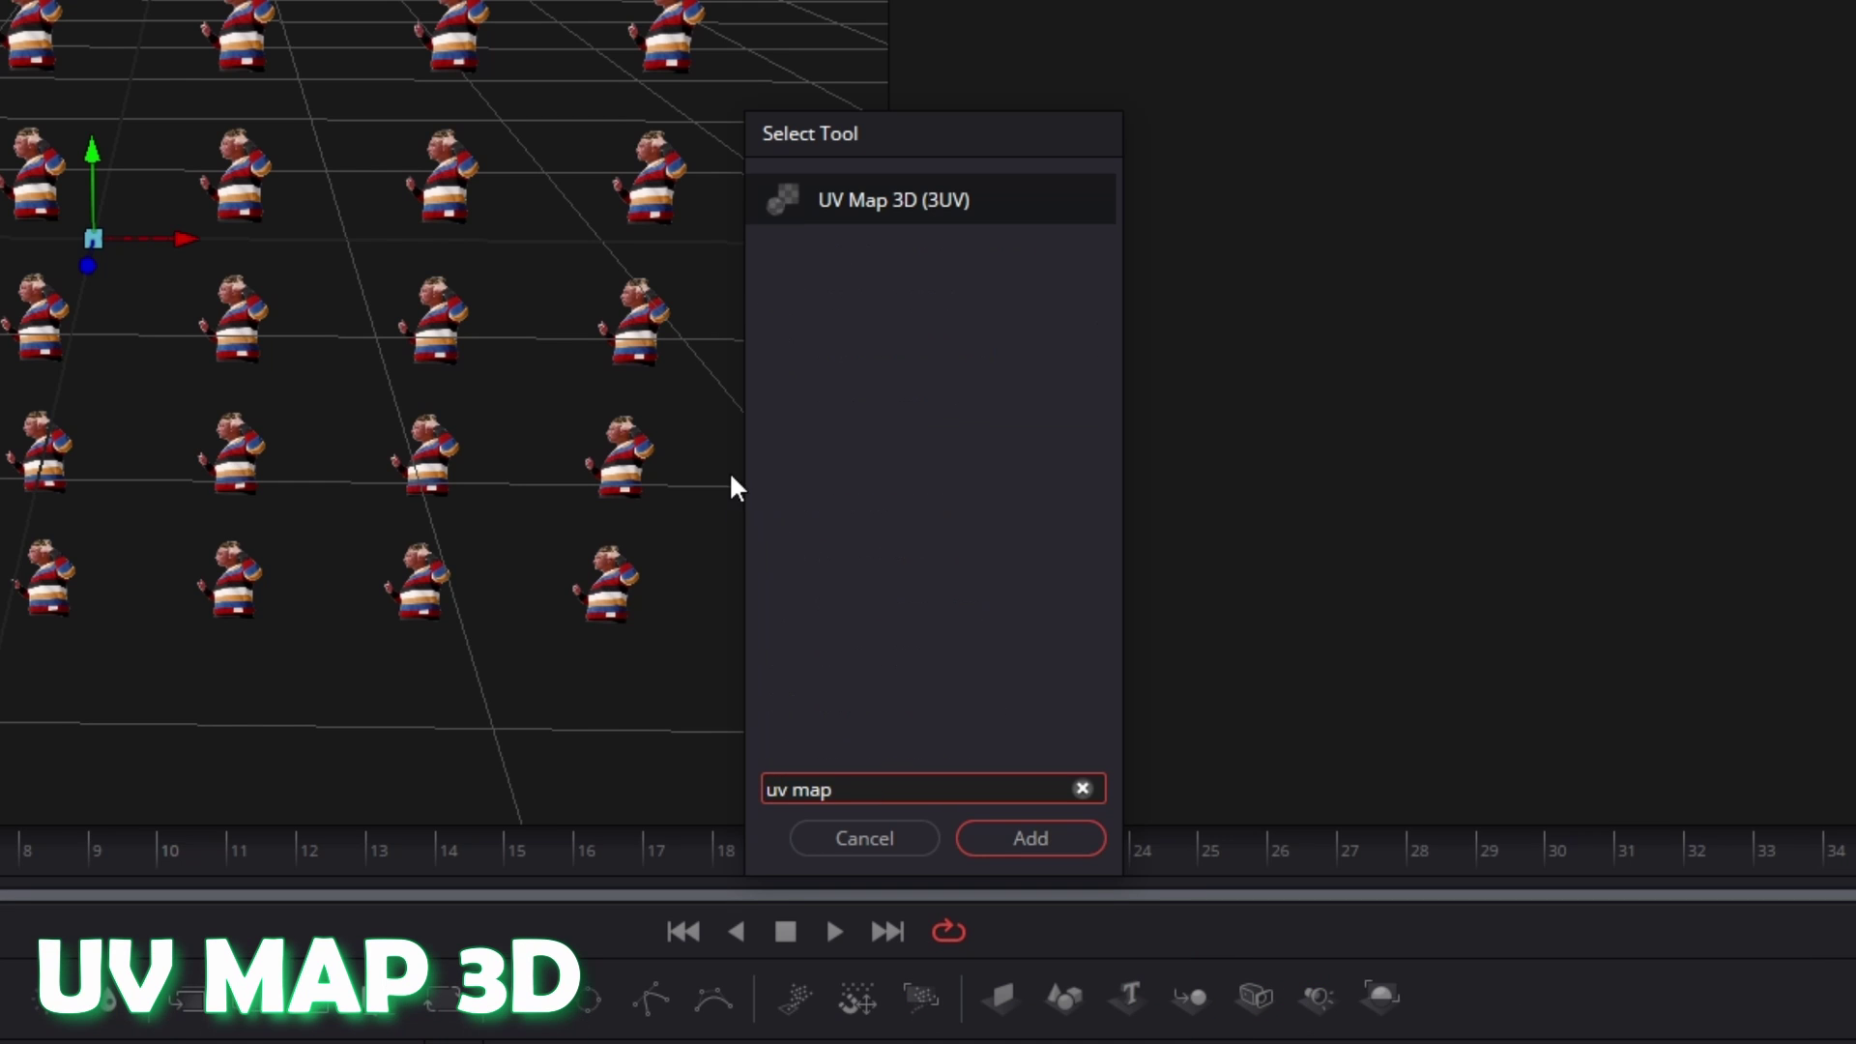
pyautogui.click(977, 846)
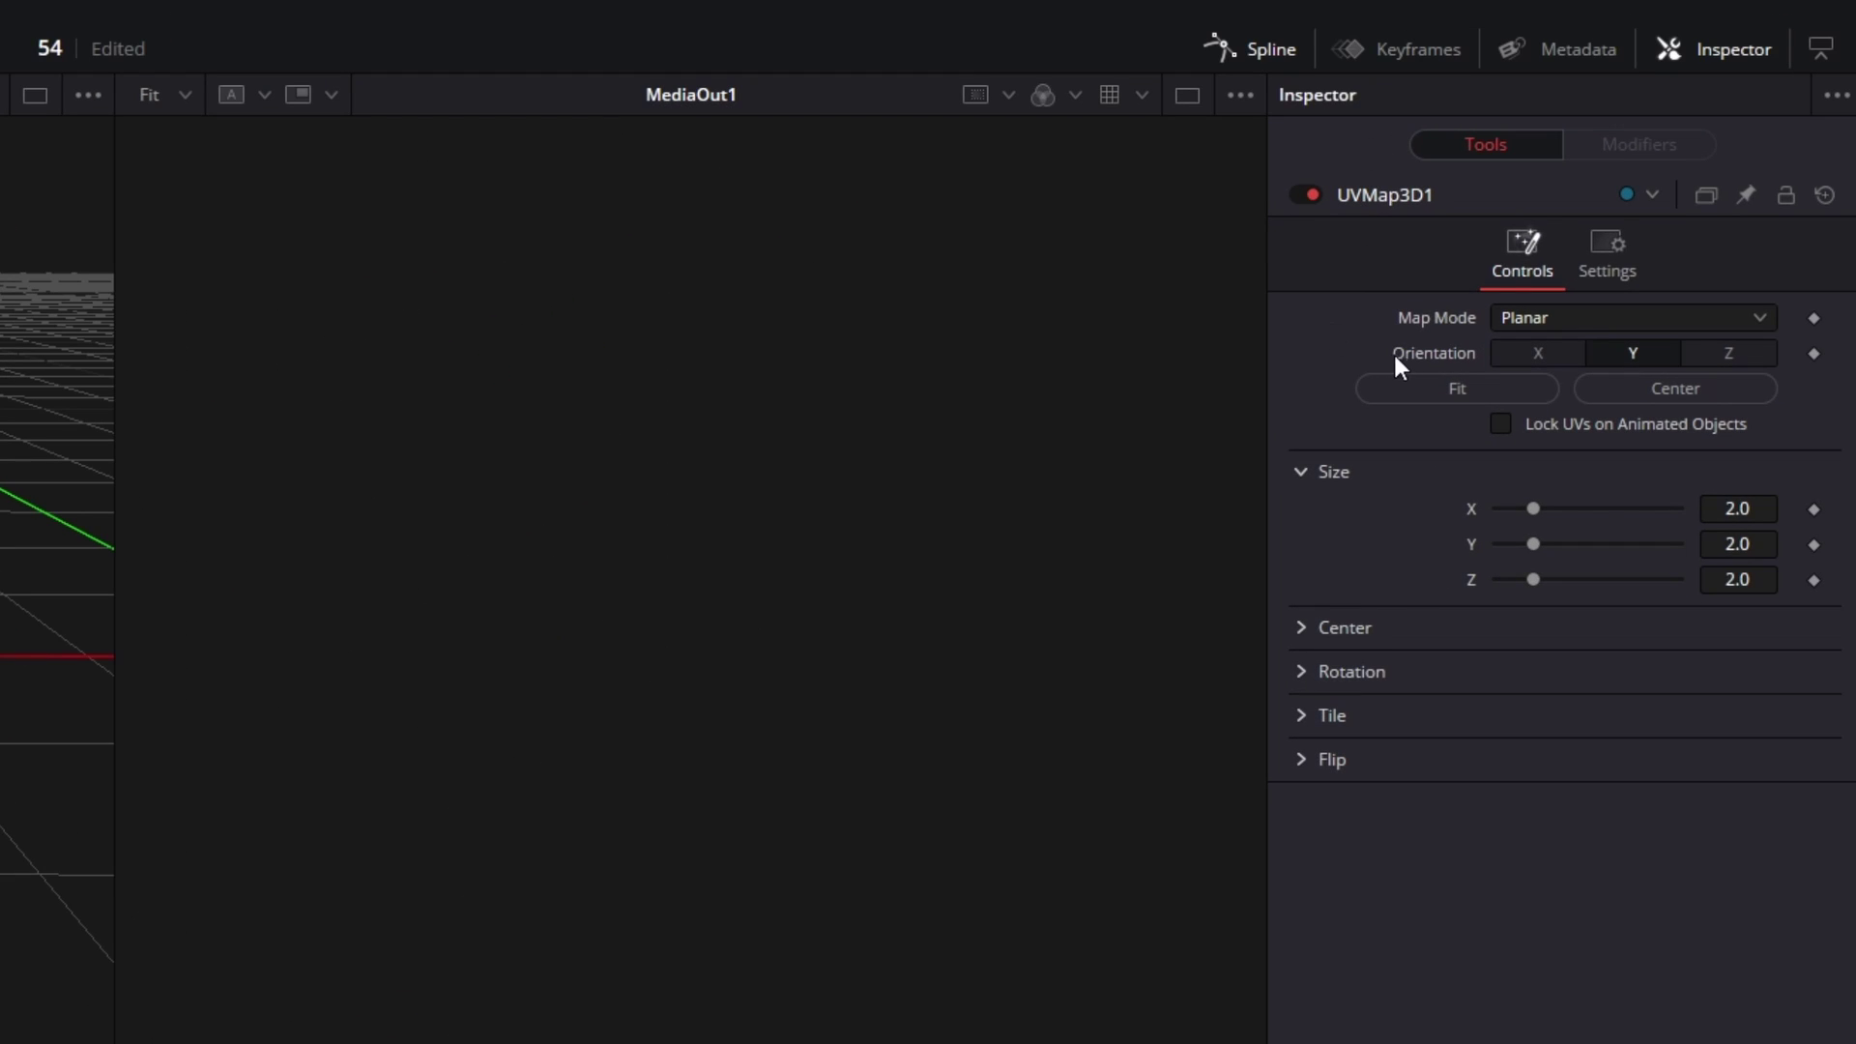
pyautogui.click(1704, 380)
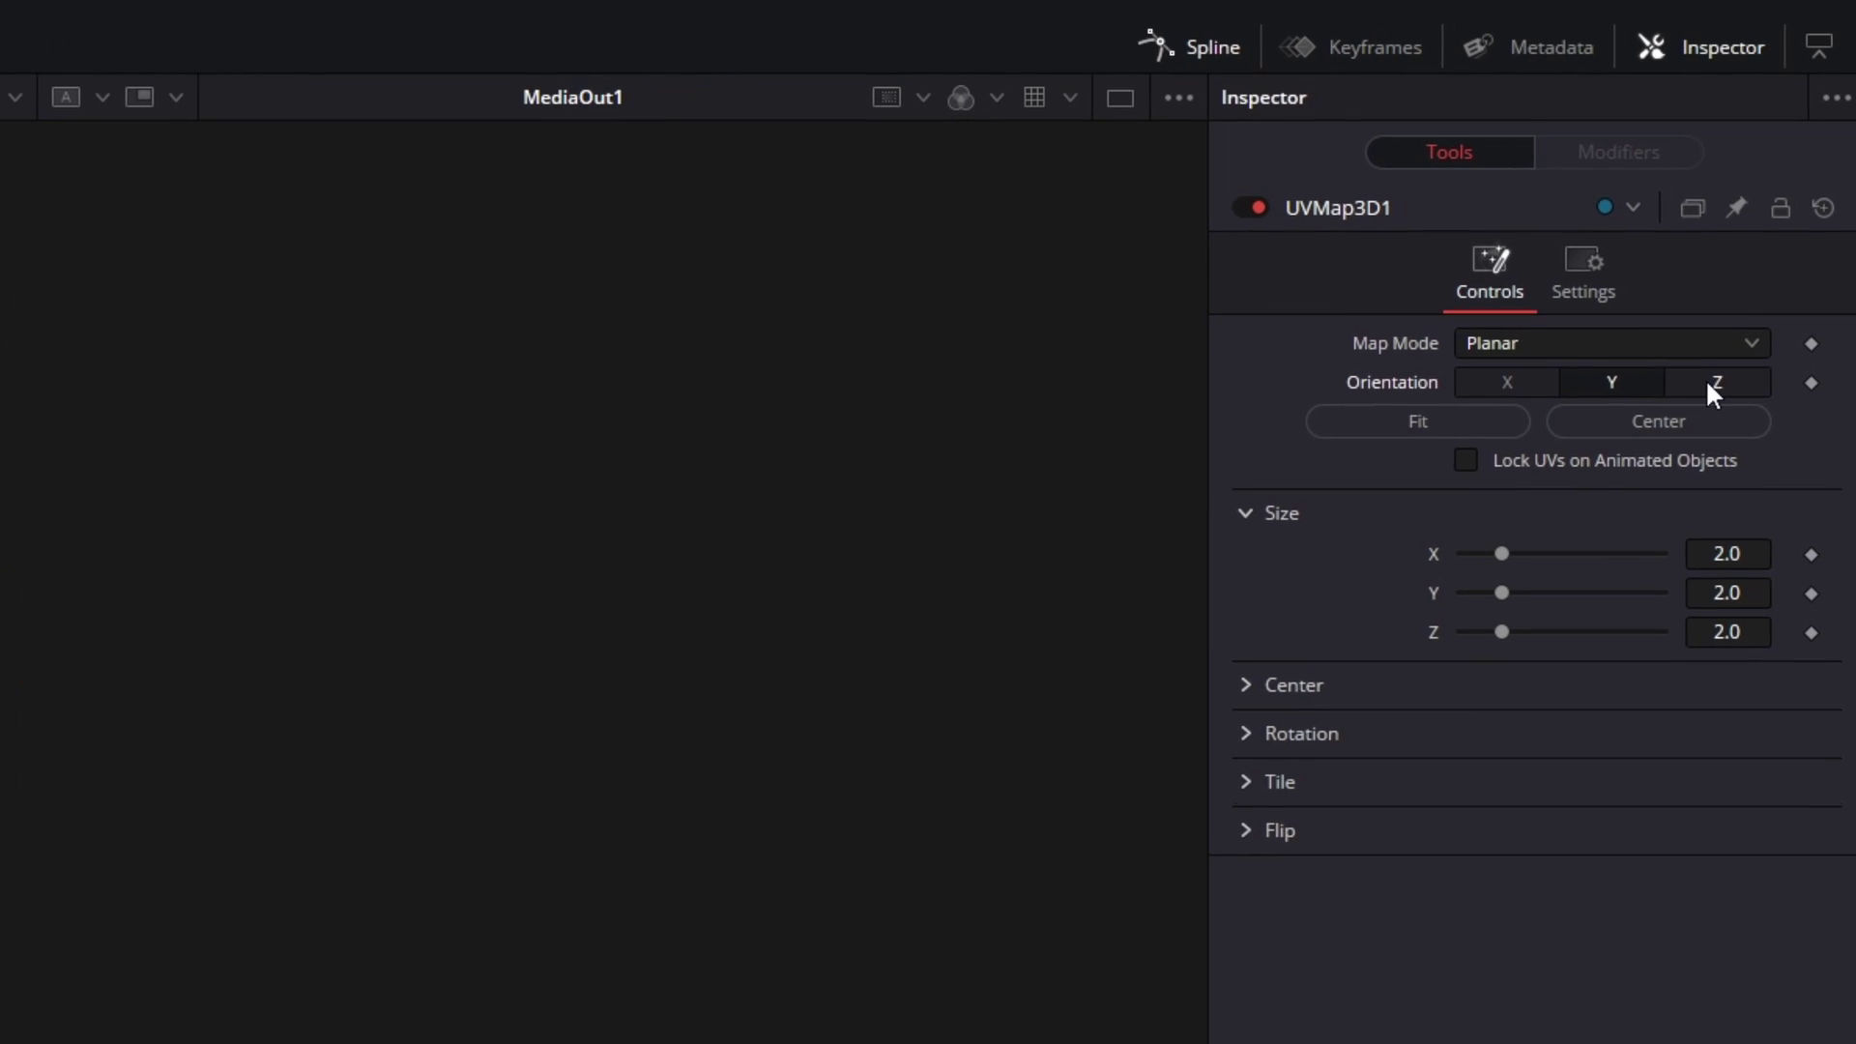
pyautogui.click(1419, 425)
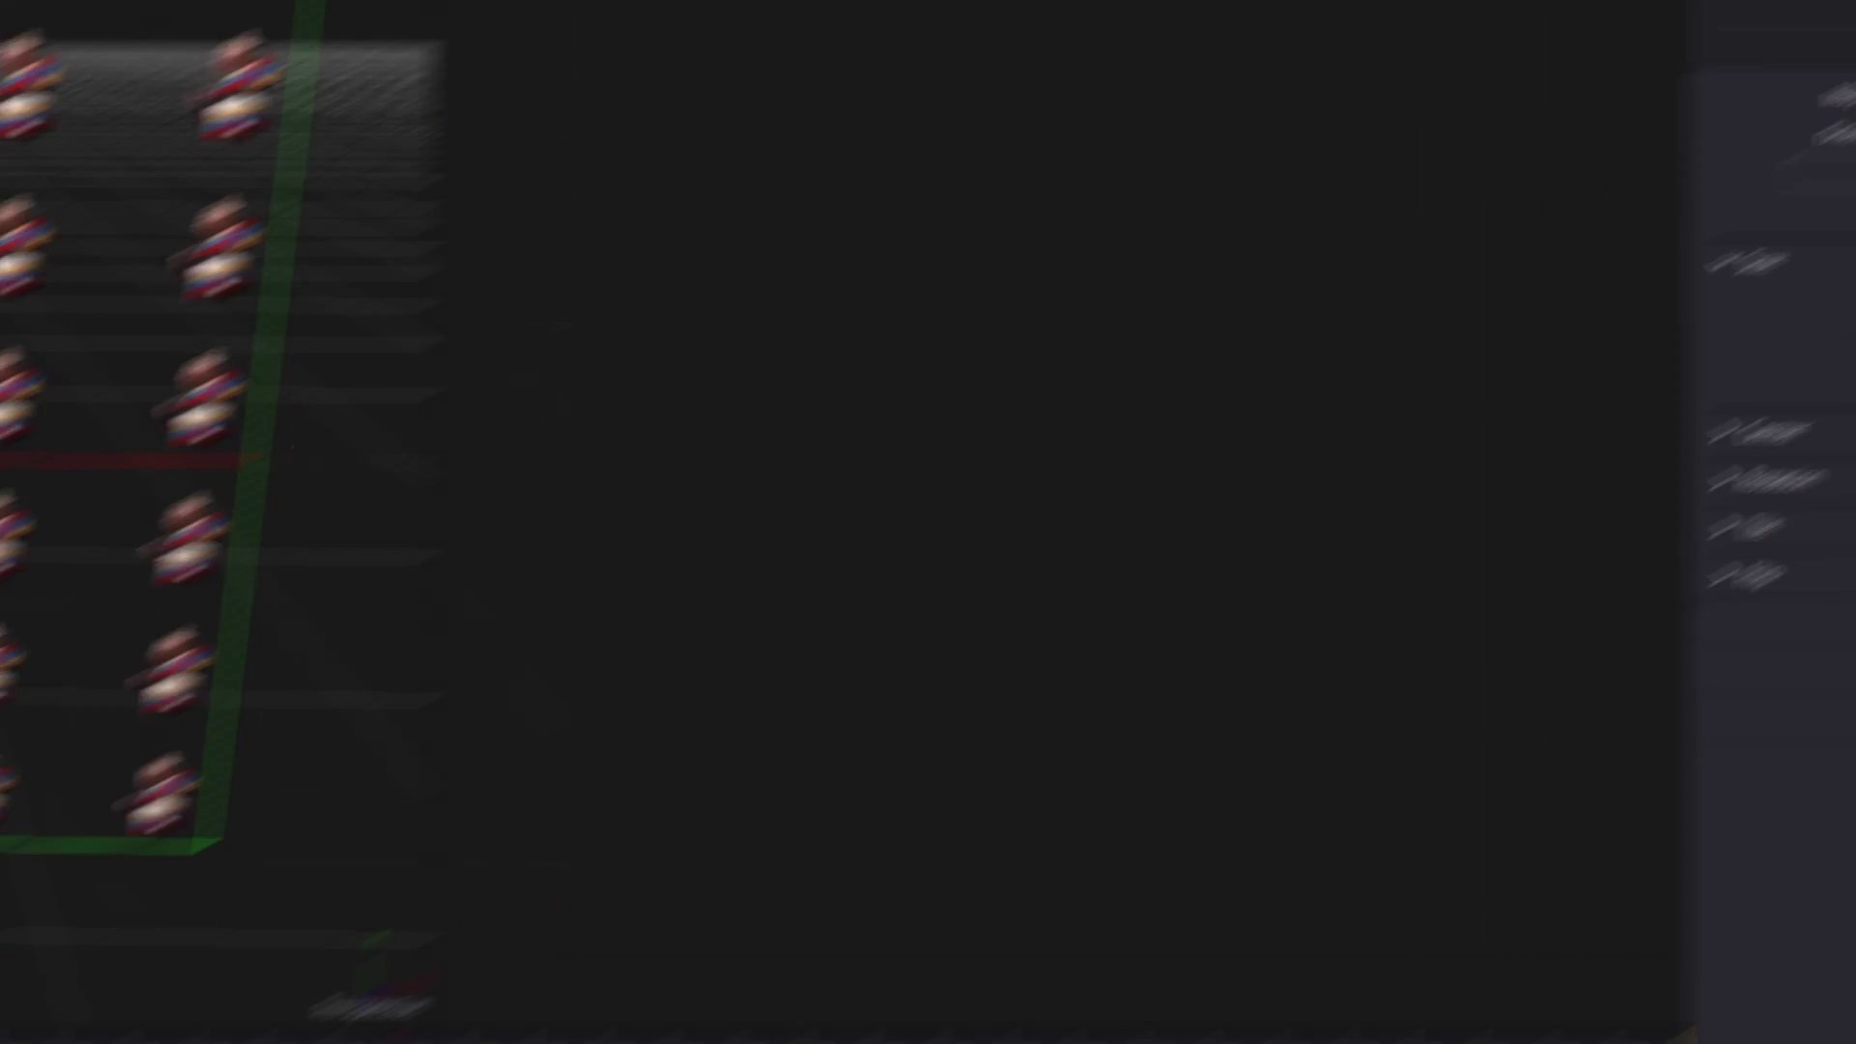
pyautogui.scroll(2, 952, 761)
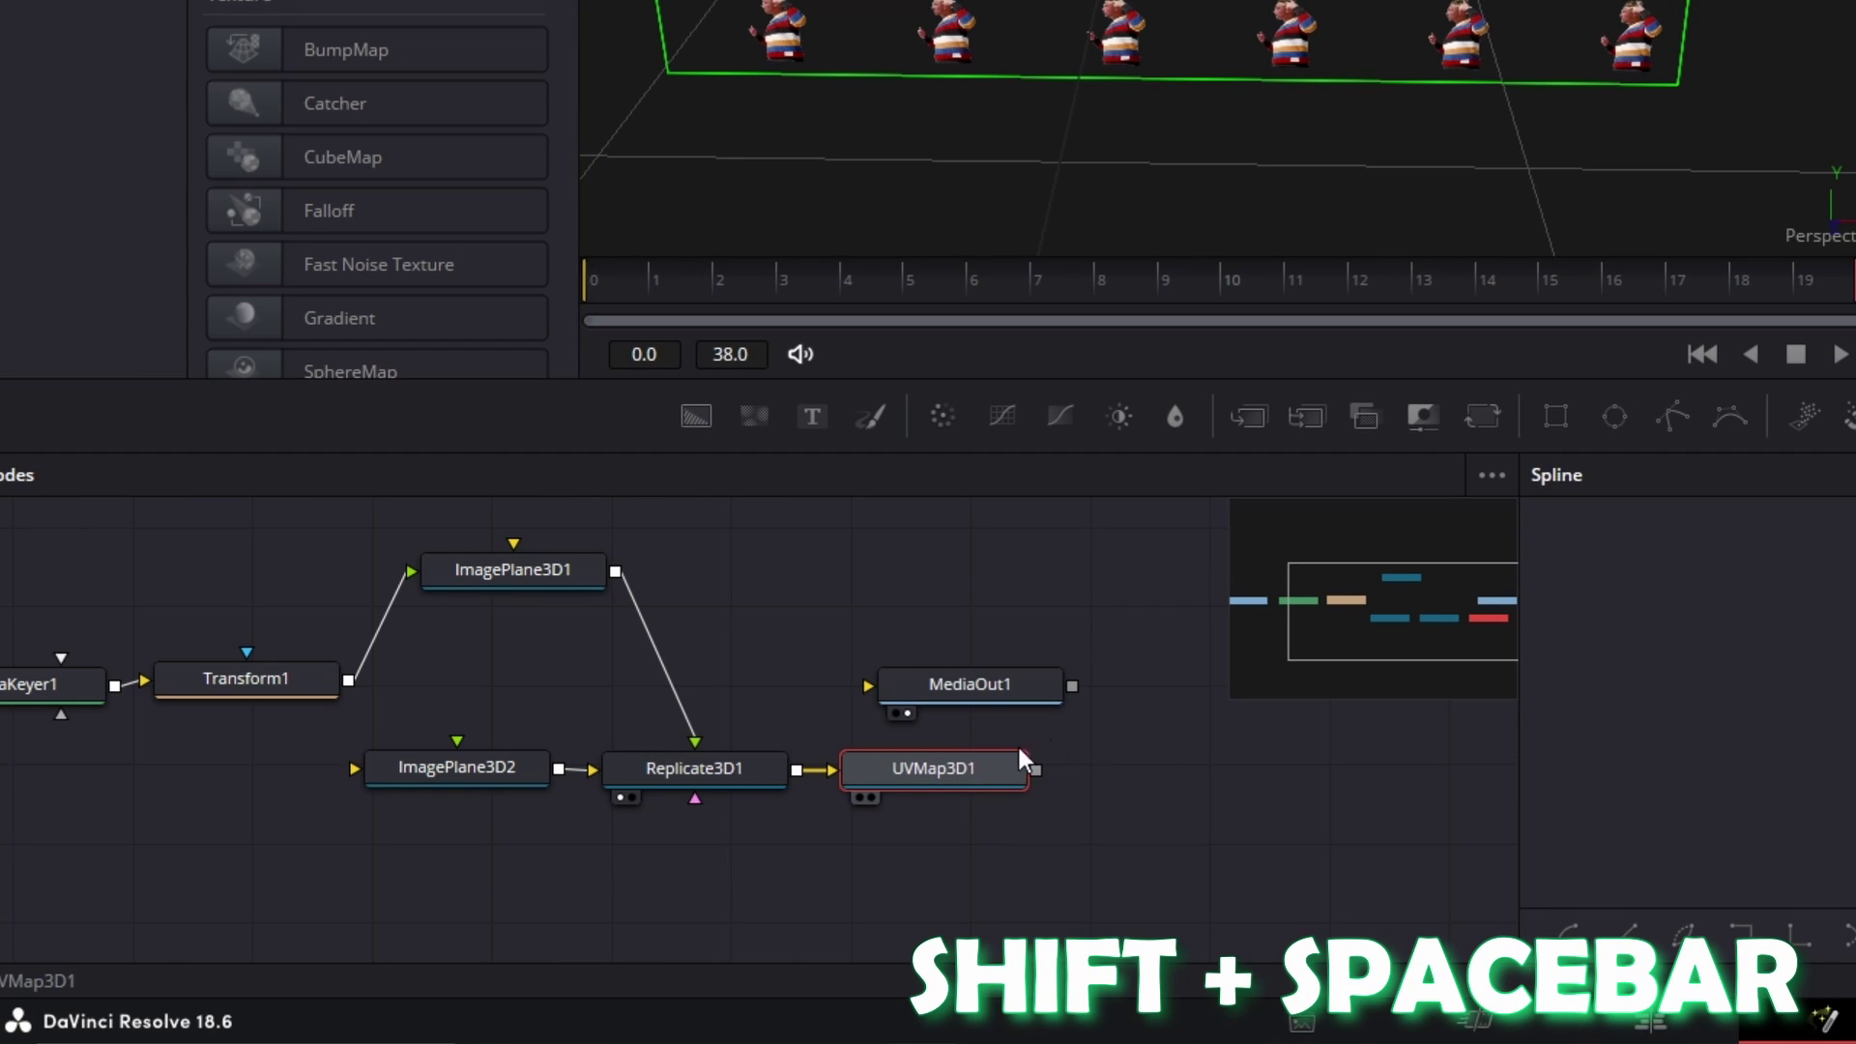
# - Add Displace3D1 after UVMap3D1 and drop a FastNoise1 node into the comp
pyautogui.hotkey('shift', 'space')
pyautogui.press('BackSpace')
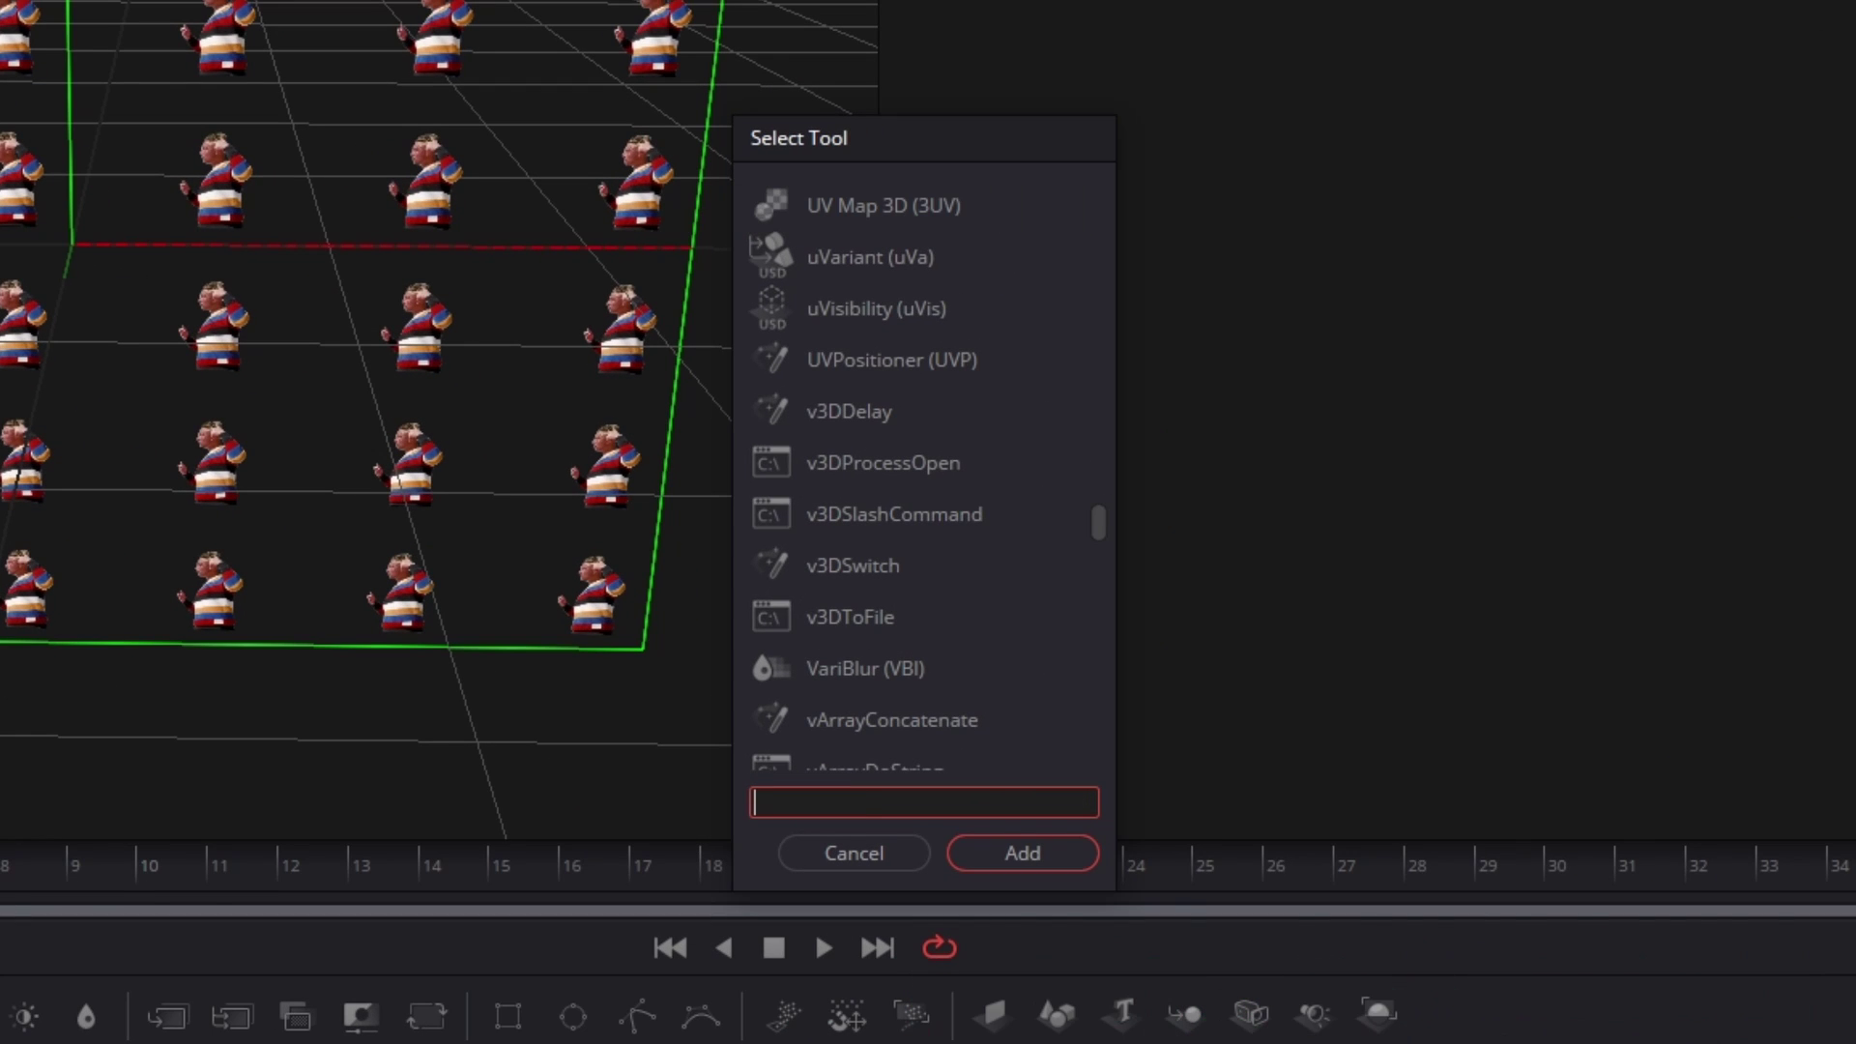
pyautogui.write('displace')
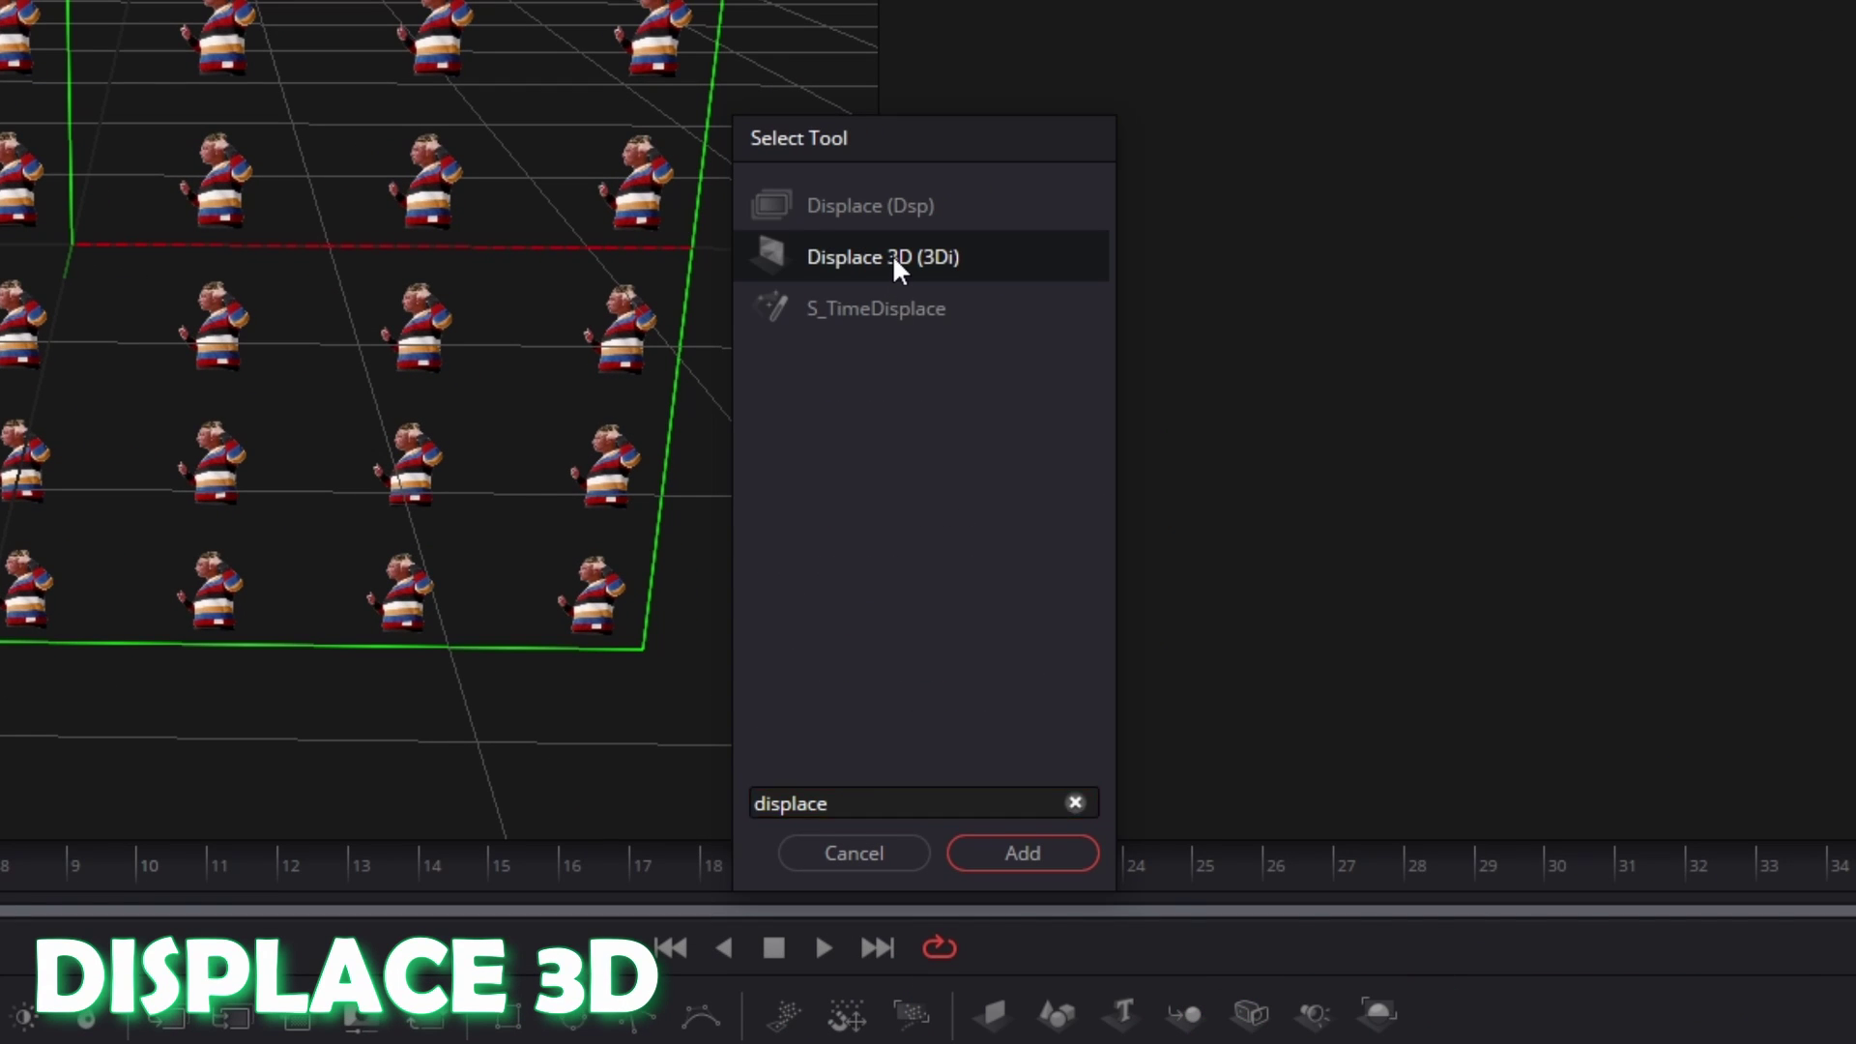
pyautogui.click(892, 253)
pyautogui.click(978, 841)
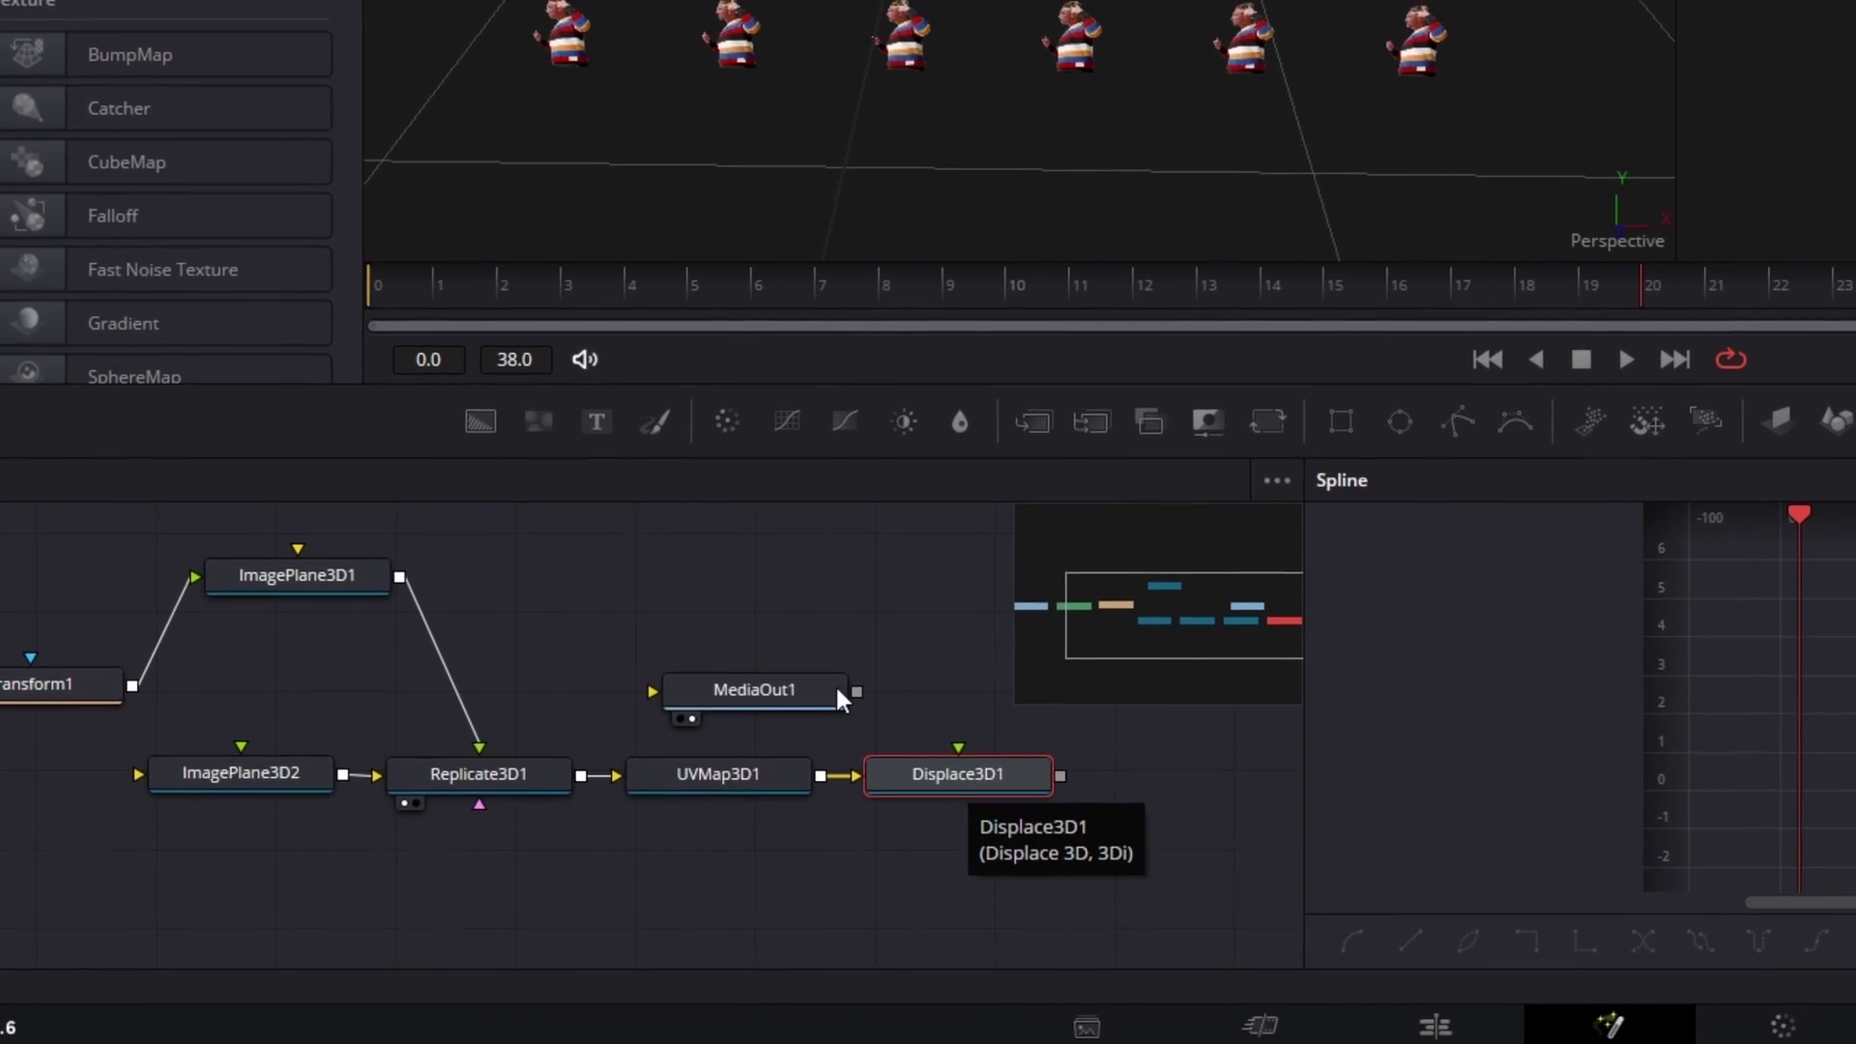
pyautogui.moveTo(563, 454); pyautogui.dragTo(981, 628)
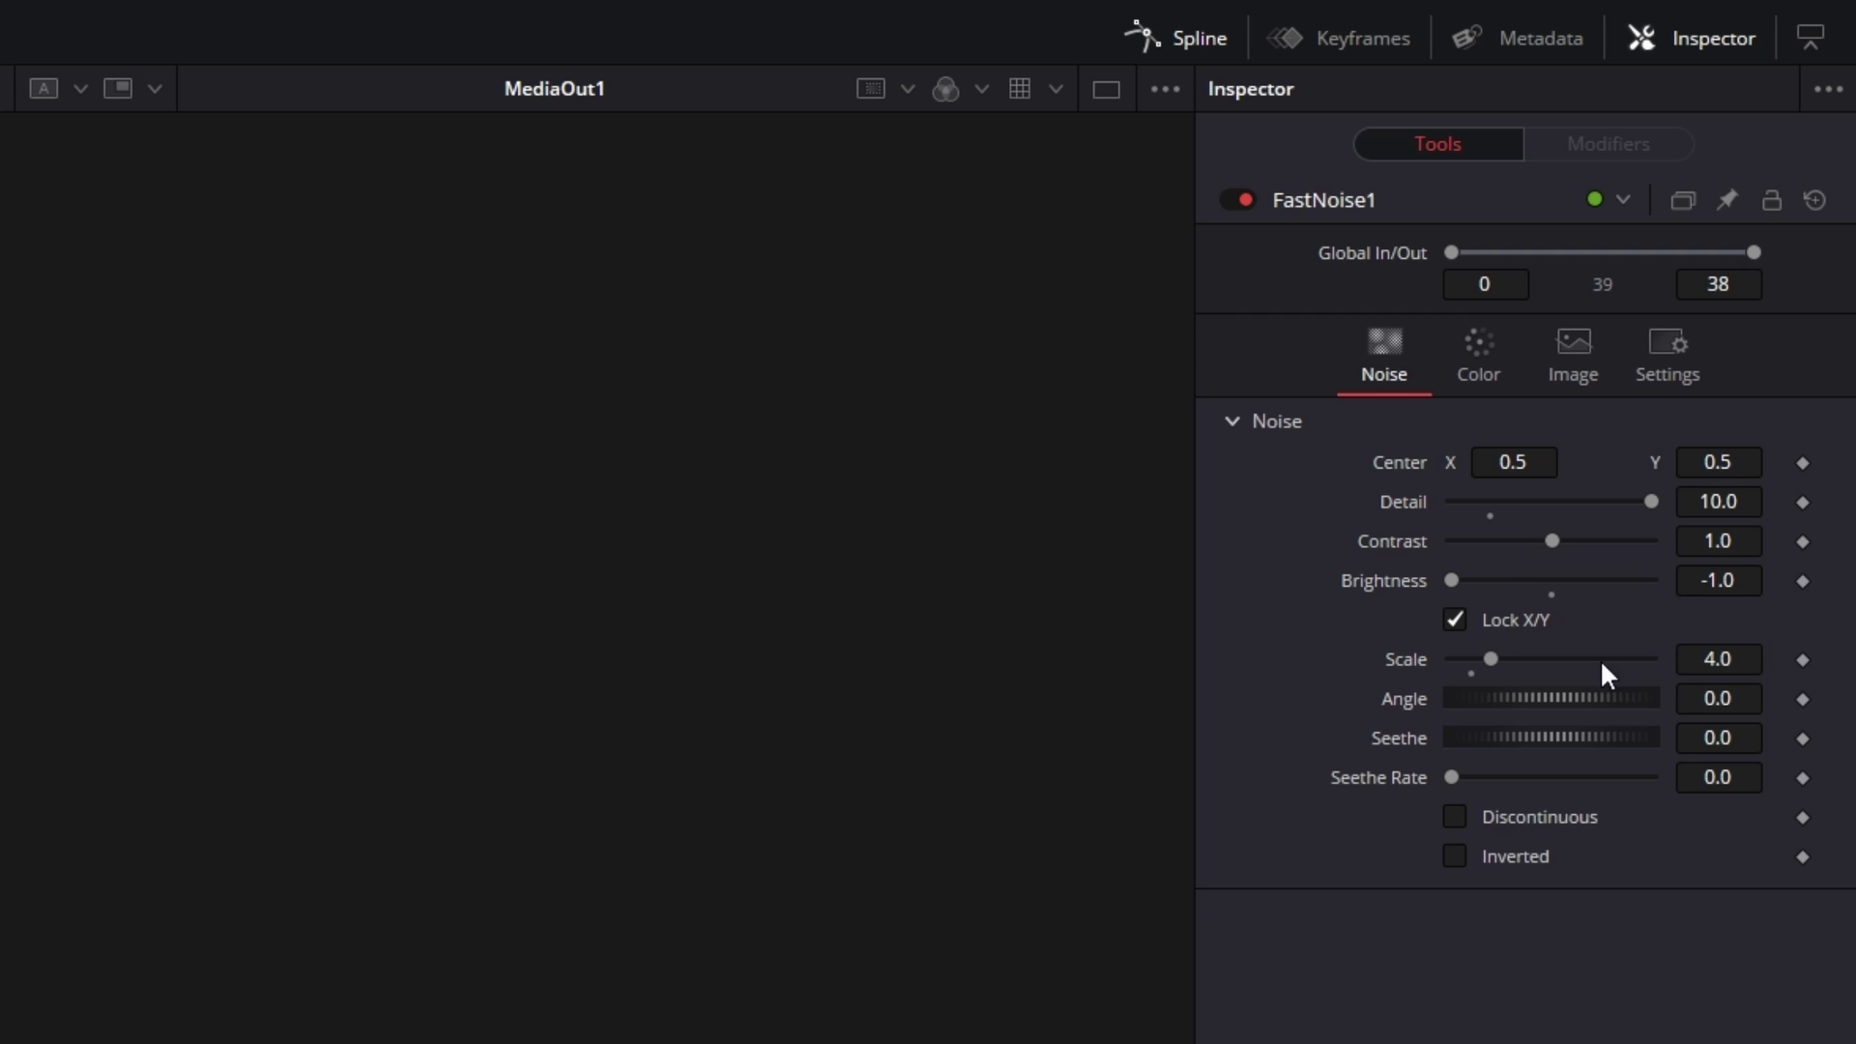
# - Make FastNoise1's second colour fully transparent and feed FastNoise1 into a new Merge1 node
pyautogui.click(1482, 375)
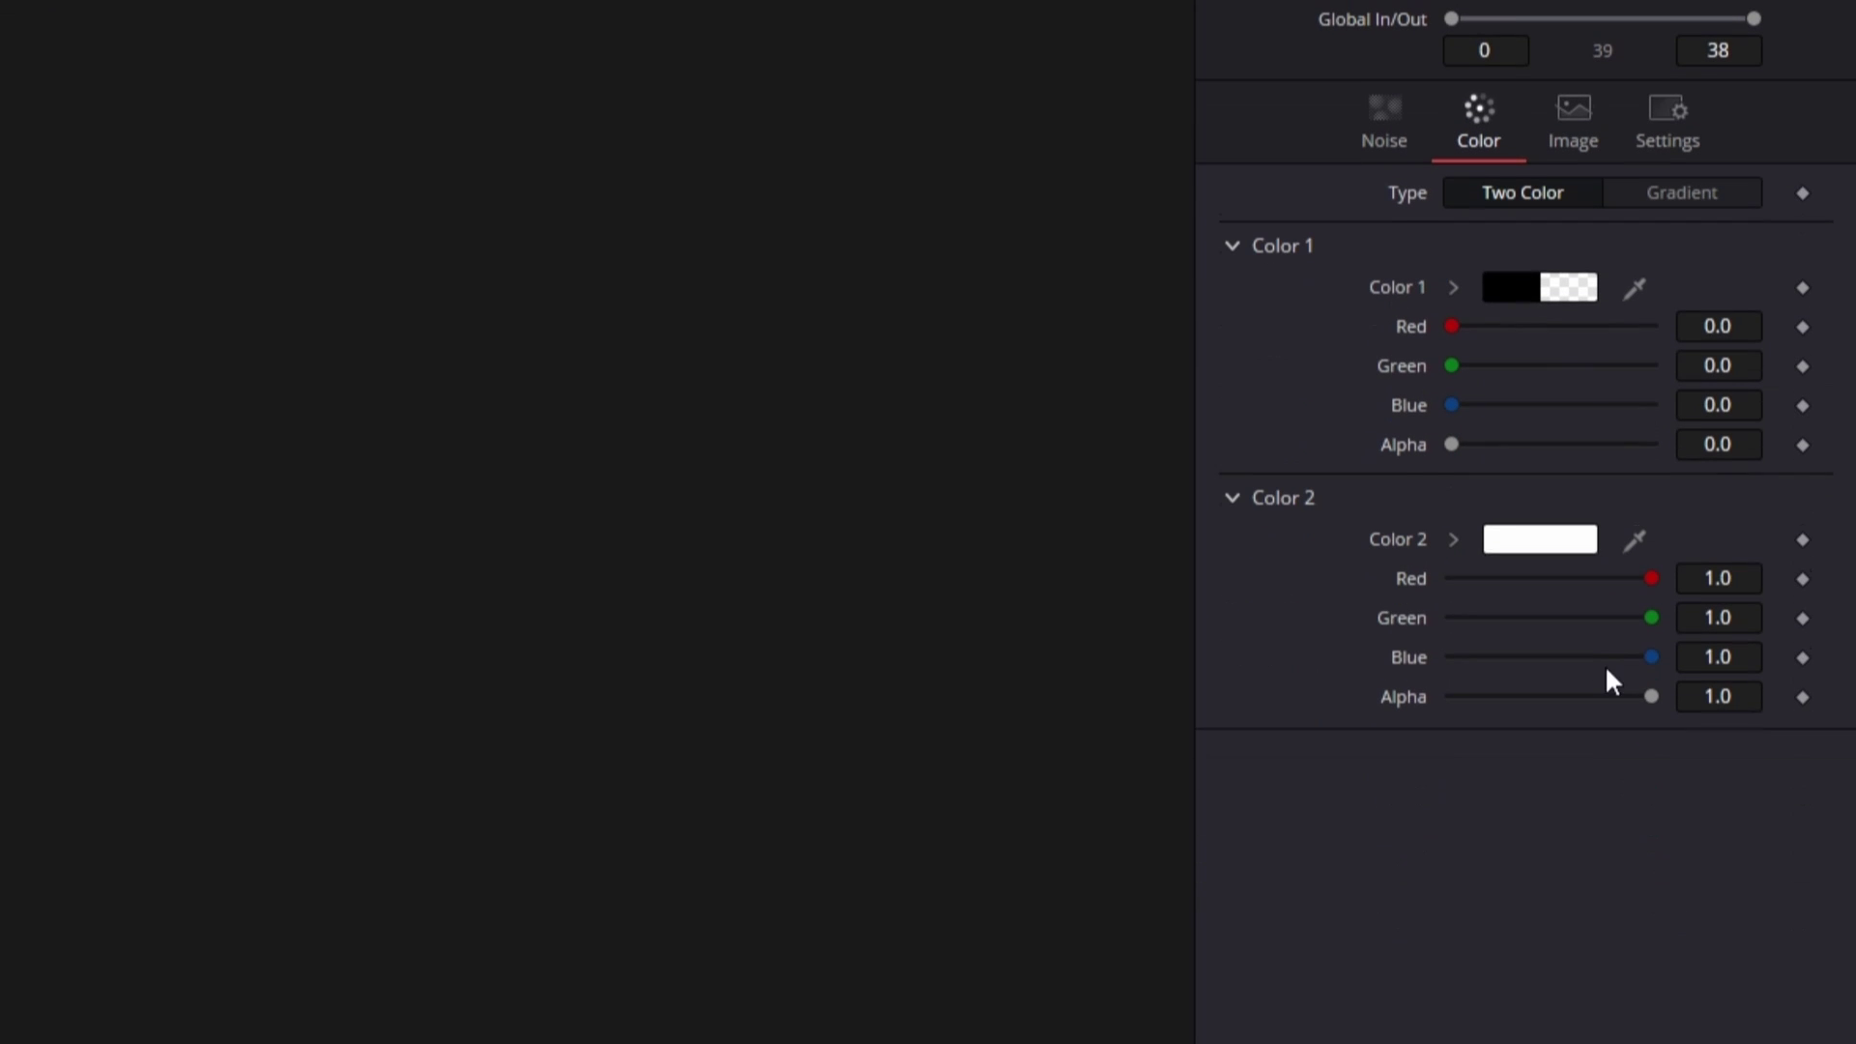
pyautogui.moveTo(1651, 687); pyautogui.dragTo(1450, 687)
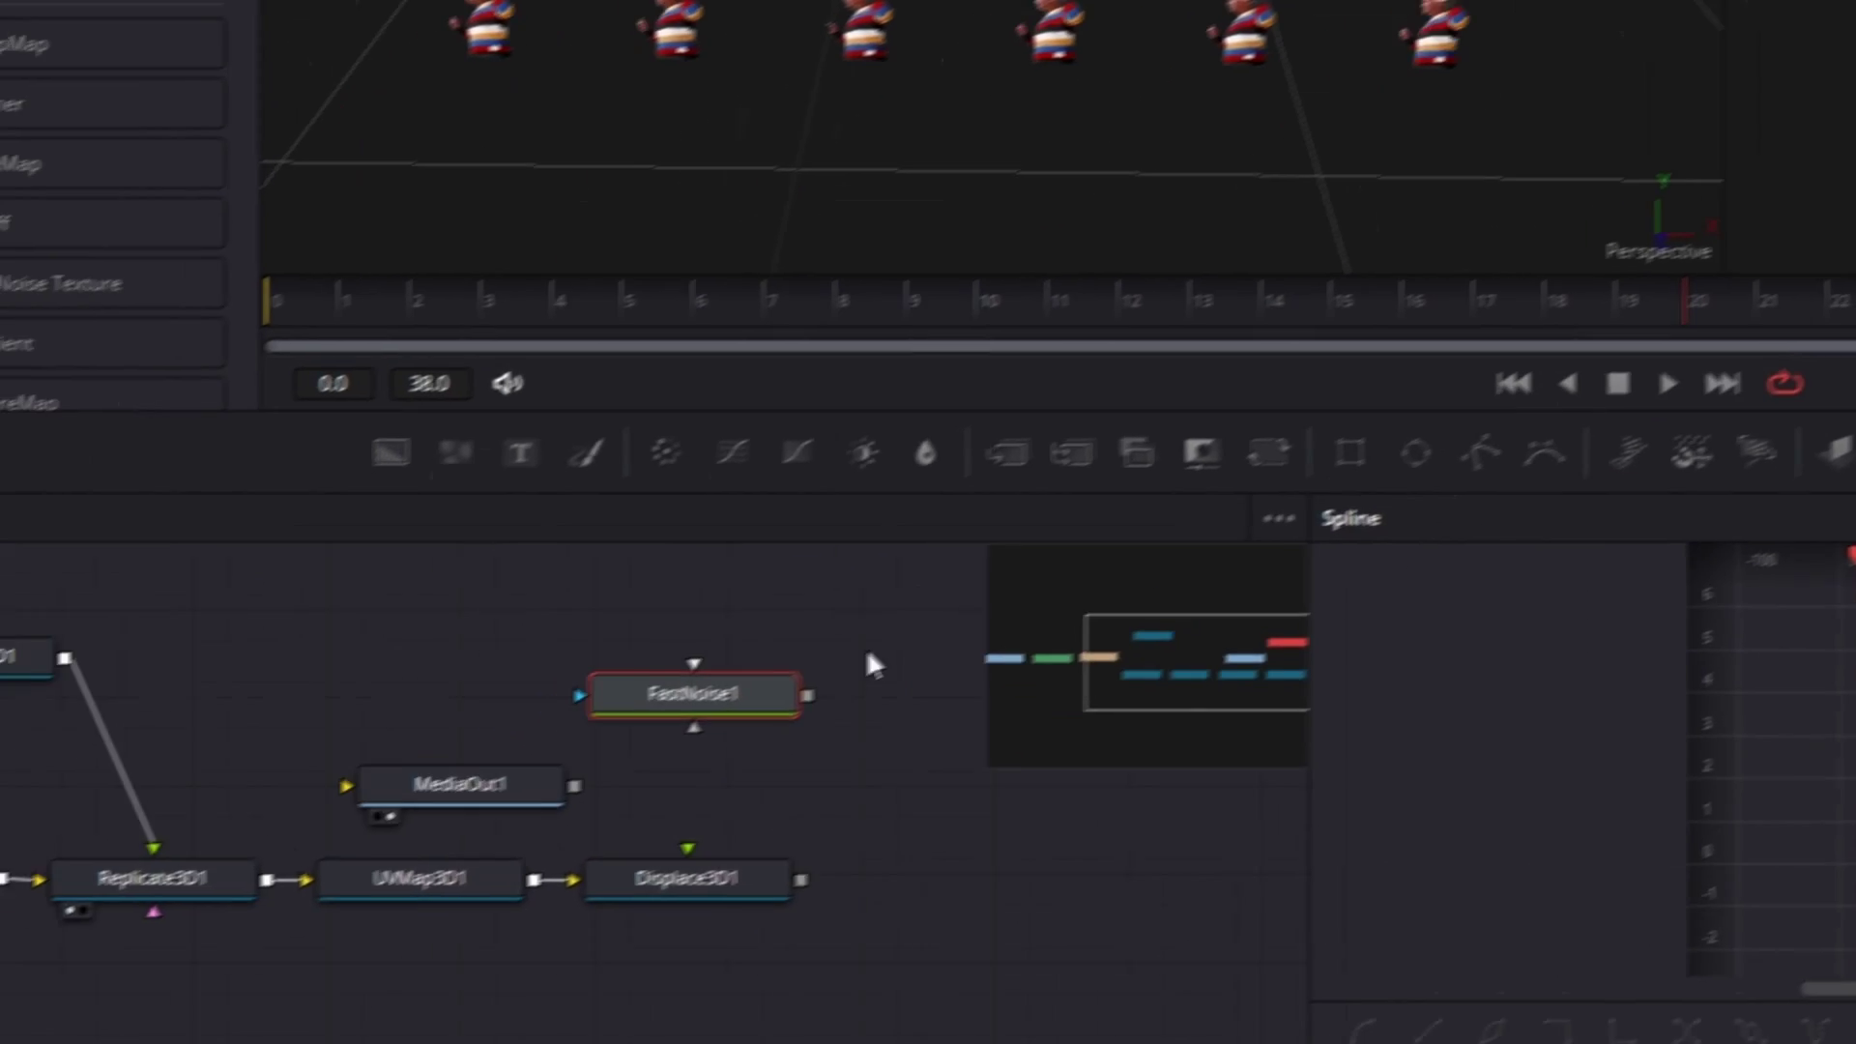
pyautogui.moveTo(986, 614); pyautogui.dragTo(812, 734)
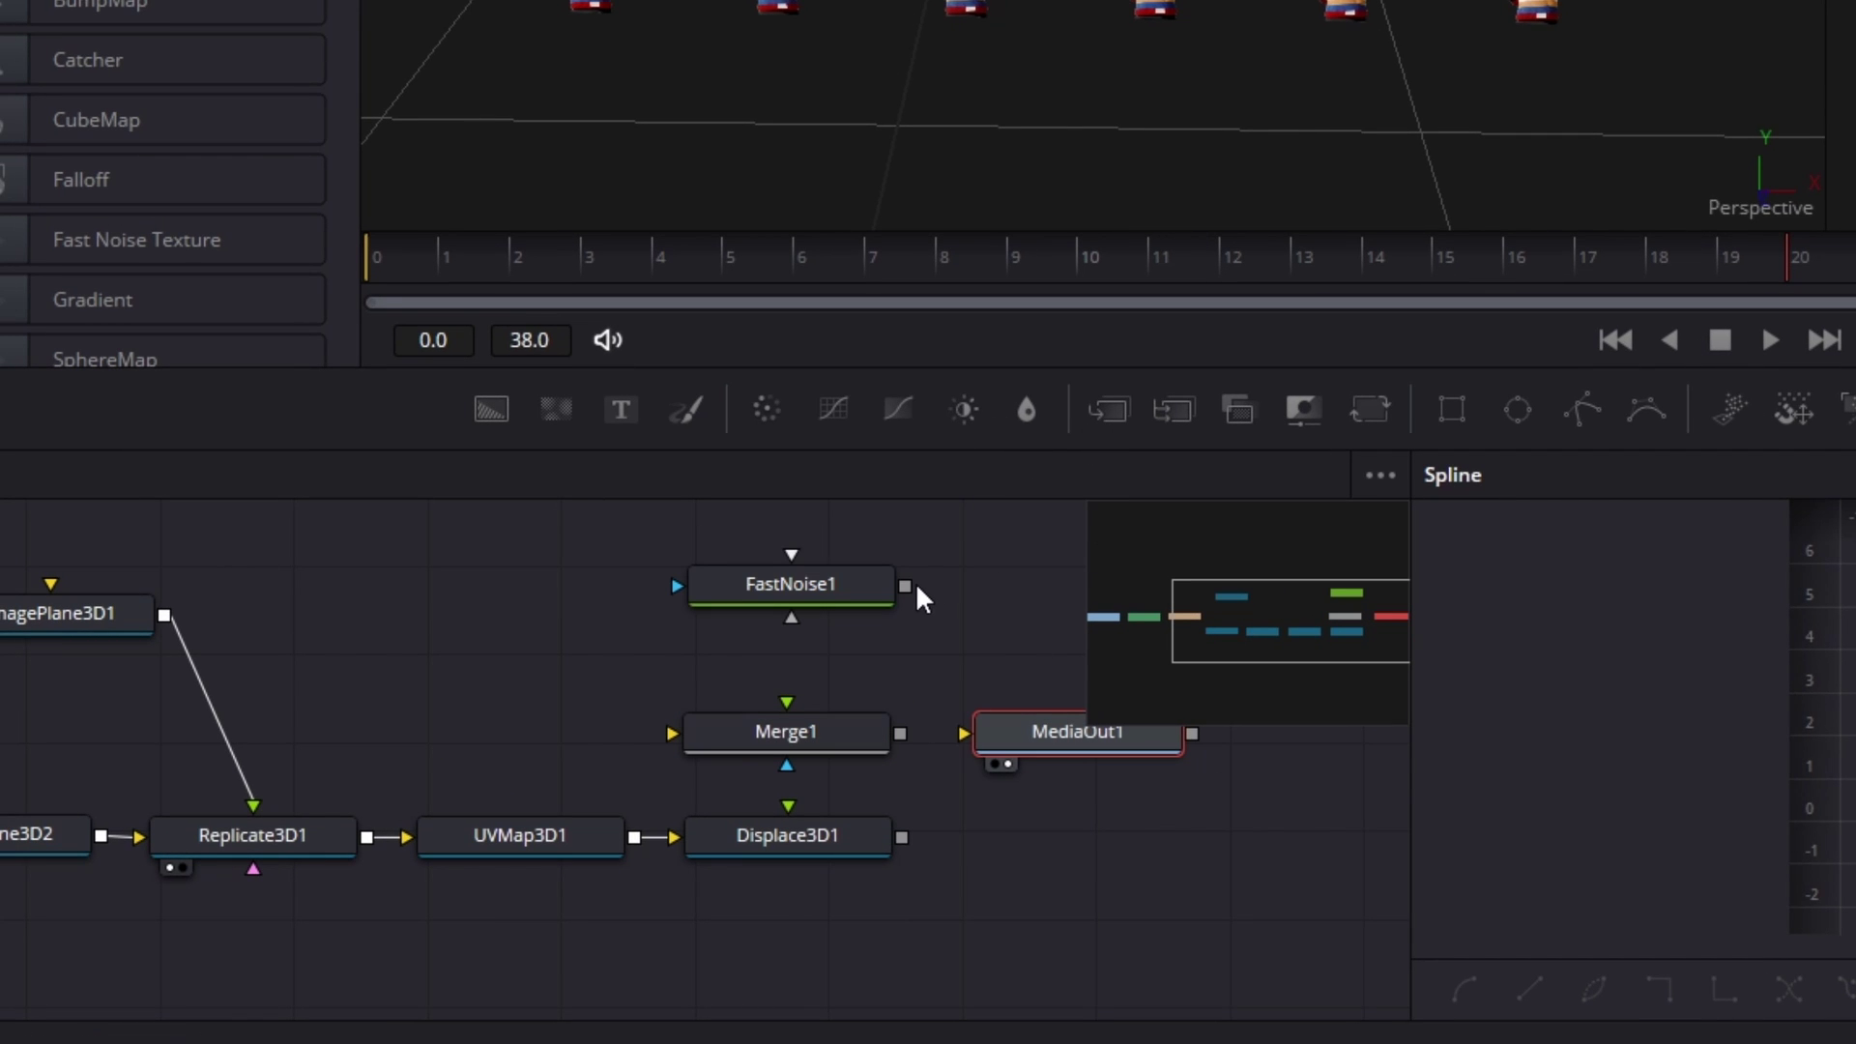
pyautogui.moveTo(906, 587); pyautogui.dragTo(667, 737)
# - Move MediaOut1 further right and add a Background1 node wired into Merge1
pyautogui.scroll(-2, 402, 696)
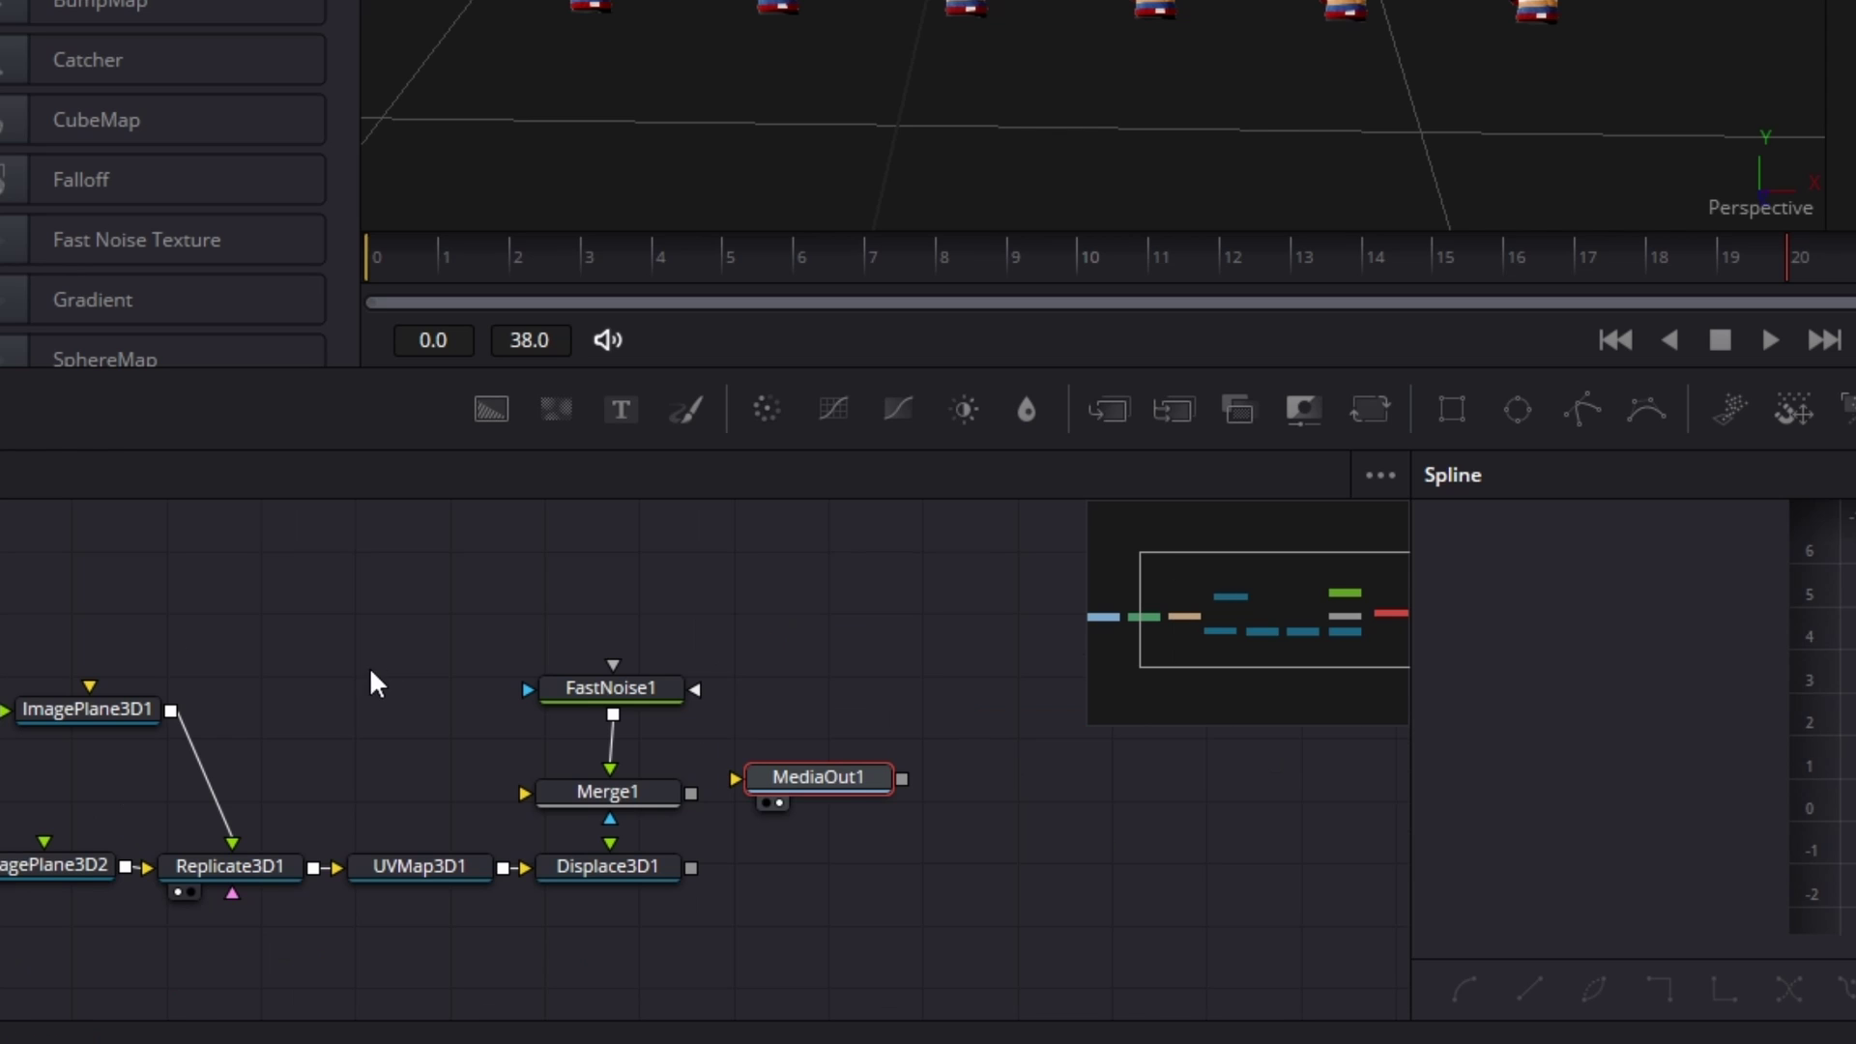
pyautogui.moveTo(875, 798); pyautogui.dragTo(1195, 824)
pyautogui.moveTo(495, 437); pyautogui.dragTo(540, 802)
pyautogui.scroll(2, 709, 814)
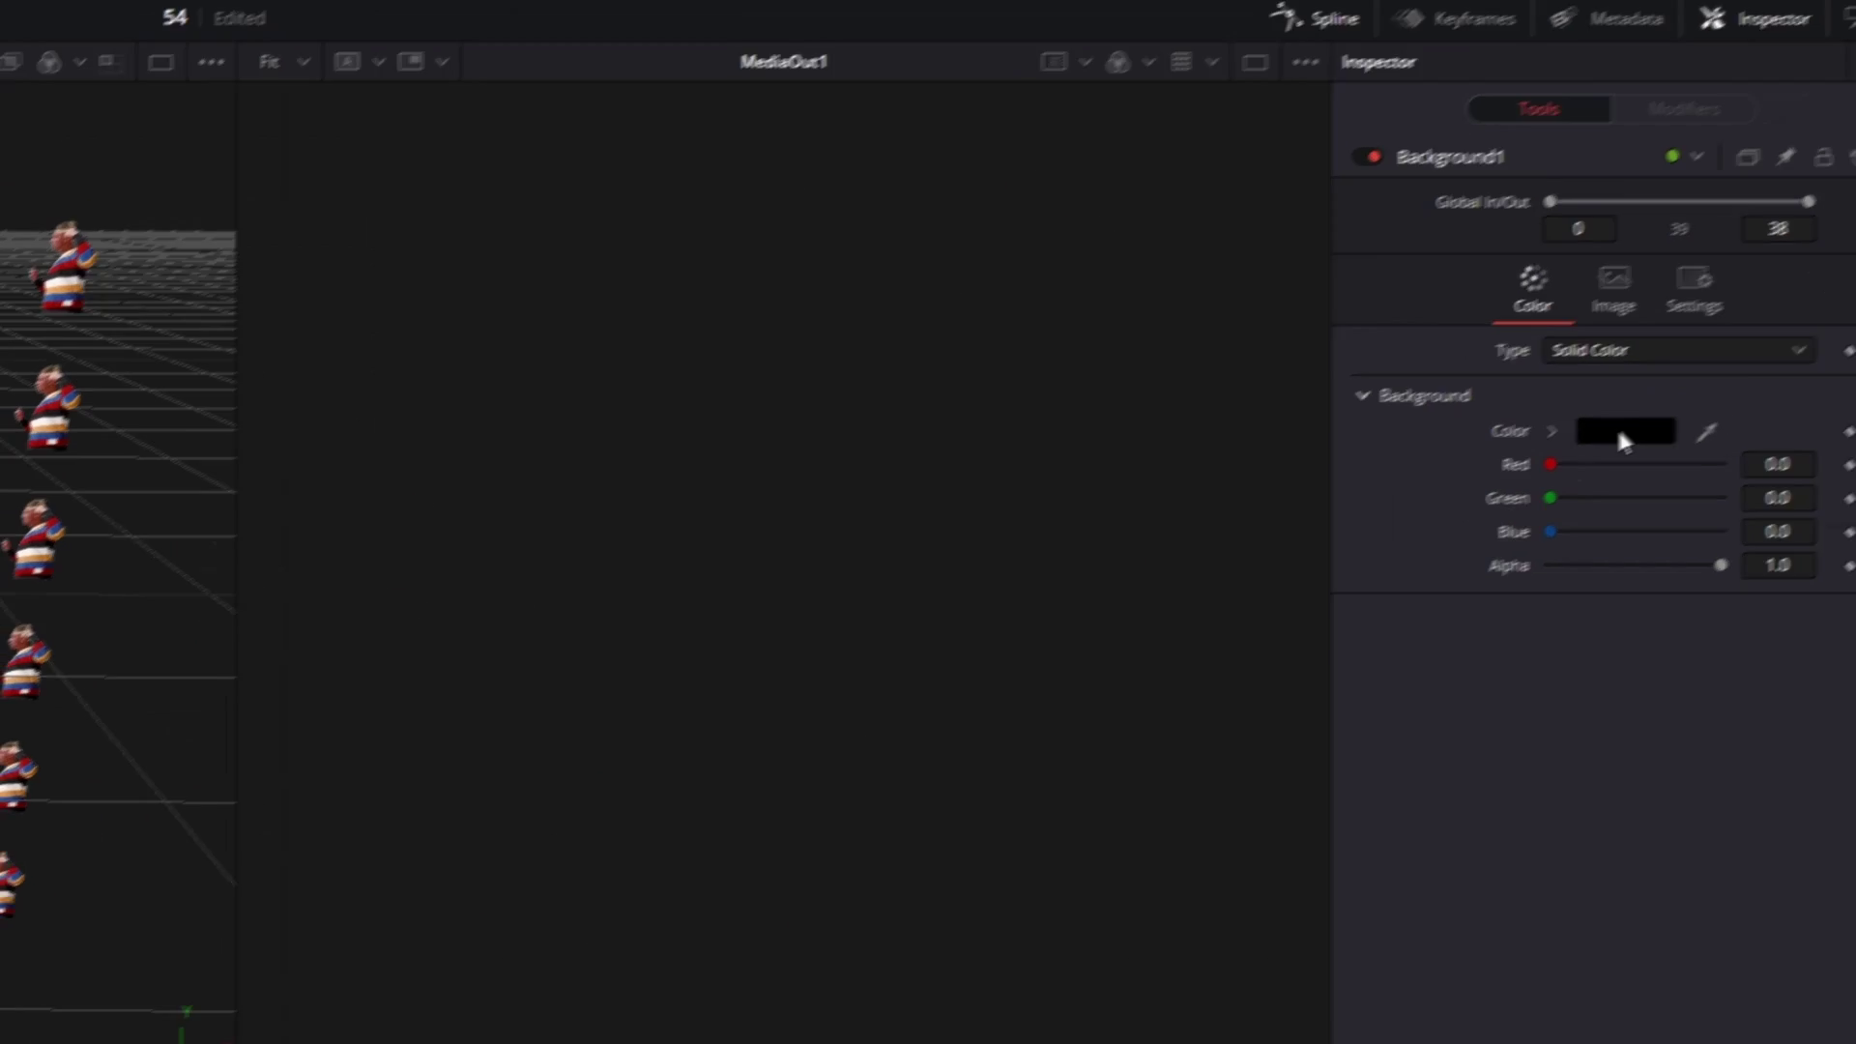
# - Recolour Background1 to grey value 145 (#919191)
pyautogui.click(1605, 437)
pyautogui.moveTo(1272, 461); pyautogui.dragTo(1292, 395)
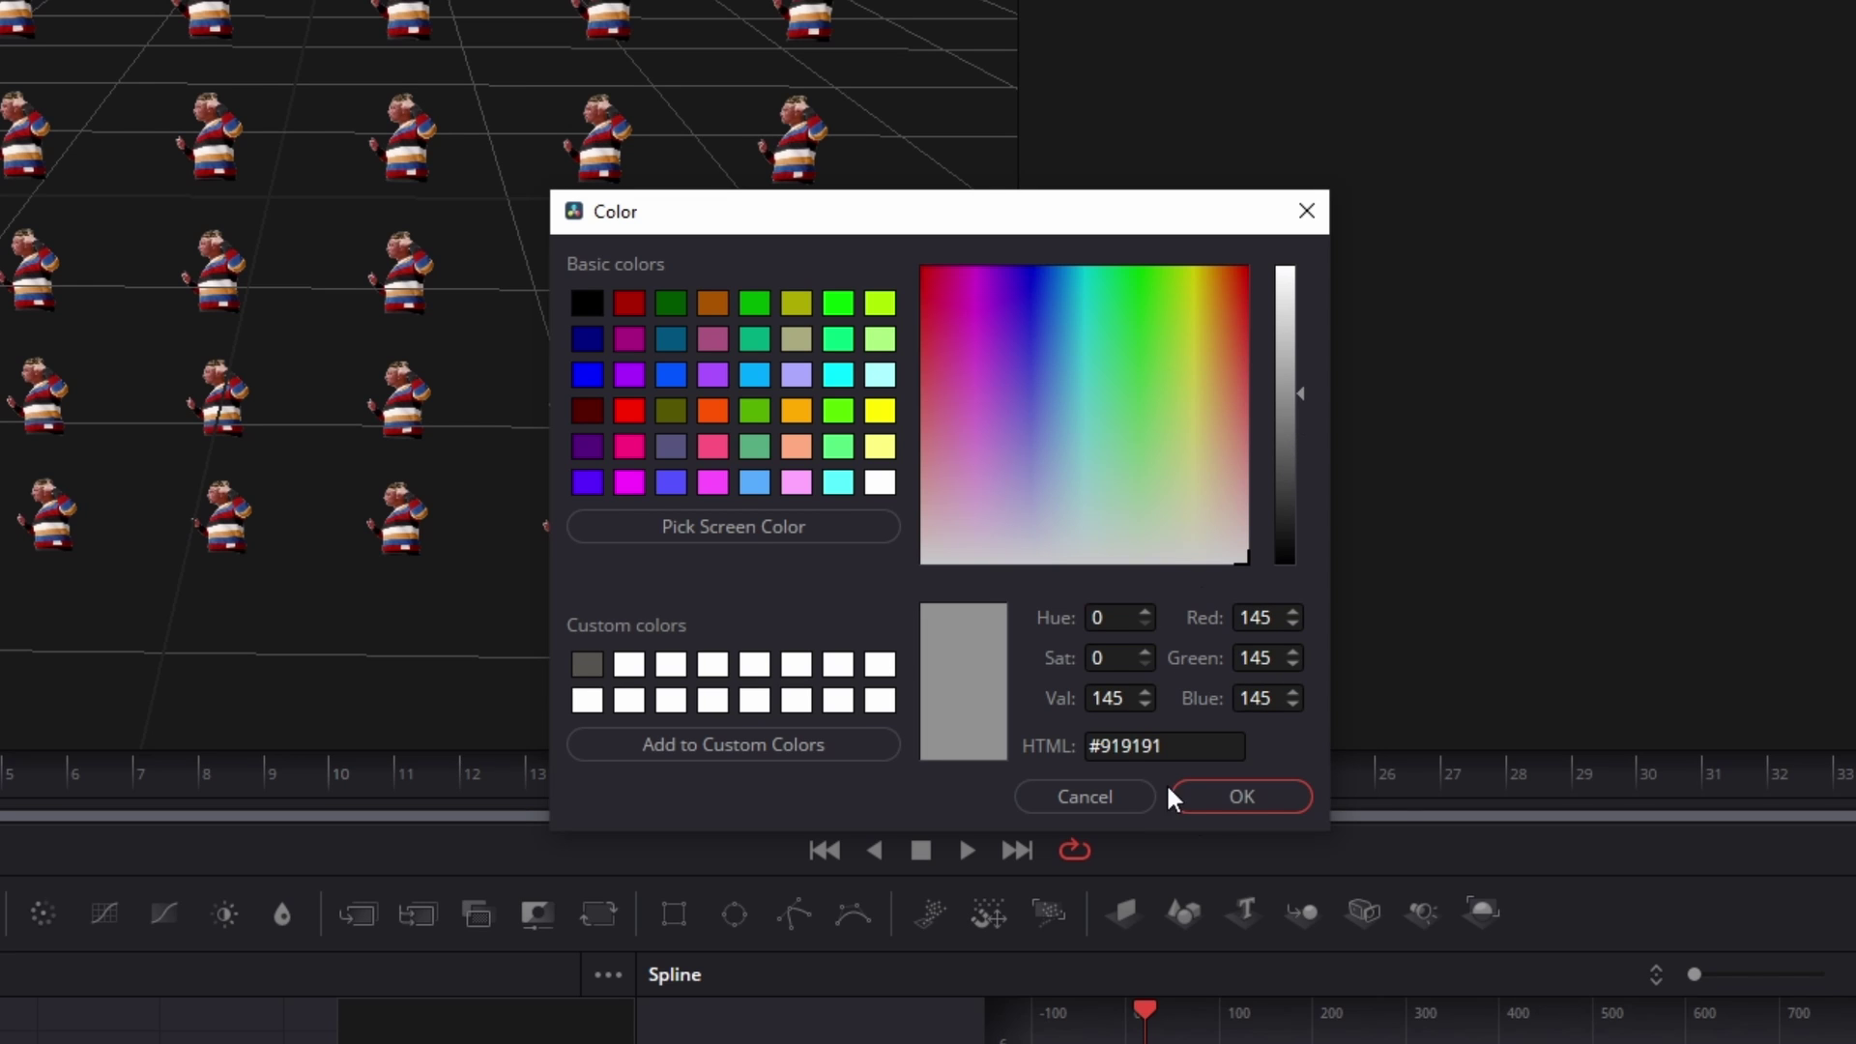
pyautogui.click(1241, 796)
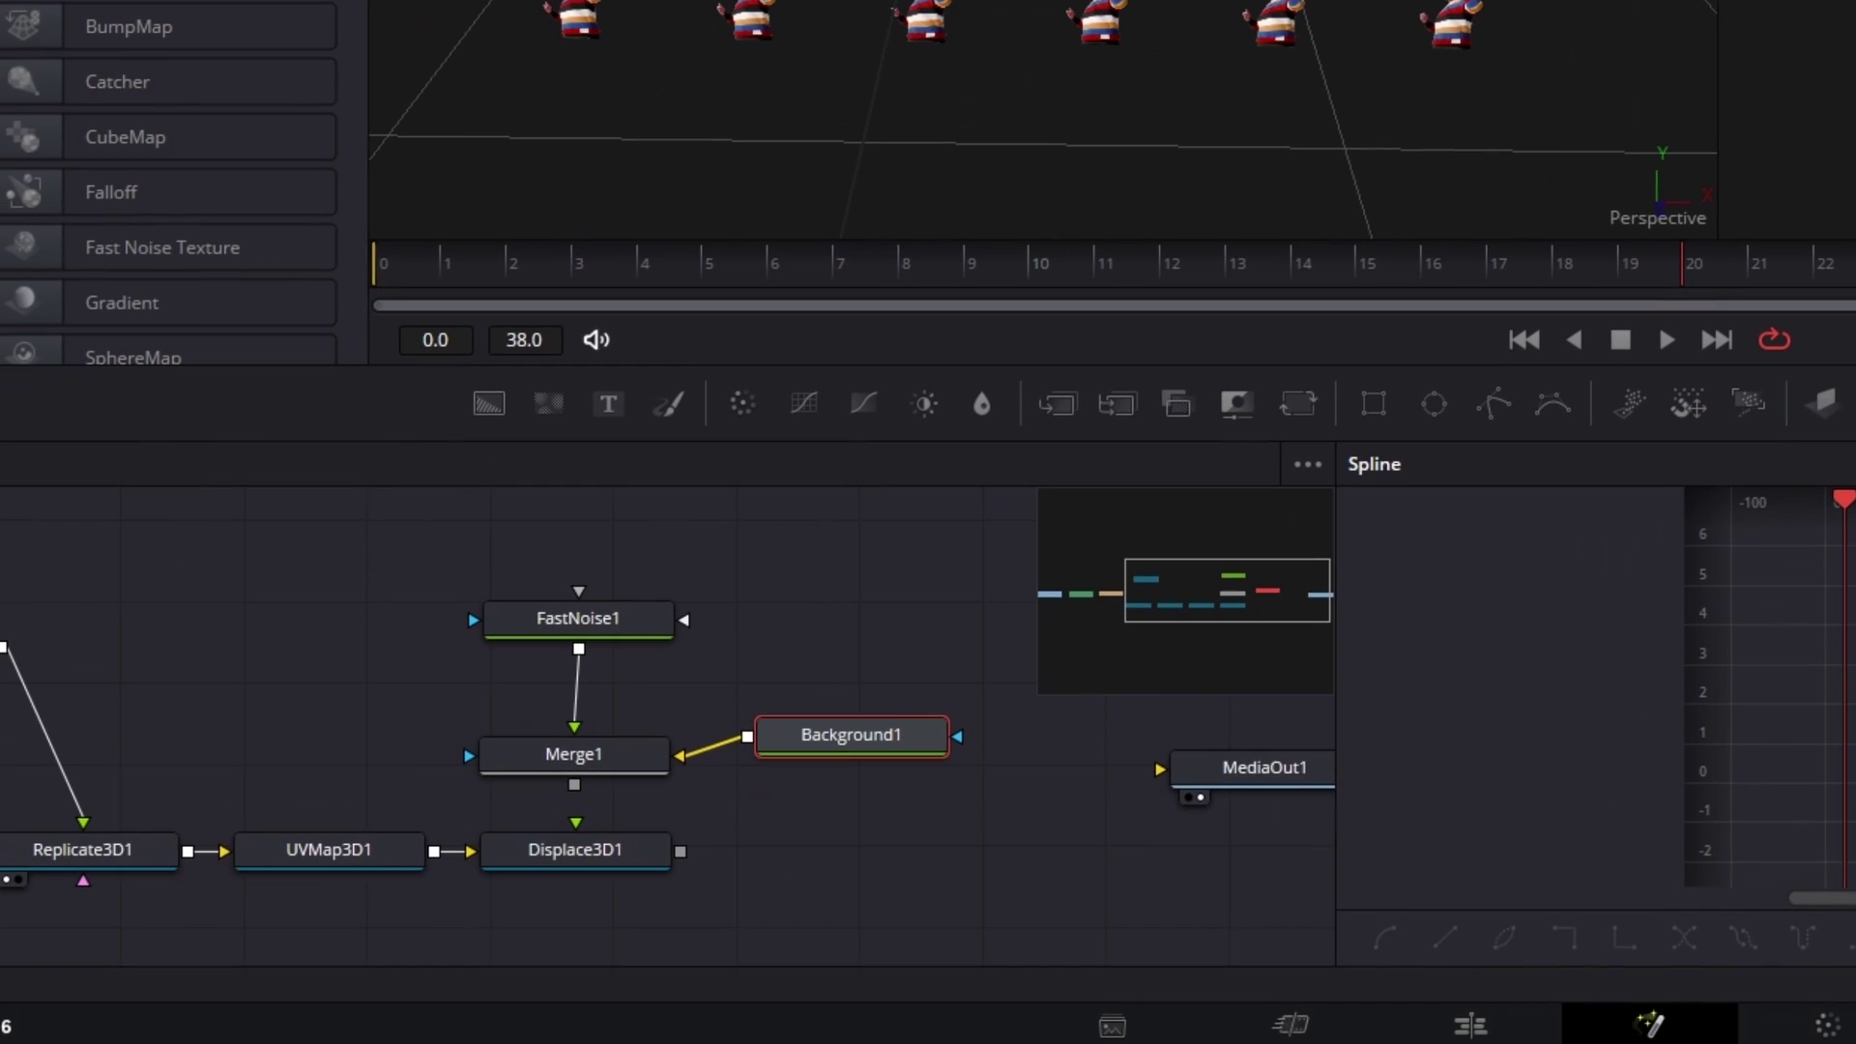
# - Add a Rectangle1 node above FastNoise1 and connect it as FastNoise1's mask
pyautogui.scroll(2, 682, 730)
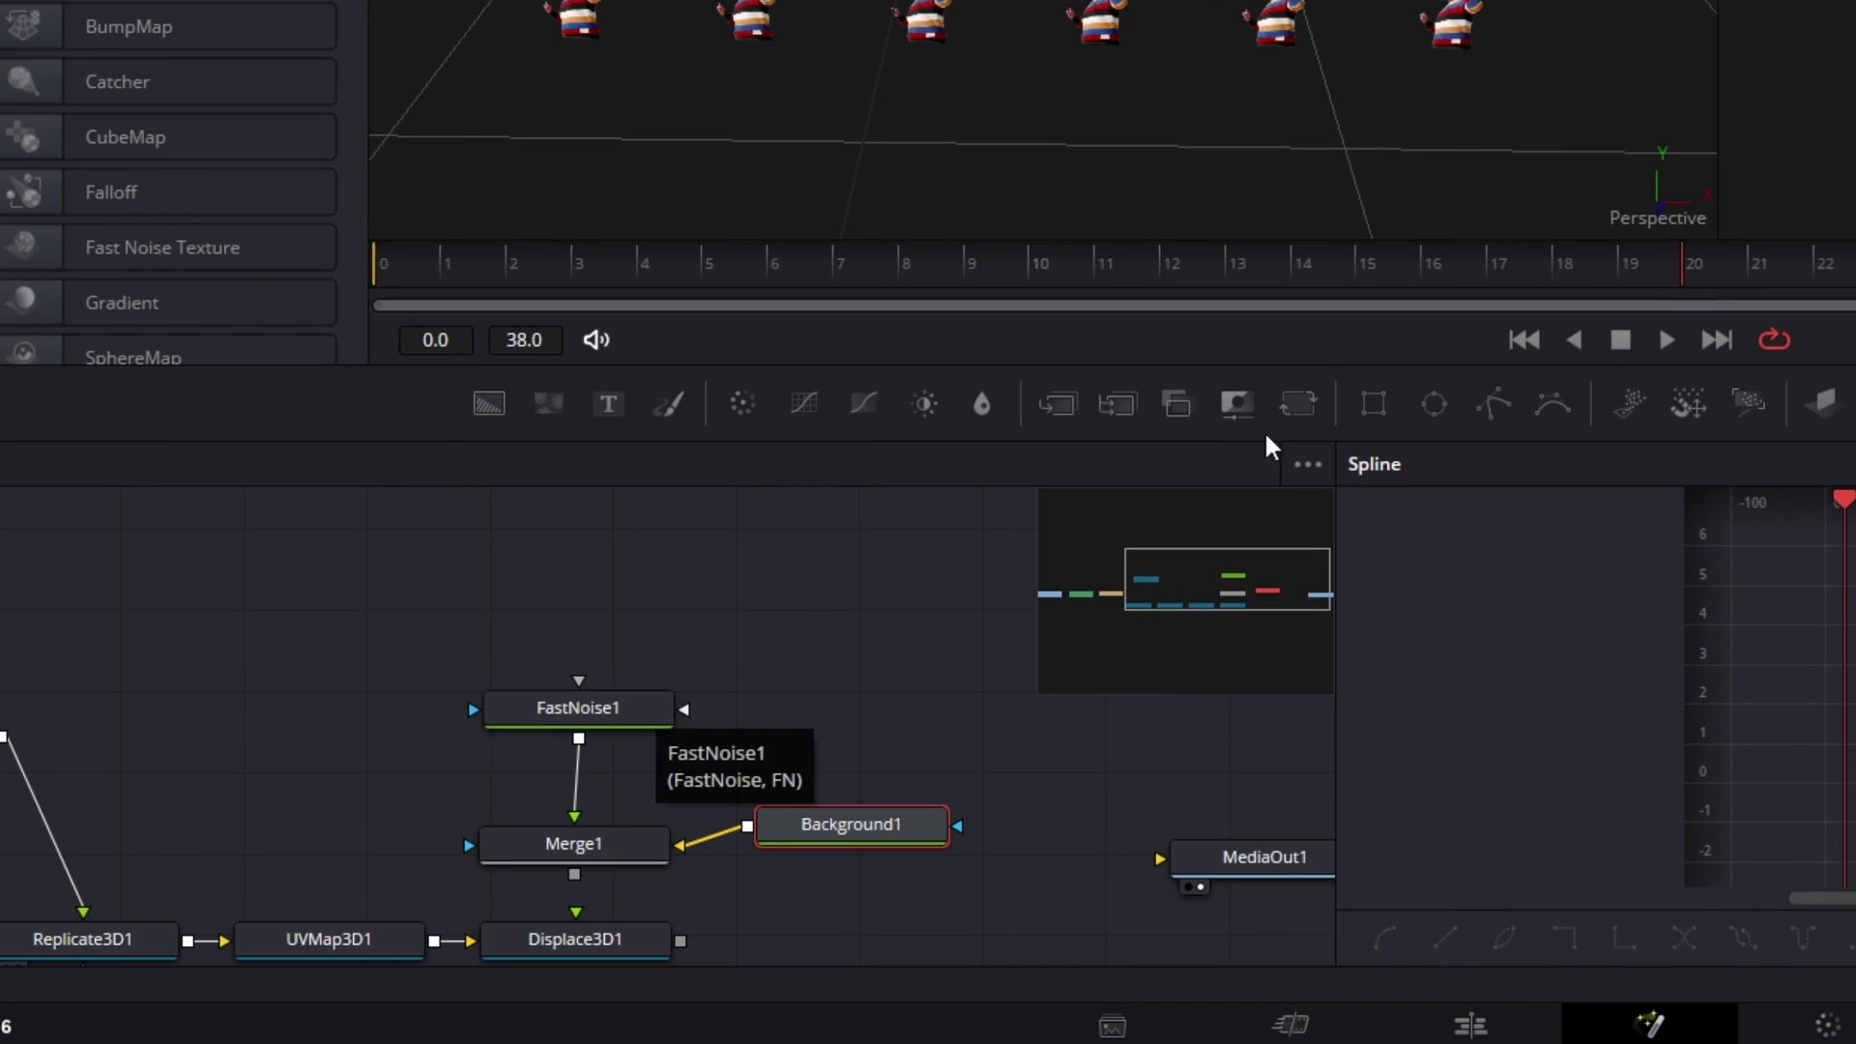
pyautogui.moveTo(1373, 404); pyautogui.dragTo(1064, 471)
pyautogui.moveTo(1382, 416); pyautogui.dragTo(600, 607)
pyautogui.moveTo(736, 655); pyautogui.dragTo(659, 758)
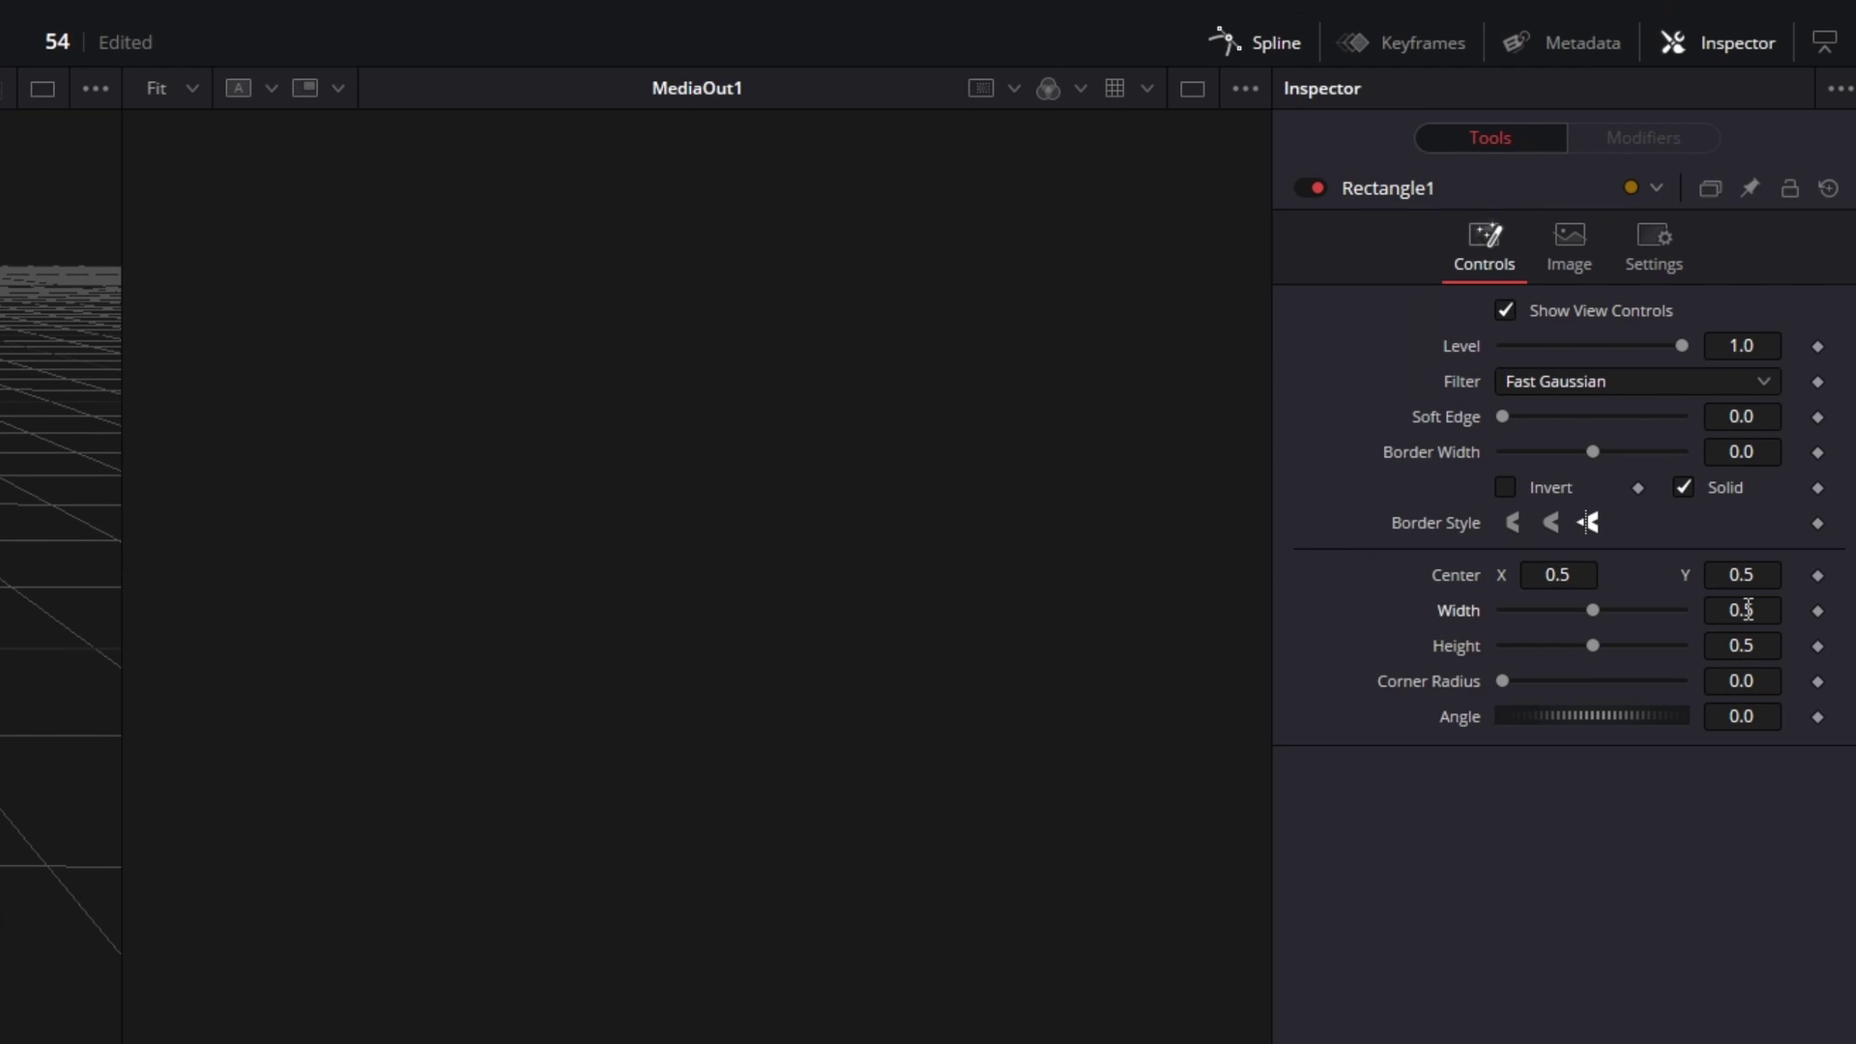
# - Set Rectangle1's Width and Height to 1 in the Inspector
pyautogui.click(1749, 609)
pyautogui.write('1')
pyautogui.click(1749, 645)
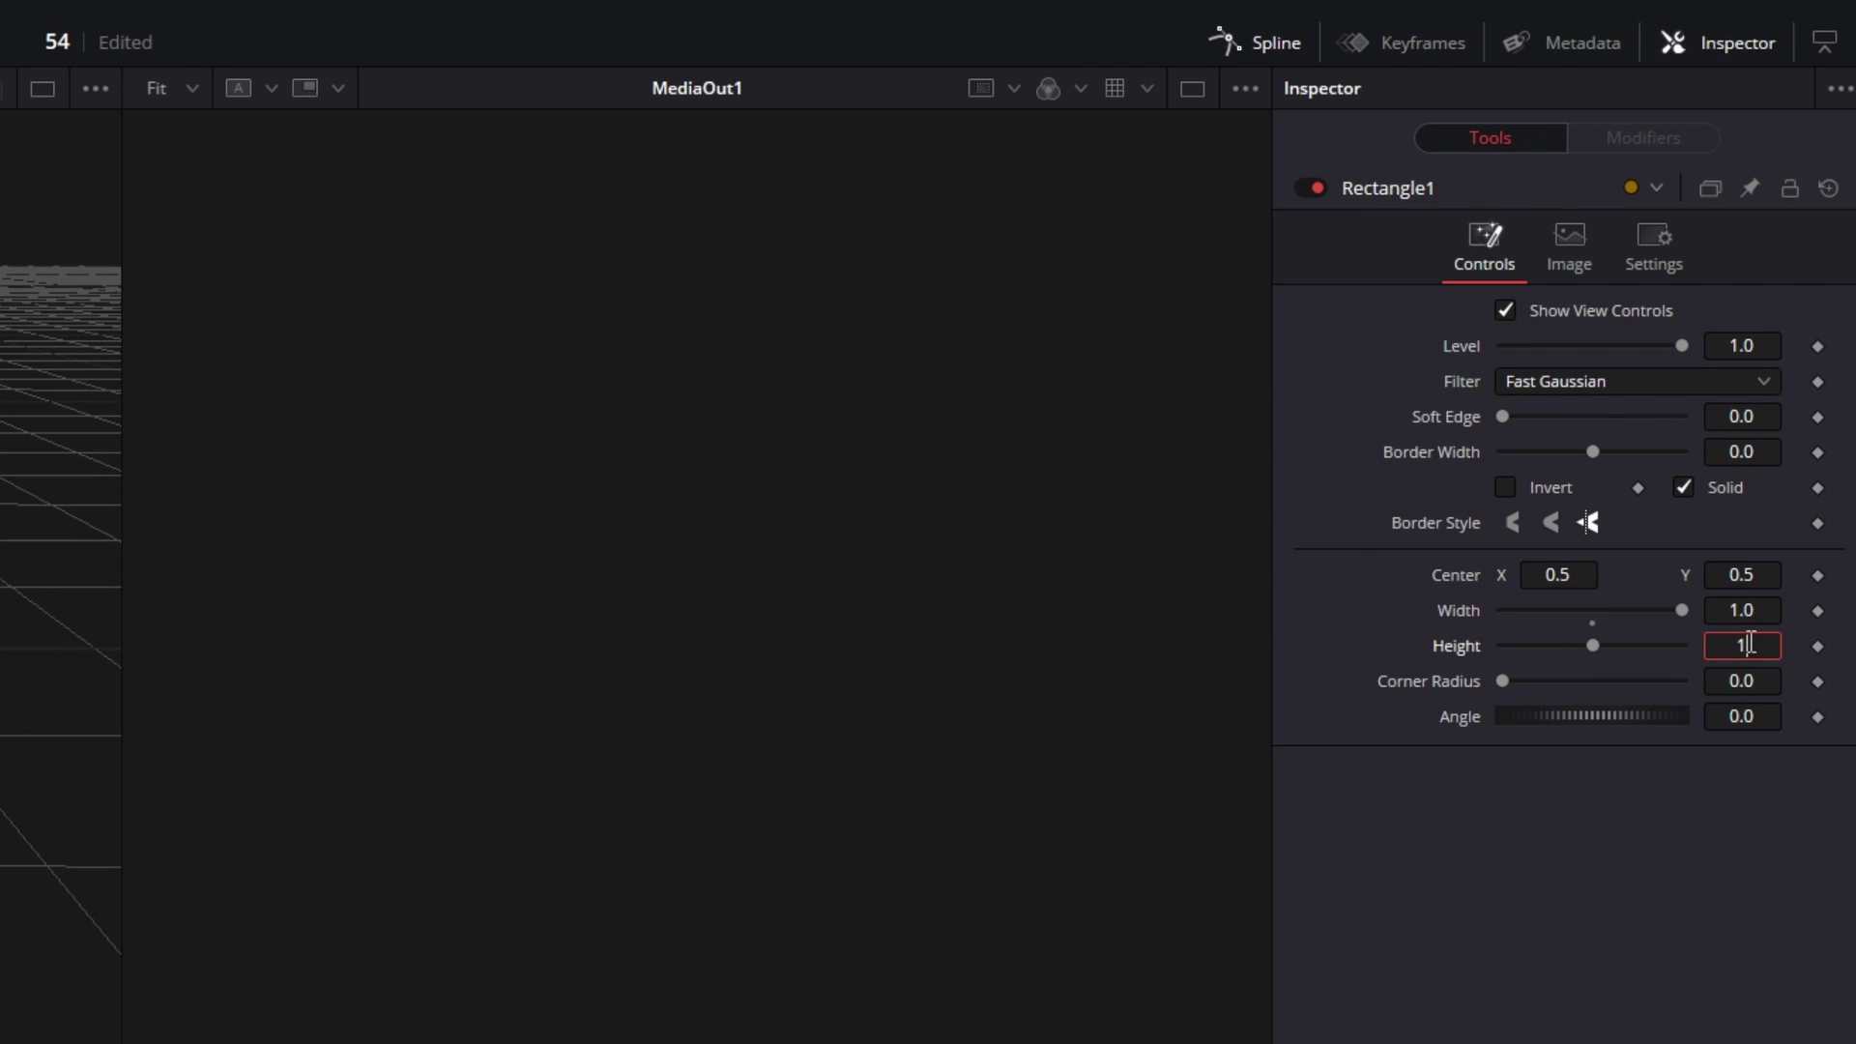
pyautogui.write('1')
pyautogui.press('Tab')
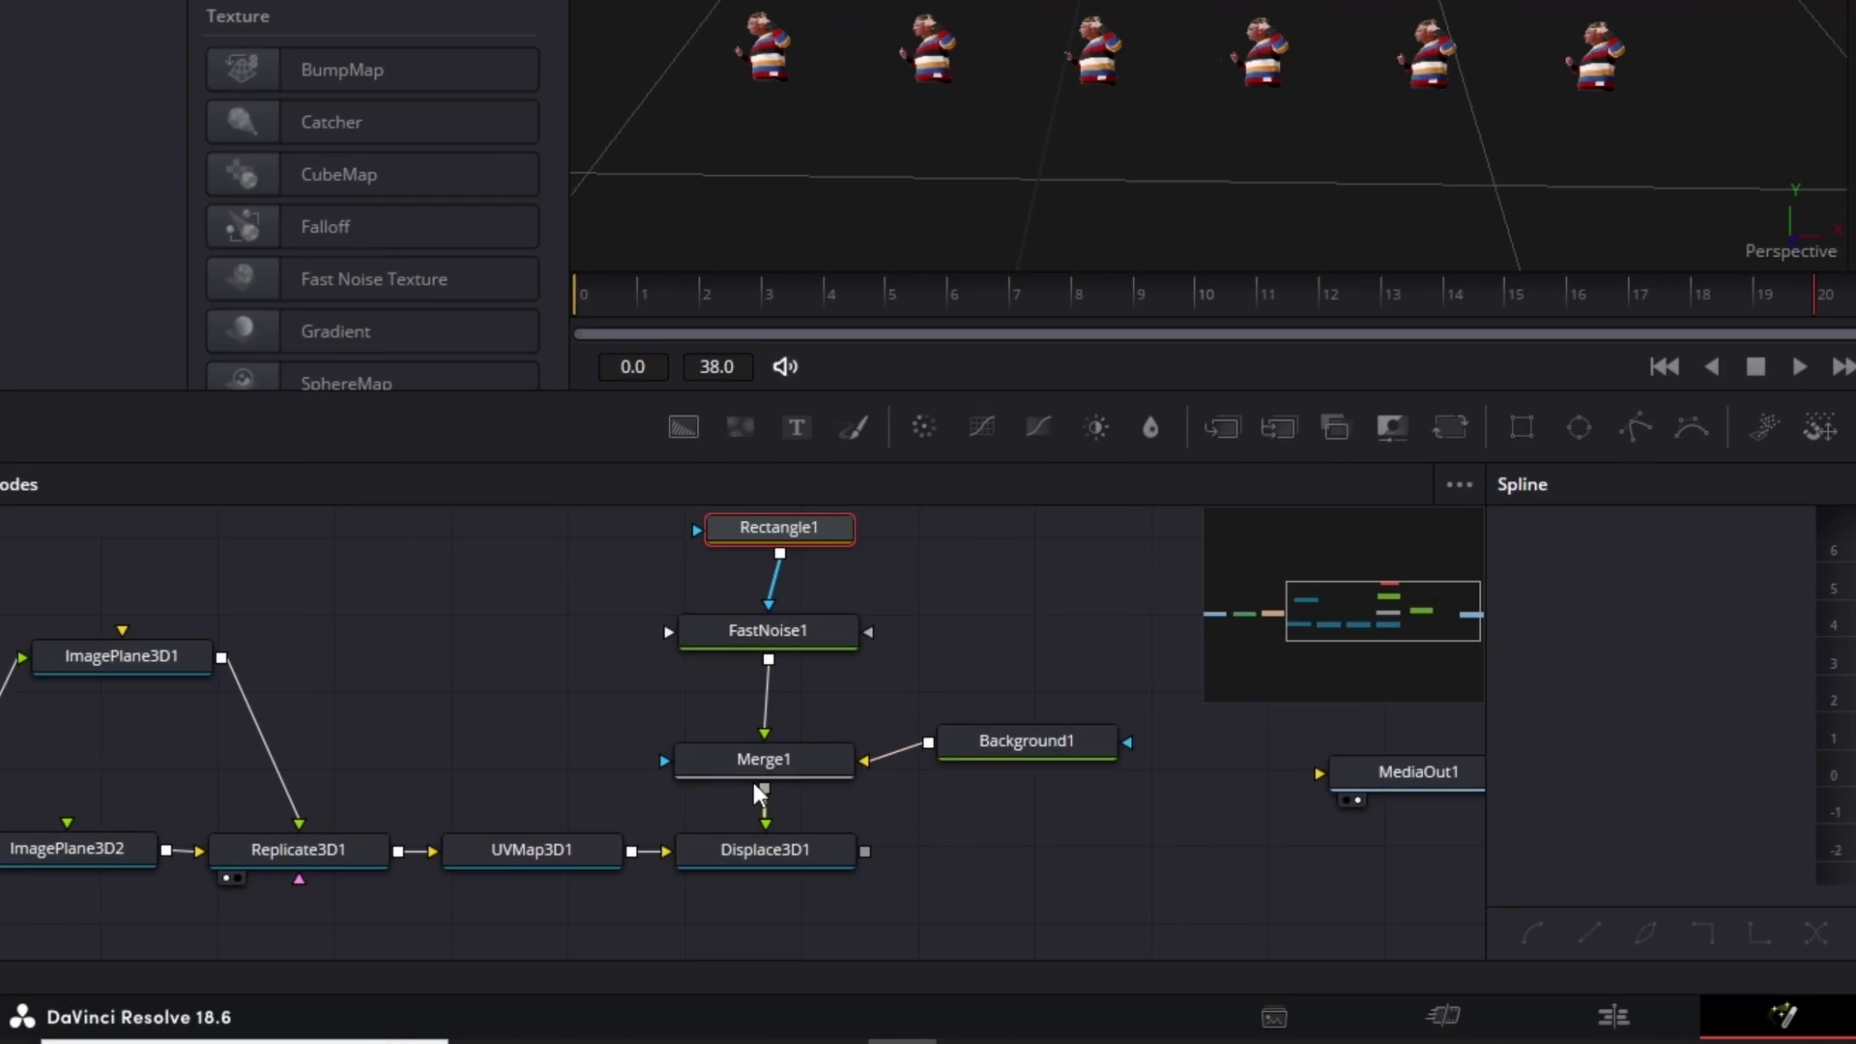
# - Connect Merge1's output into Displace3D1 and show Displace3D1 in the viewer
pyautogui.moveTo(765, 788); pyautogui.dragTo(770, 821)
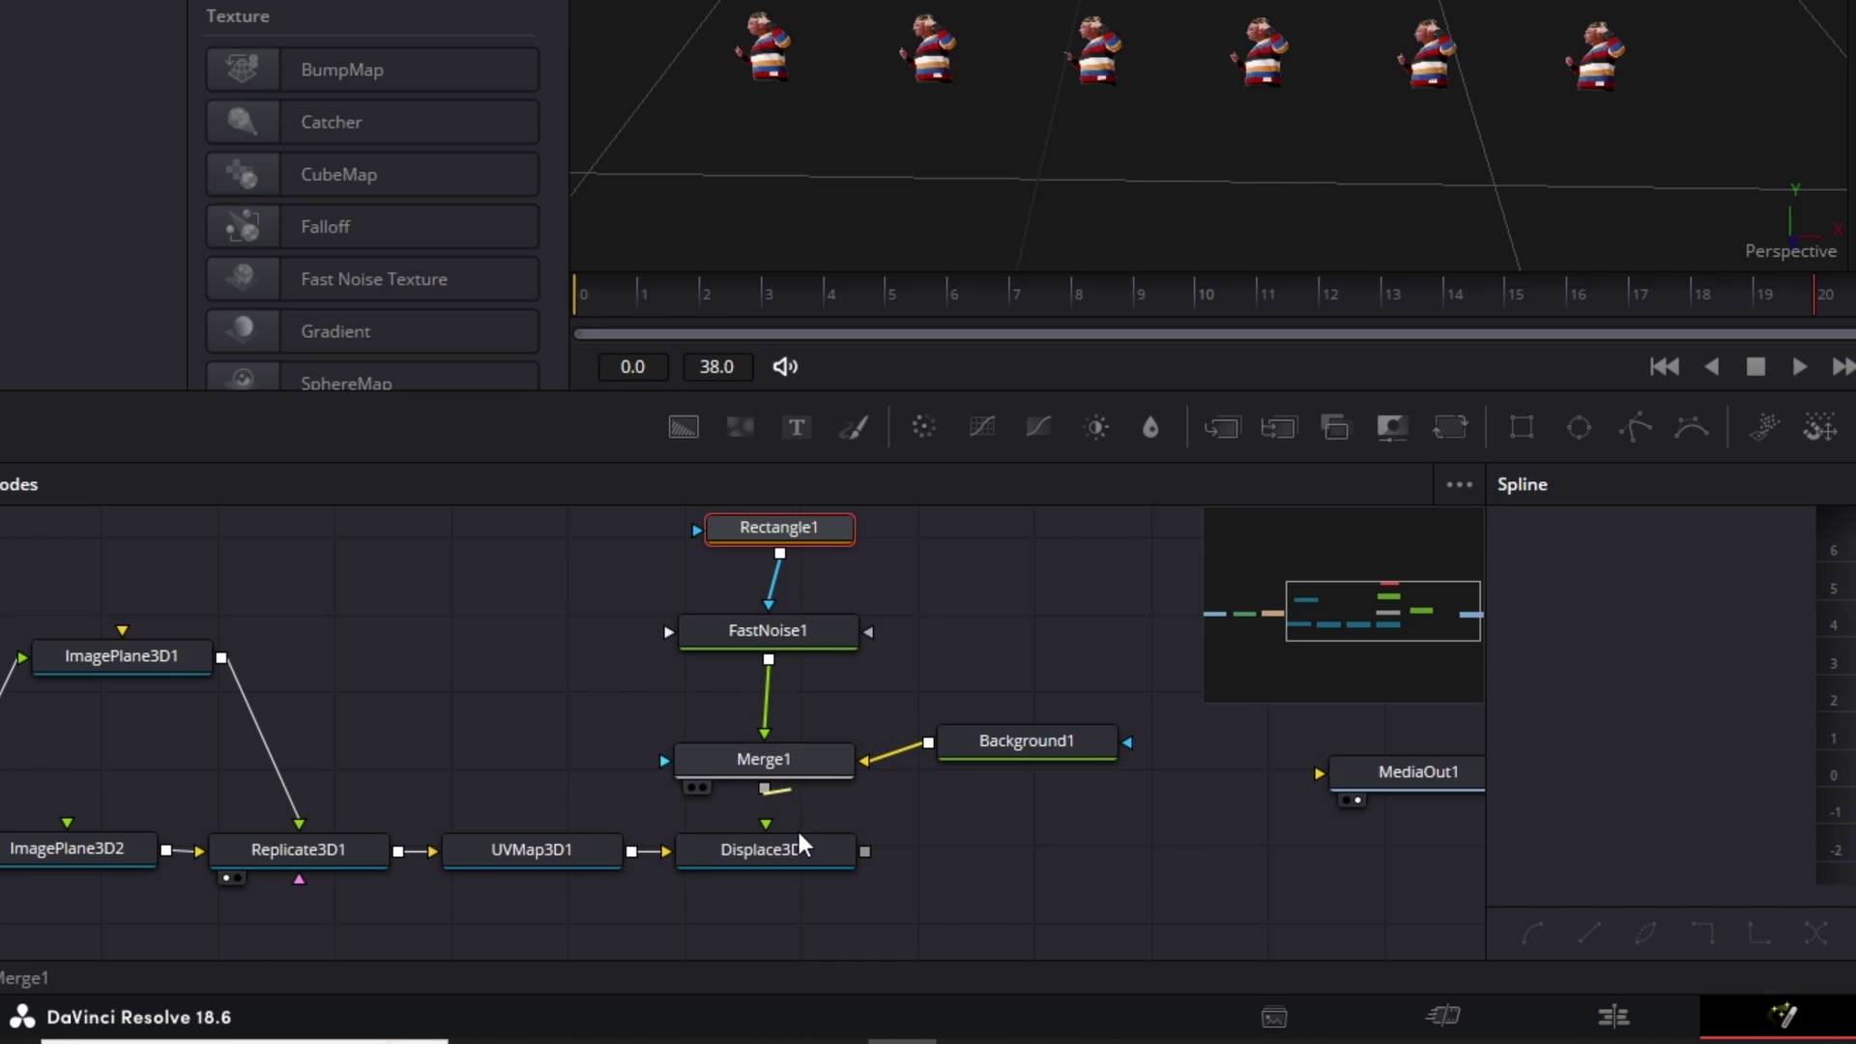
pyautogui.moveTo(768, 851)
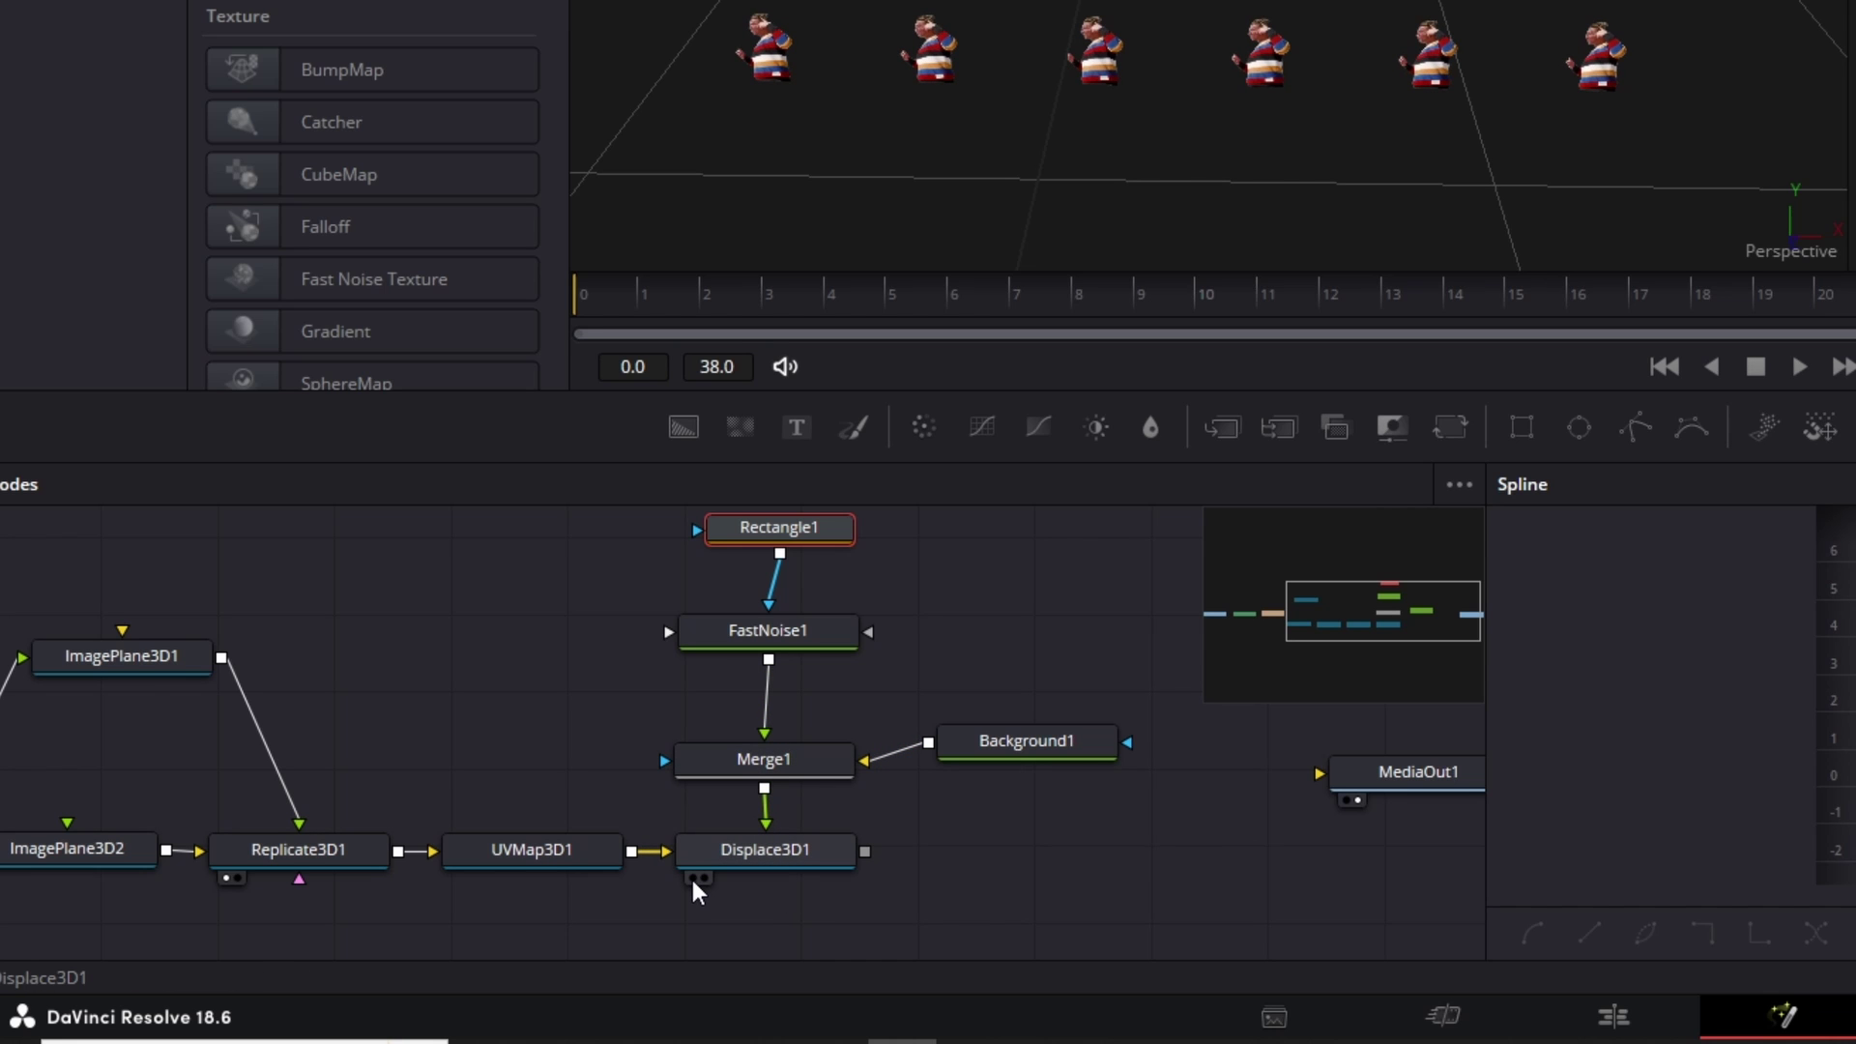
pyautogui.click(694, 878)
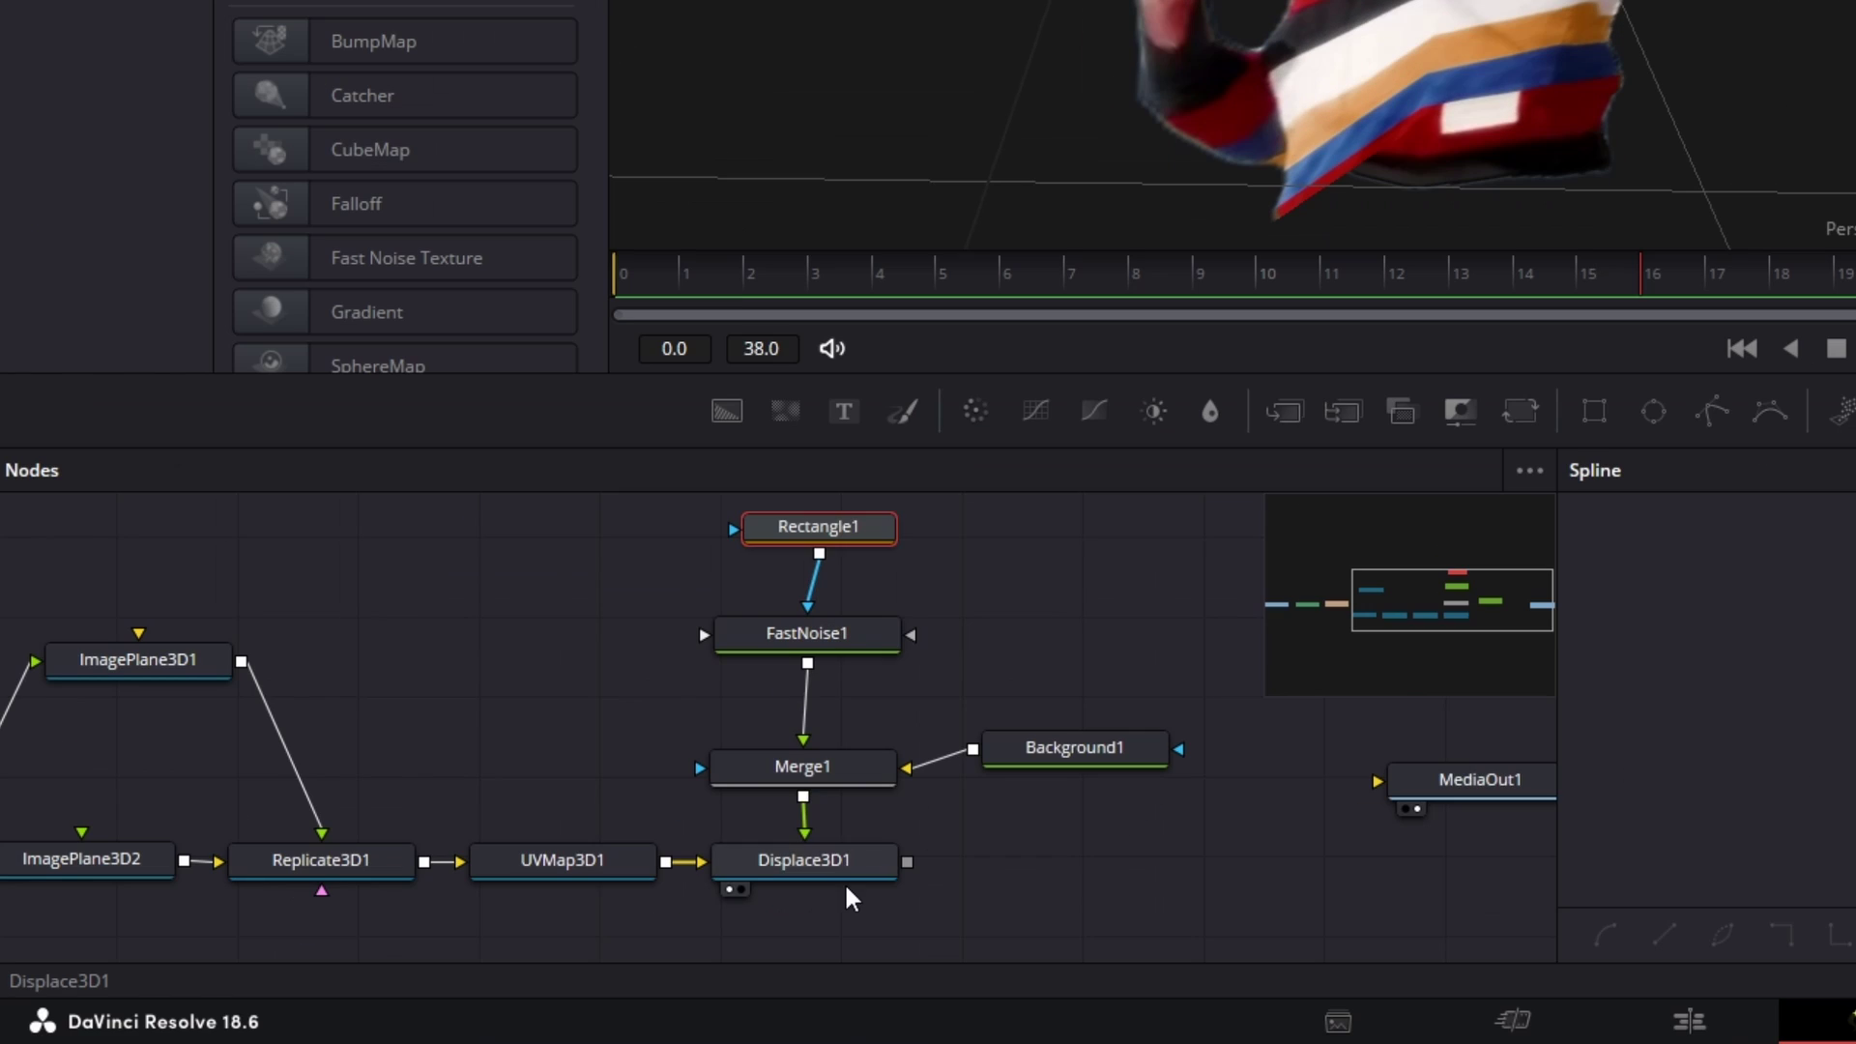
# - Set Displace3D1's displacement Channel to RGB
pyautogui.click(845, 878)
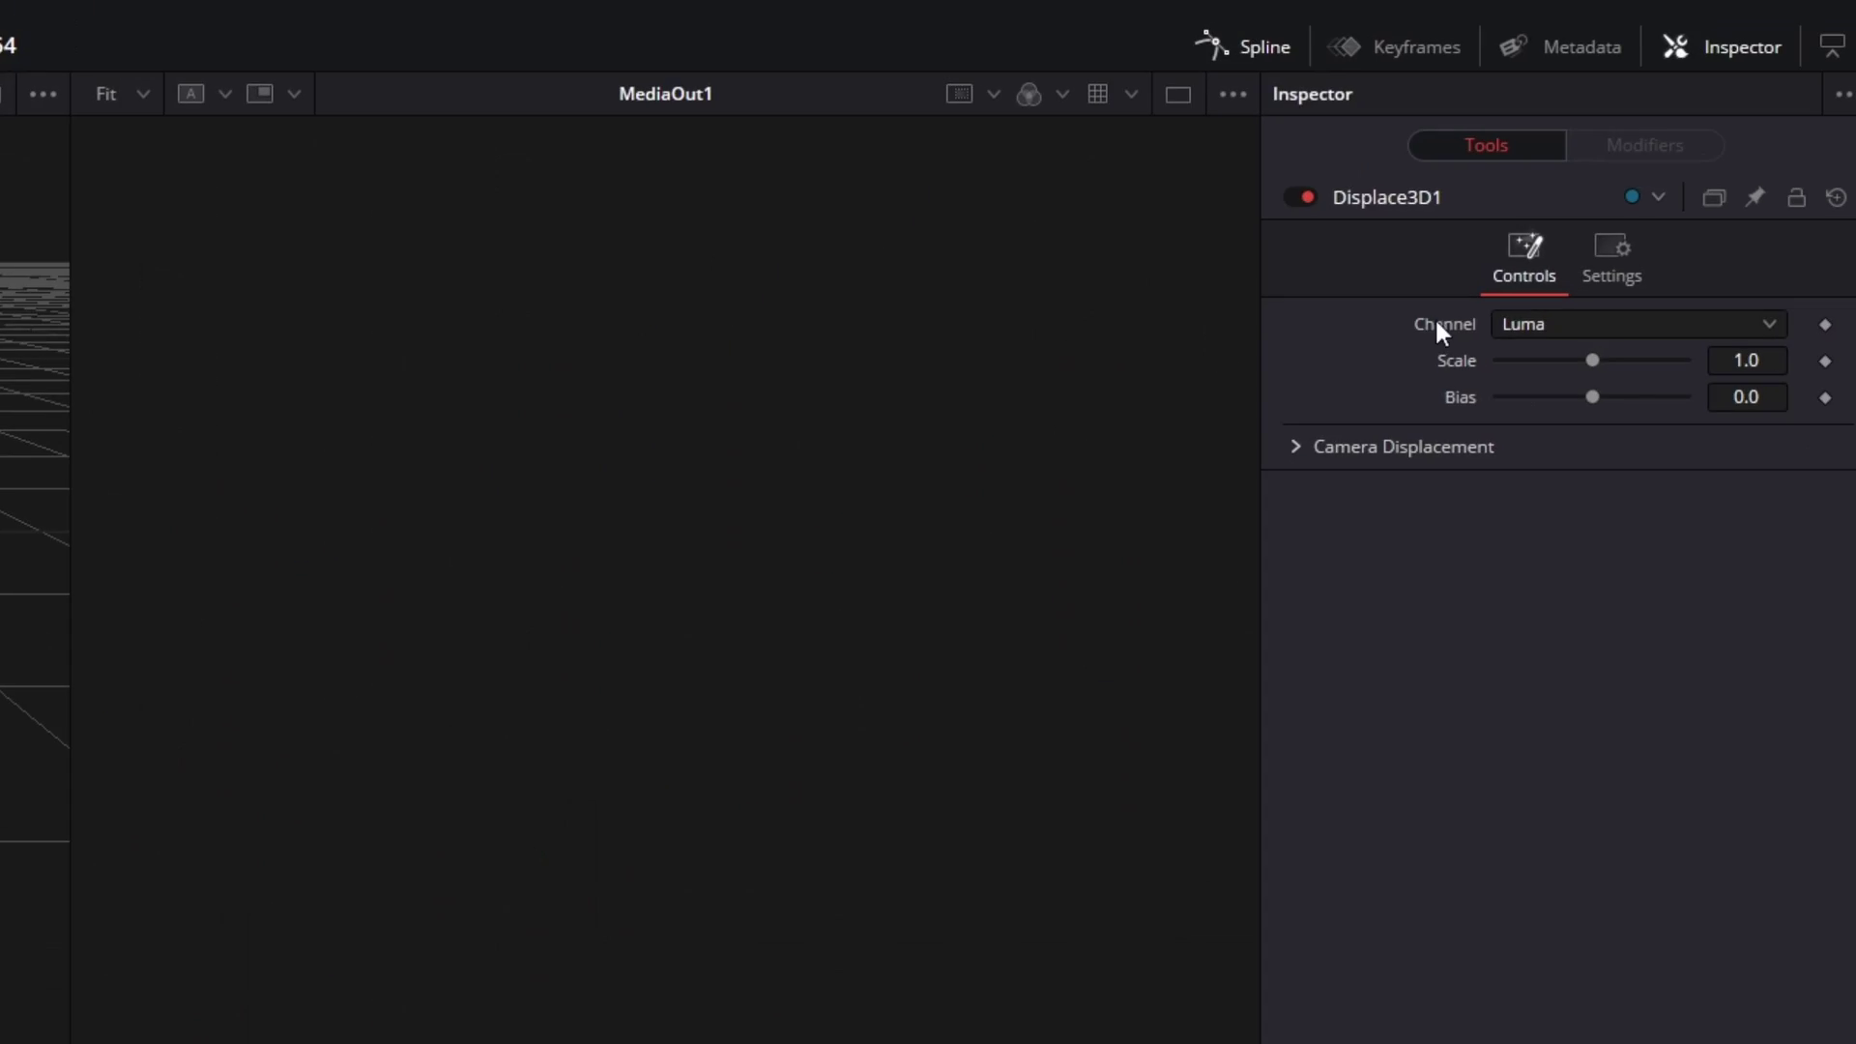
pyautogui.click(1533, 325)
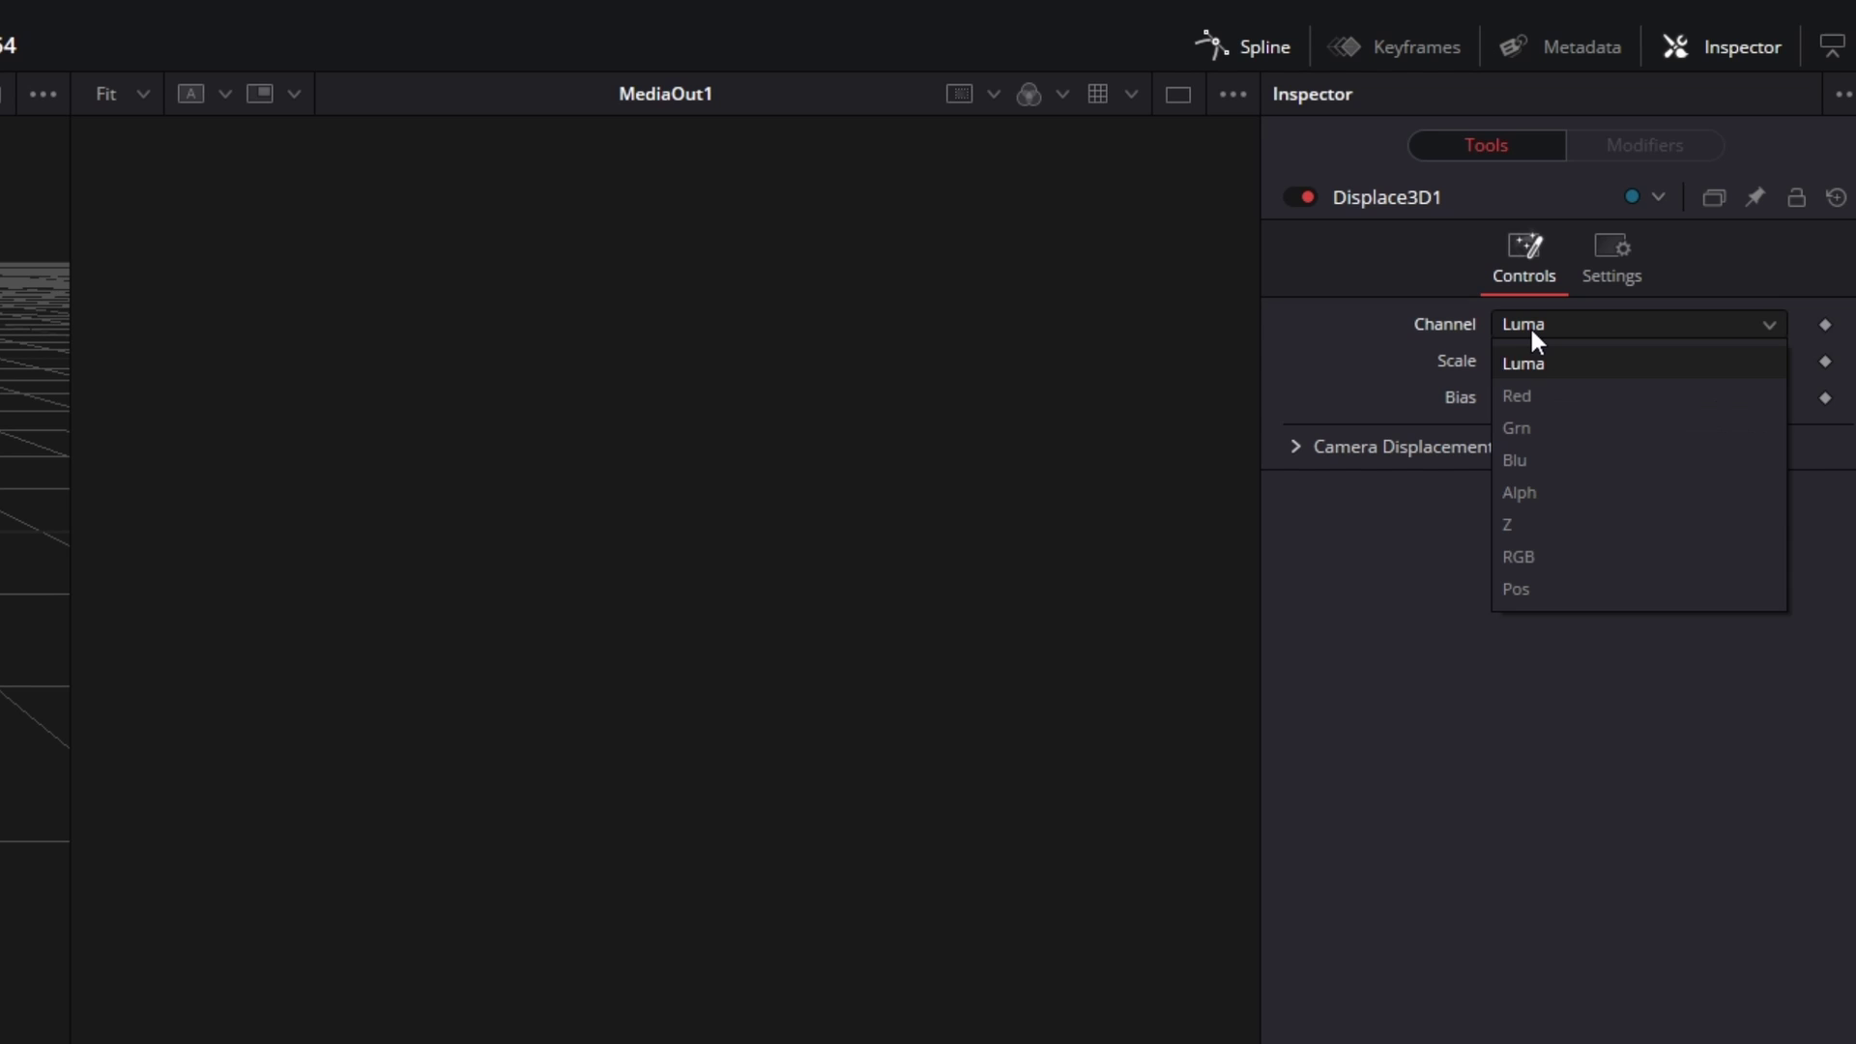
pyautogui.click(1517, 555)
# - Set Displace3D1's Bias to -0.5, lower Scale to about 0.126, and make Rectangle1's Border Width slightly negative
pyautogui.click(1746, 433)
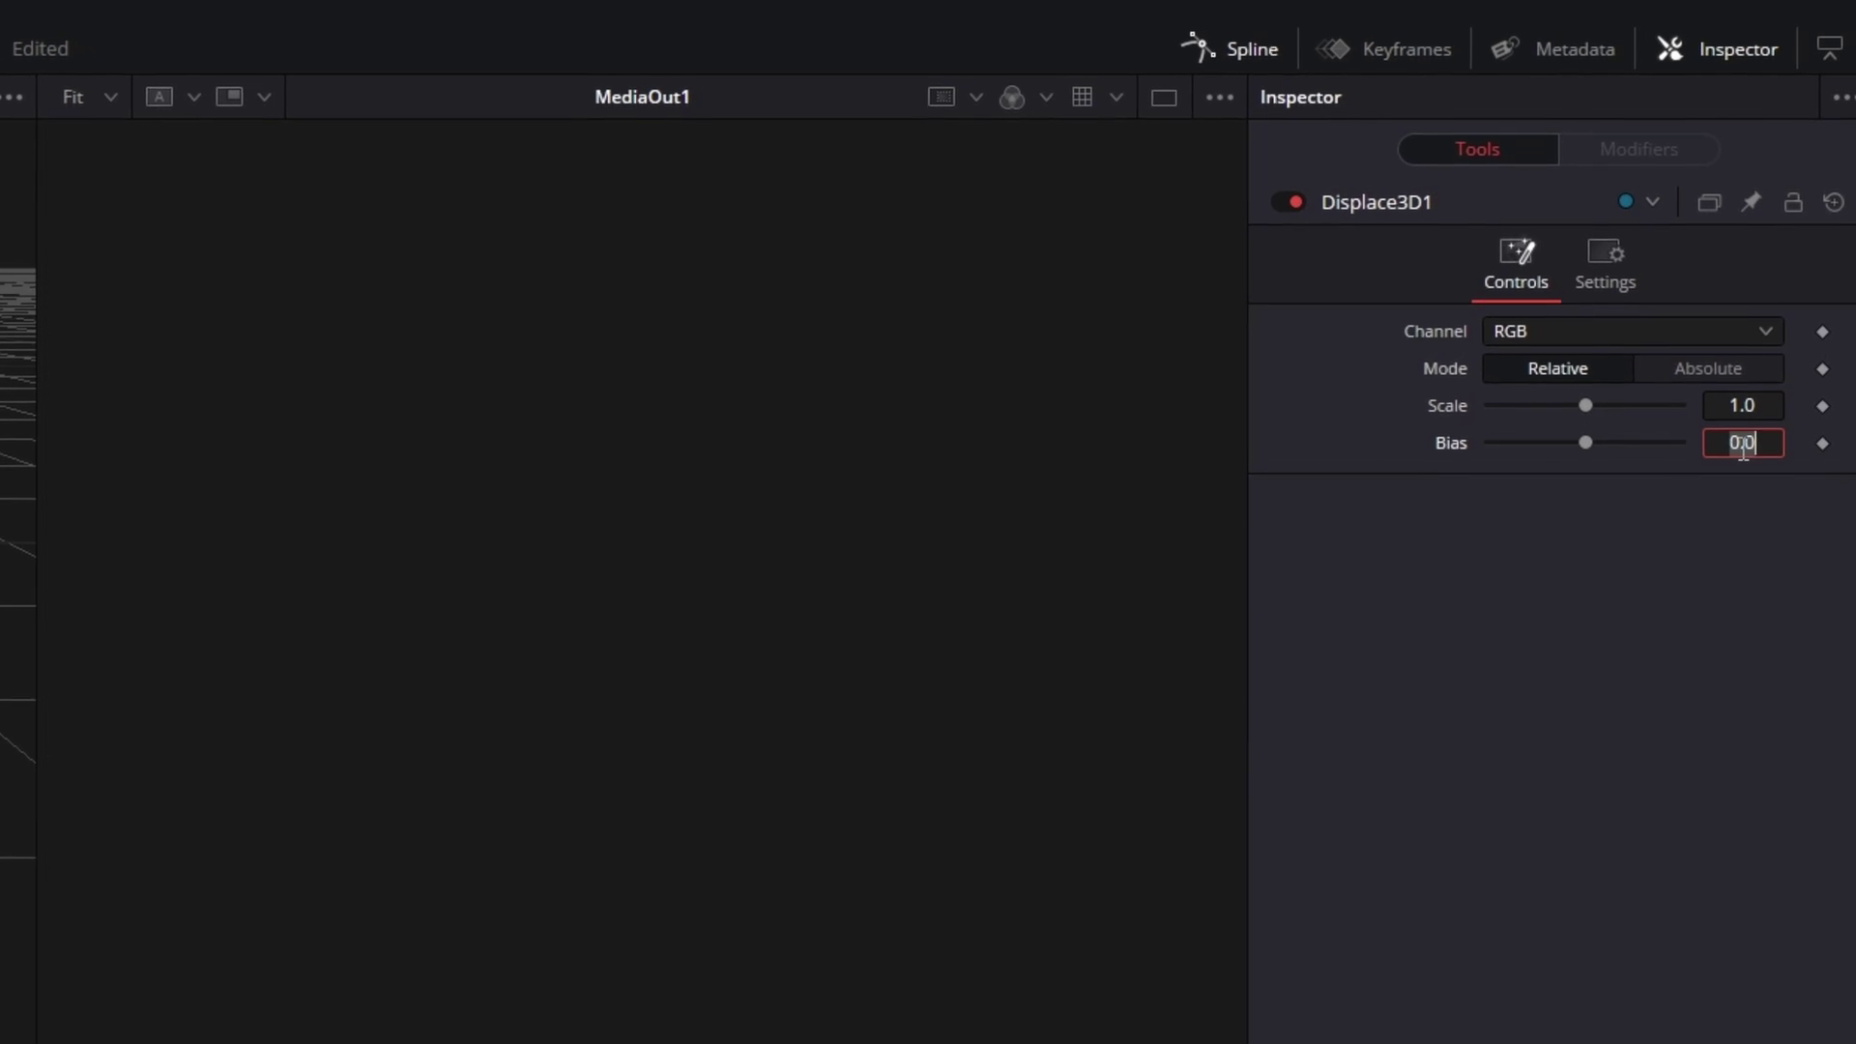
pyautogui.write('1-0.5')
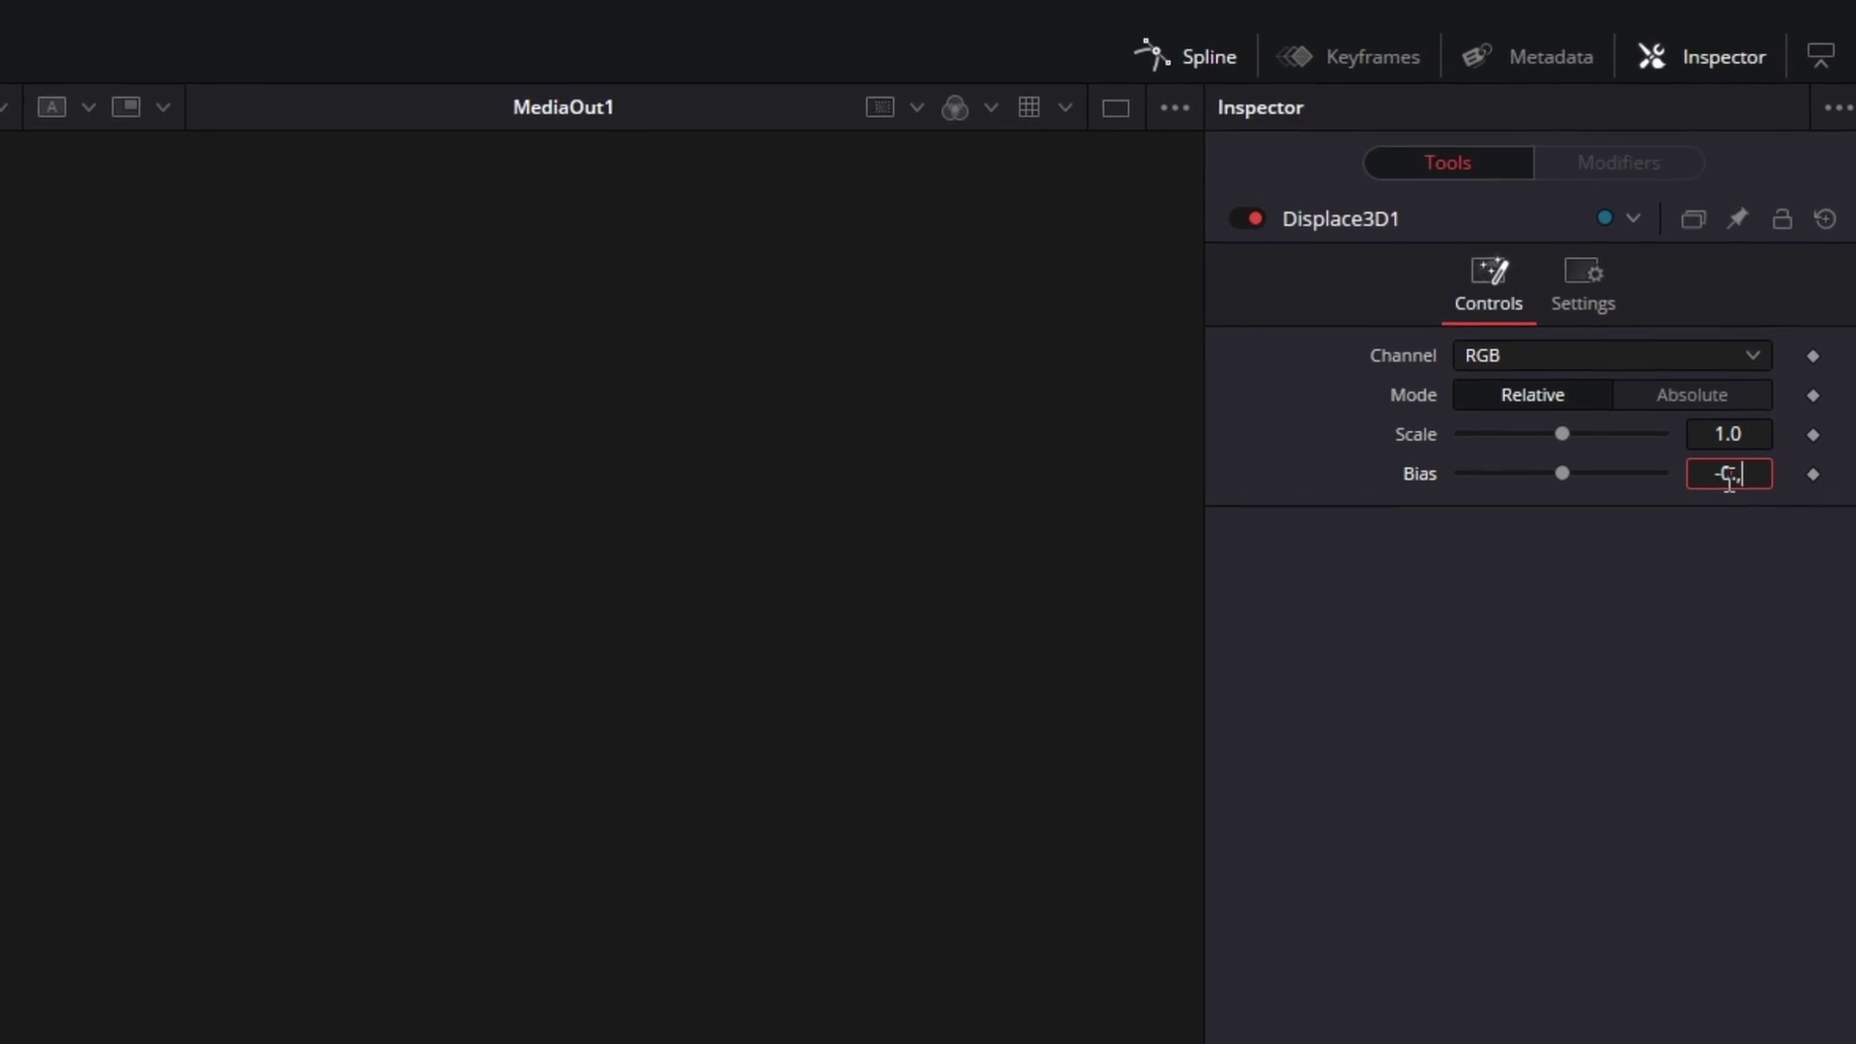
pyautogui.press('Tab')
pyautogui.moveTo(1479, 434); pyautogui.dragTo(1477, 437)
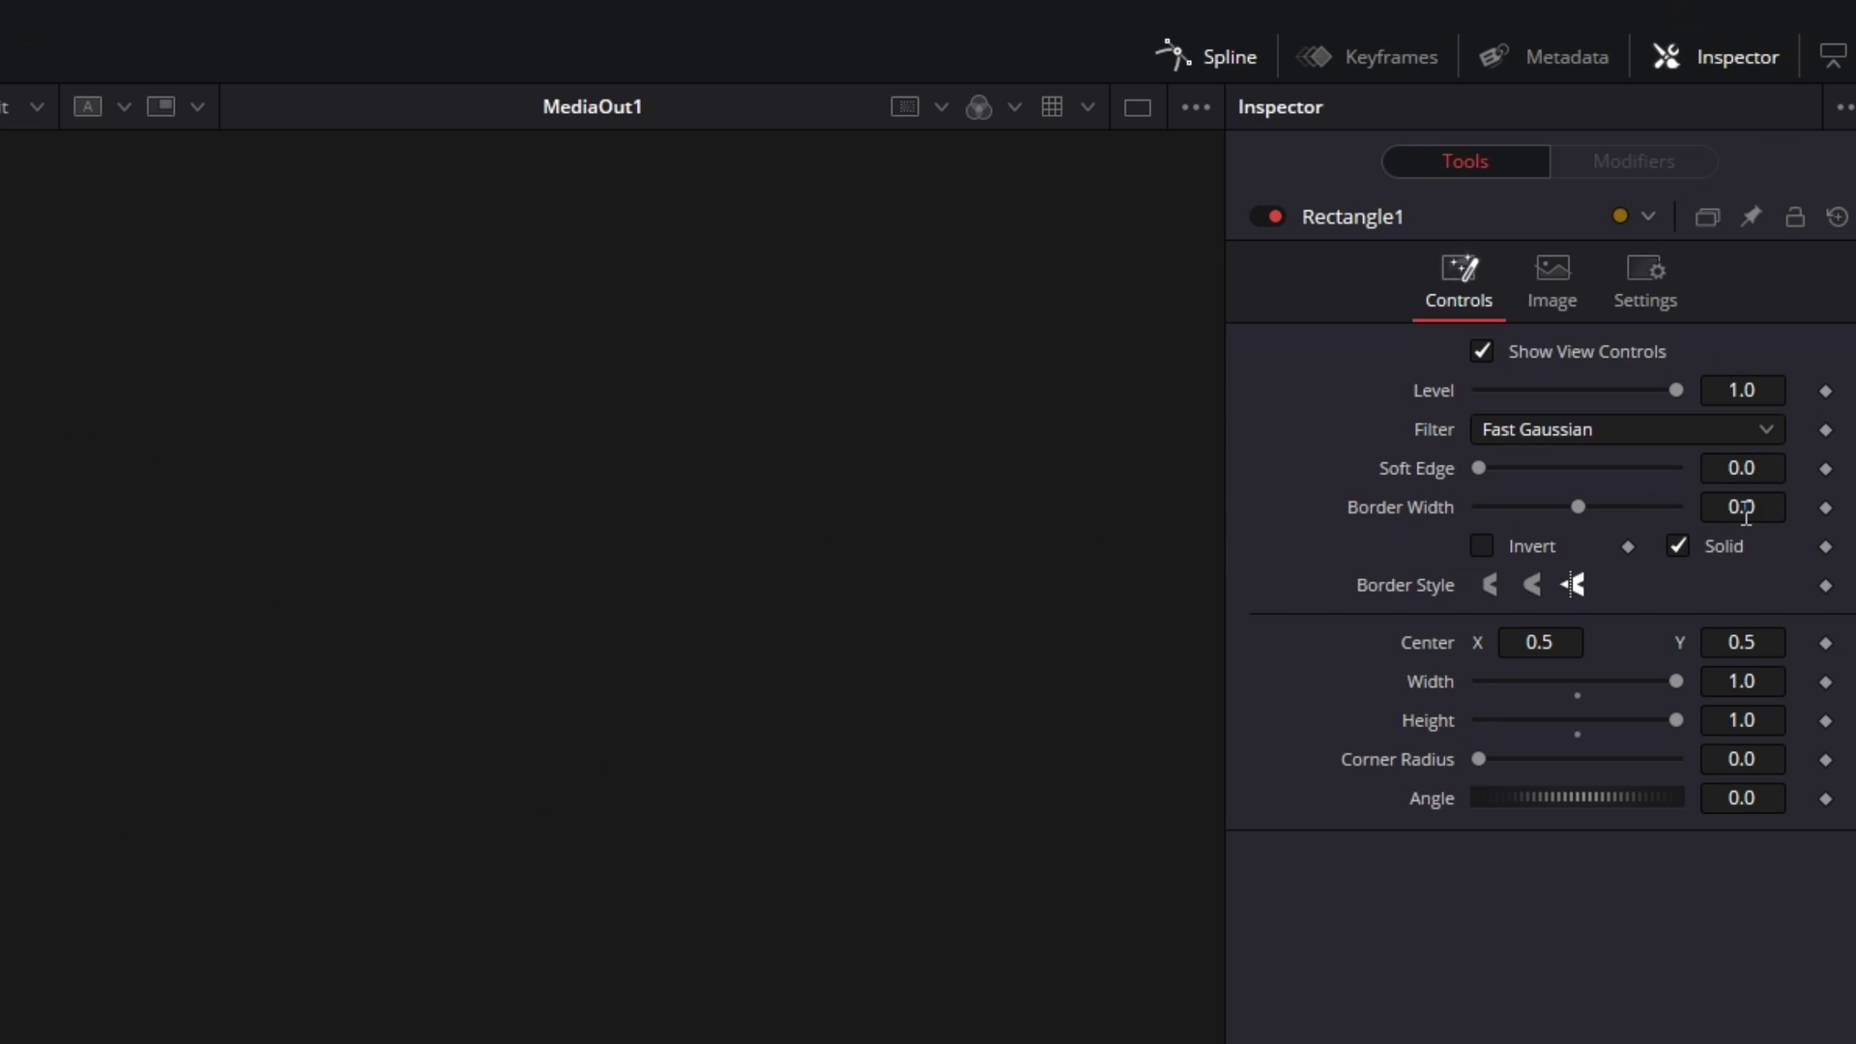
pyautogui.moveTo(1577, 507); pyautogui.dragTo(1573, 507)
# - Nudge Rectangle1's Border Width slider from about -0.0045 toward 0.0036
pyautogui.moveTo(1746, 514); pyautogui.dragTo(1739, 514)
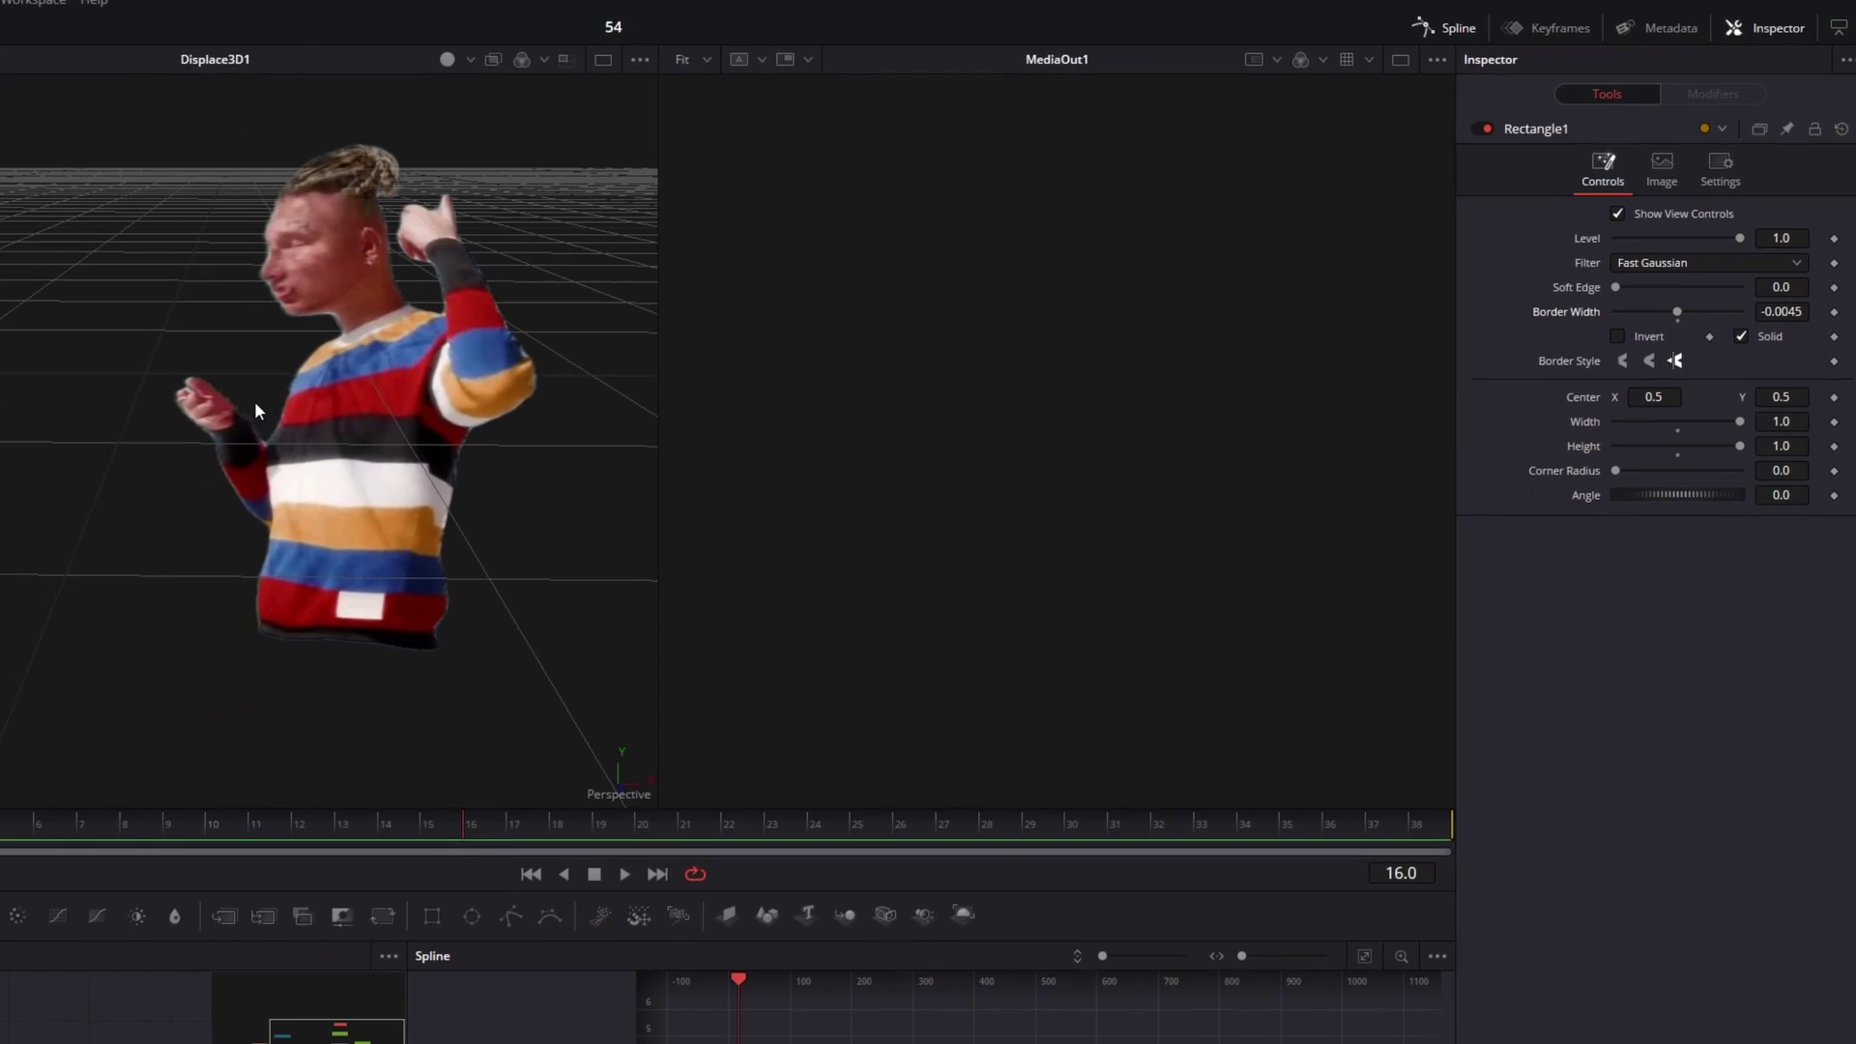
pyautogui.moveTo(1760, 319); pyautogui.dragTo(1795, 319)
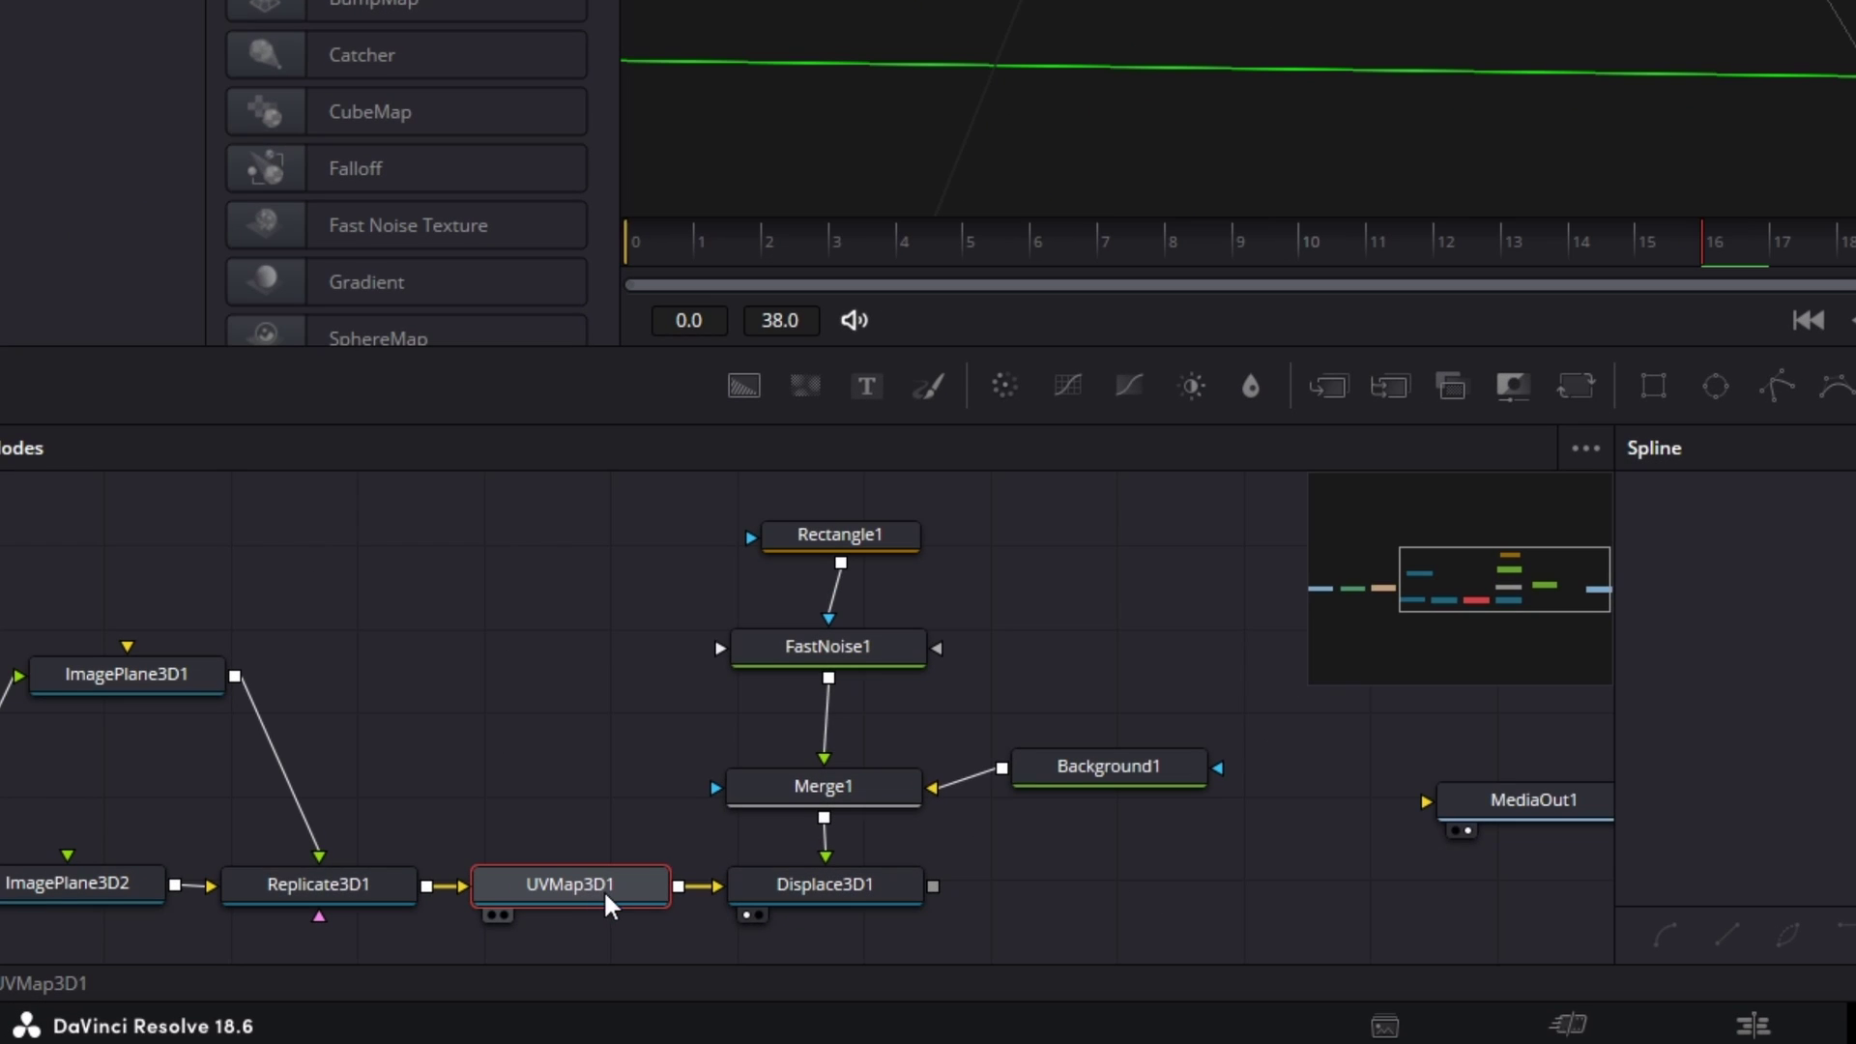
# - Copy UVMap3D1 and paste it as a linked instance after Displace3D1
pyautogui.hotkey('ctrl', 'c')
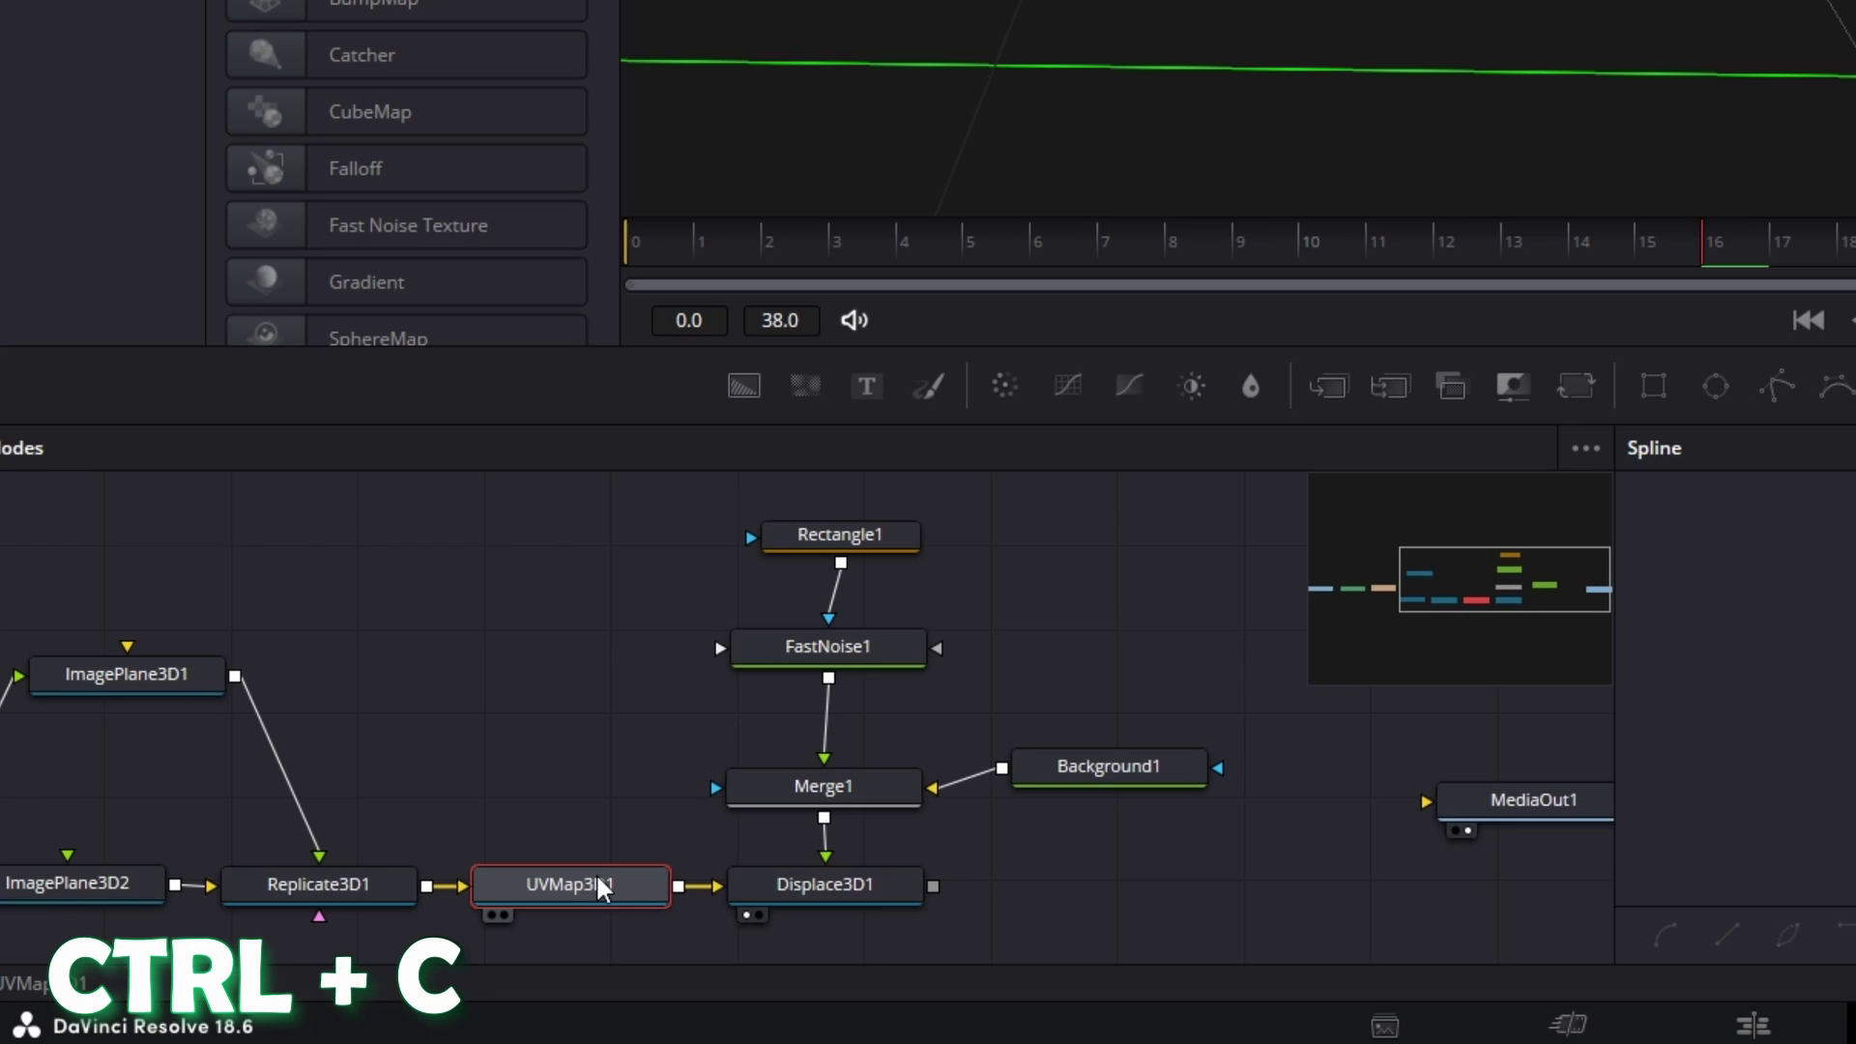
pyautogui.click(788, 884)
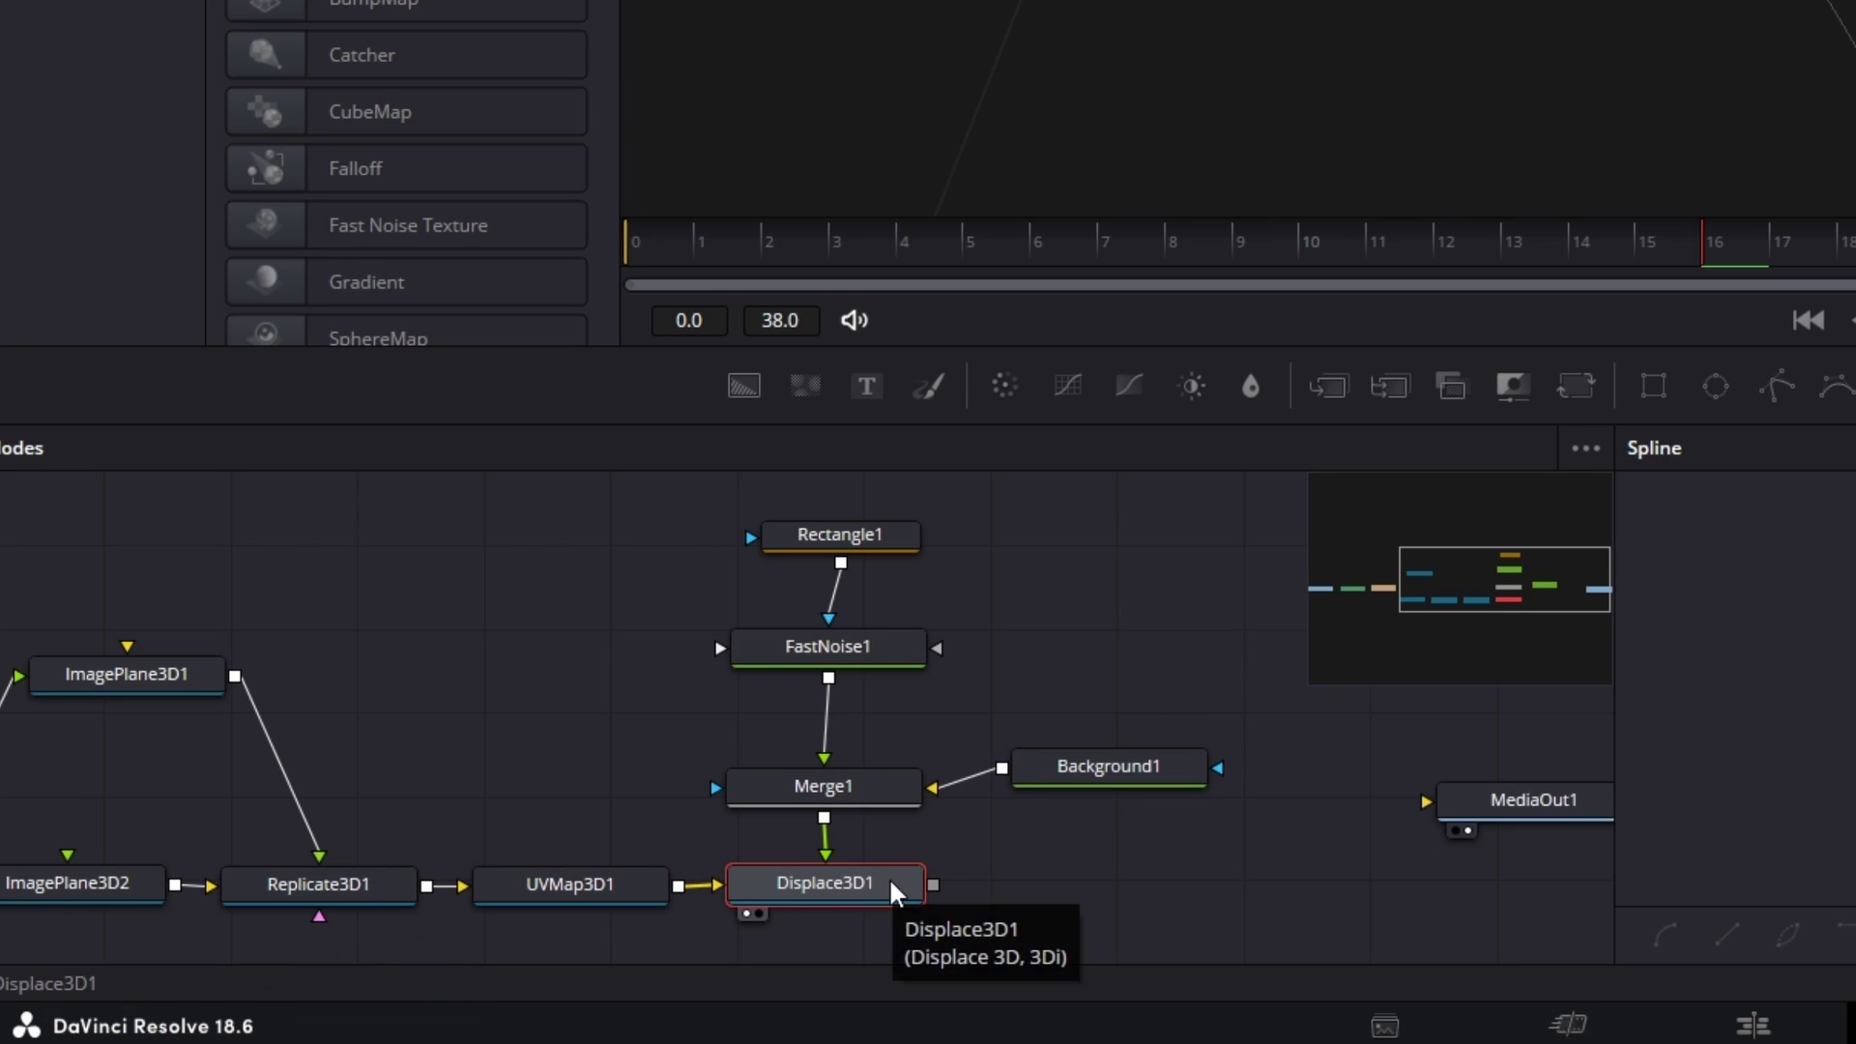
pyautogui.hotkey('ctrl', 'shift', 'v')
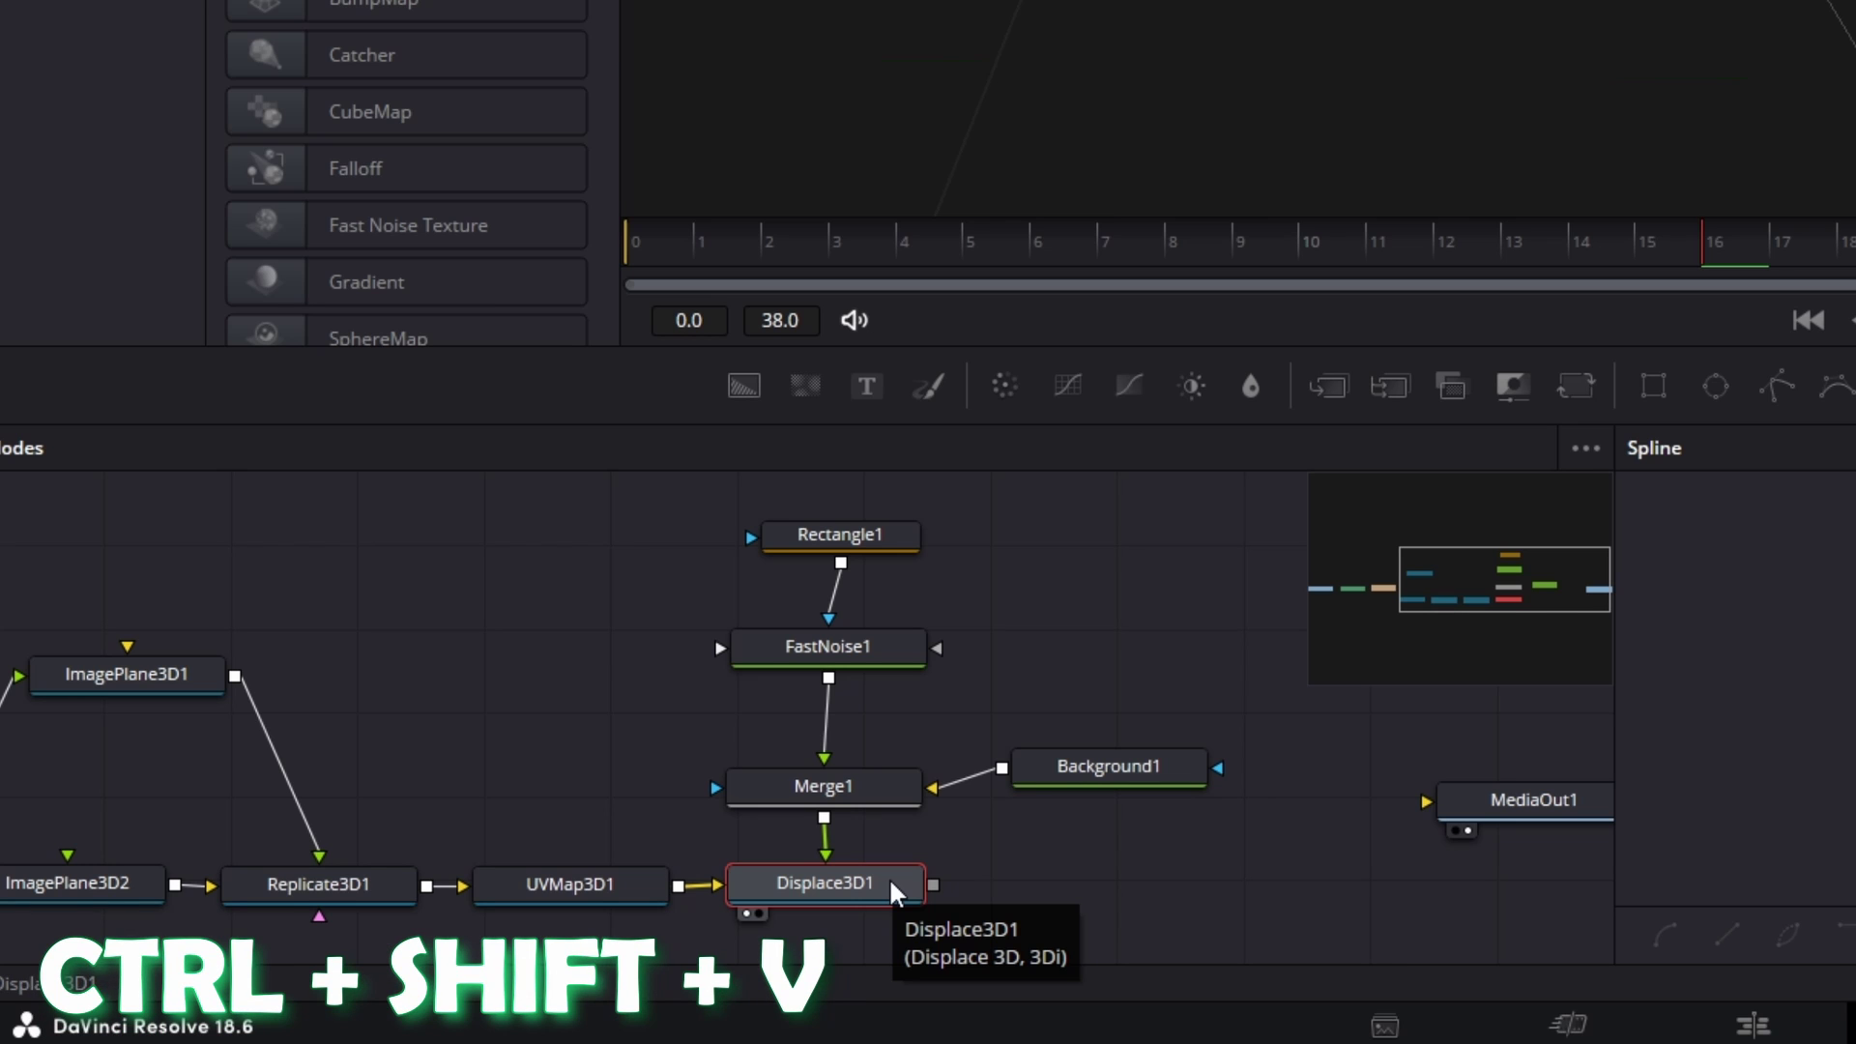
pyautogui.hotkey('ctrl', 'shift', 'v')
pyautogui.scroll(3, 1105, 902)
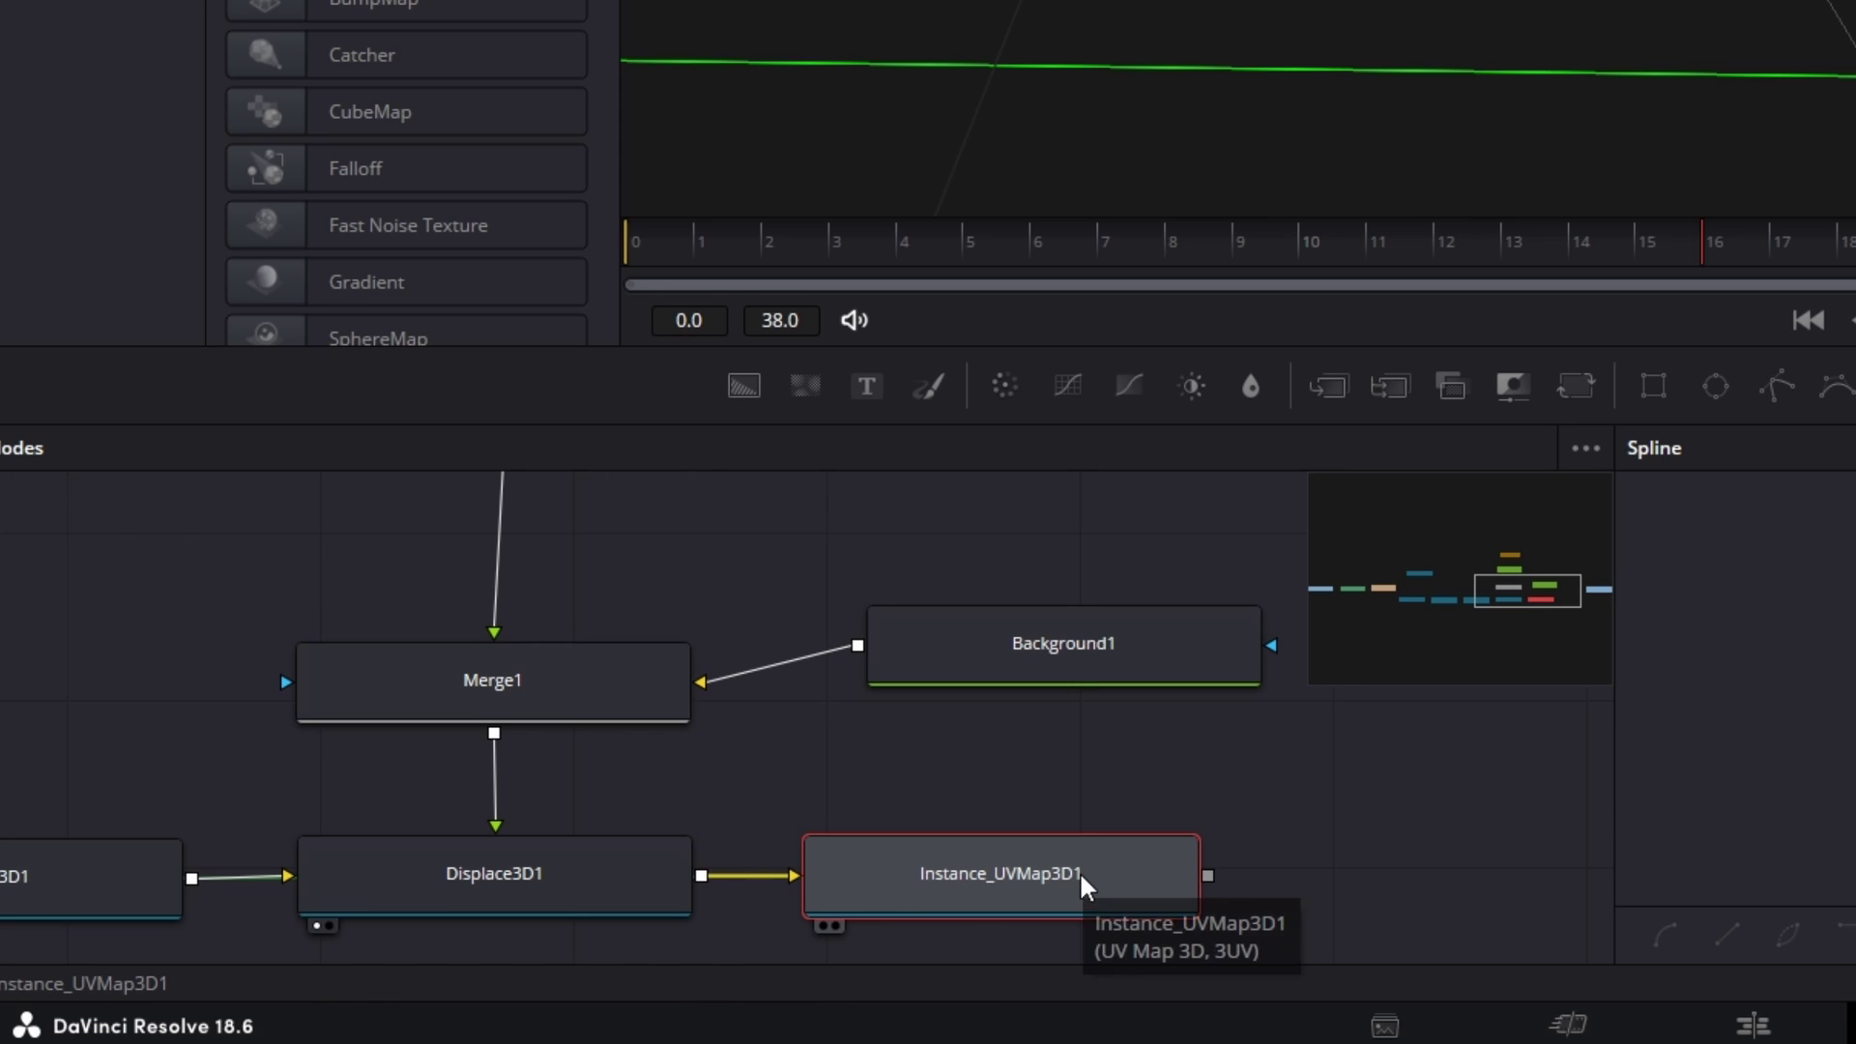
pyautogui.scroll(-2, 1078, 875)
pyautogui.scroll(-2, 1052, 817)
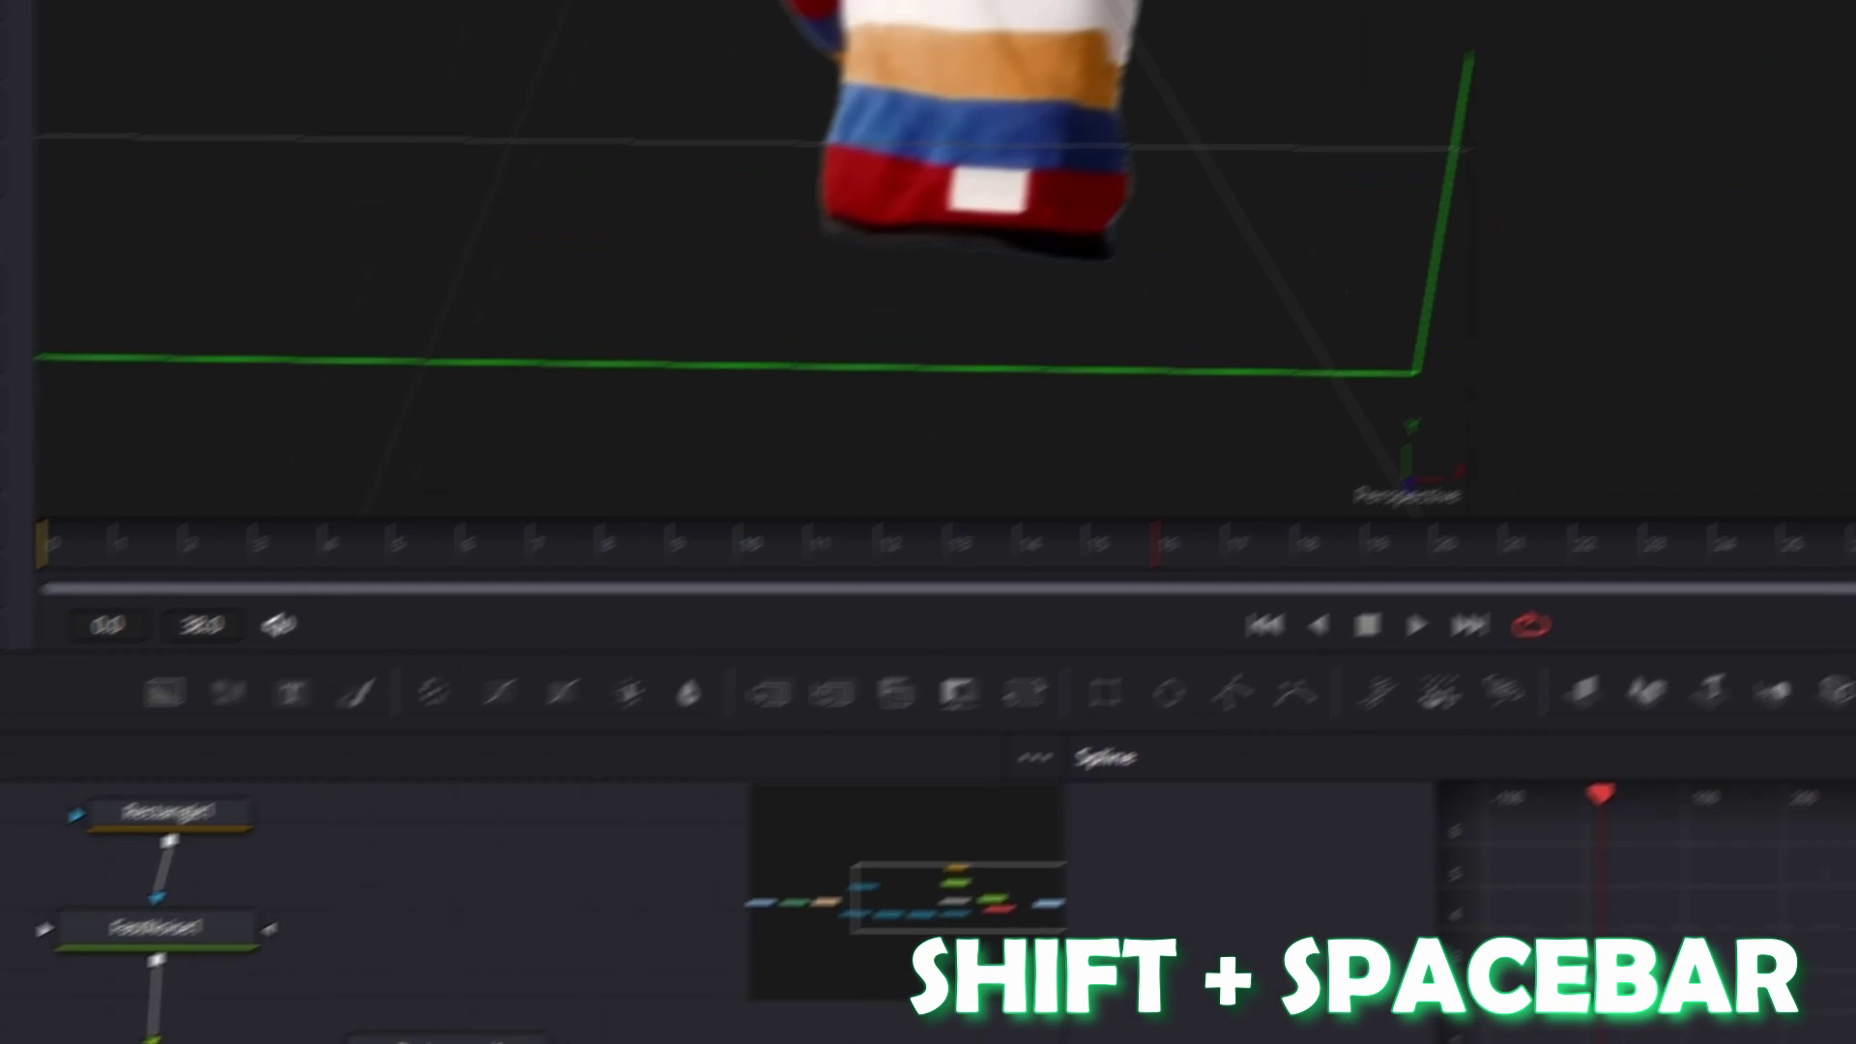
# - Add a Transform 3D node to the comp via the tool search
pyautogui.hotkey('shift', 'space')
pyautogui.write('transform 3D')
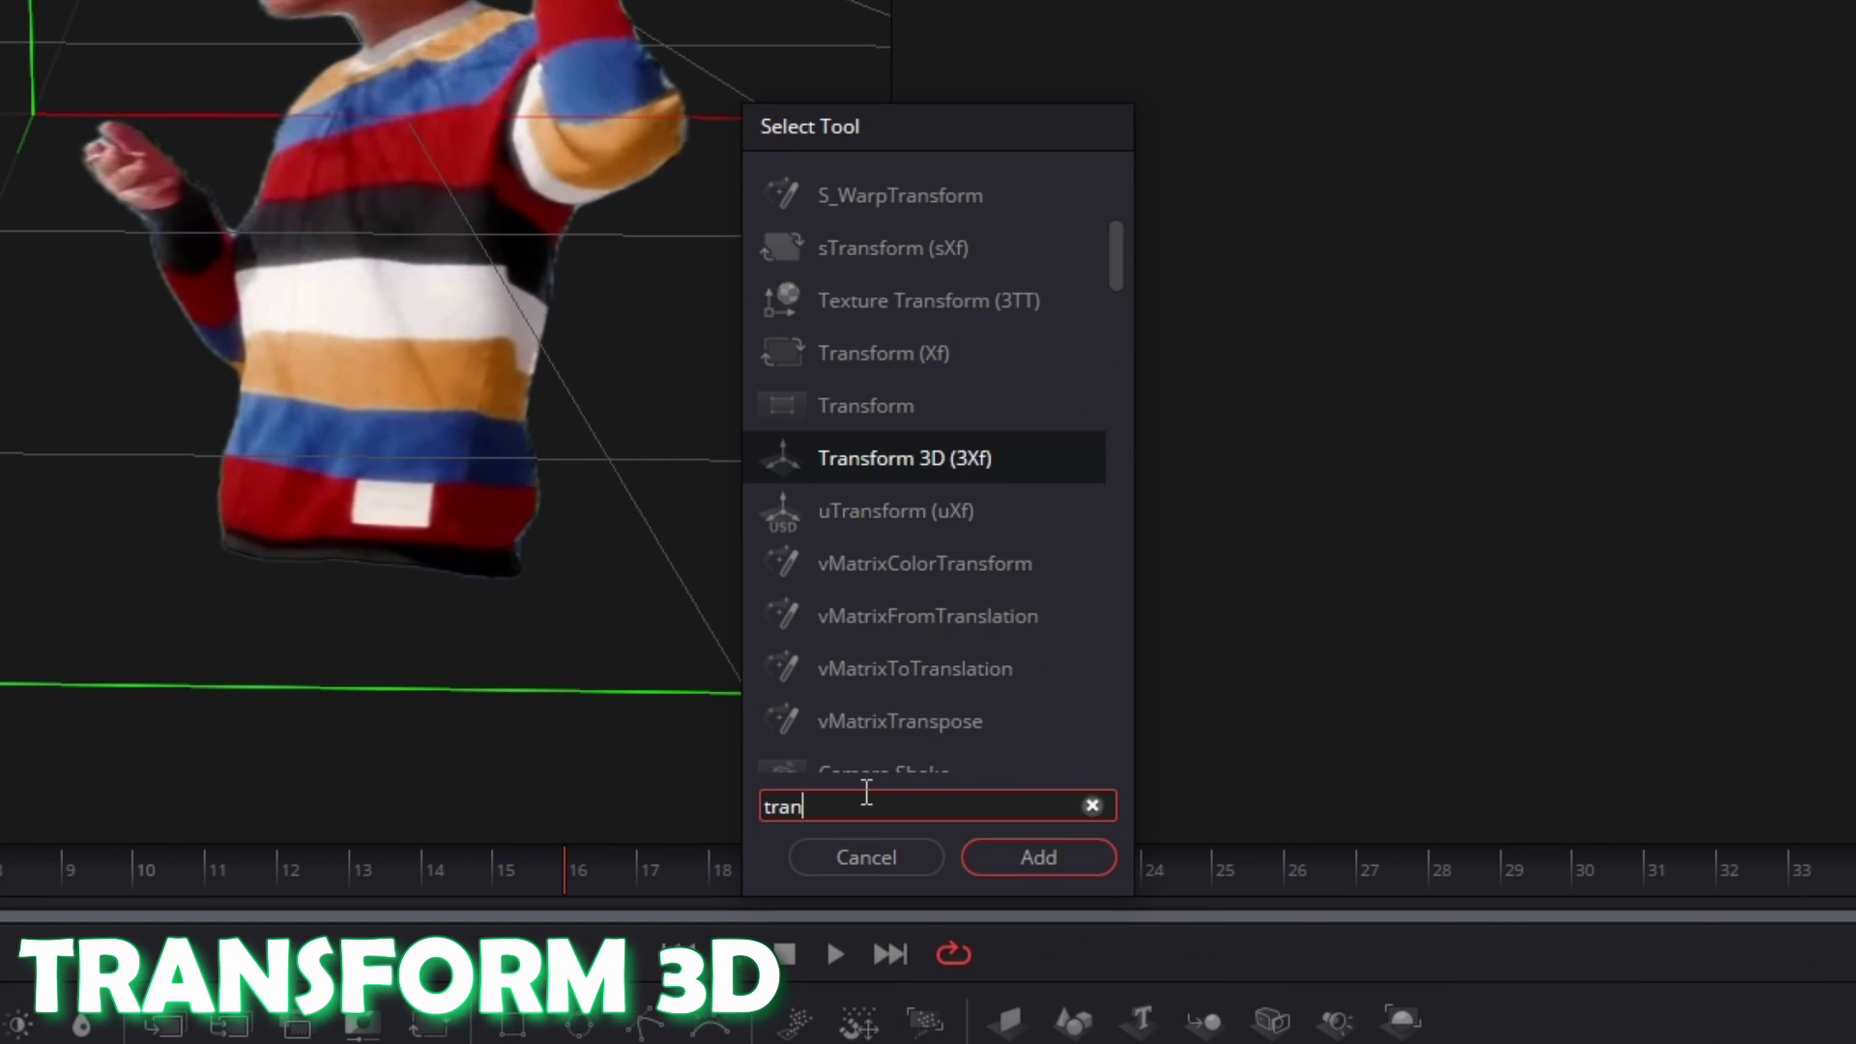
pyautogui.click(1030, 864)
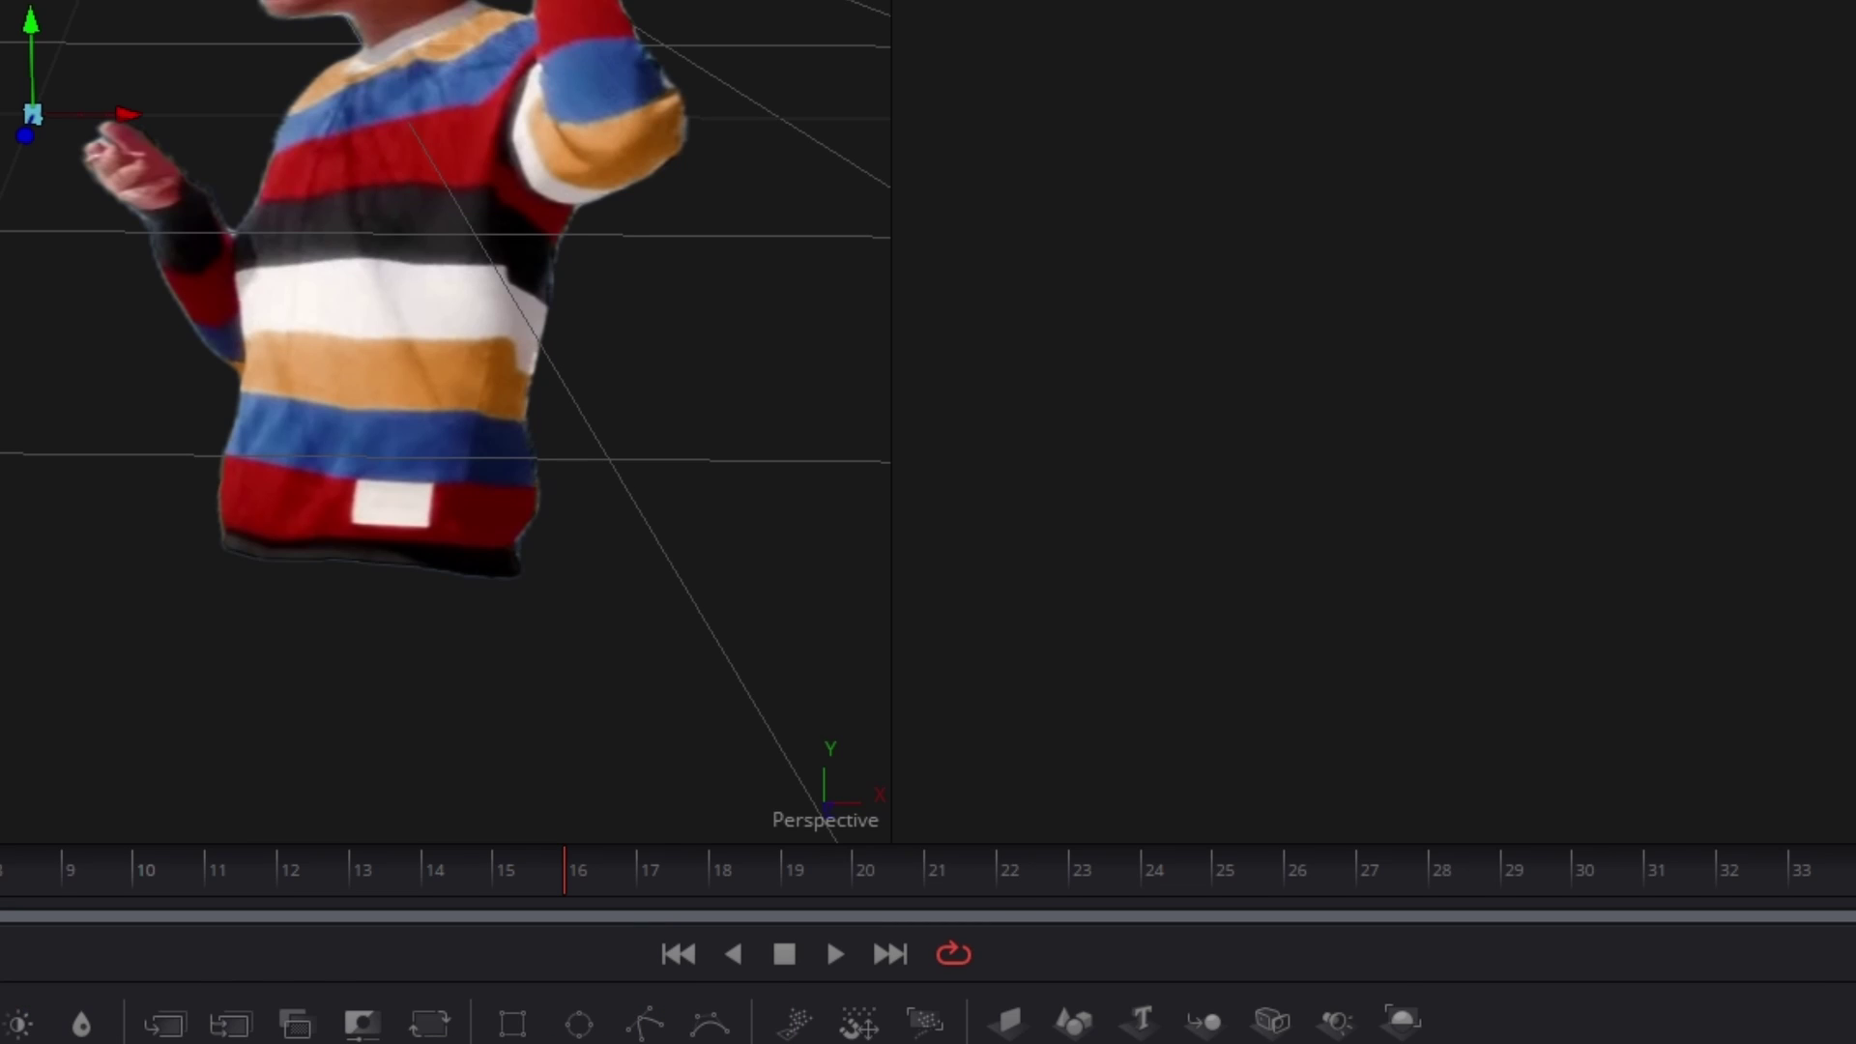
# - Add a Renderer 3D node and feed its output into MediaOut1
pyautogui.hotkey('shift', 'space')
pyautogui.write('re')
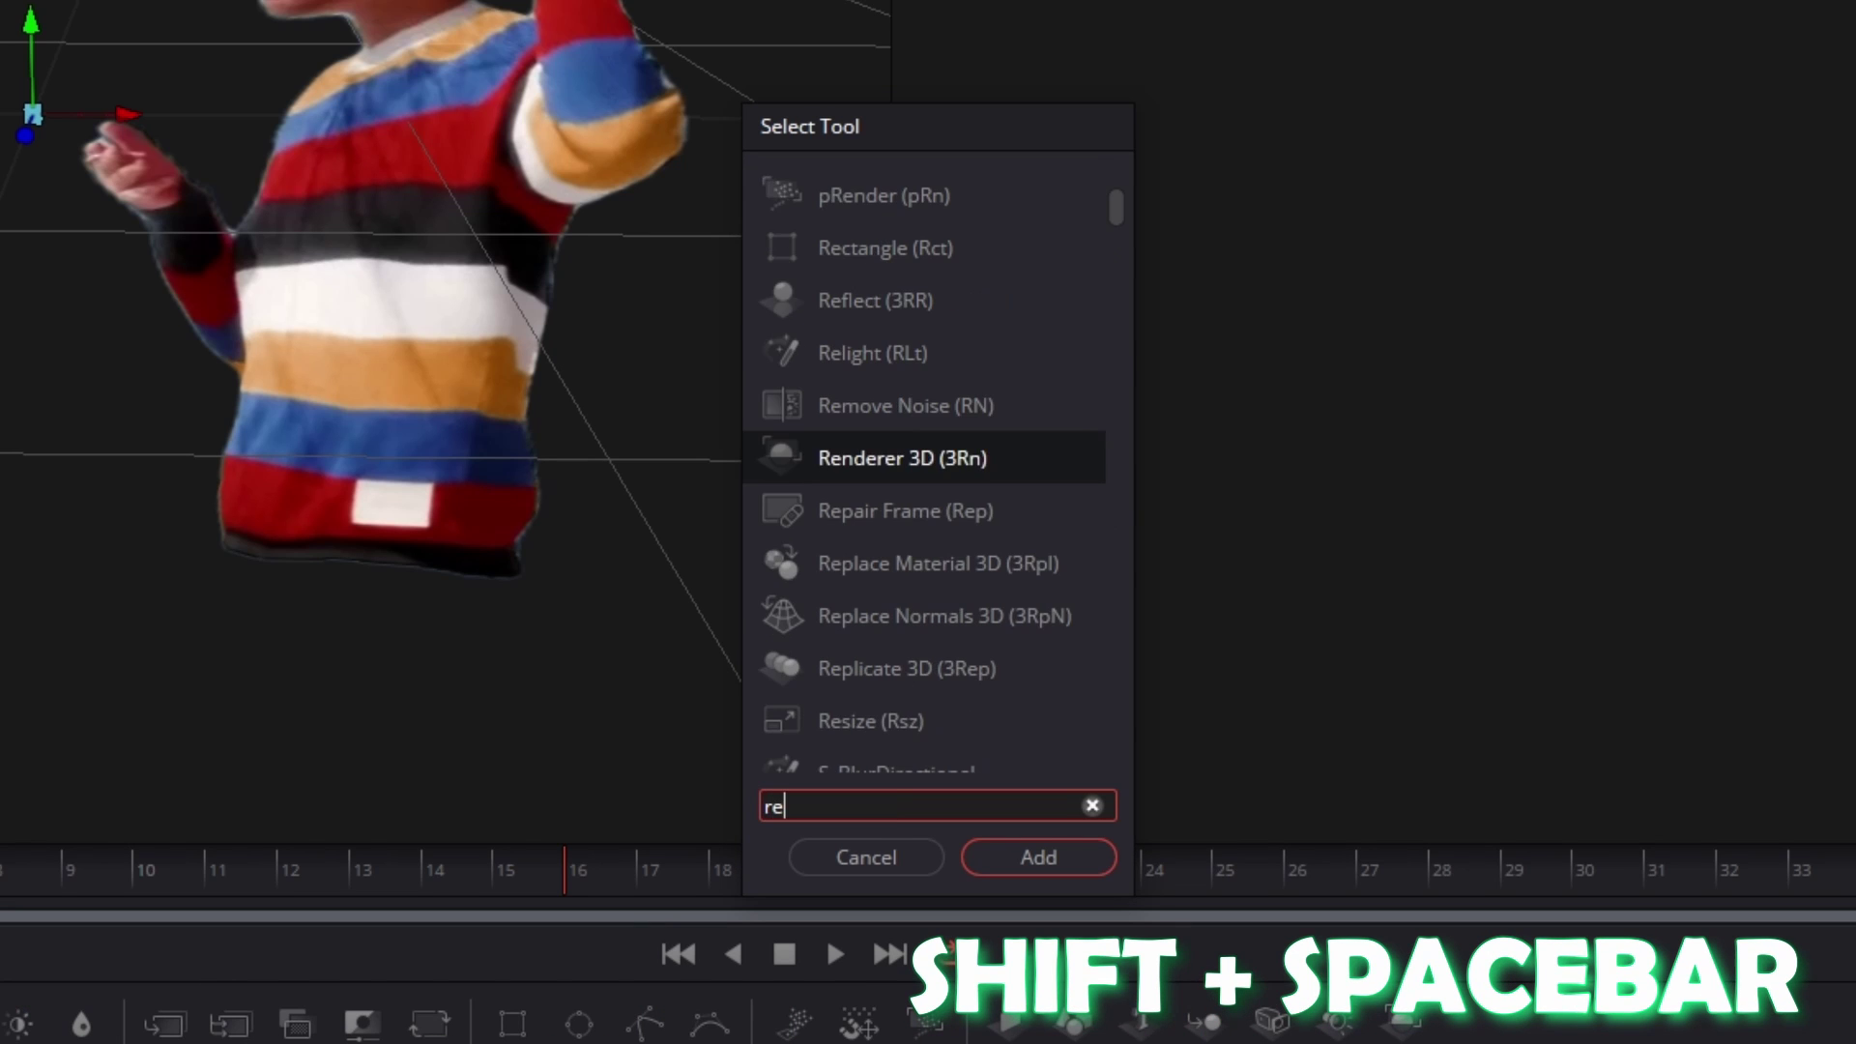
pyautogui.write('nderer 3D')
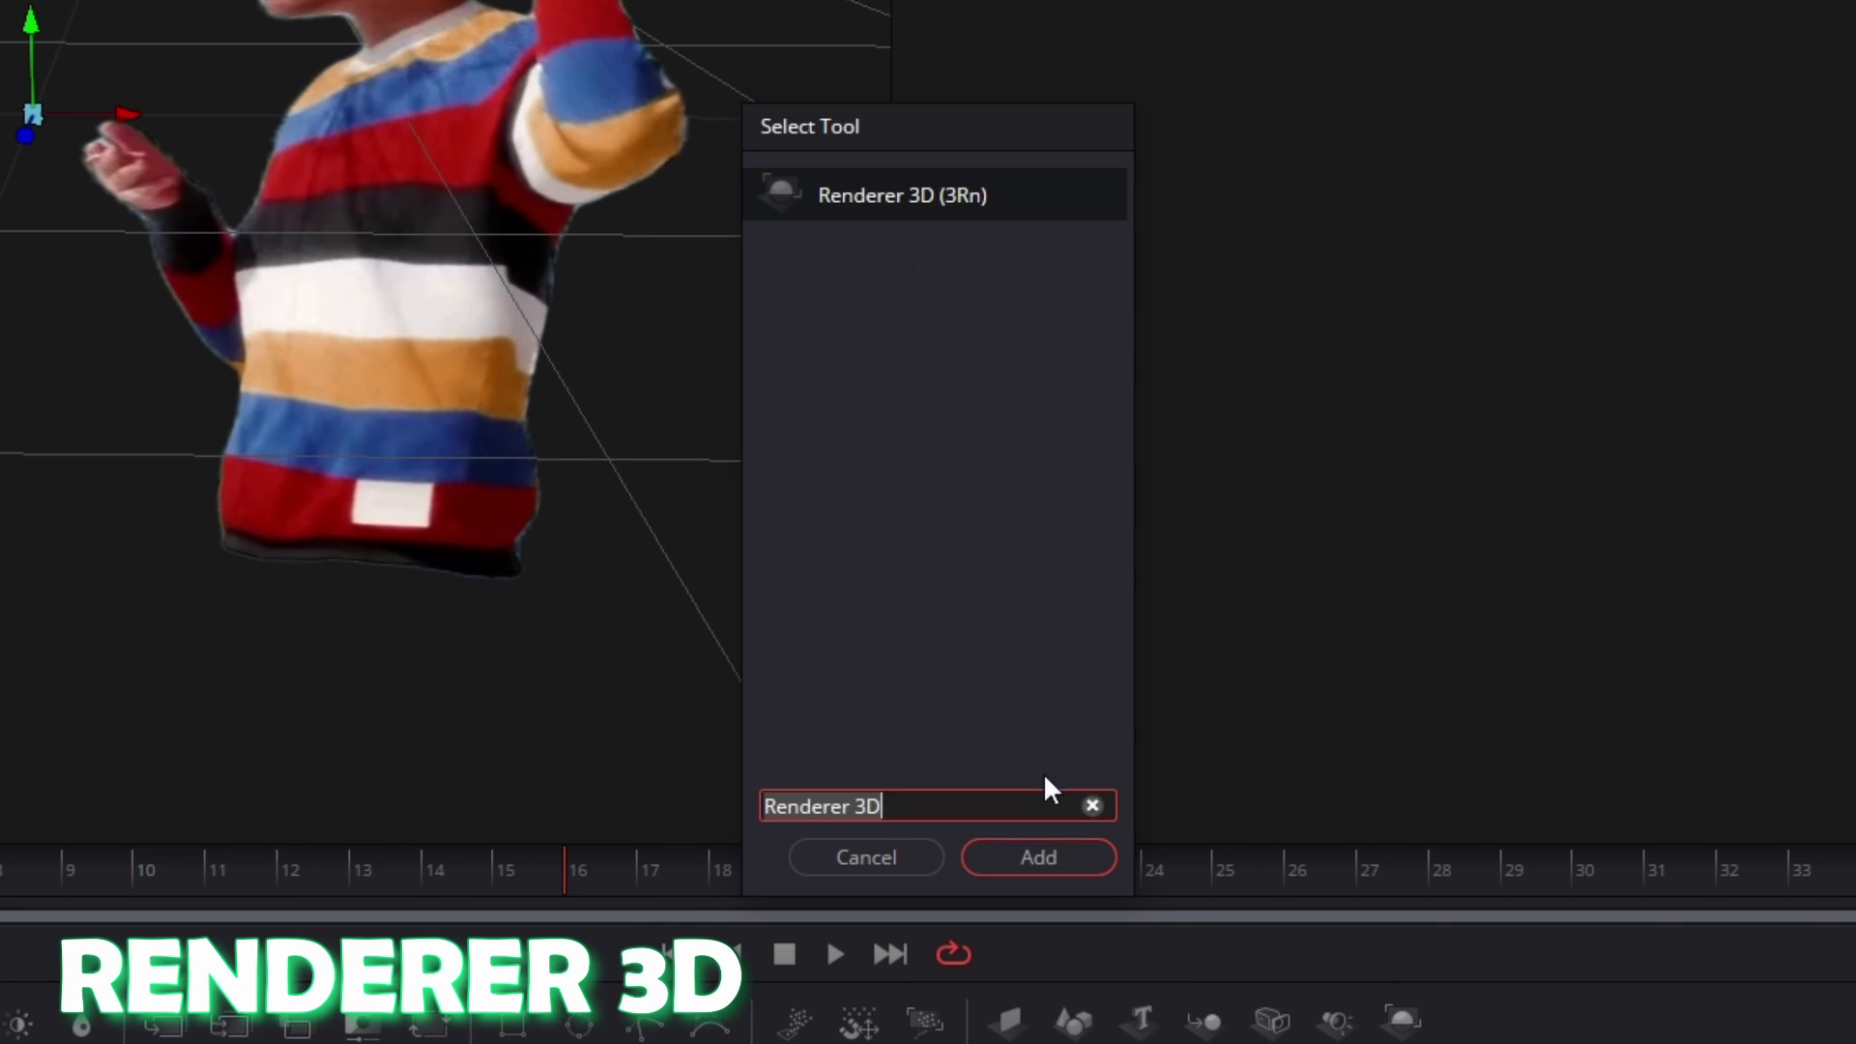
pyautogui.click(1031, 860)
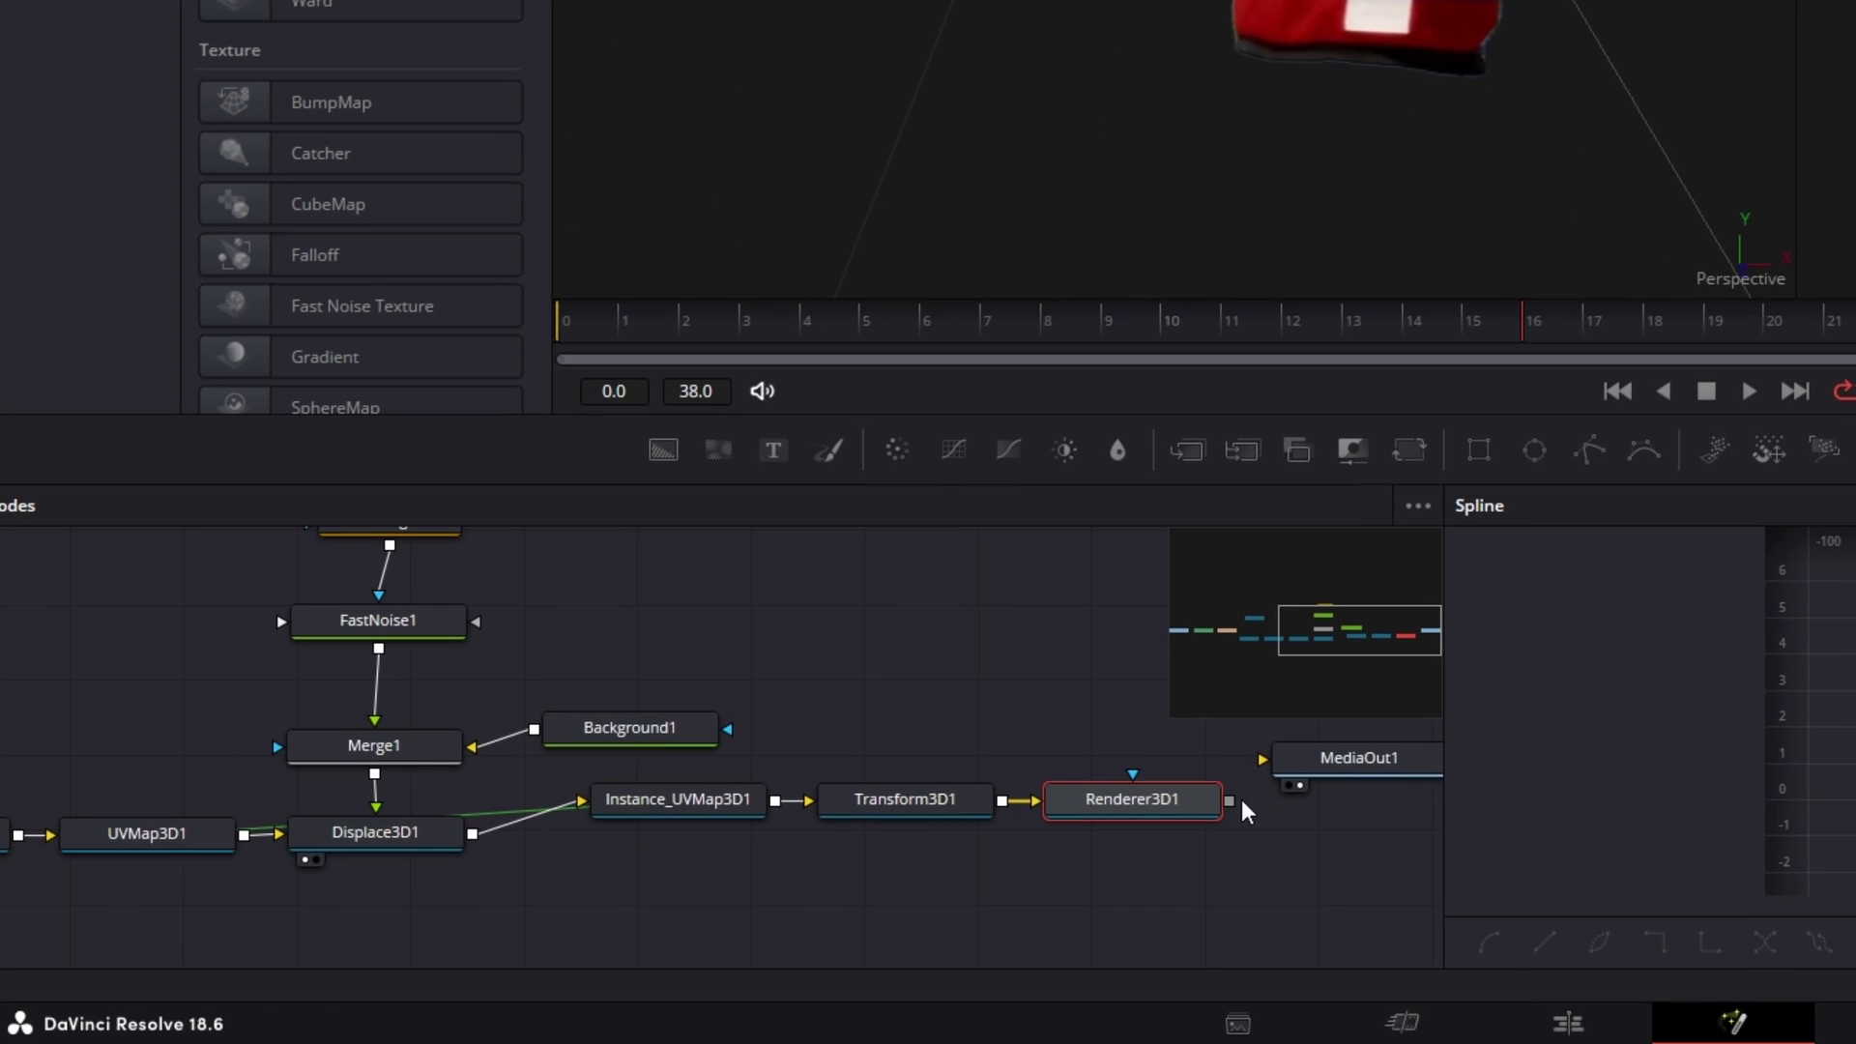
pyautogui.moveTo(1234, 798); pyautogui.dragTo(1350, 758)
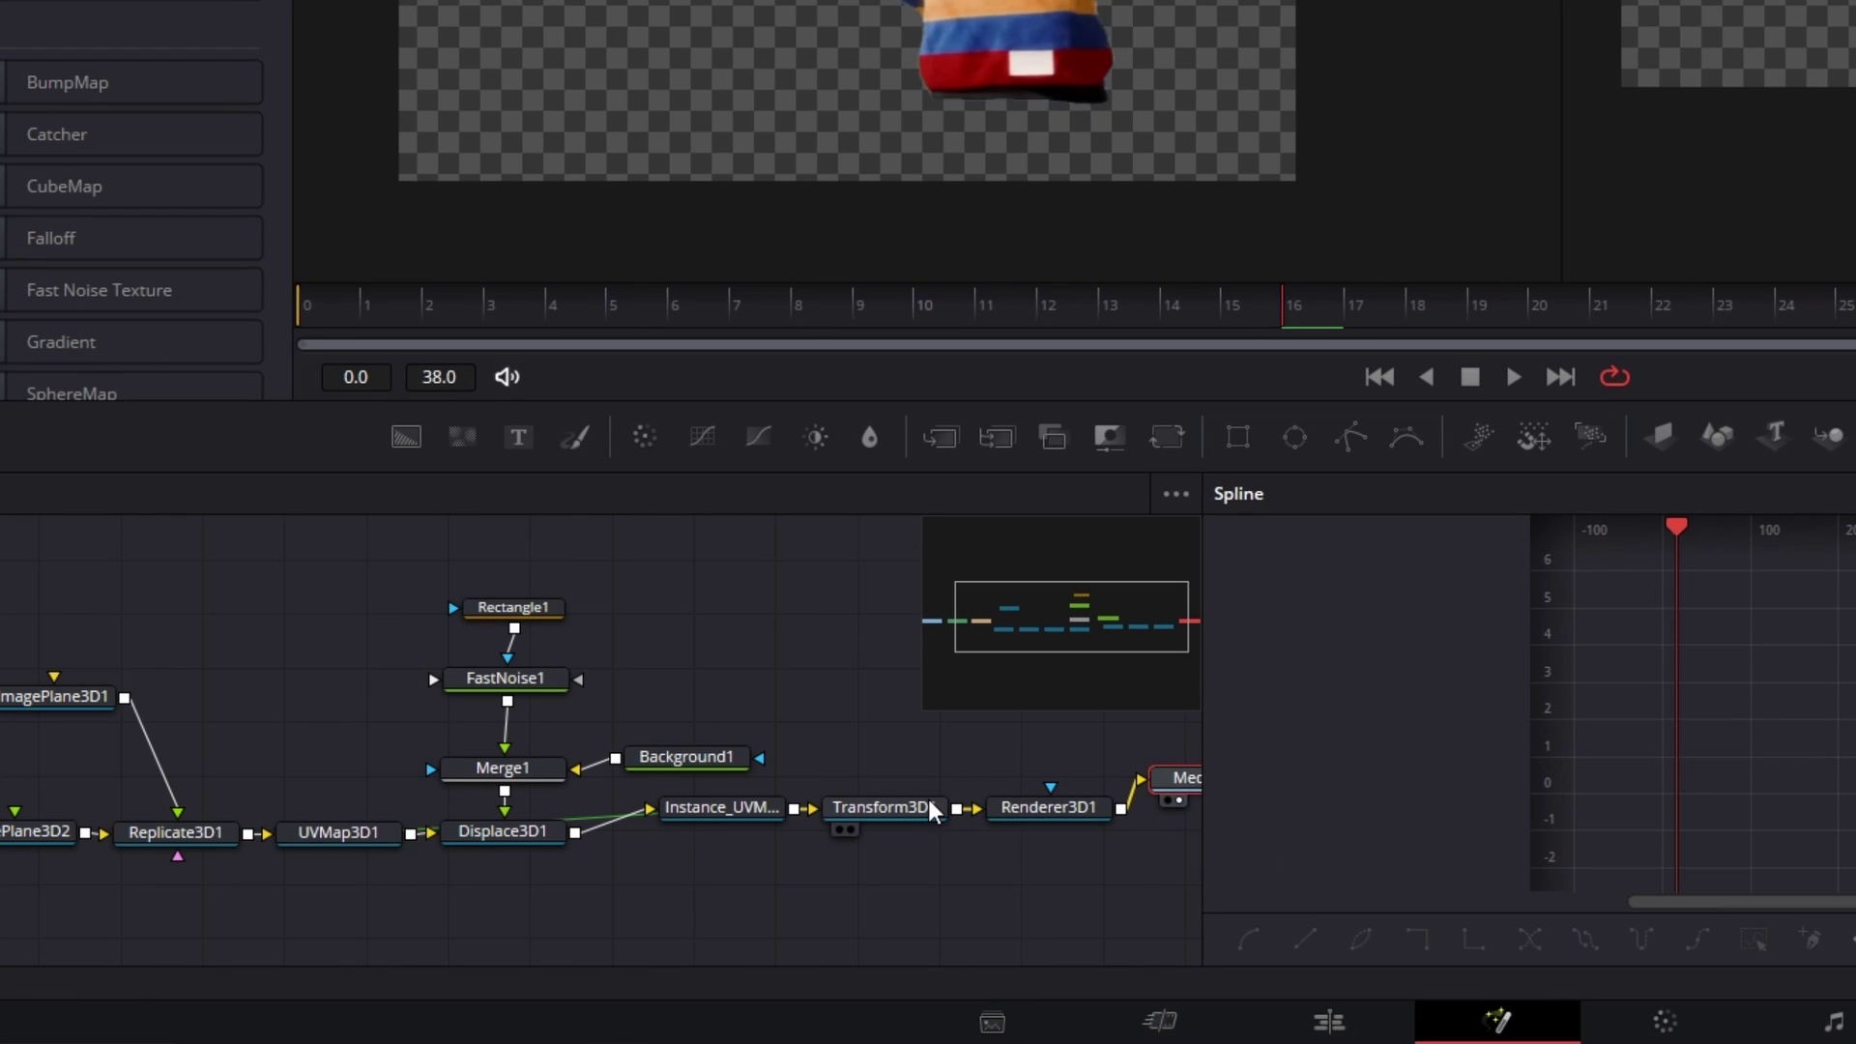
# - Raise Transform3D1's Translation Z to 0.89, then switch to the Edit page
pyautogui.click(926, 807)
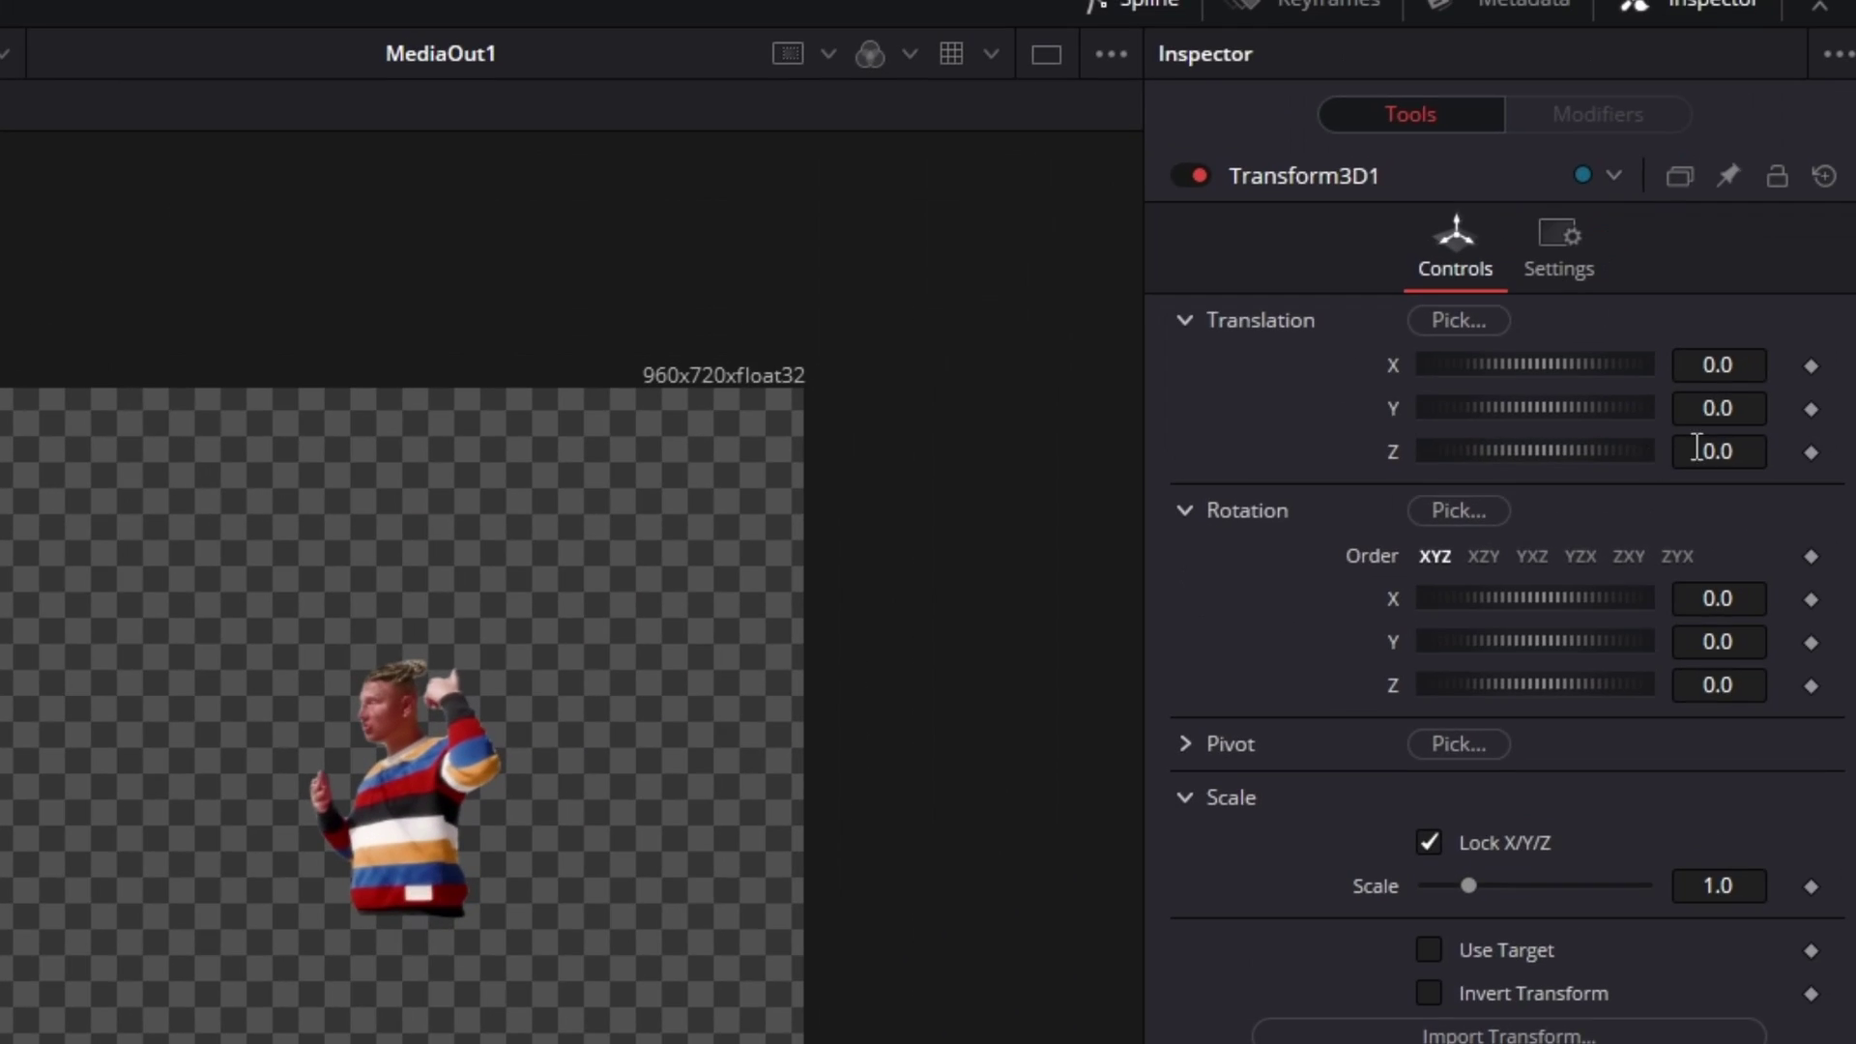
pyautogui.moveTo(1719, 450); pyautogui.dragTo(1804, 450)
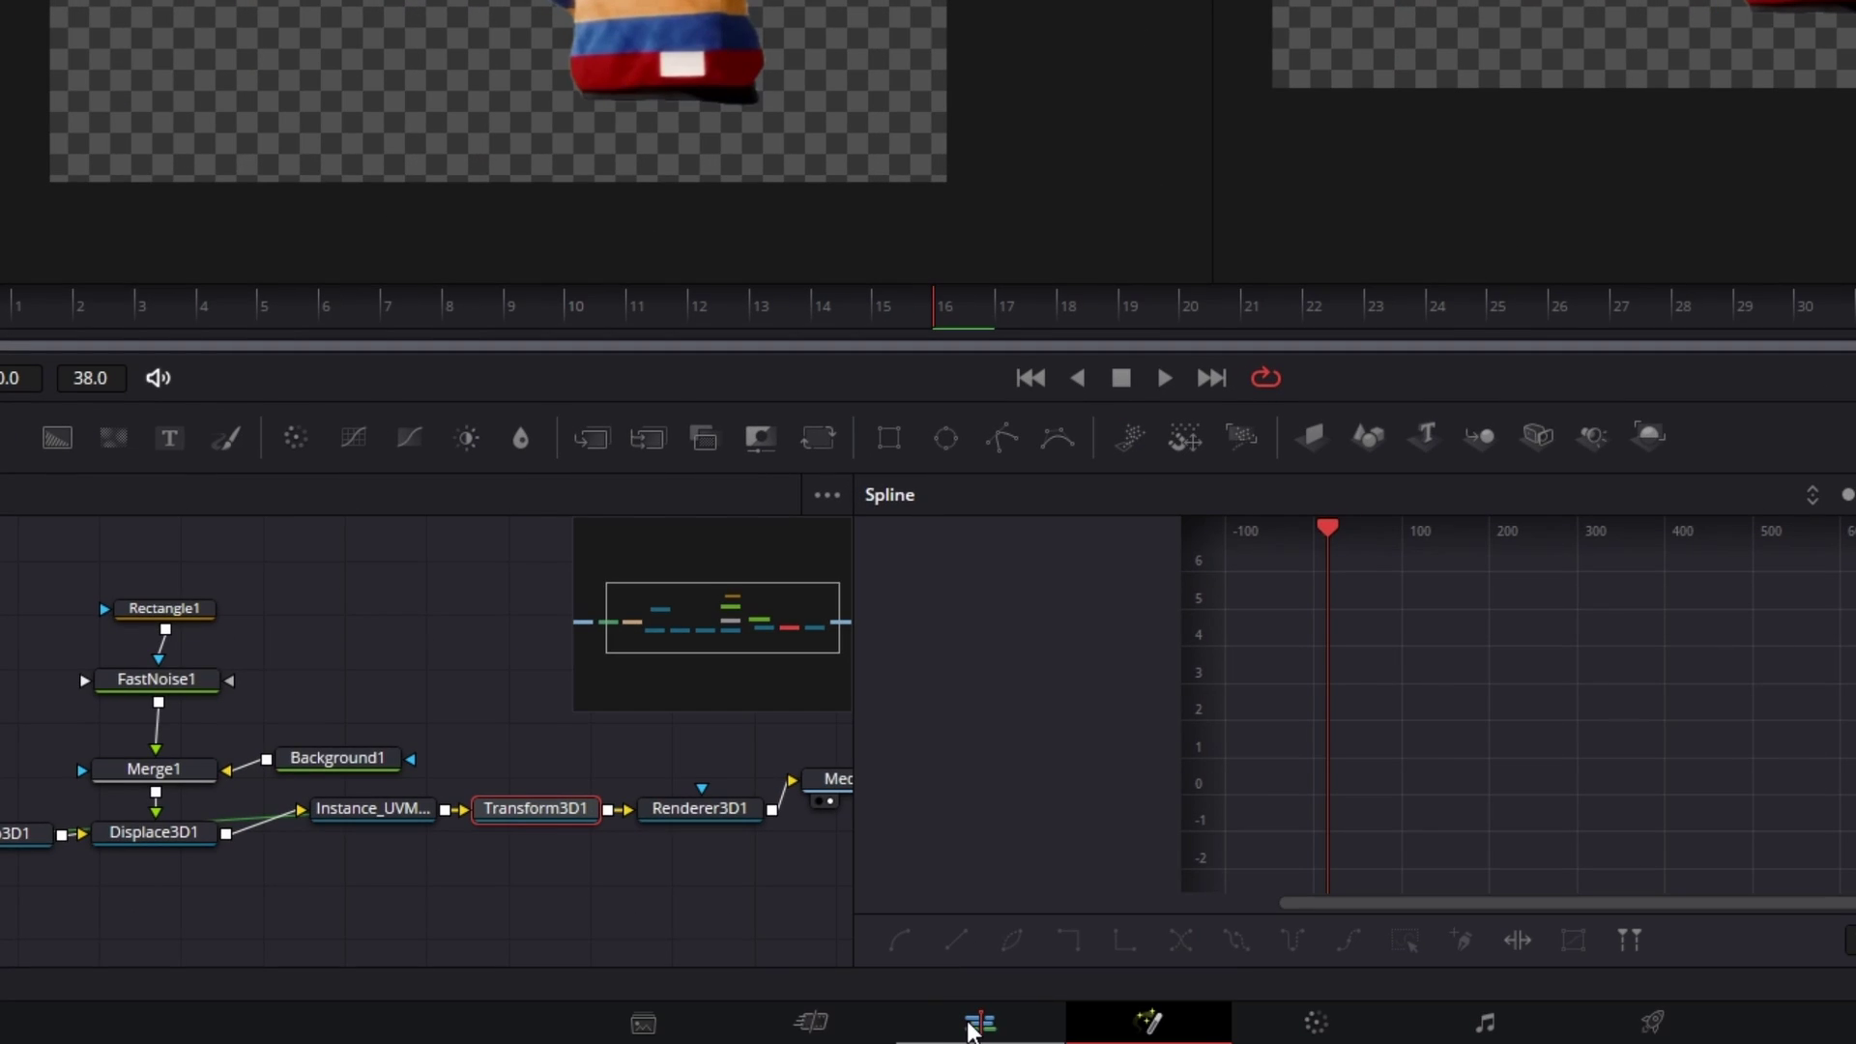
pyautogui.click(973, 1027)
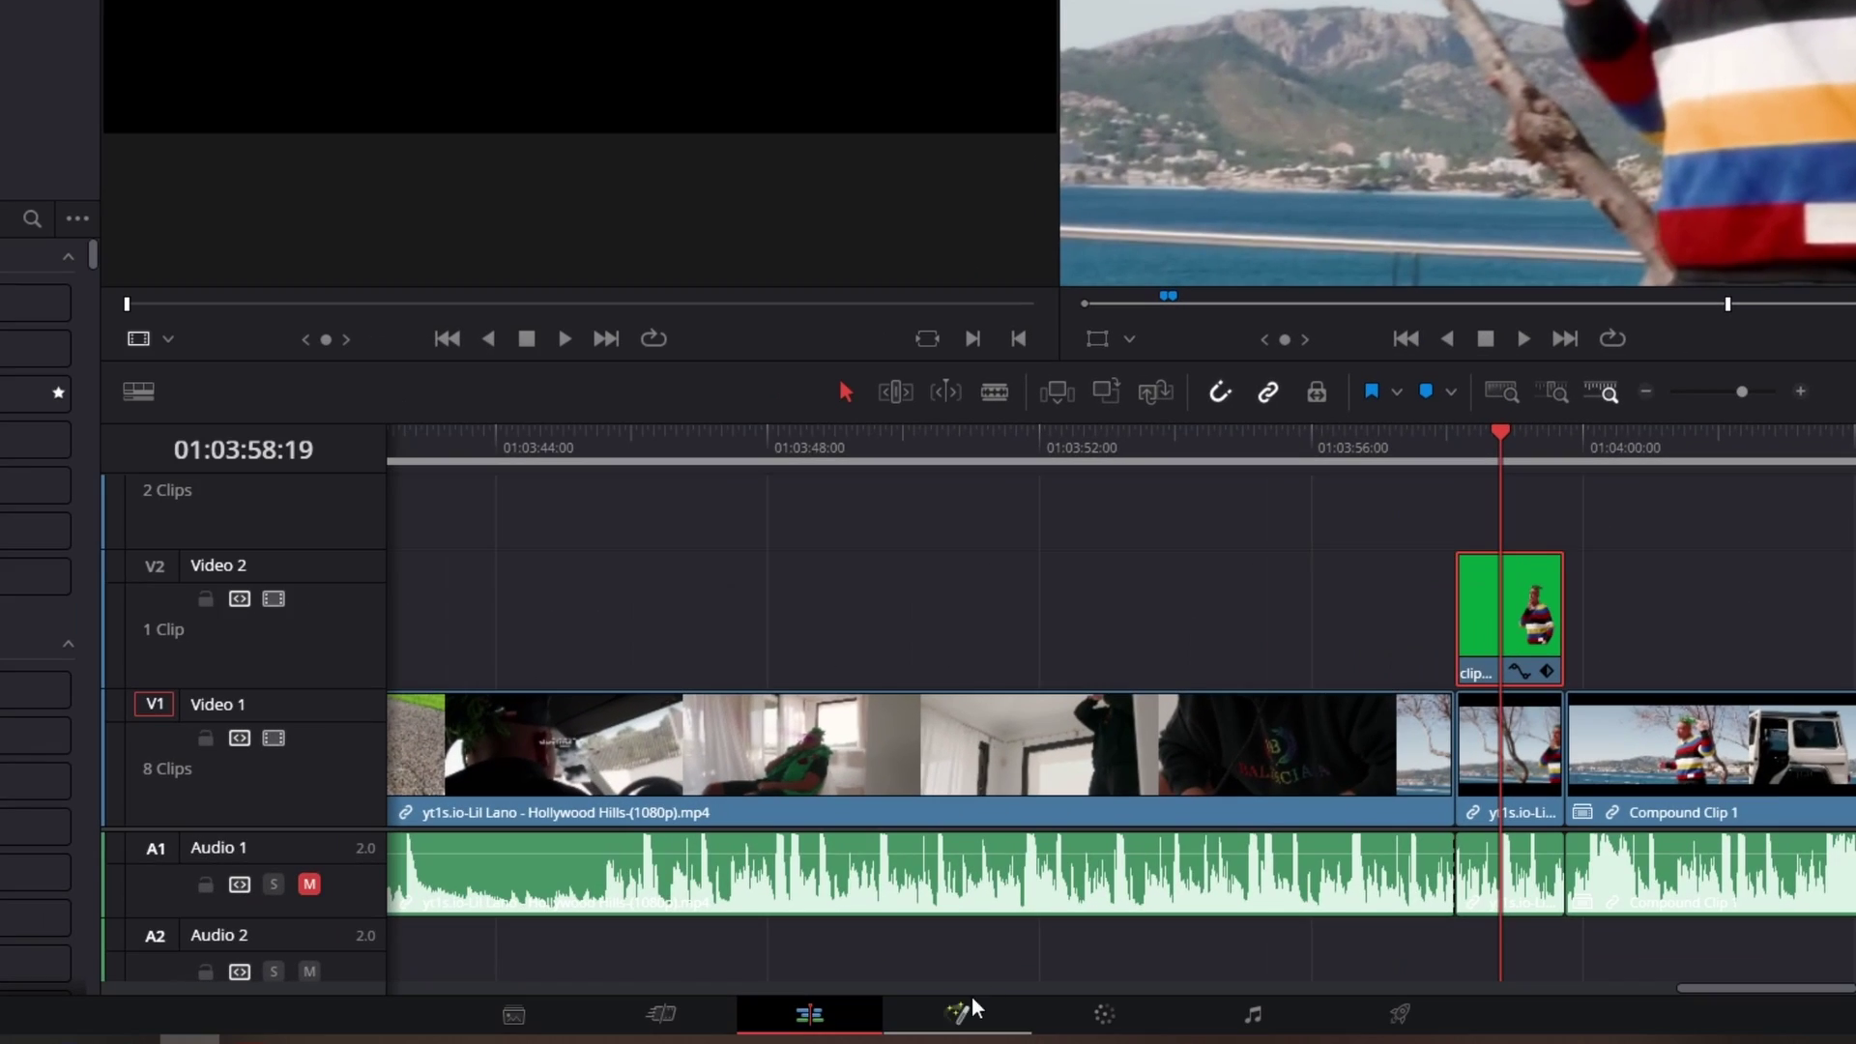
# - Switch from the Edit page back to the Fusion page
pyautogui.click(957, 1012)
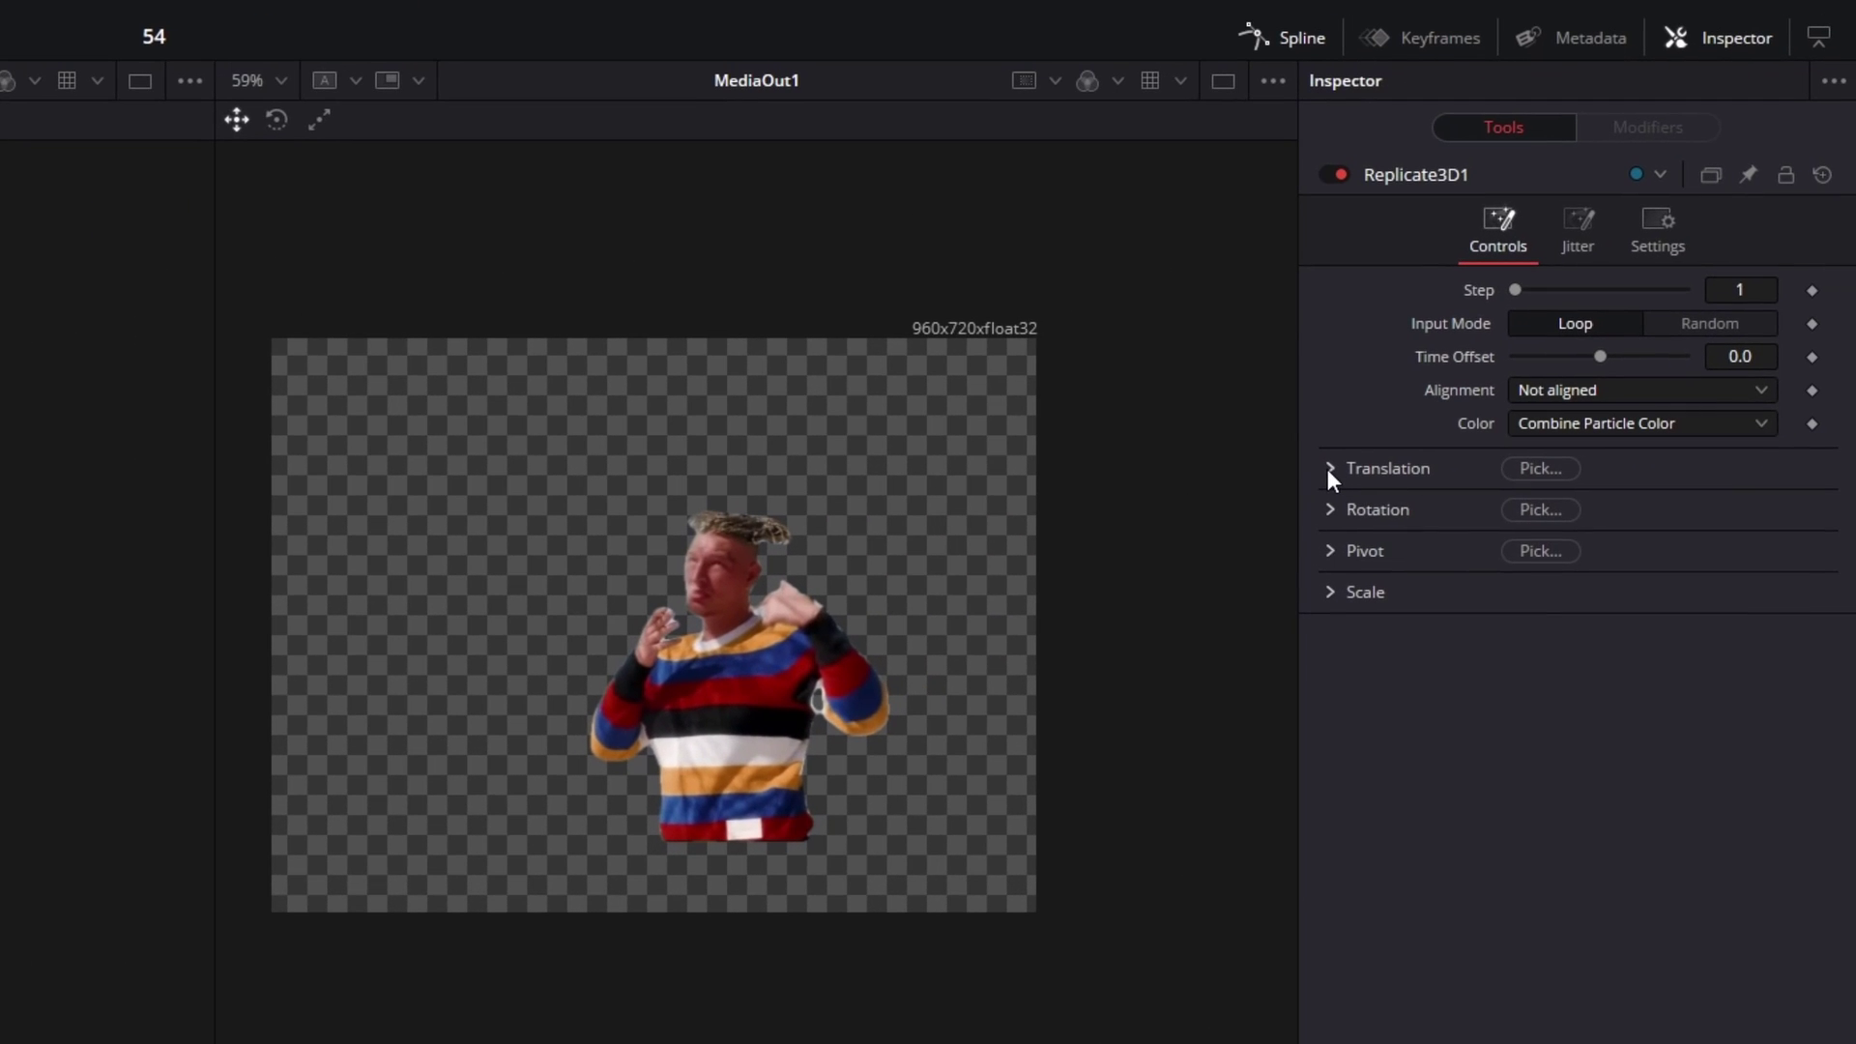
# - Keyframe Replicate3D1's jitter and set Rotation Jitter X, Y, Z to 300, 350, 400
pyautogui.click(1329, 468)
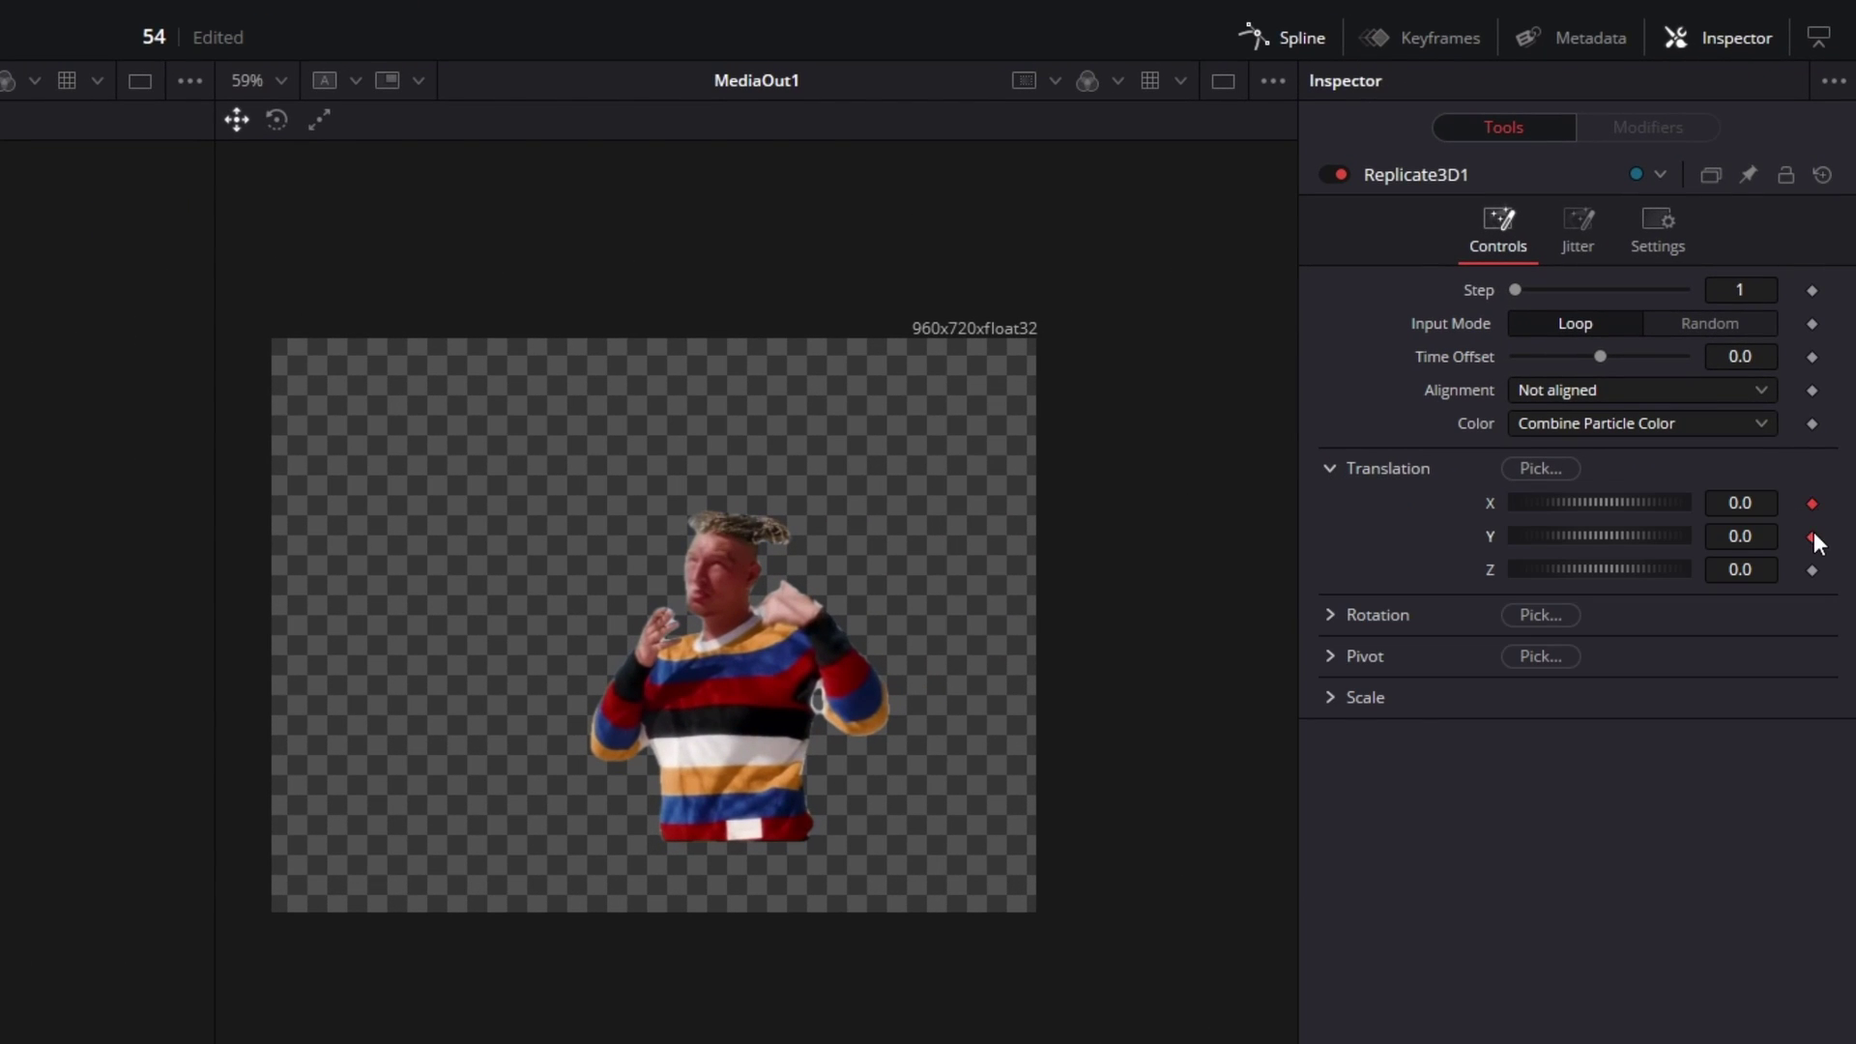
pyautogui.click(1576, 228)
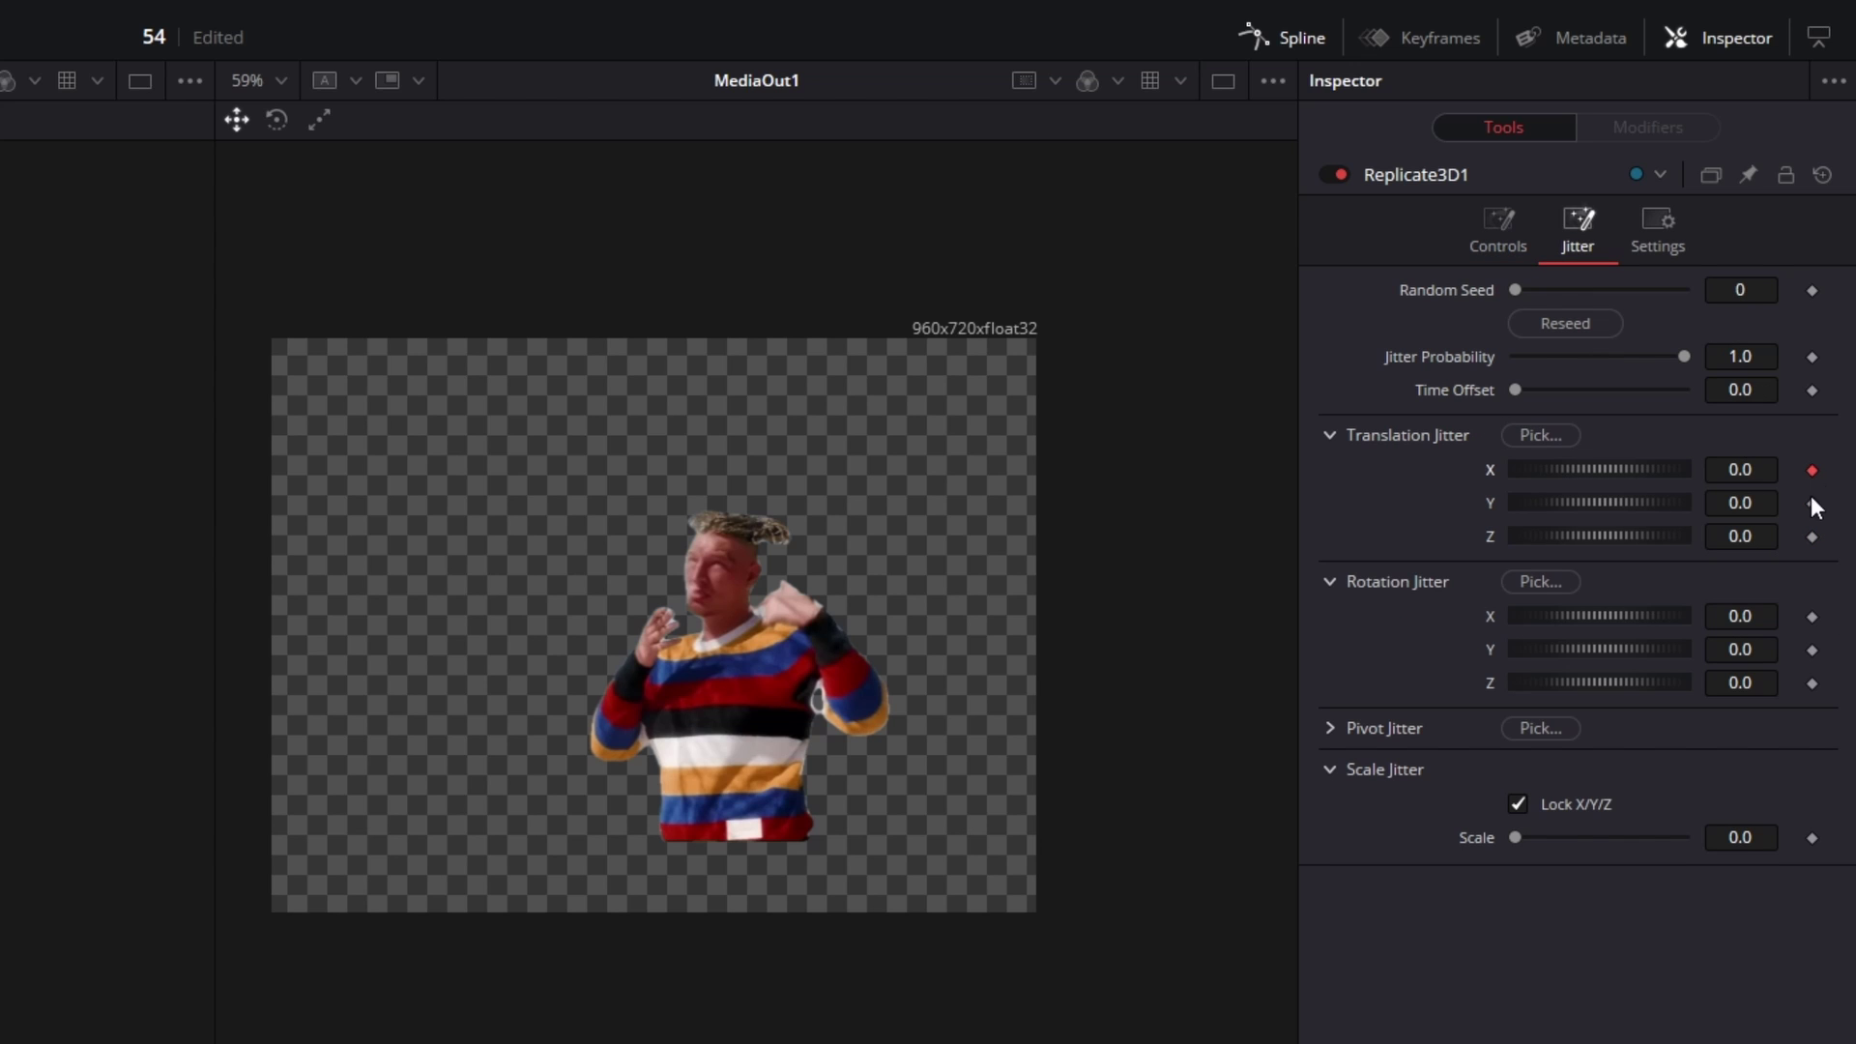
pyautogui.click(1812, 649)
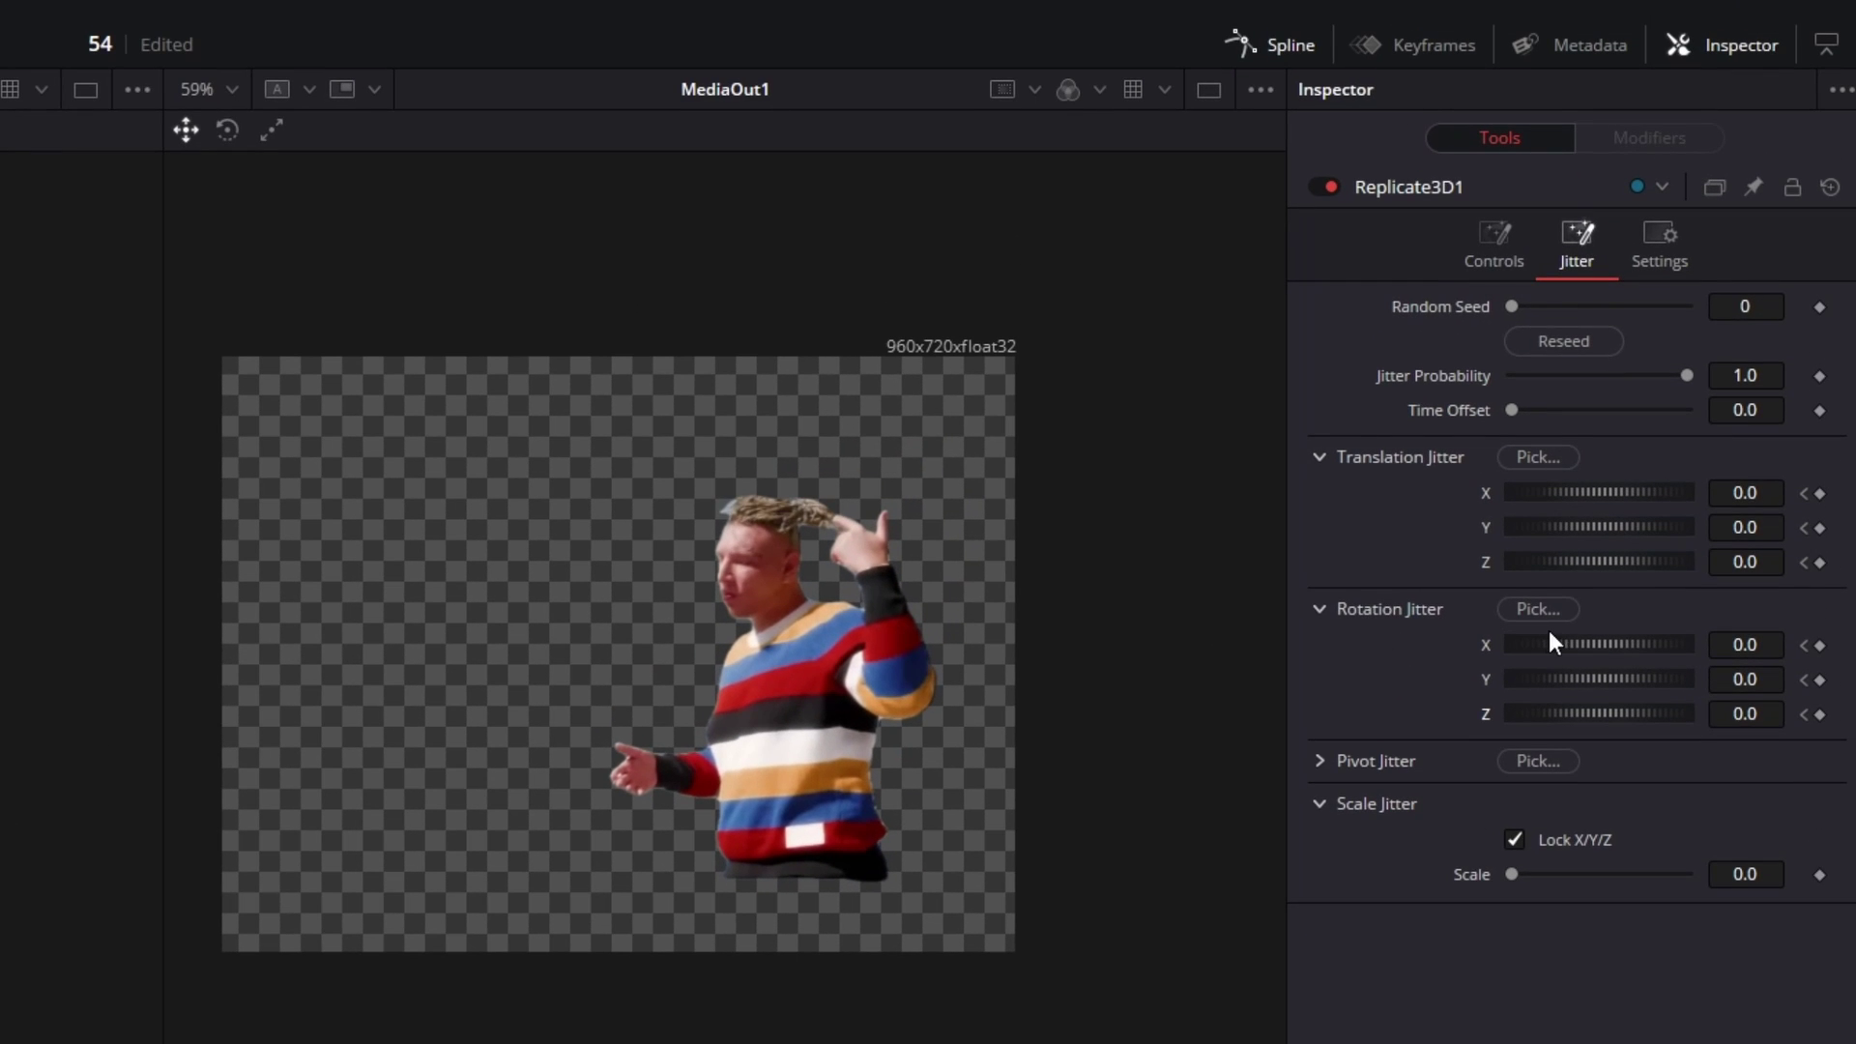
pyautogui.click(1737, 643)
pyautogui.write('300')
pyautogui.click(1752, 674)
pyautogui.write('20')
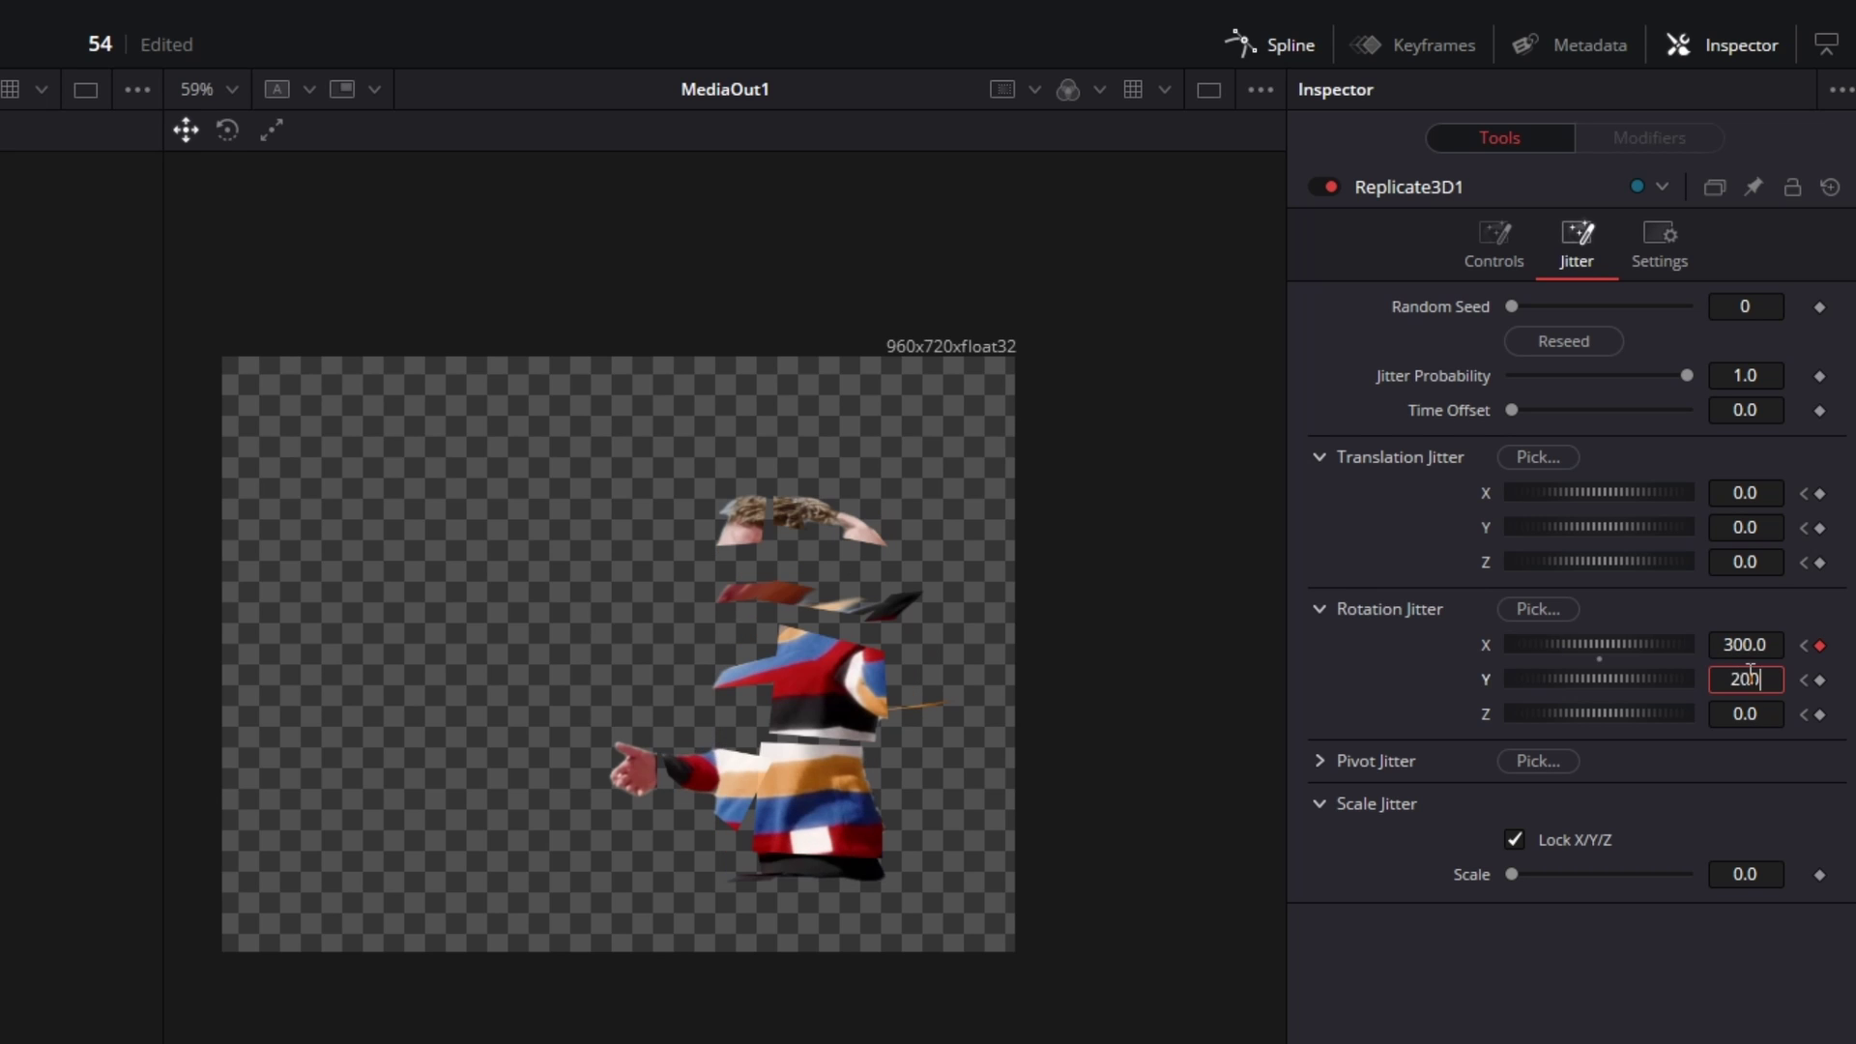
pyautogui.write('350')
pyautogui.click(1753, 713)
pyautogui.write('400')
pyautogui.press('Return')
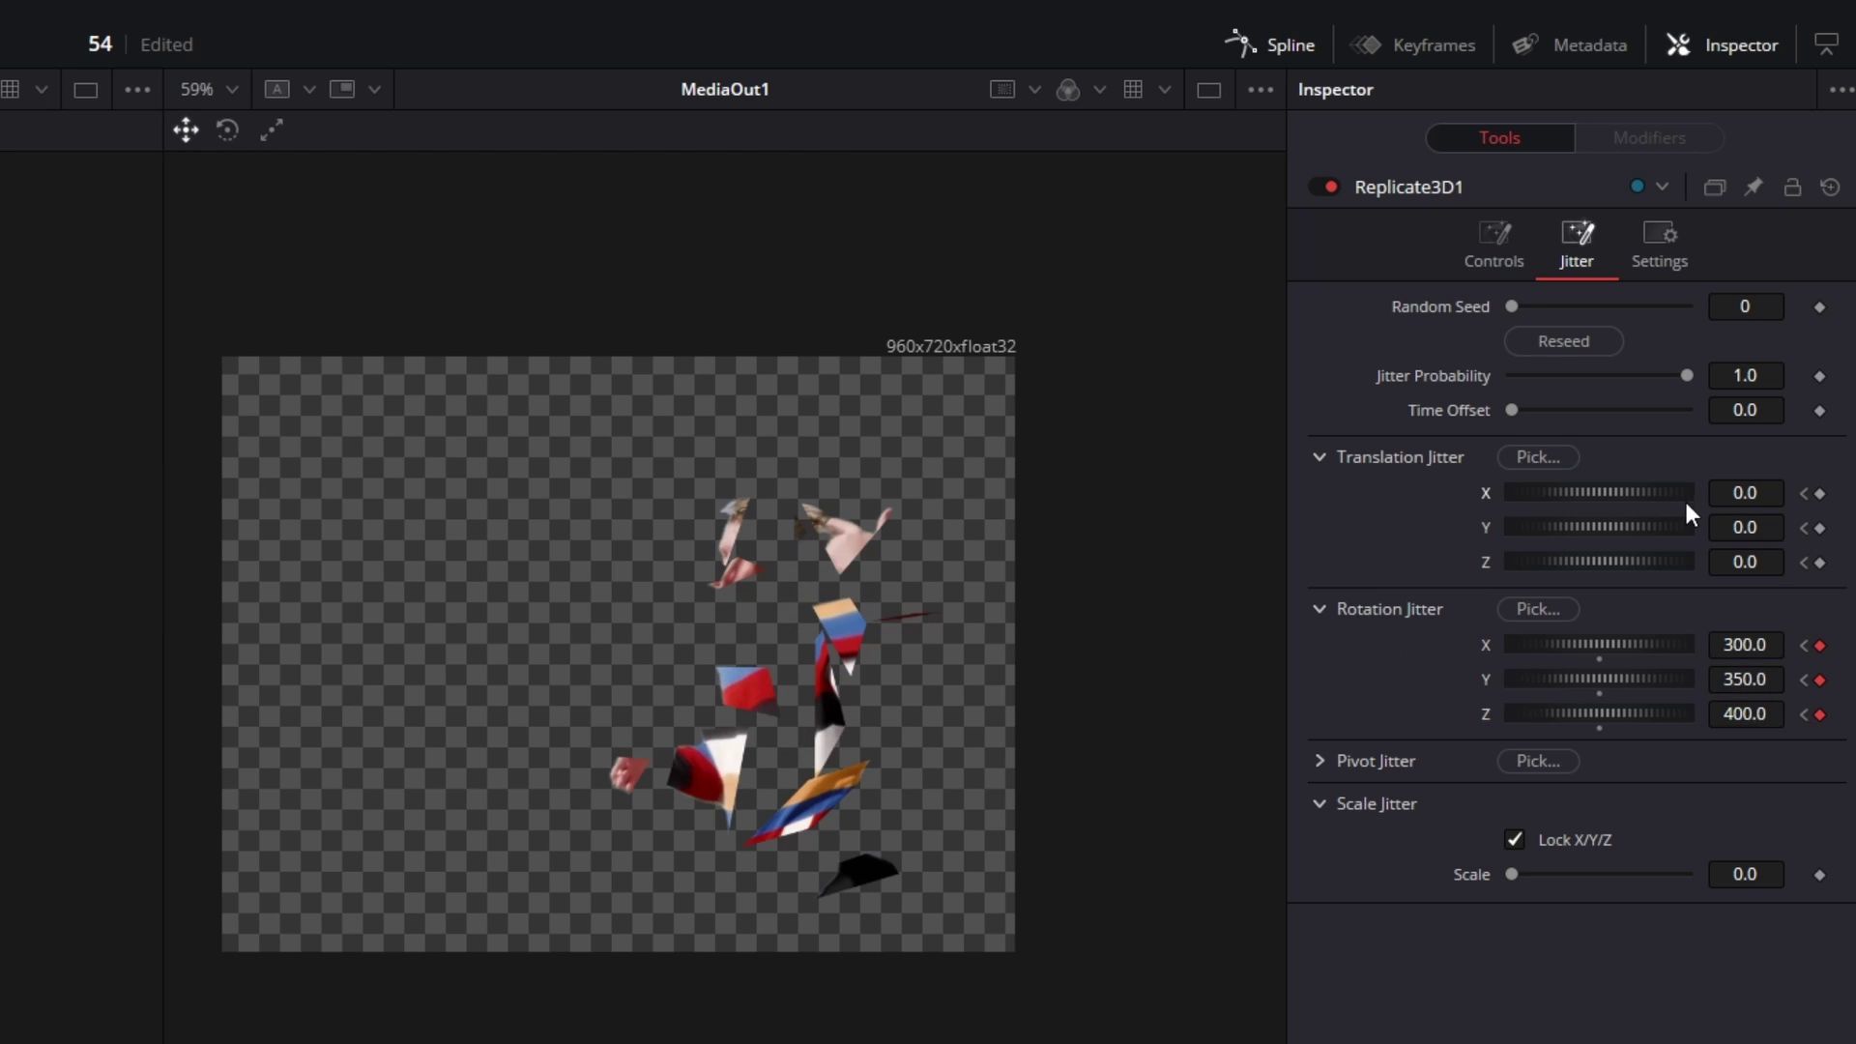
# - Set Replicate3D1's Translation Jitter X to 0.36 and Z to 1.02
pyautogui.click(1745, 493)
pyautogui.write('0.36')
pyautogui.click(1734, 522)
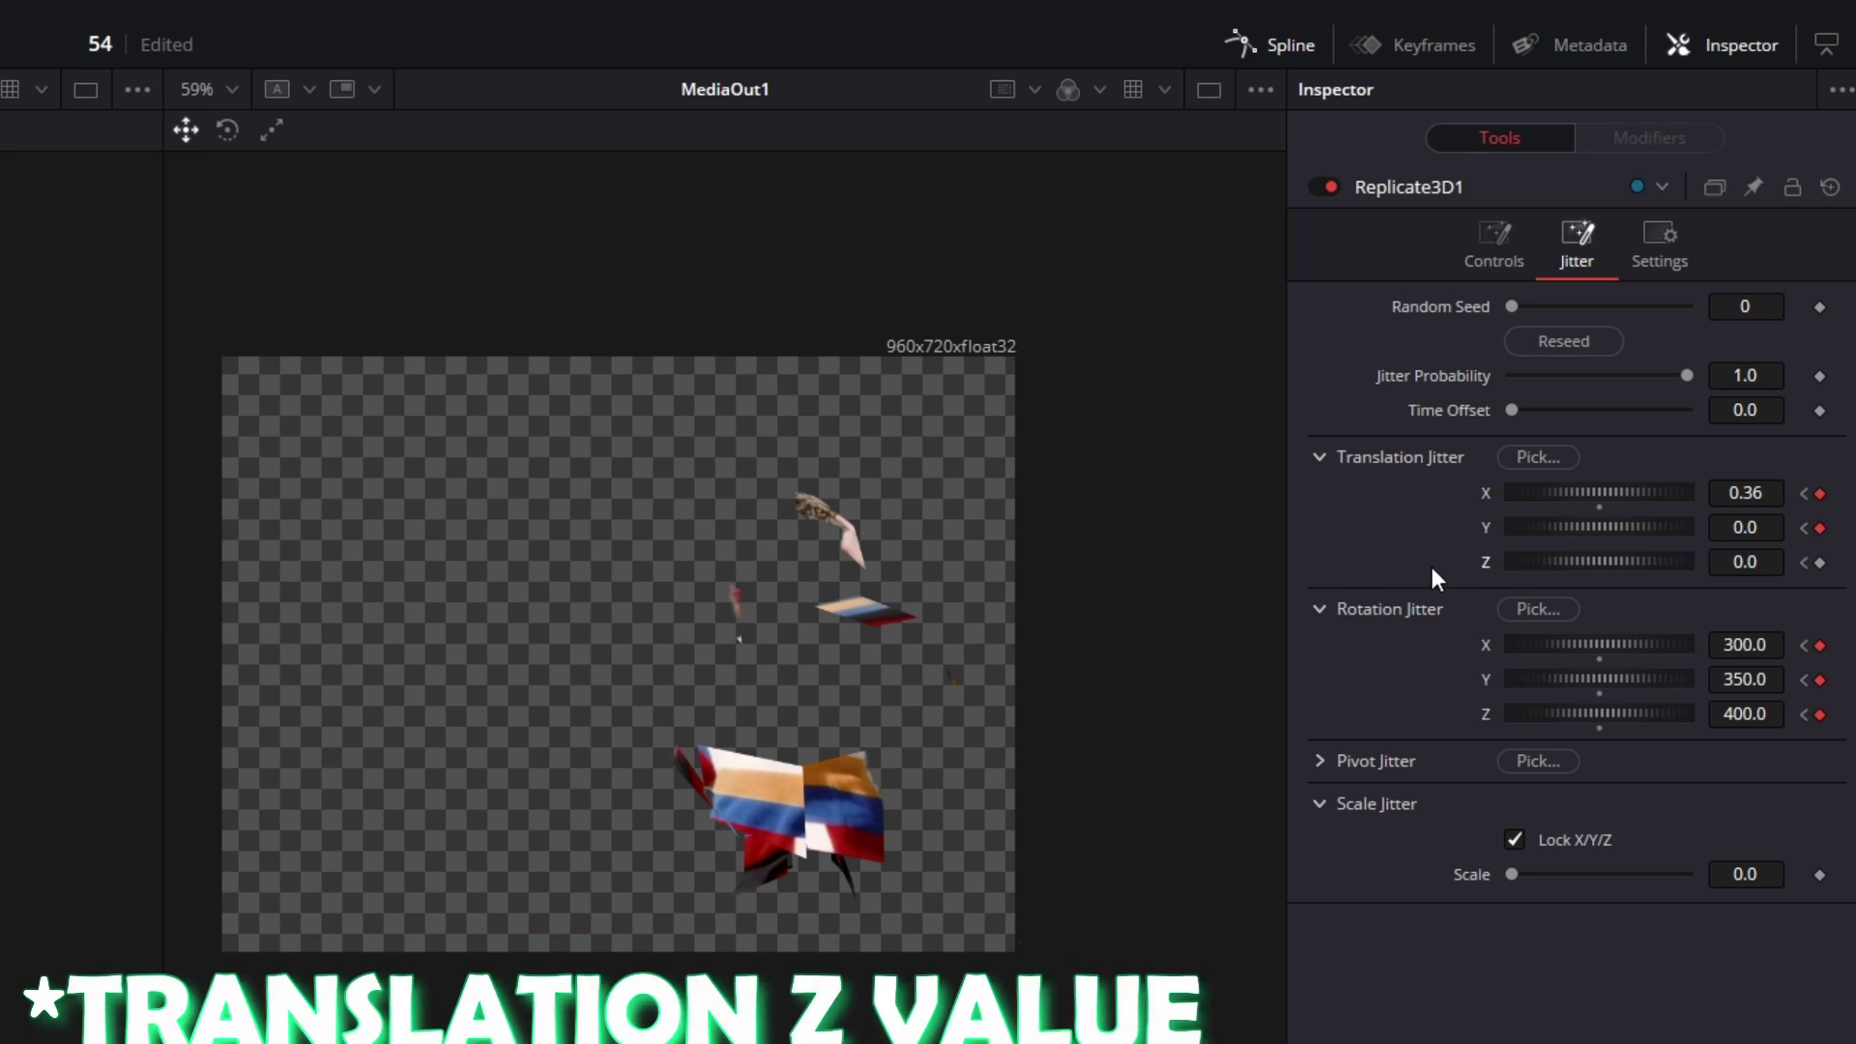
pyautogui.click(1744, 564)
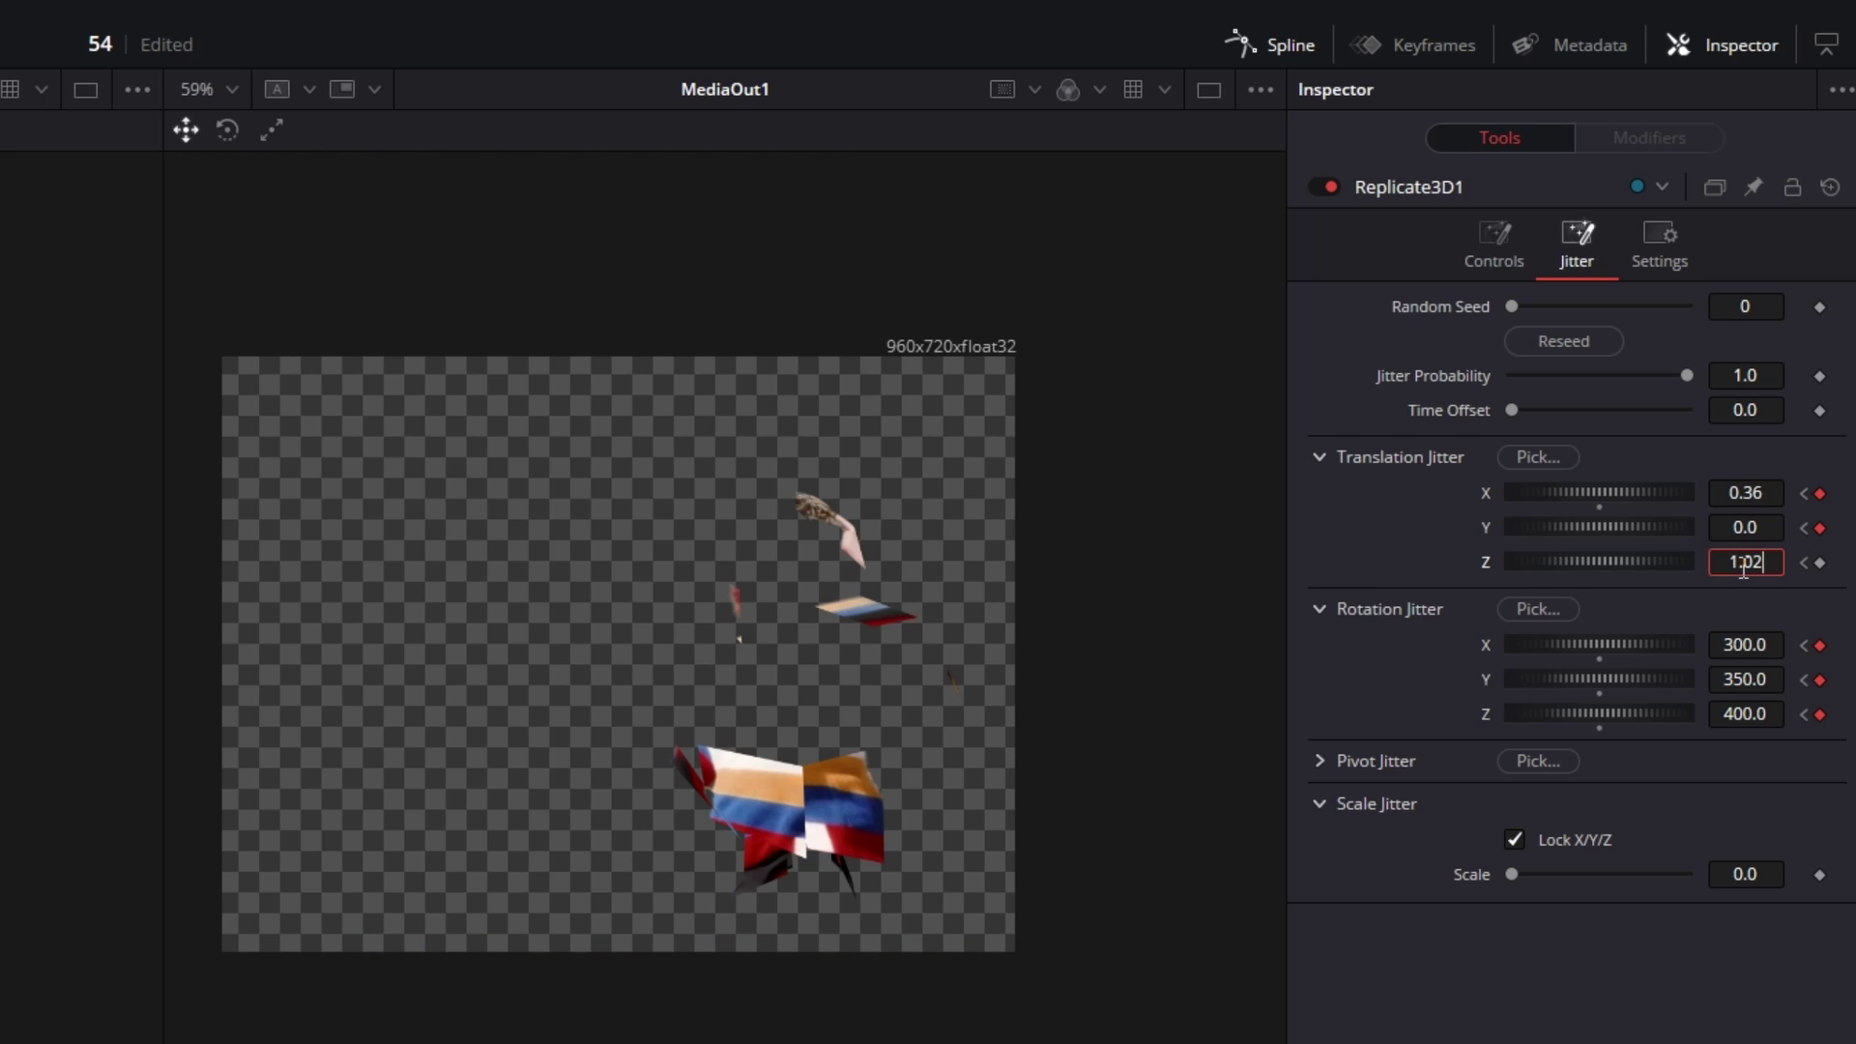
pyautogui.write('1.02')
pyautogui.press('Return')
pyautogui.click(1494, 253)
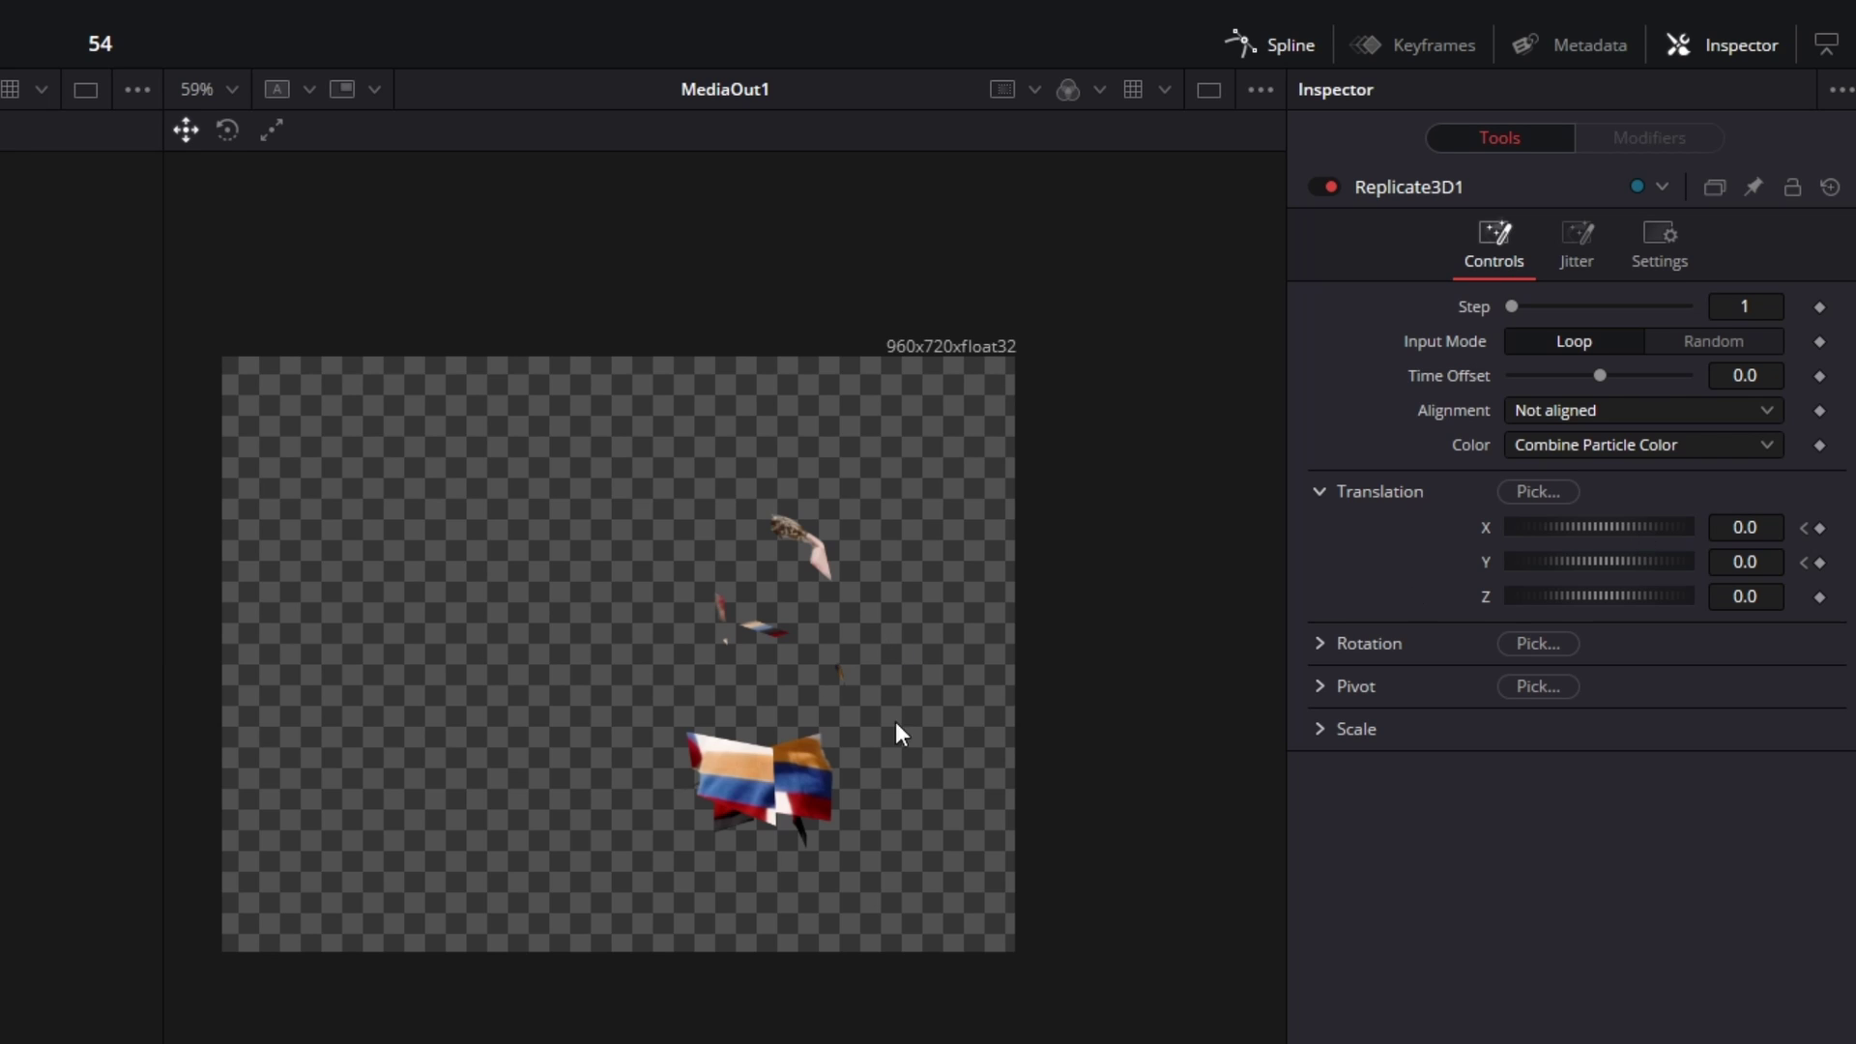
# - Keyframe new Replicate3D1 Translation X and Y offsets at a later frame, then scrub to preview the fragments moving
pyautogui.moveTo(1598, 525); pyautogui.dragTo(1671, 561)
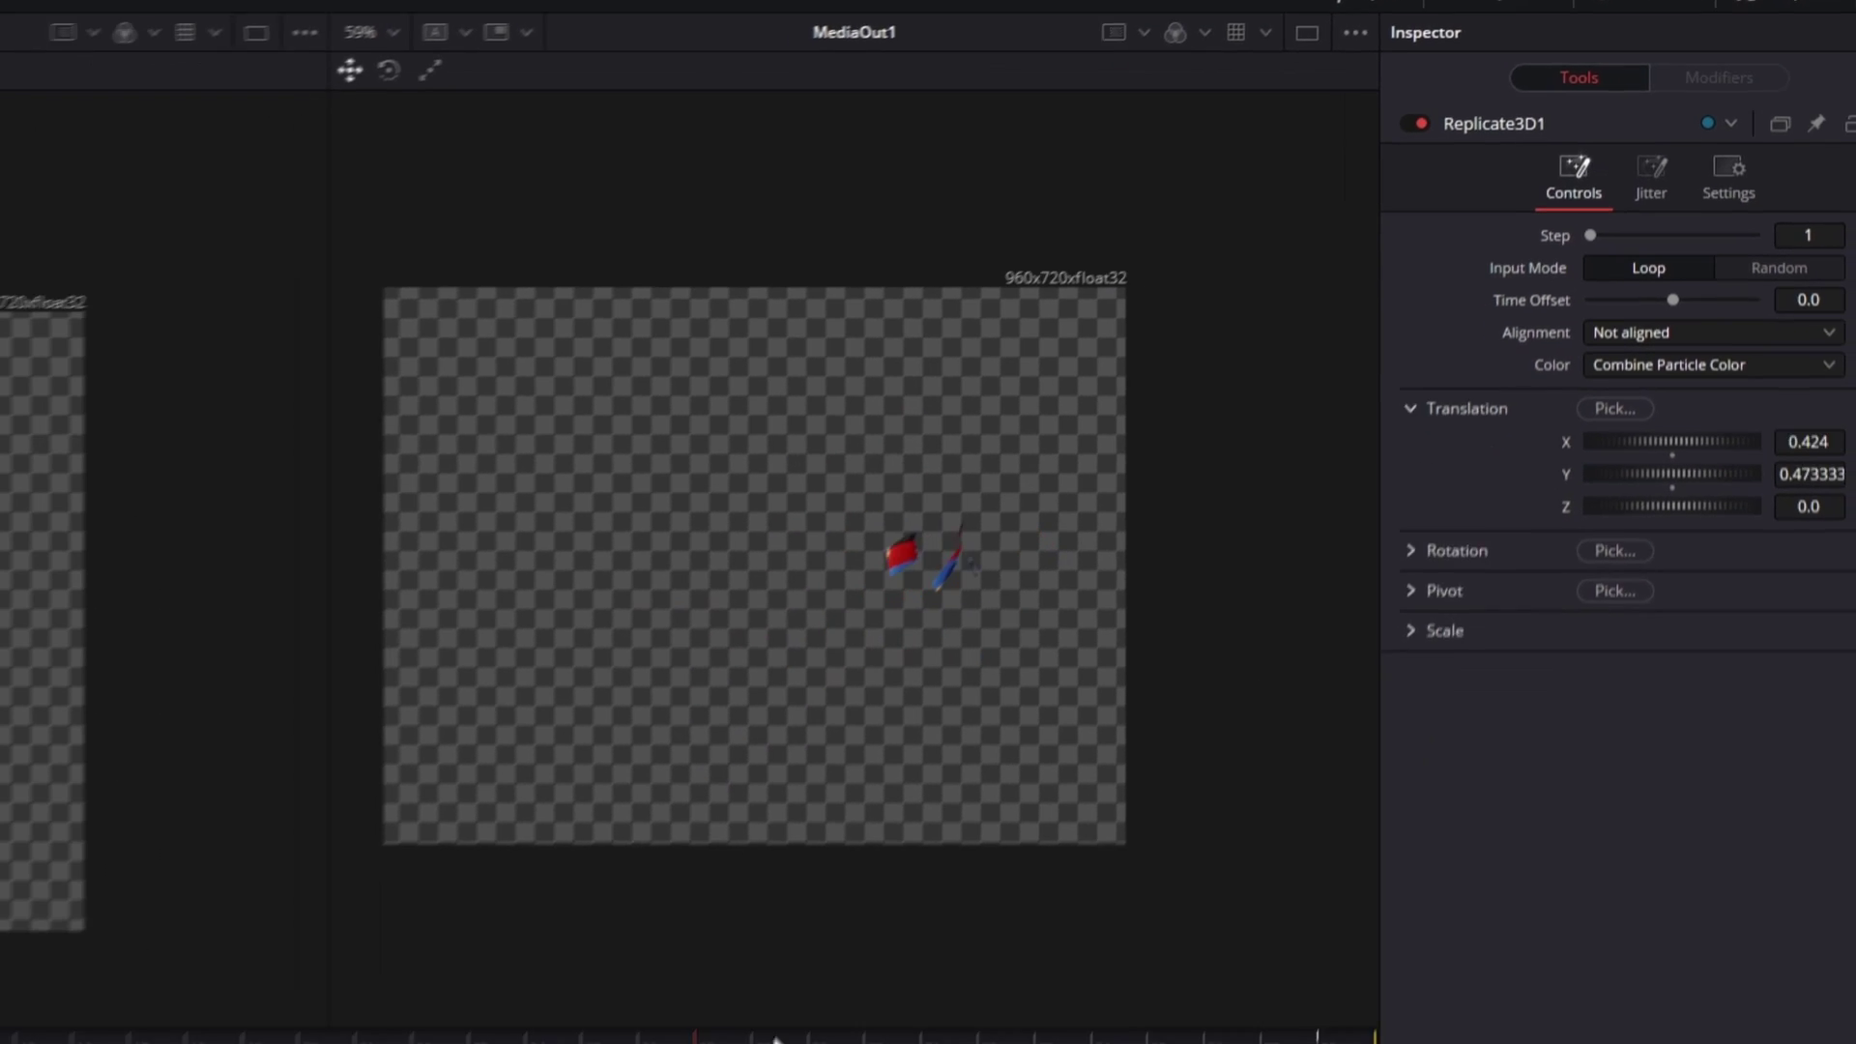
pyautogui.moveTo(777, 1039); pyautogui.dragTo(15, 1043)
pyautogui.click(1114, 921)
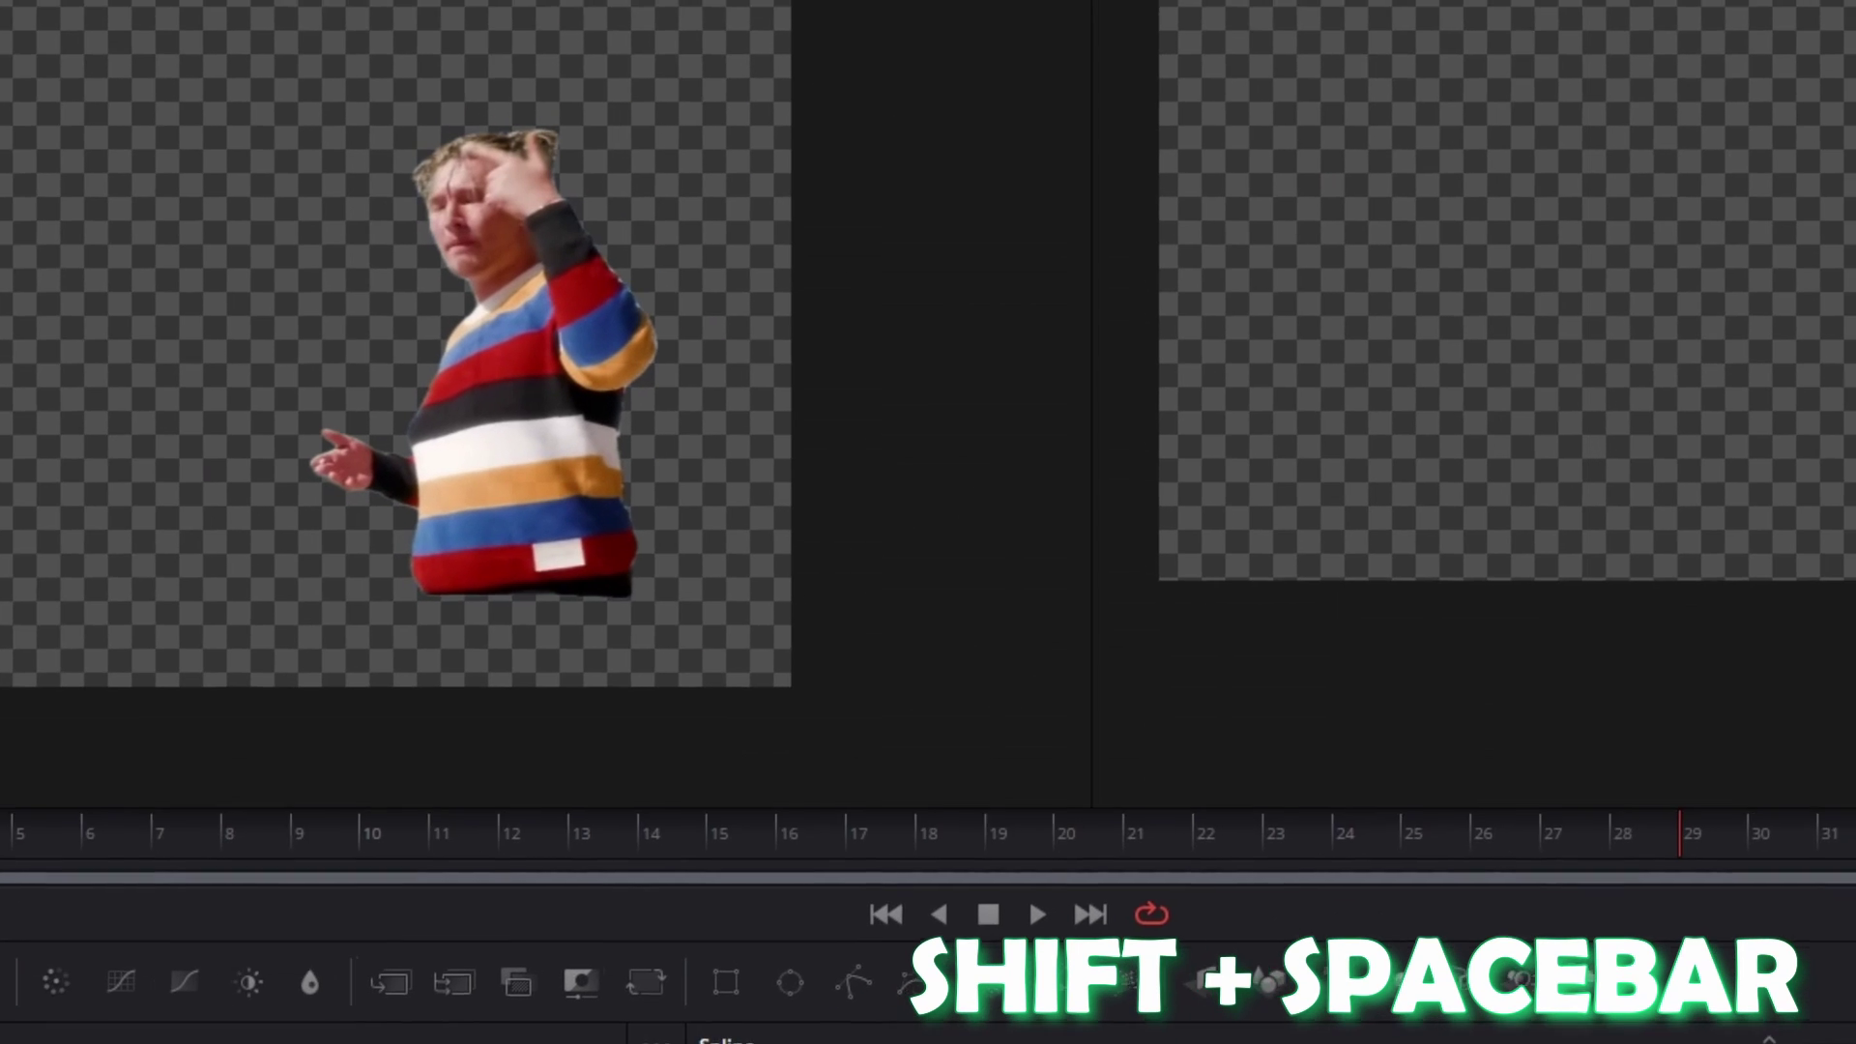
# - Add a SoftGlow1 node to the comp, with Glow Size 2.4 and Gain lowered from 2.0
pyautogui.hotkey('shift', 'space')
pyautogui.write('Shadow')
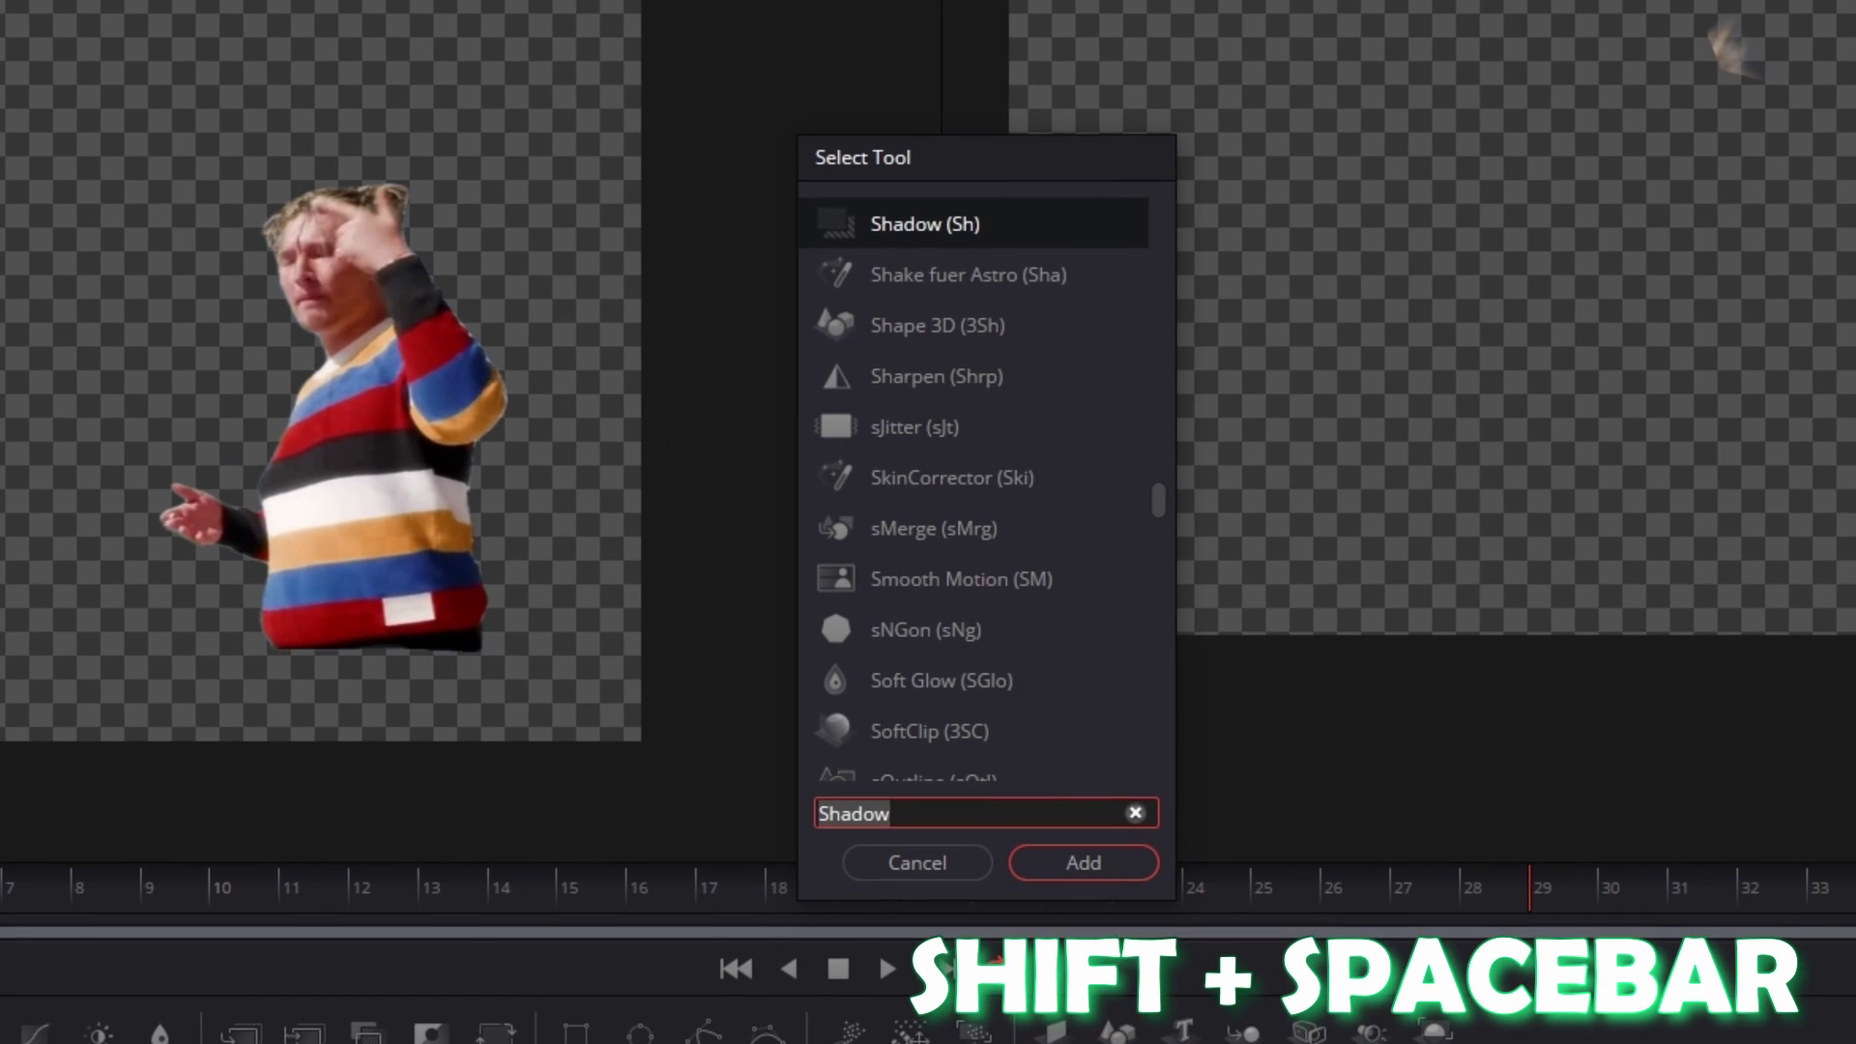
pyautogui.press('BackSpace')
pyautogui.press('BackSpace')
pyautogui.press('BackSpace')
pyautogui.press('BackSpace')
pyautogui.press('BackSpace')
pyautogui.press('BackSpace')
pyautogui.write('sof')
pyautogui.click(966, 223)
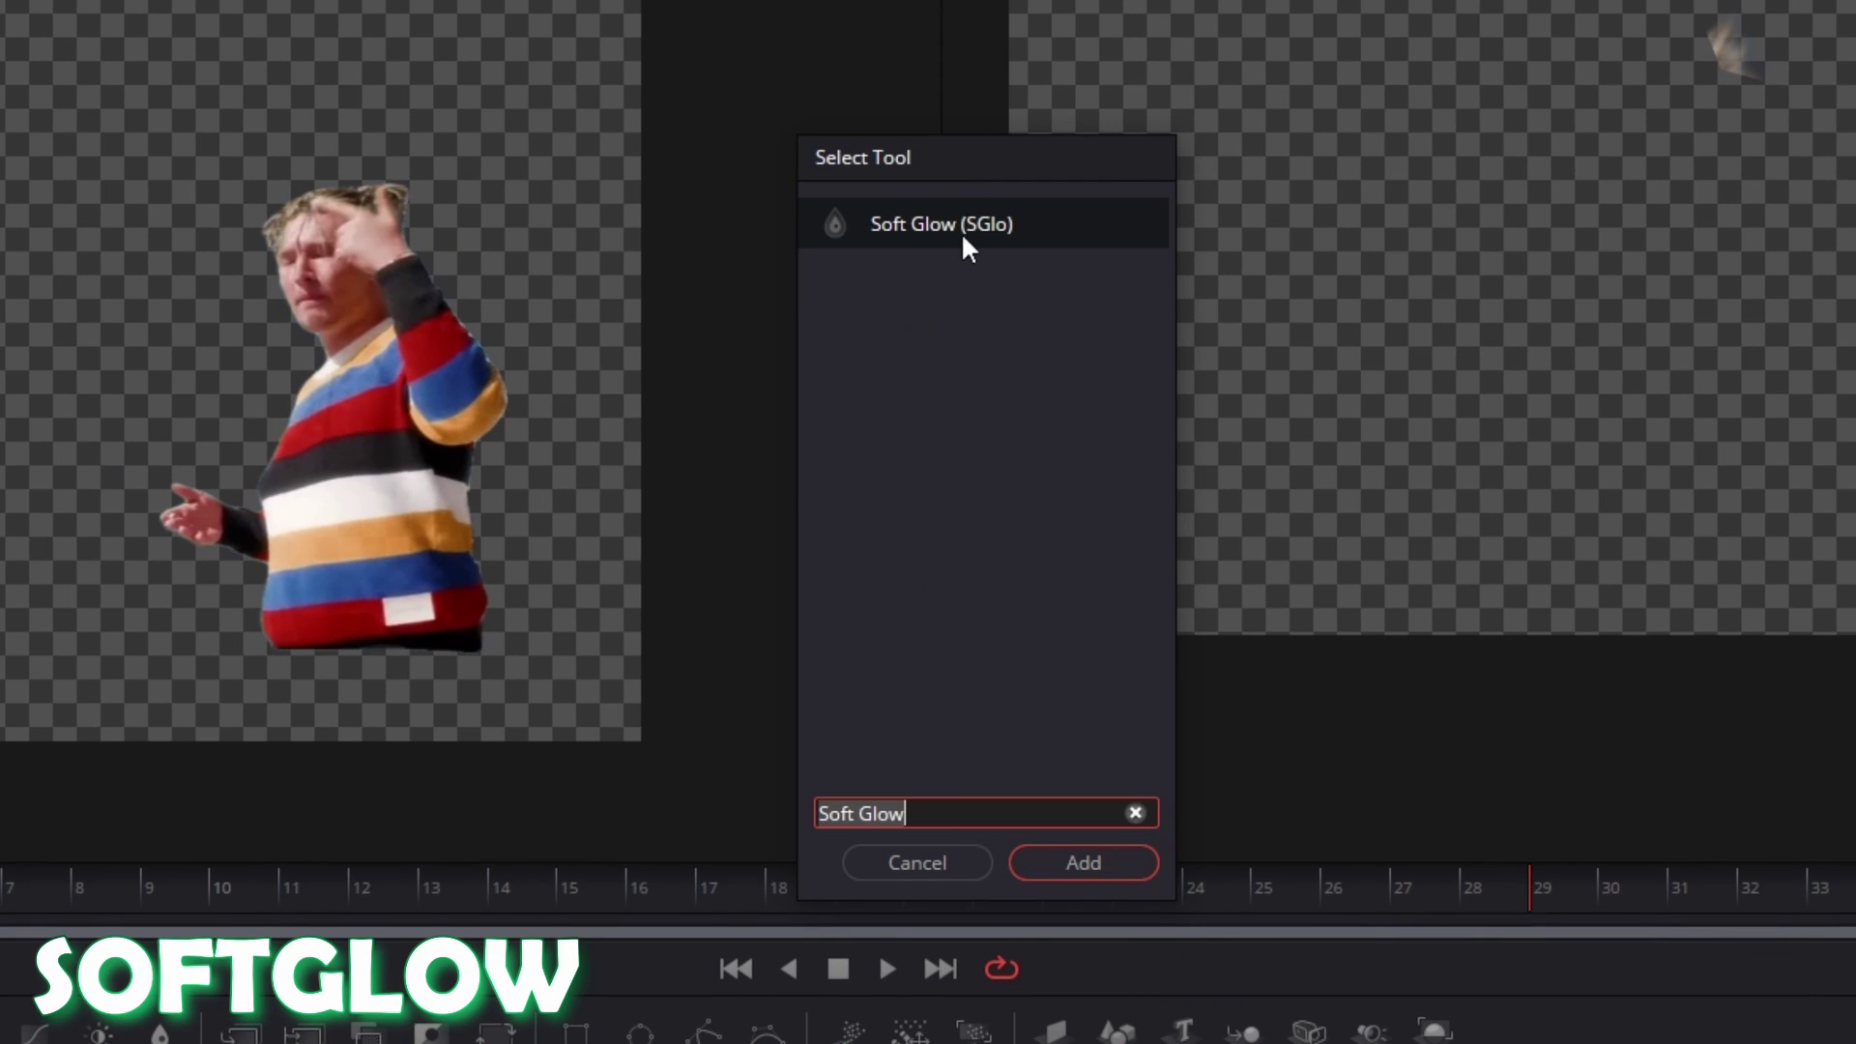
pyautogui.click(1054, 853)
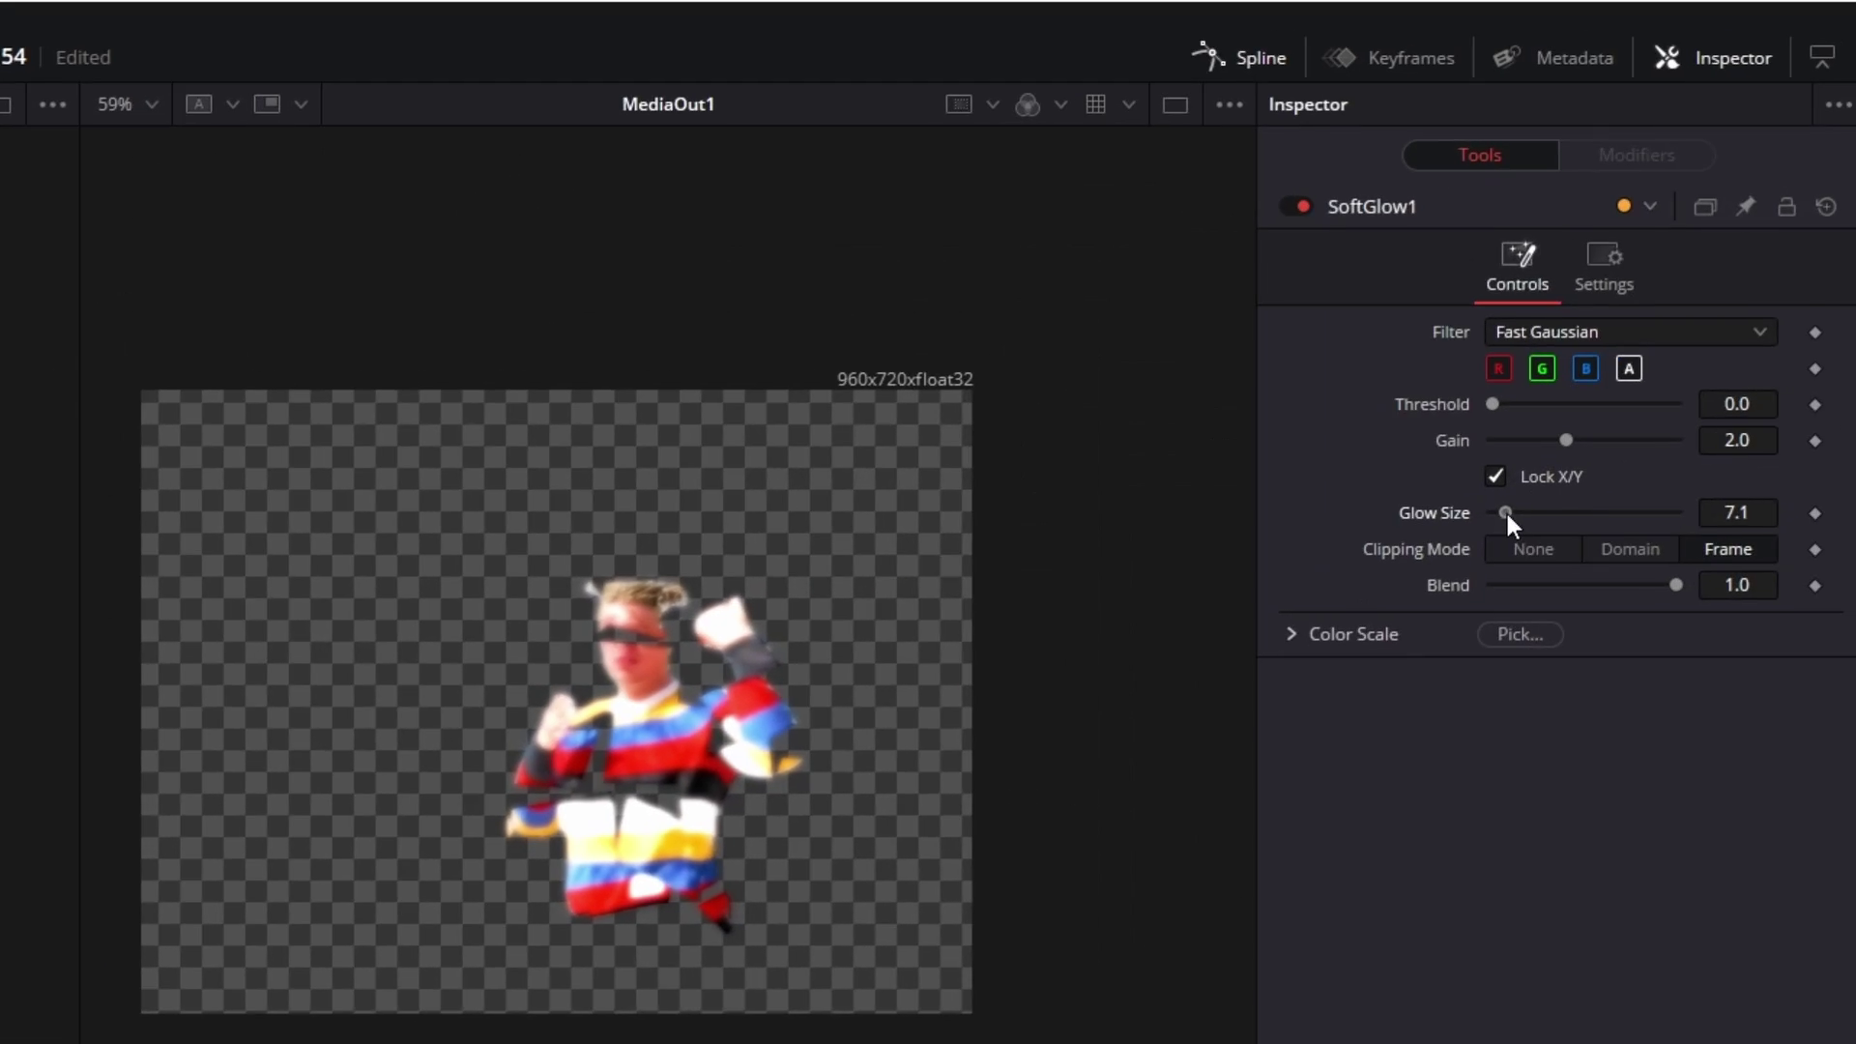
pyautogui.moveTo(1505, 509); pyautogui.dragTo(1497, 512)
pyautogui.moveTo(1570, 440); pyautogui.dragTo(1537, 437)
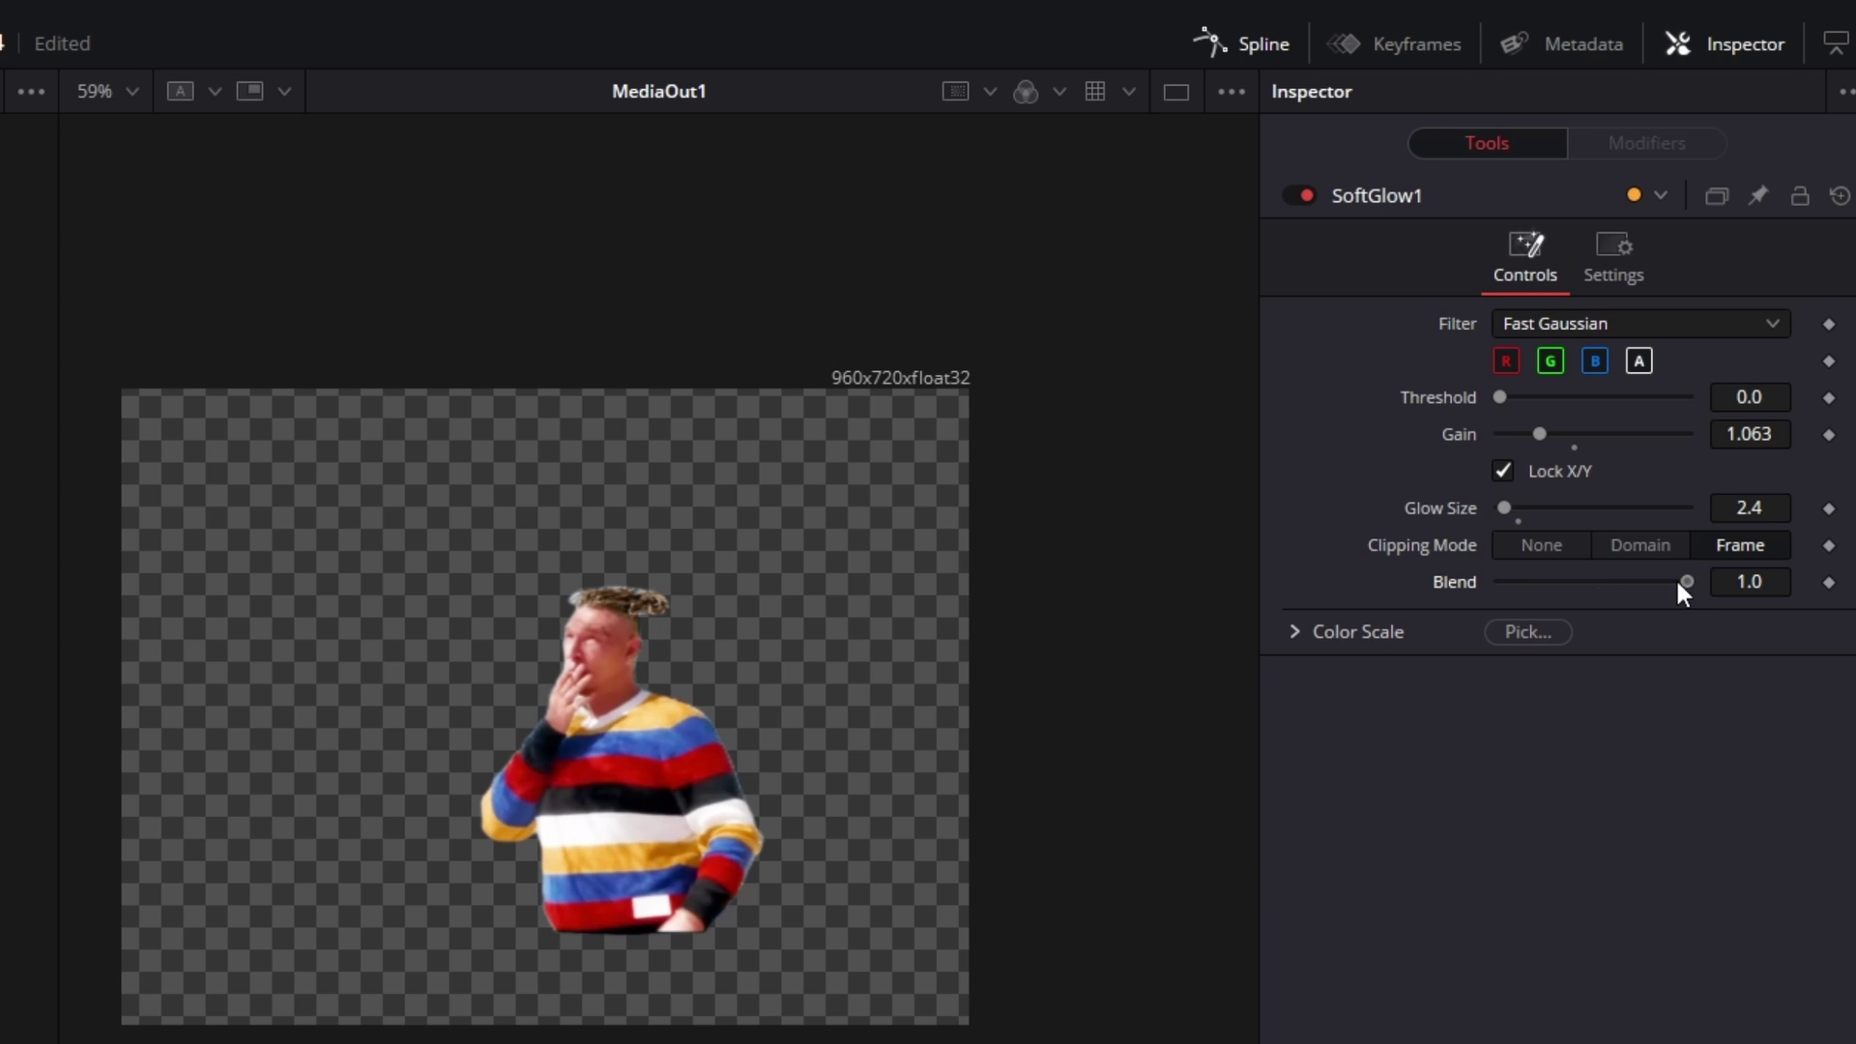
# - Keyframe SoftGlow1 Blend at 0.0, then raise it to 1.0 at a later frame
pyautogui.moveTo(1675, 577); pyautogui.dragTo(1500, 581)
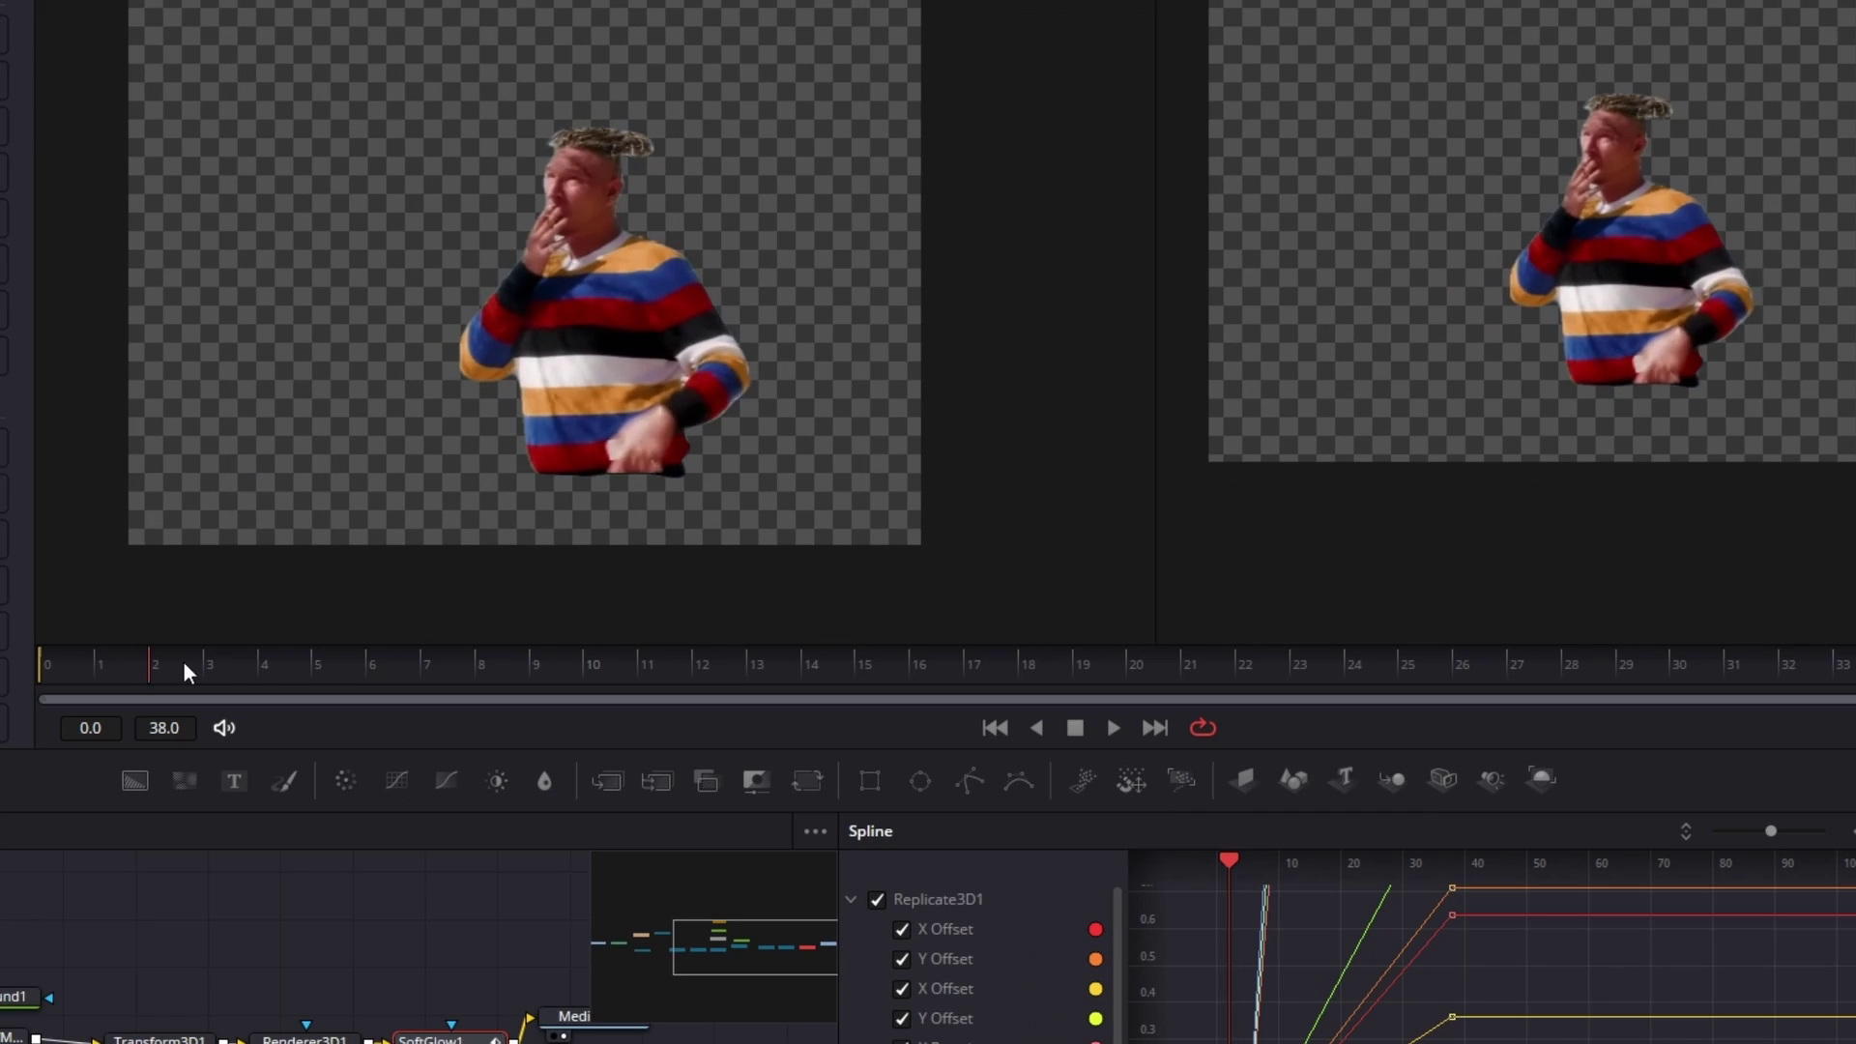
pyautogui.moveTo(186, 667); pyautogui.dragTo(296, 665)
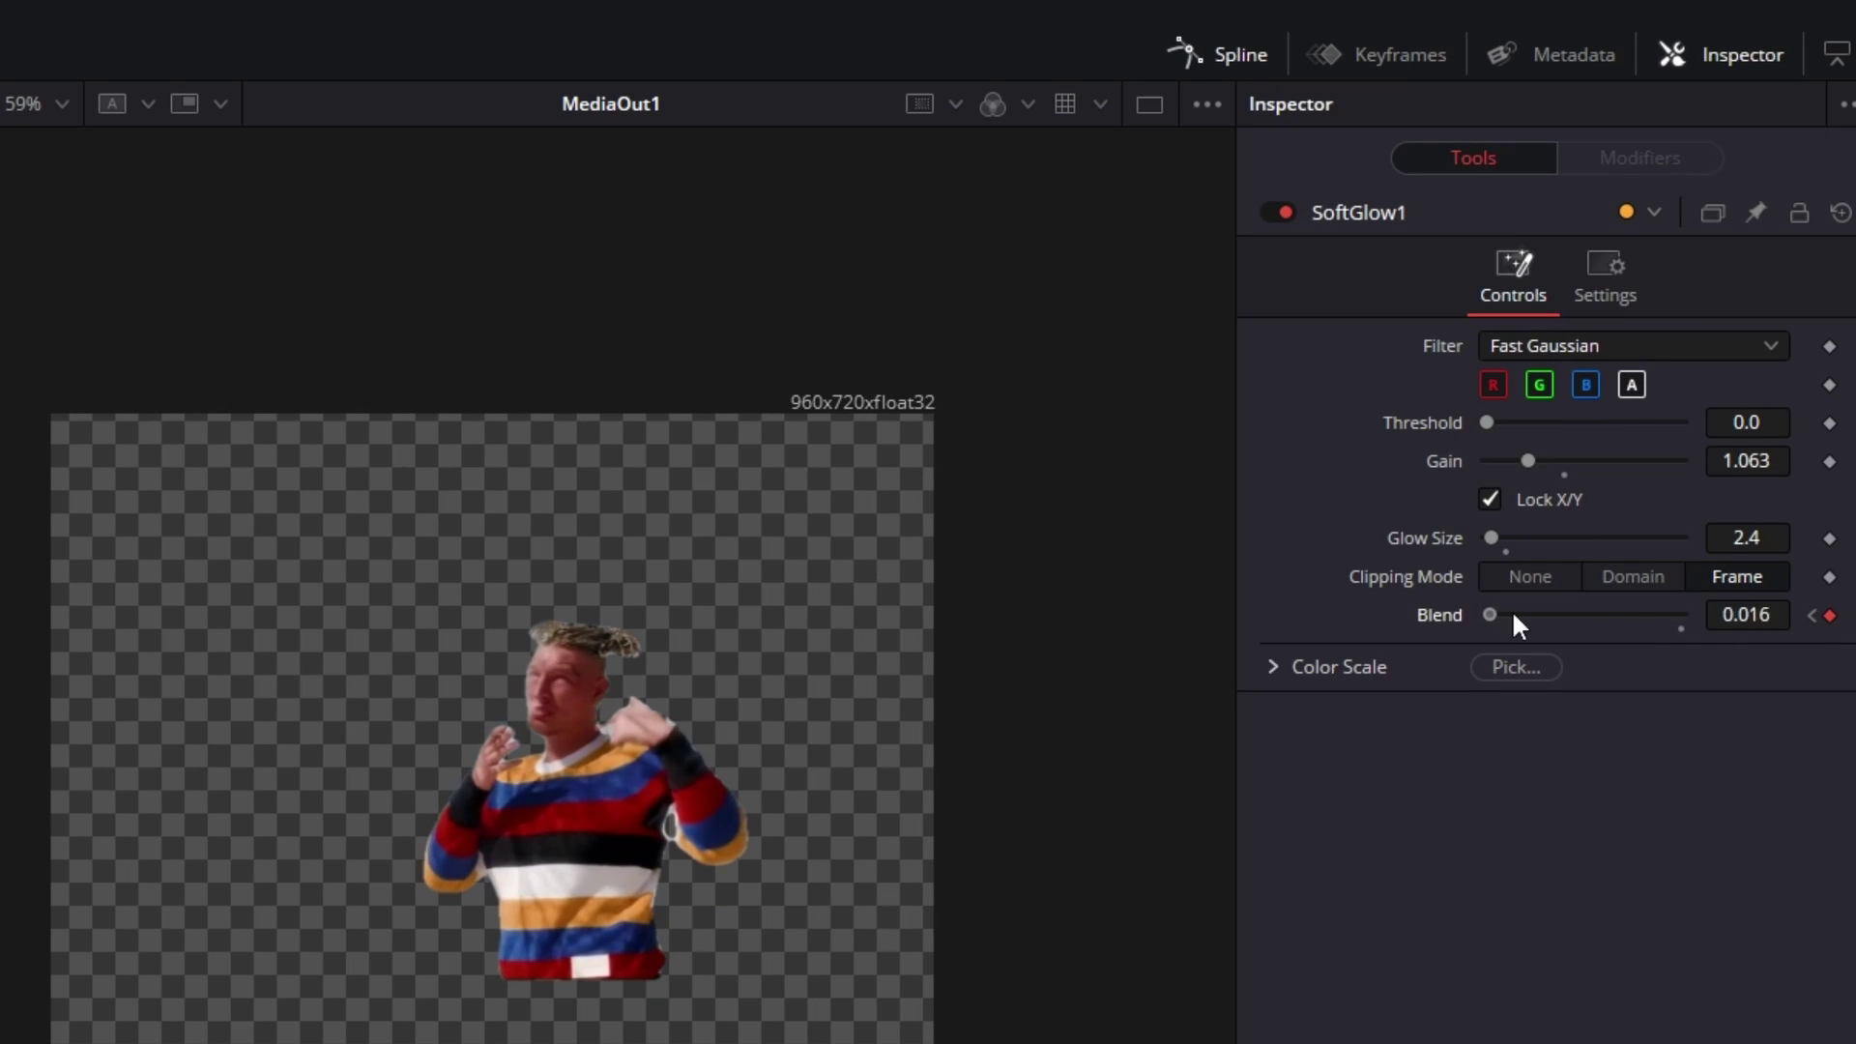
pyautogui.moveTo(1514, 621); pyautogui.dragTo(1763, 611)
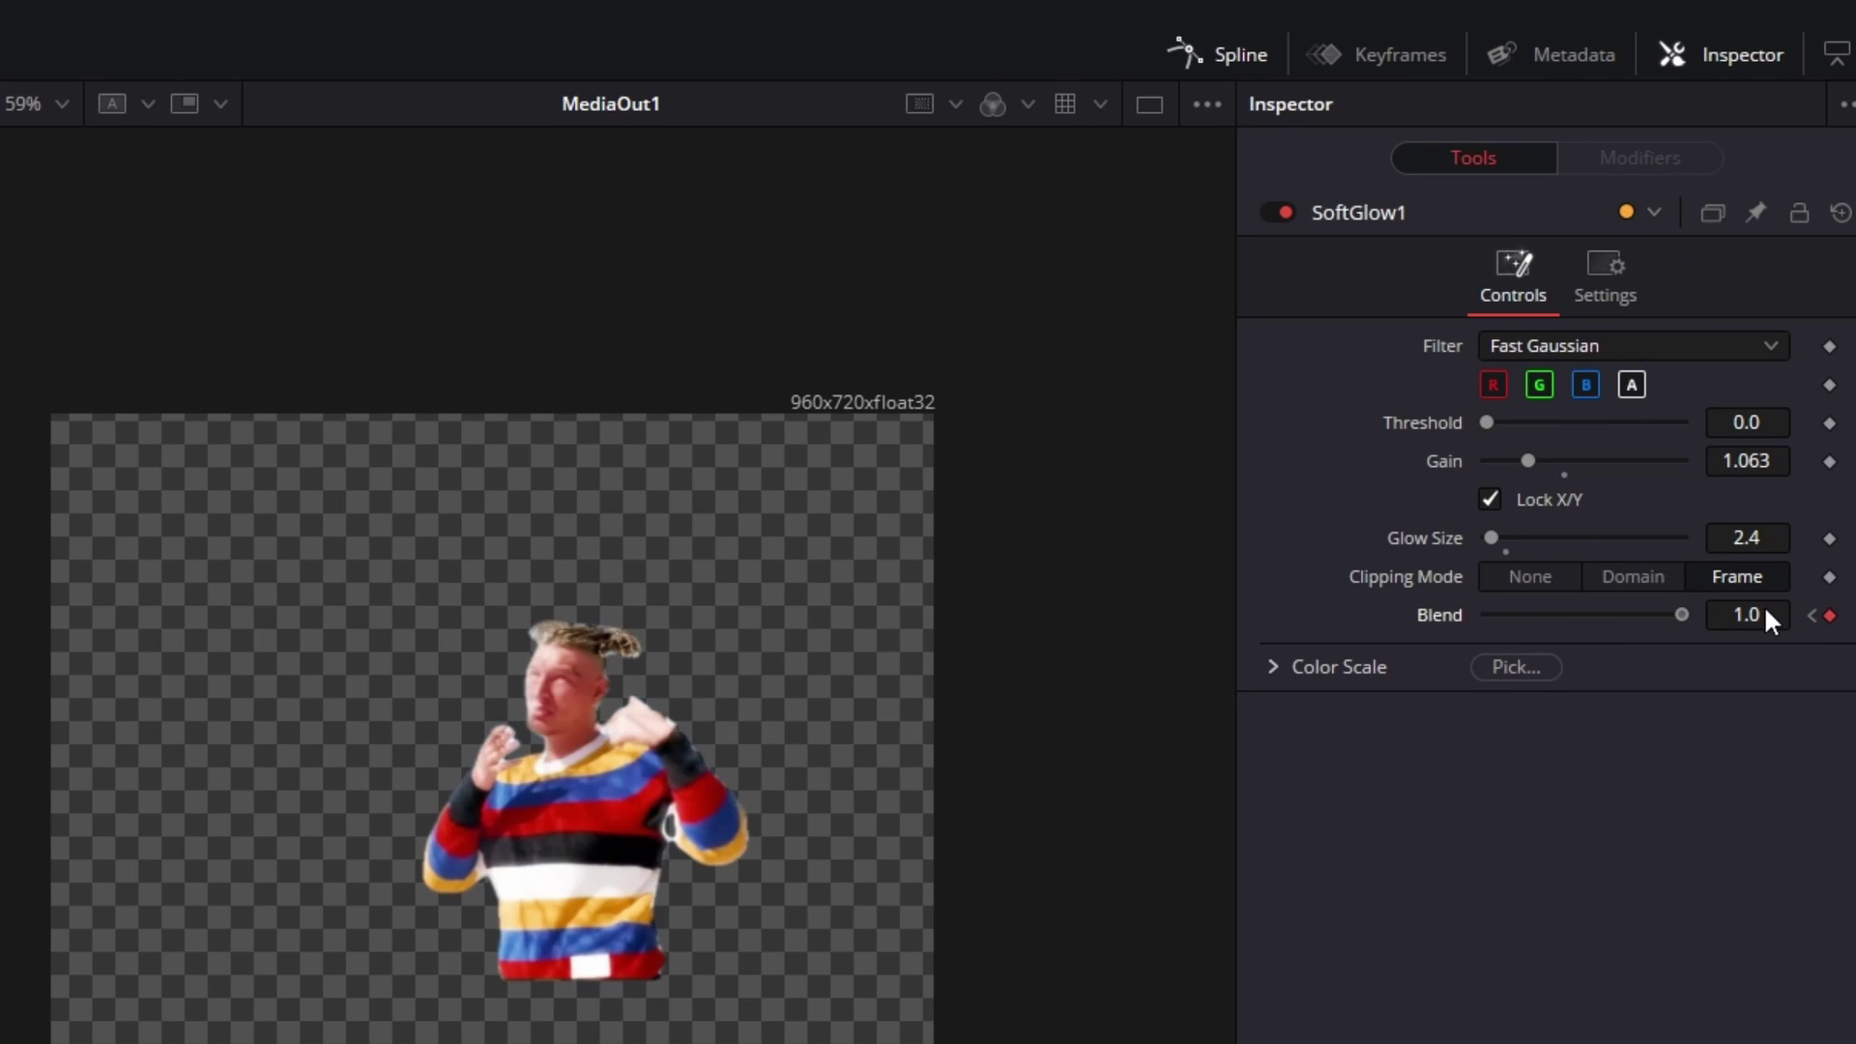